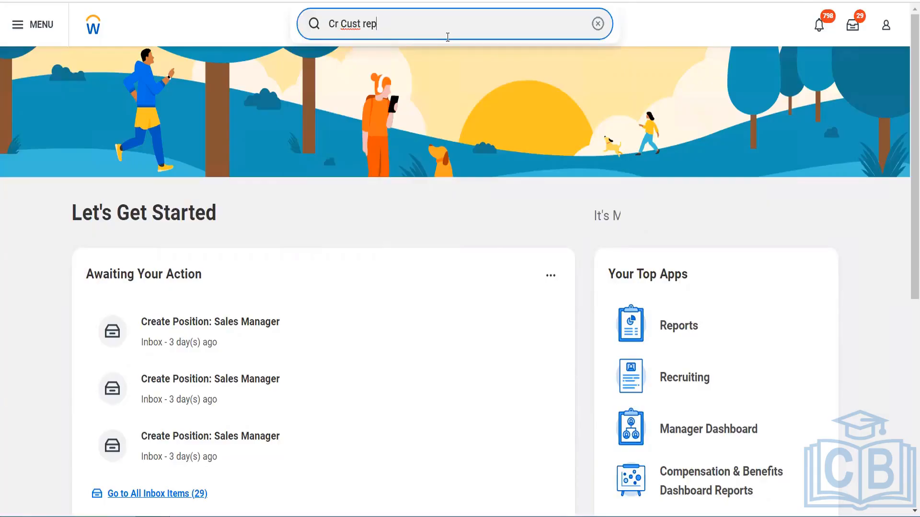
# Search for "Cr Cust report" and open the Create Custom Report task
pyautogui.write('ort')
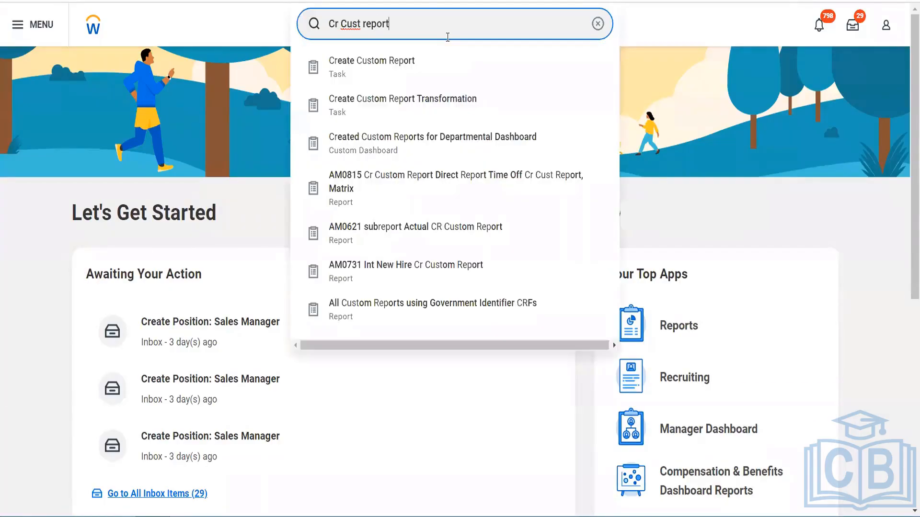
pyautogui.press('Down')
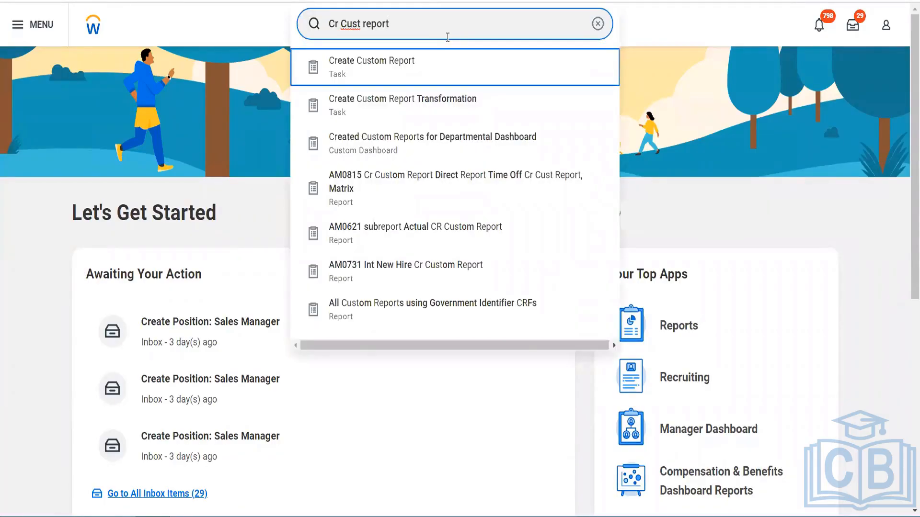
pyautogui.press('Return')
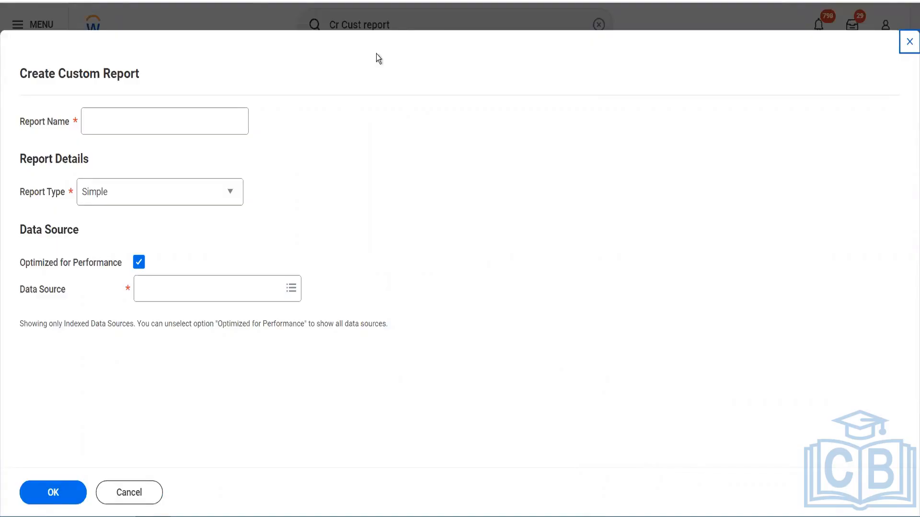
# Name the report "Blinkit New Advance Customer Invoice Report" and set its report type to Advanced
pyautogui.click(187, 117)
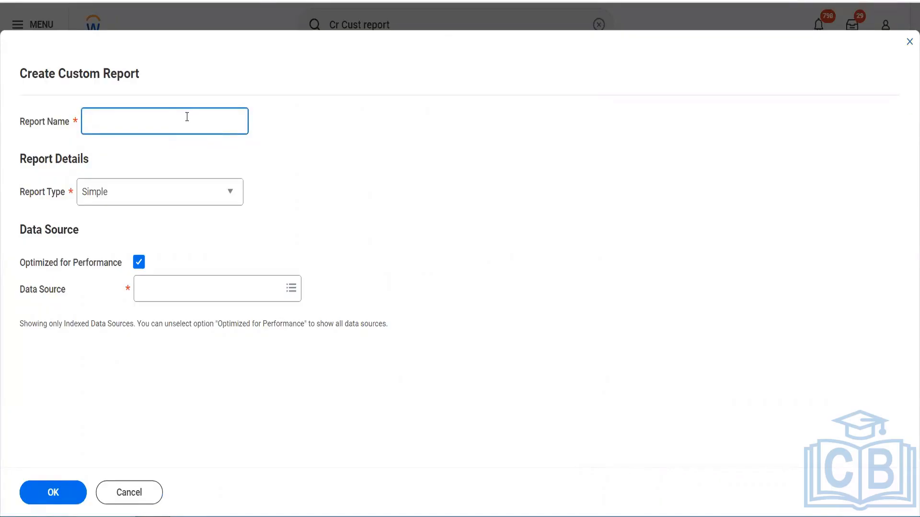
pyautogui.write('Blinkit New Advance Customer Repro')
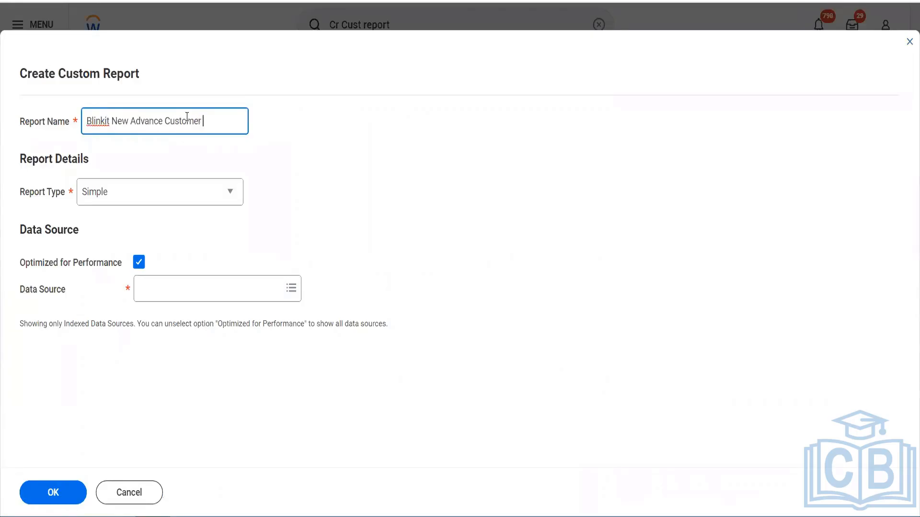
pyautogui.press('BackSpace')
pyautogui.press('BackSpace')
pyautogui.press('BackSpace')
pyautogui.press('BackSpace')
pyautogui.press('BackSpace')
pyautogui.write('Invpoic')
pyautogui.press('BackSpace')
pyautogui.press('BackSpace')
pyautogui.press('BackSpace')
pyautogui.press('BackSpace')
pyautogui.write('oice Report')
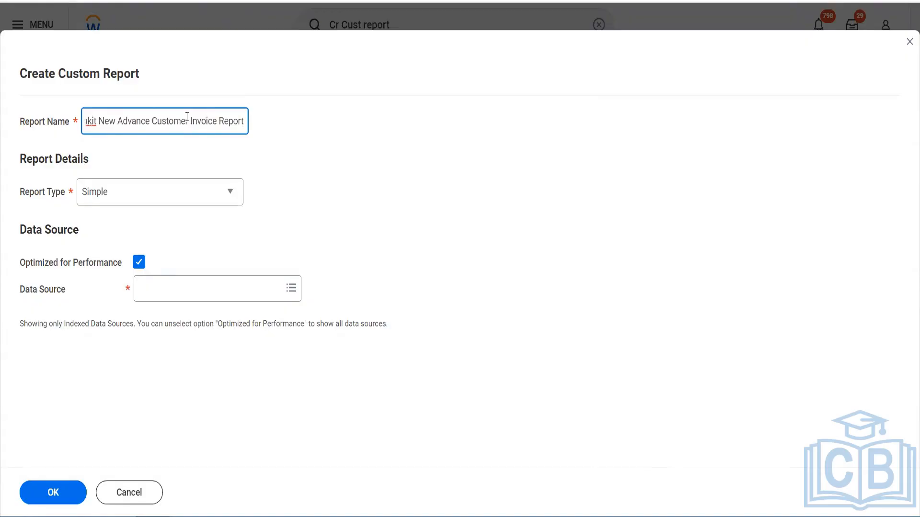
pyautogui.press('Tab')
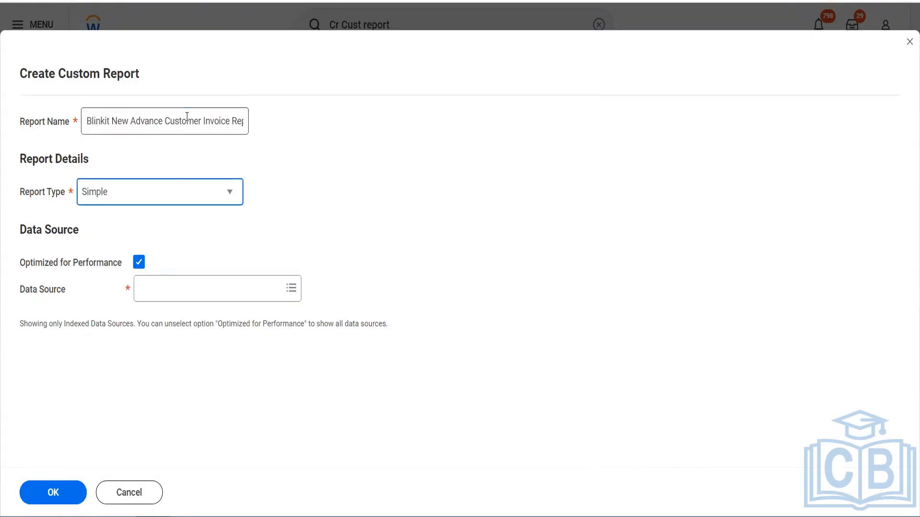
pyautogui.click(175, 199)
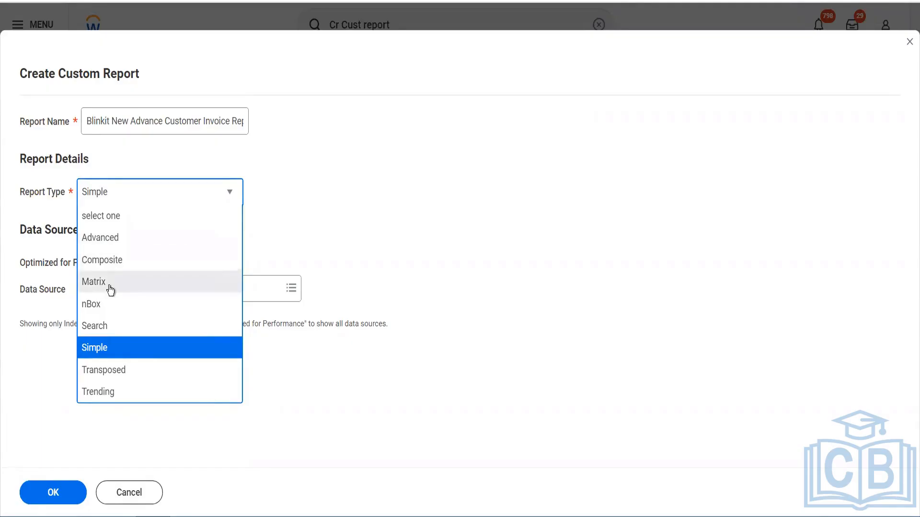
pyautogui.click(123, 239)
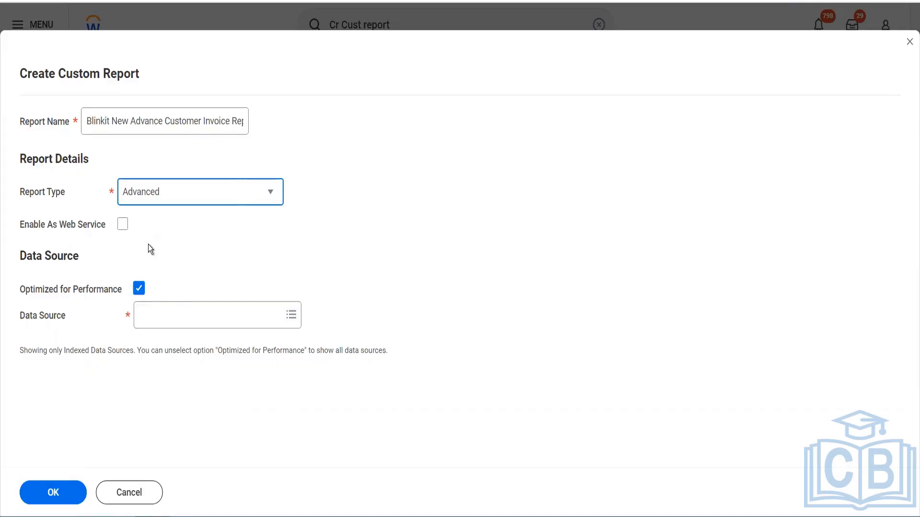
pyautogui.click(167, 315)
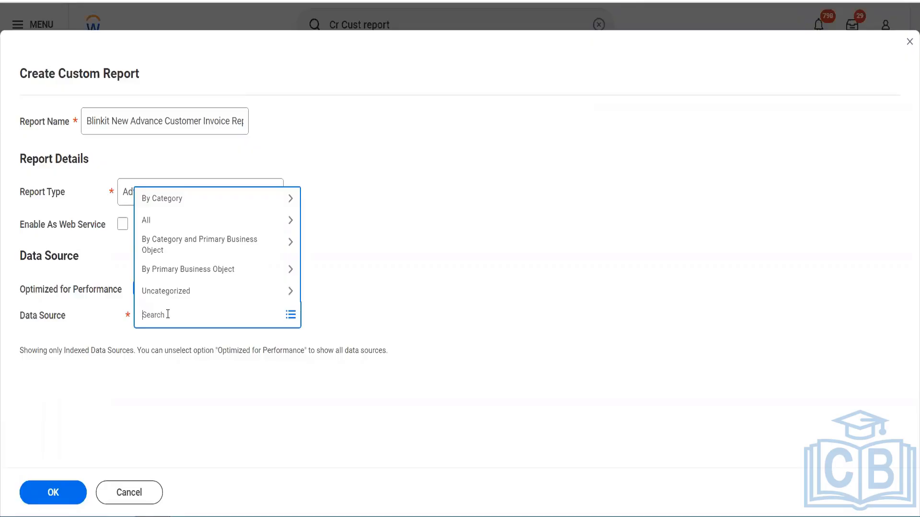
pyautogui.write('cust inv doc')
pyautogui.press('Return')
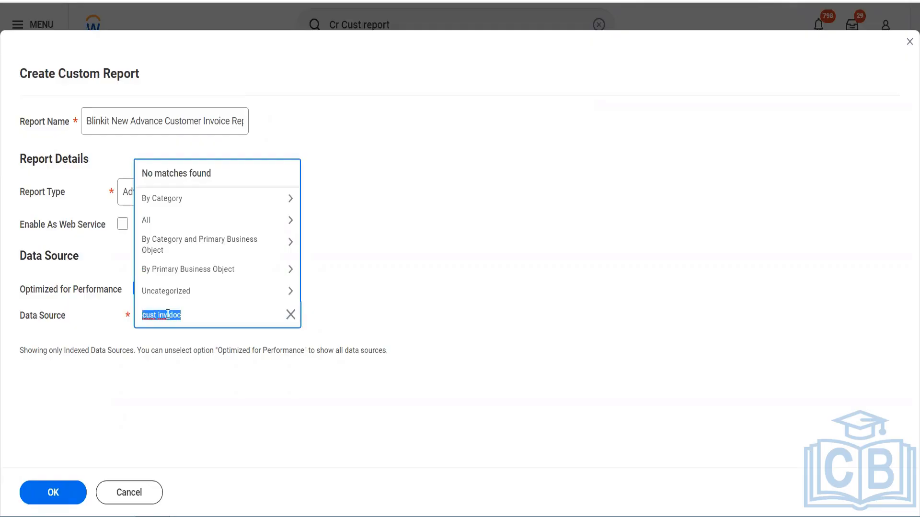
pyautogui.write('customer invoice')
pyautogui.press('Return')
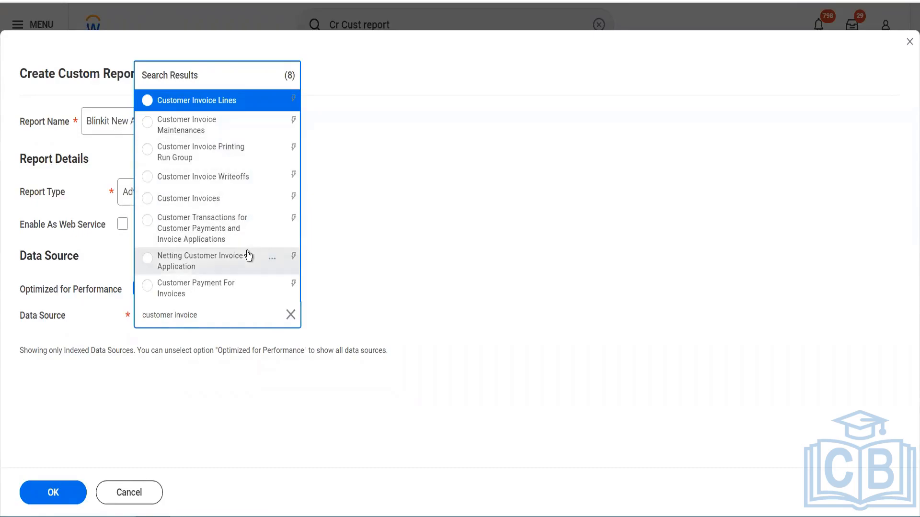
pyautogui.click(369, 274)
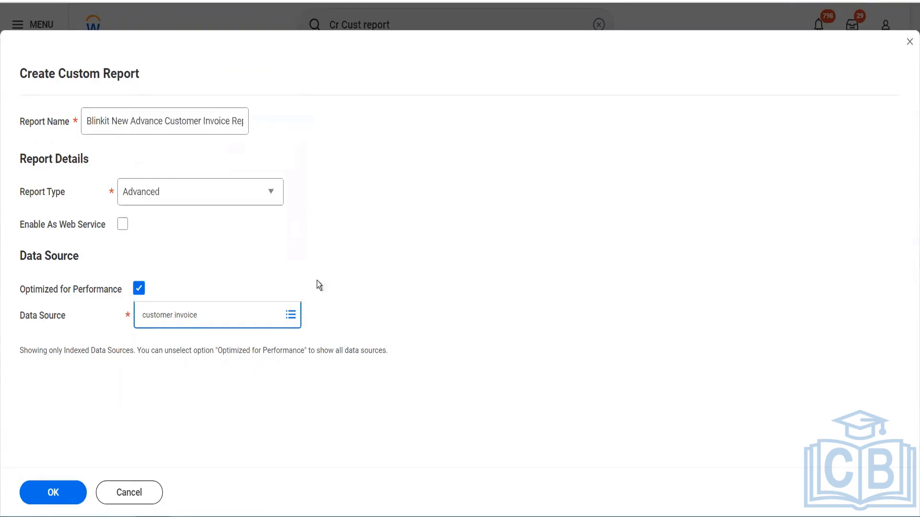
# With Optimized for Performance turned off, find and select Customer Invoices as the data source, and confirm the new report
pyautogui.click(139, 288)
pyautogui.click(187, 322)
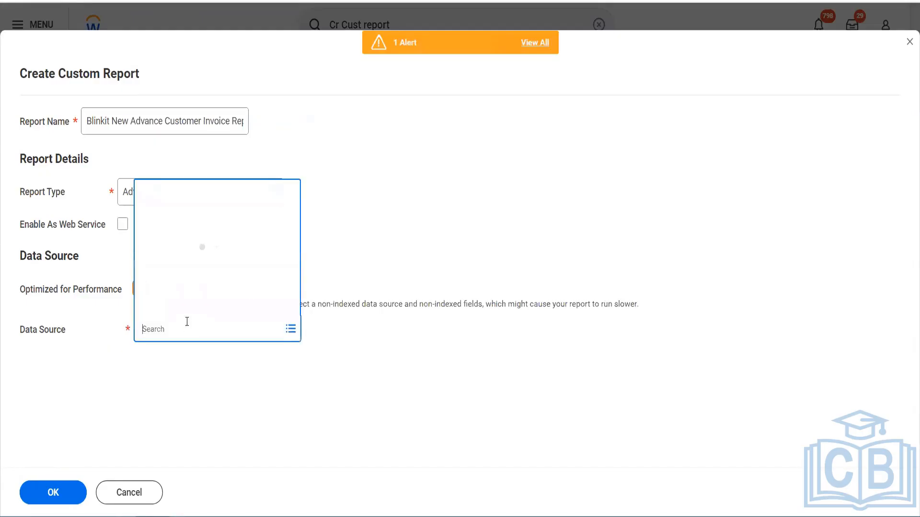
pyautogui.write('cust inv doc')
pyautogui.write('customer invoice')
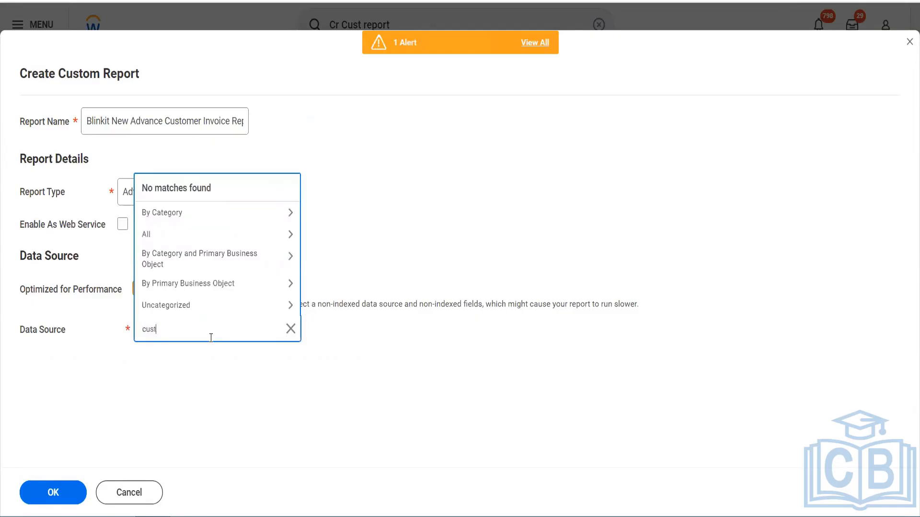
pyautogui.press('Return')
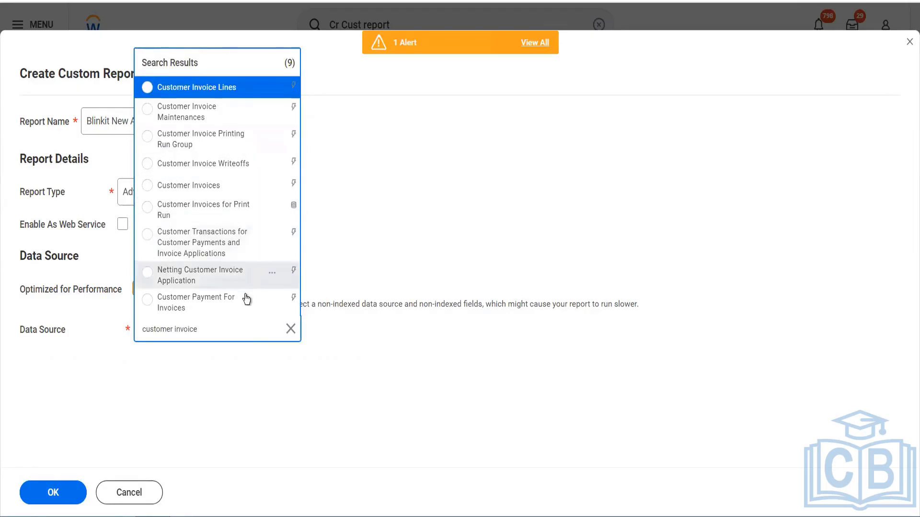
pyautogui.click(228, 191)
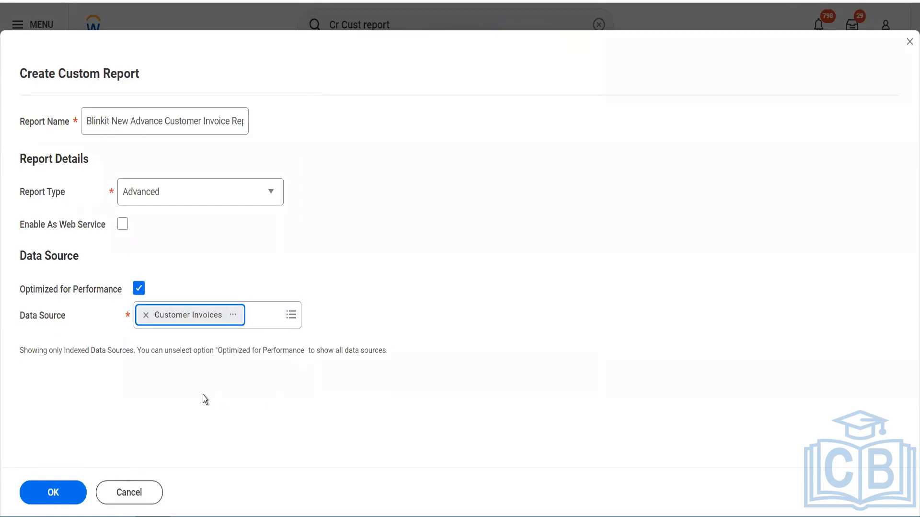
pyautogui.click(62, 481)
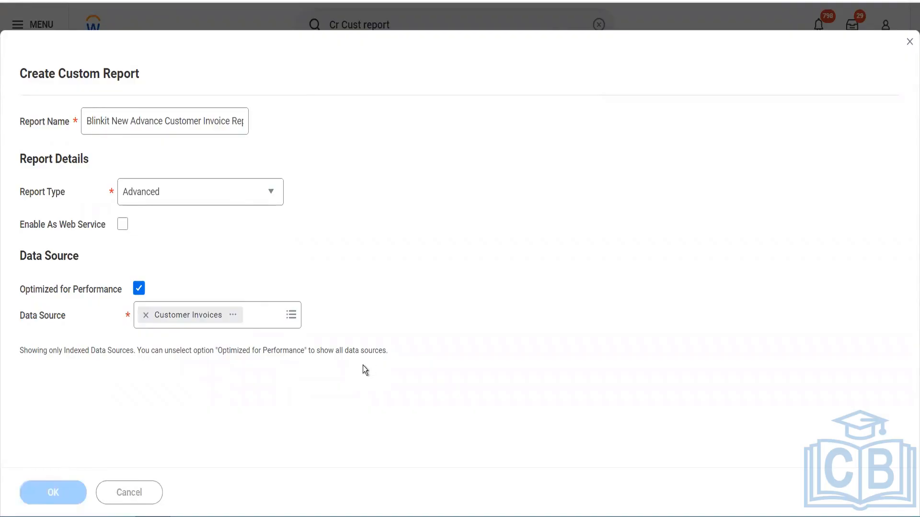
# Set the field of the first report column, on the Customer Invoice Document business object, to Company
pyautogui.scroll(-5, 365, 370)
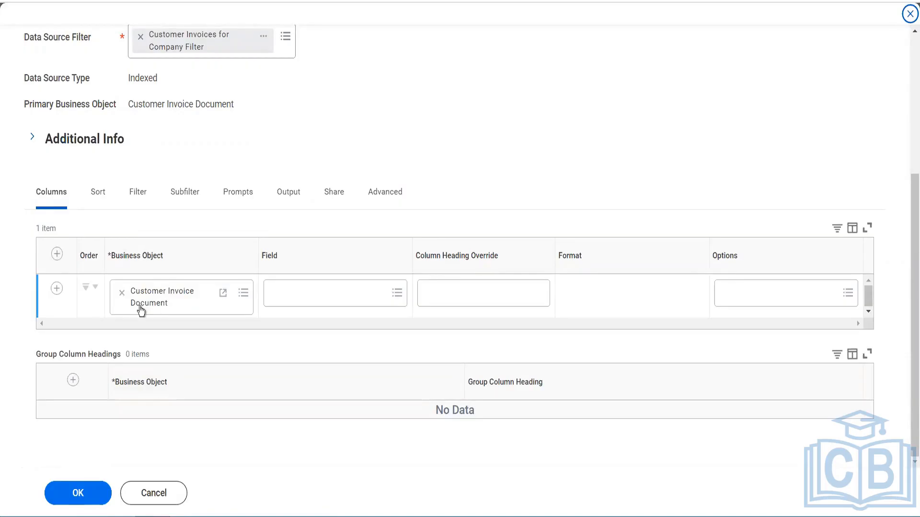
pyautogui.click(317, 304)
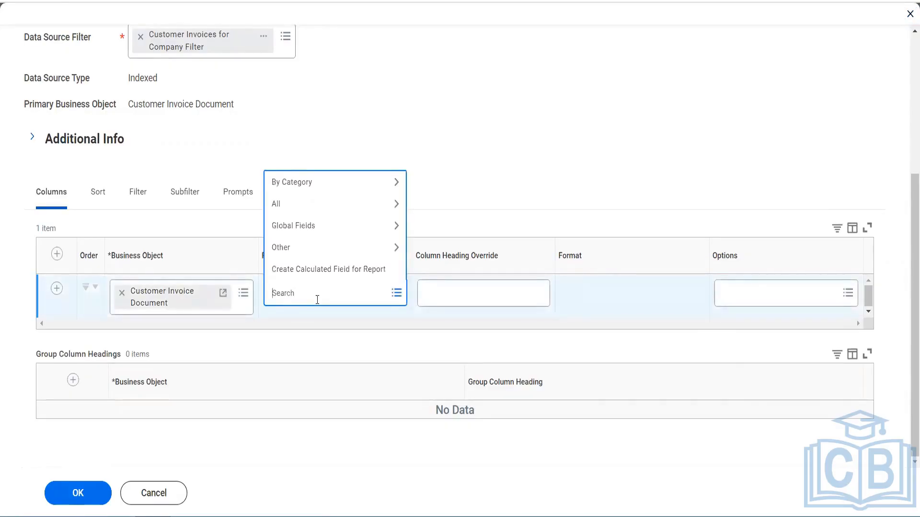
pyautogui.write('company')
pyautogui.press('Return')
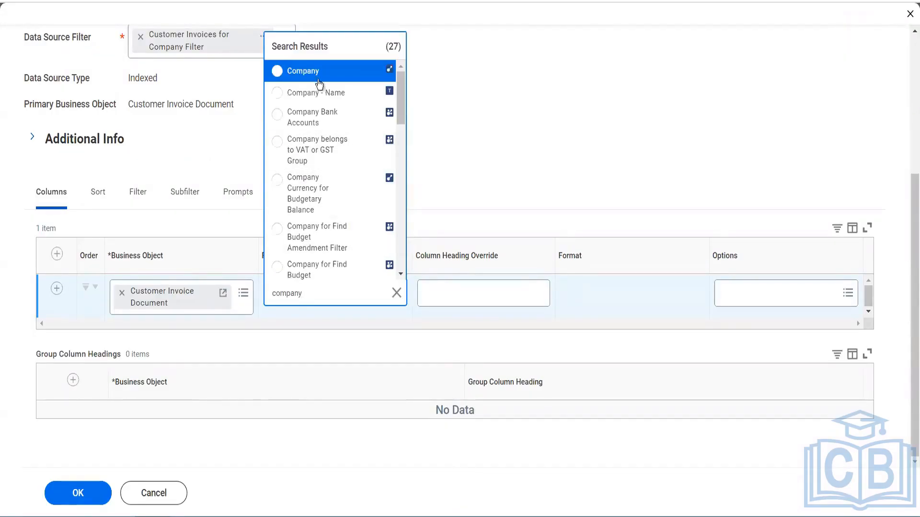
pyautogui.click(317, 76)
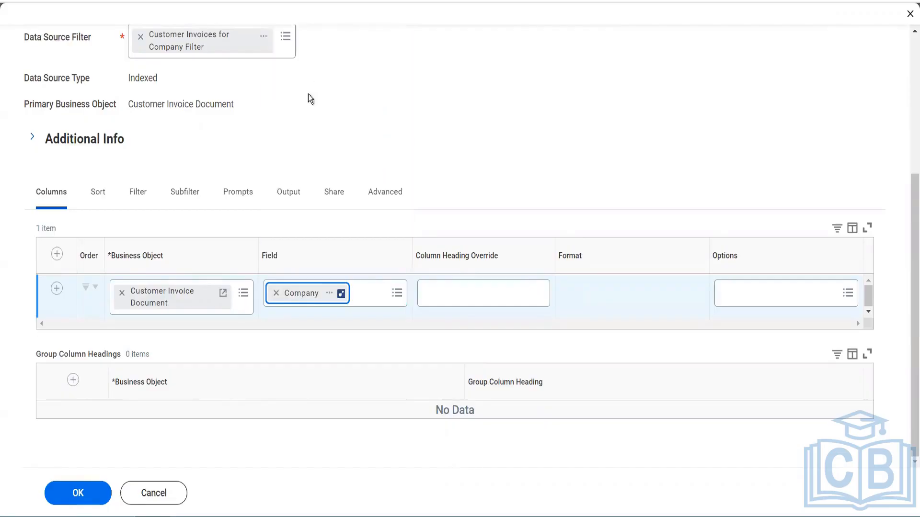
# Add a second report column on Customer Invoice Document and set its field to Customer
pyautogui.click(57, 288)
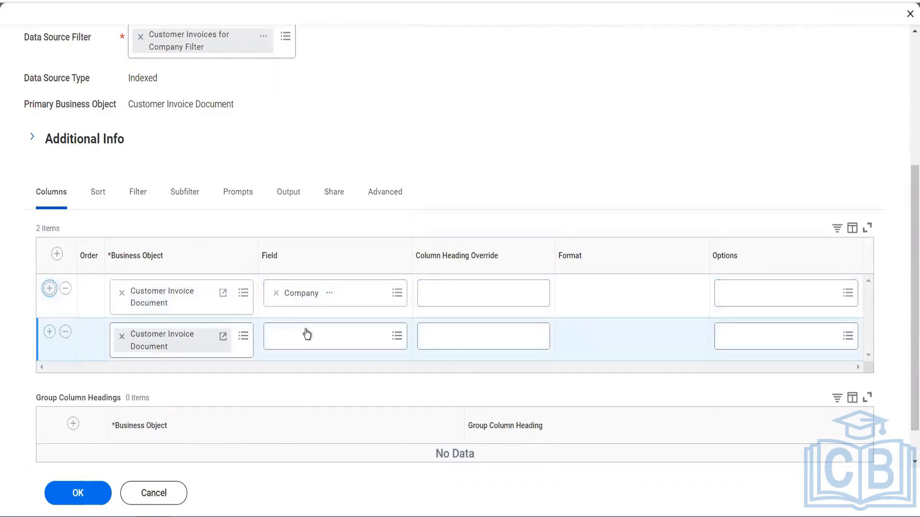
pyautogui.click(307, 336)
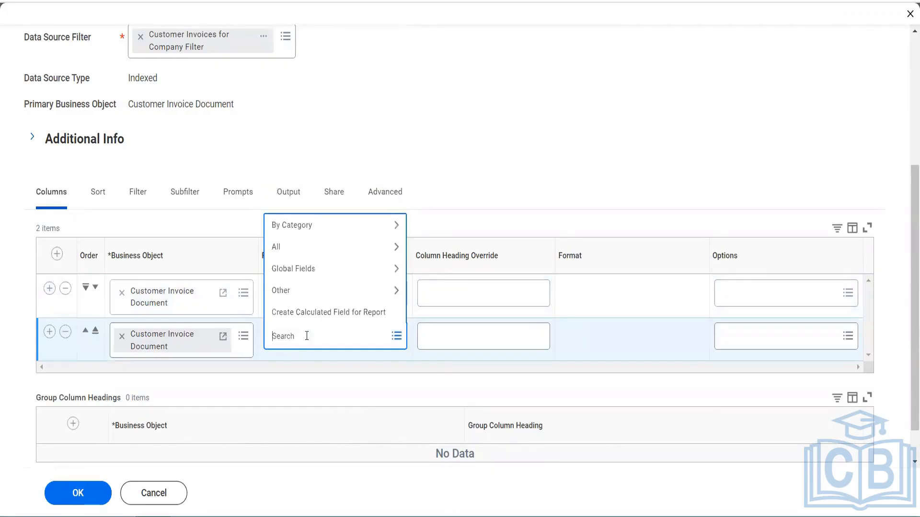
pyautogui.write('customoe')
pyautogui.press('Return')
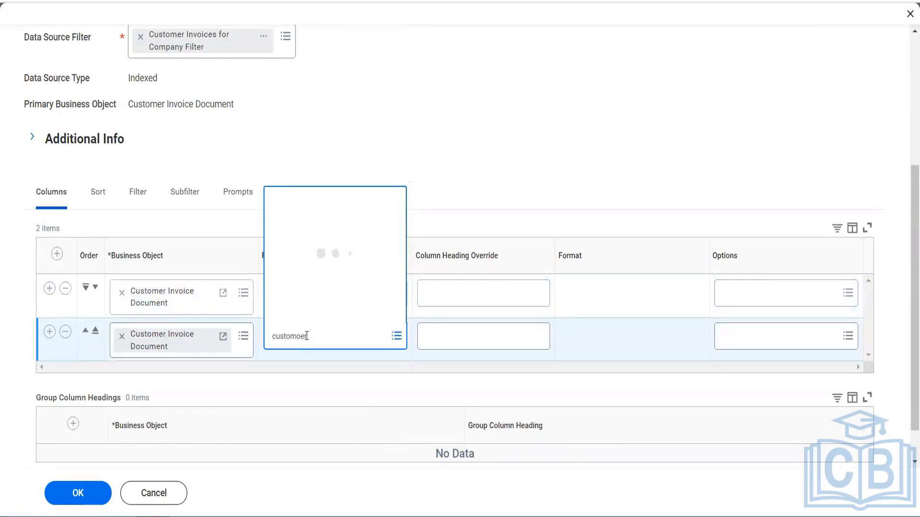
pyautogui.write('custo')
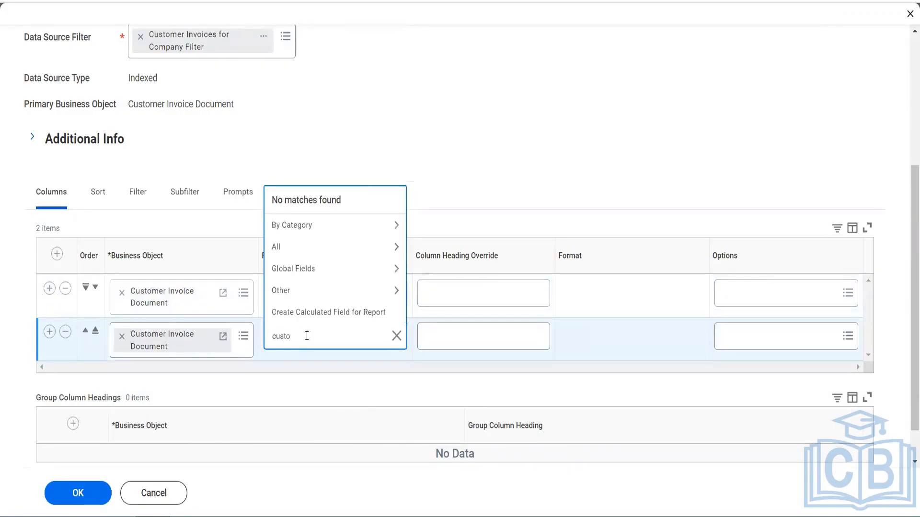
pyautogui.write('mer')
pyautogui.press('Return')
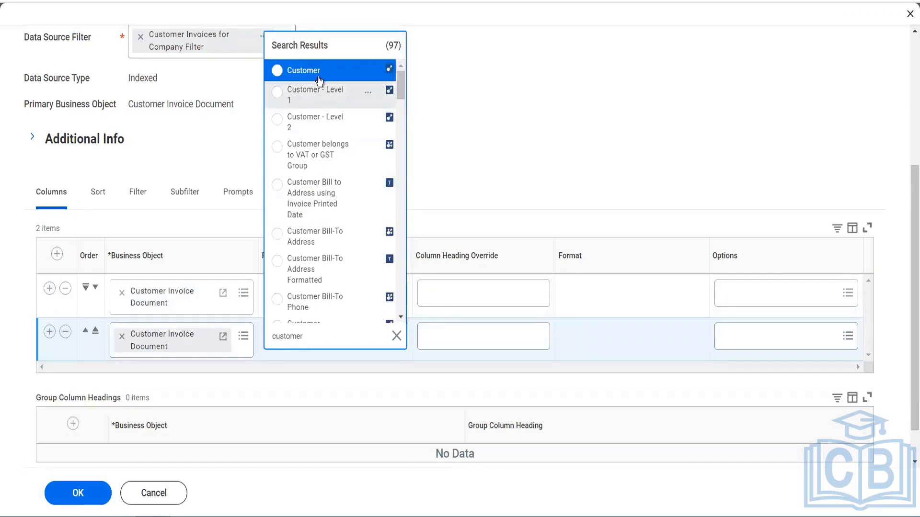
pyautogui.click(319, 78)
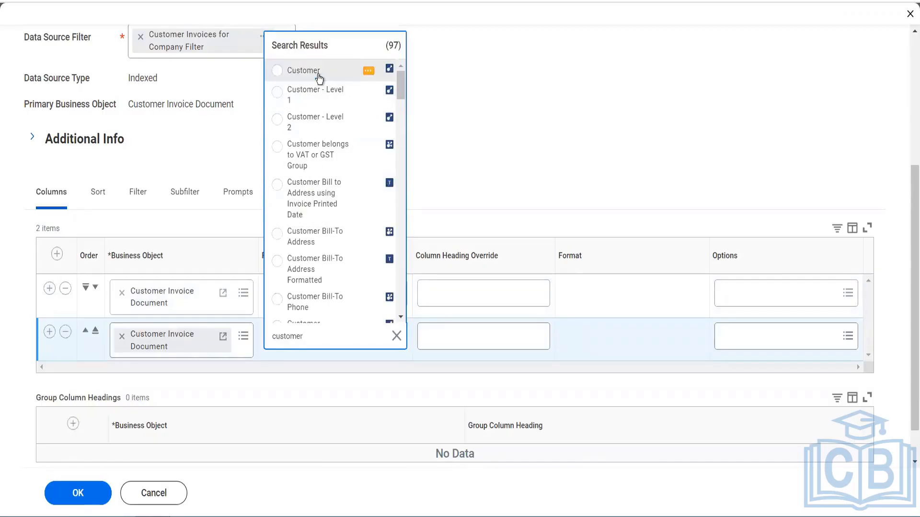
# Add a third report column on Customer Invoice Document with Invoice Date as its field
pyautogui.click(48, 334)
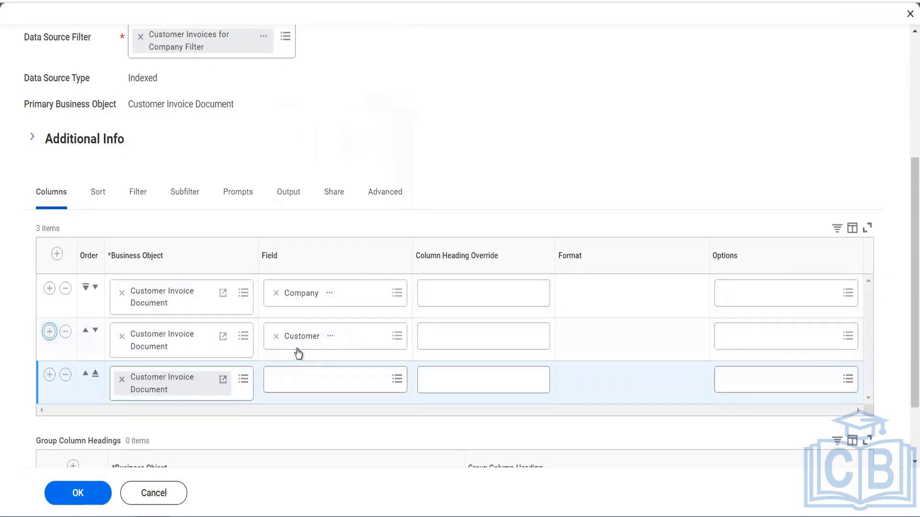
pyautogui.click(303, 387)
pyautogui.write('Invoice date')
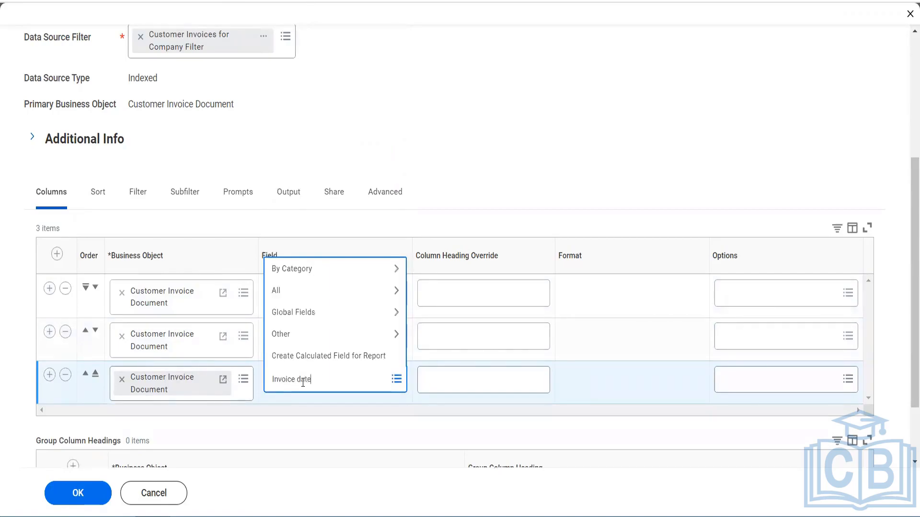
pyautogui.press('Return')
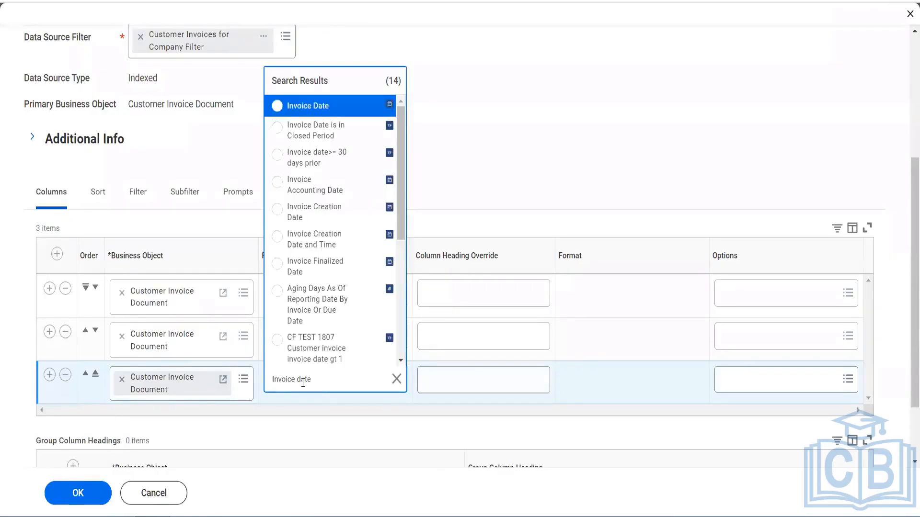
pyautogui.click(323, 109)
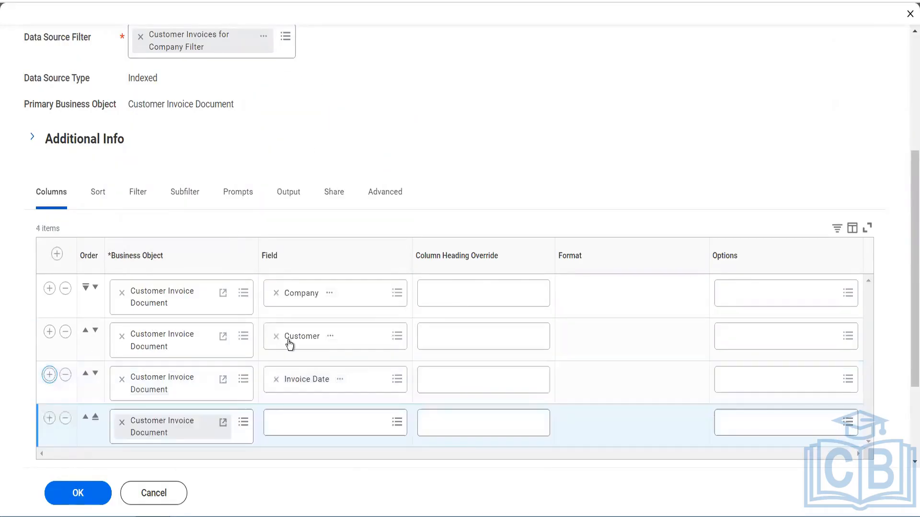
# Find invoice amount fields for the fourth report column and set its field to Total Invoice Amount with Sign
pyautogui.scroll(-3, 290, 344)
pyautogui.click(301, 300)
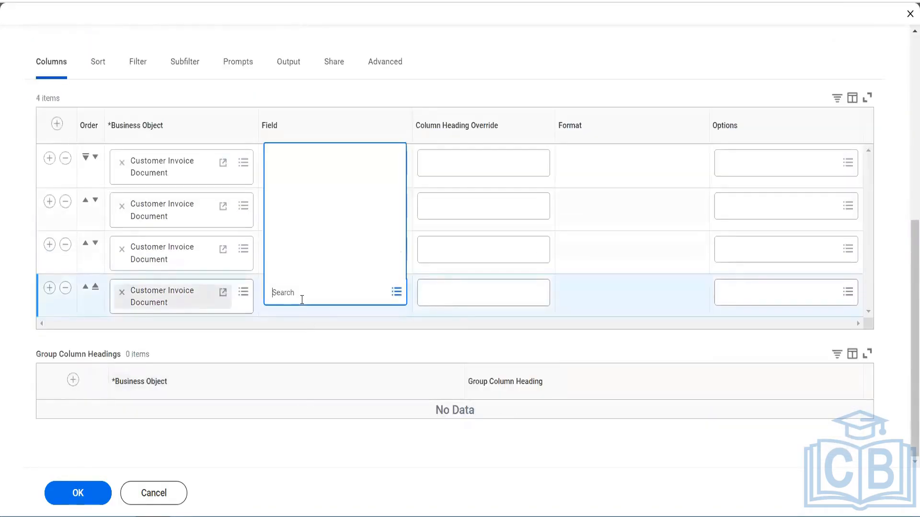
pyautogui.write('iv')
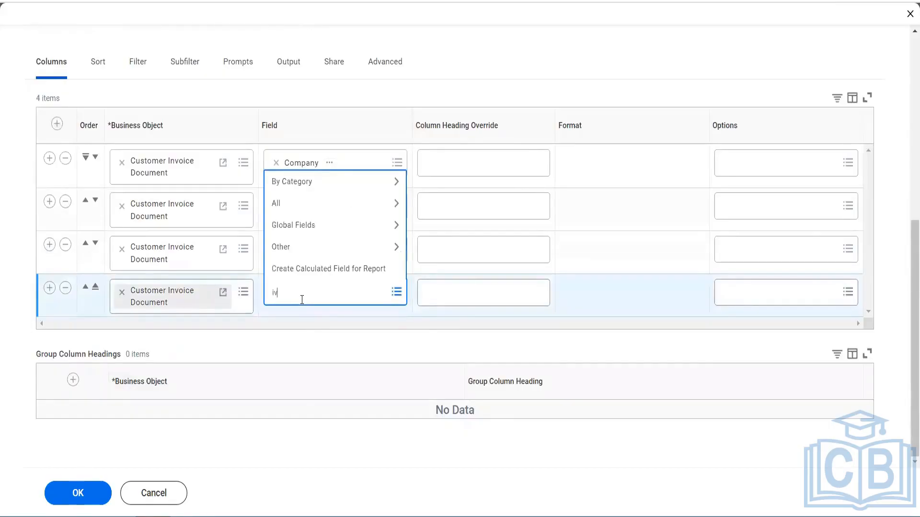
pyautogui.write('nvoice amount')
pyautogui.press('Return')
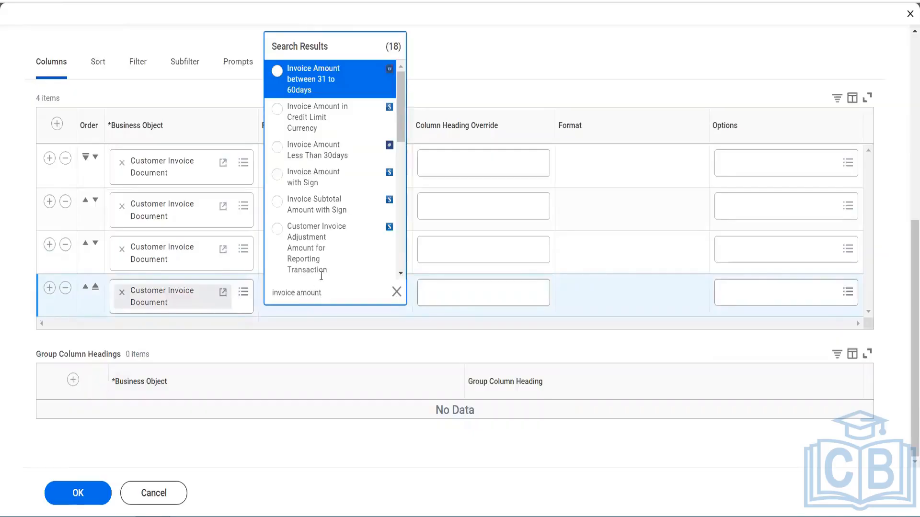
pyautogui.scroll(-4, 316, 229)
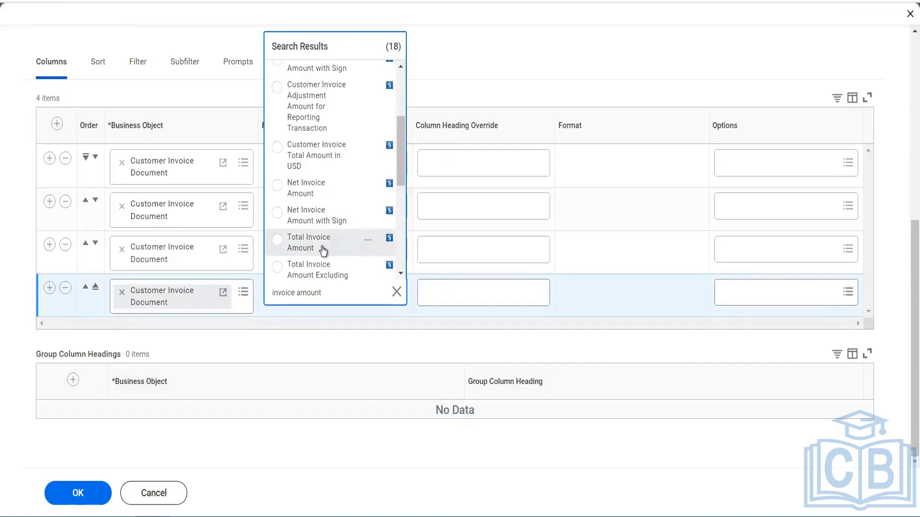
pyautogui.scroll(-2, 323, 250)
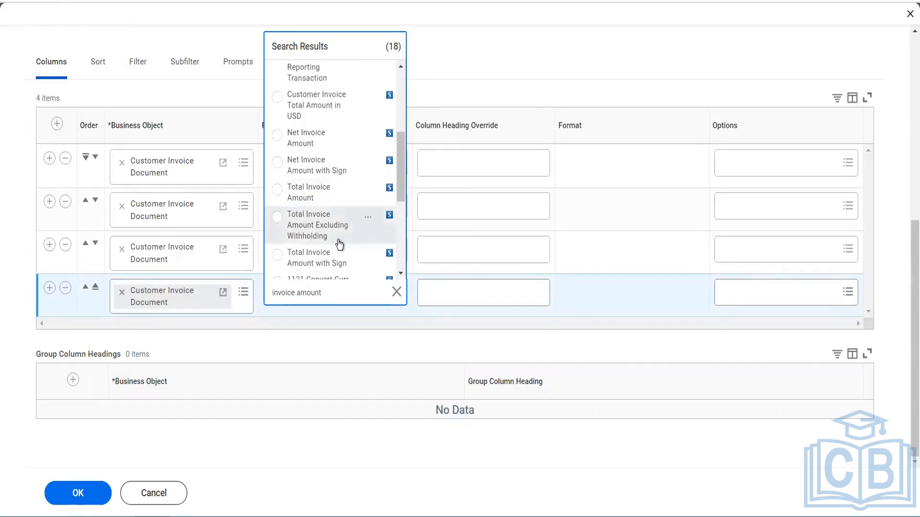
pyautogui.scroll(-2, 334, 258)
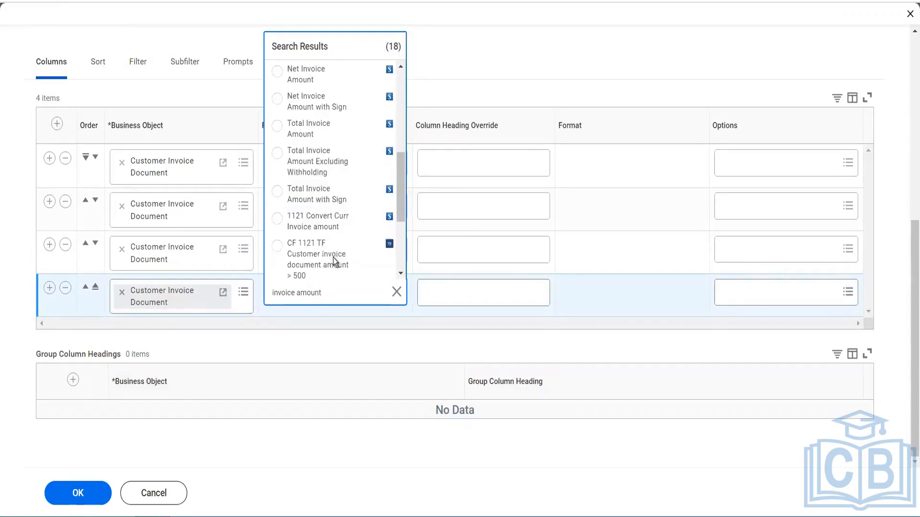
pyautogui.click(334, 201)
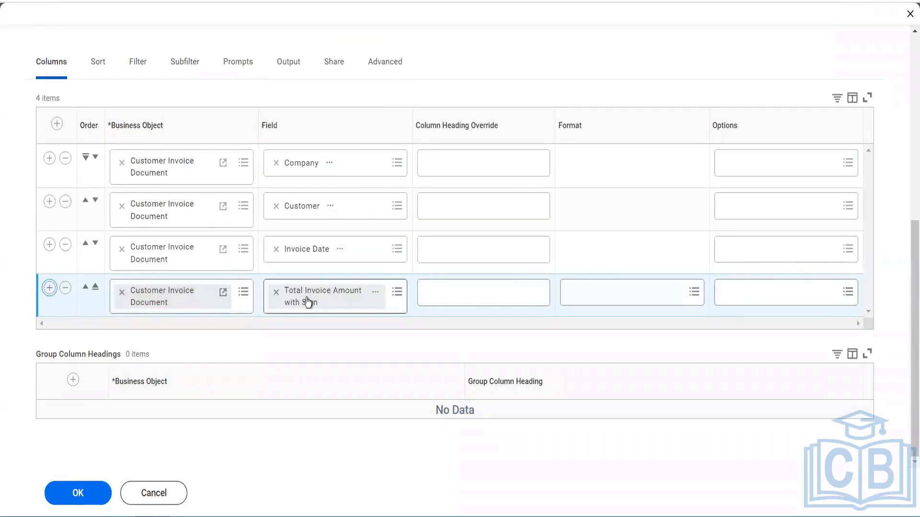
# Set the field of the fifth report column, on Customer Invoice Document, to Net Invoice Amount
pyautogui.click(303, 335)
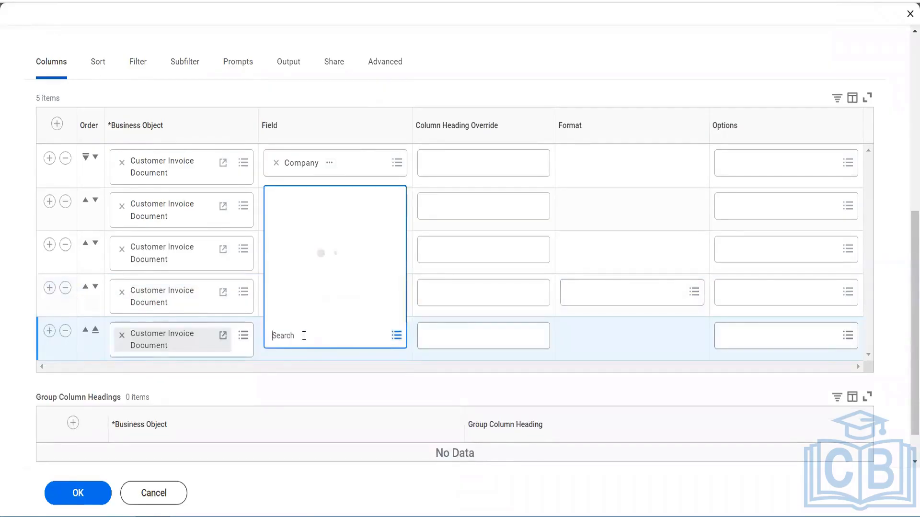
pyautogui.write('net invoic')
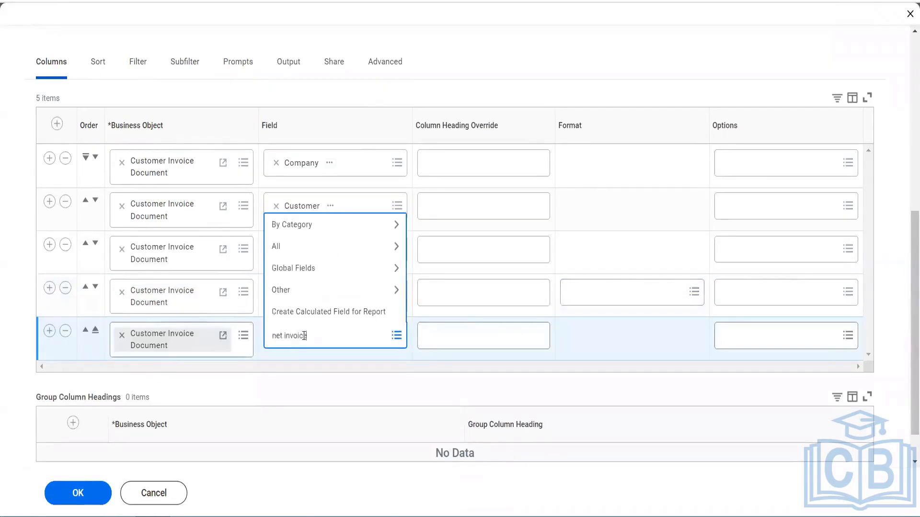
pyautogui.write('e')
pyautogui.press('Return')
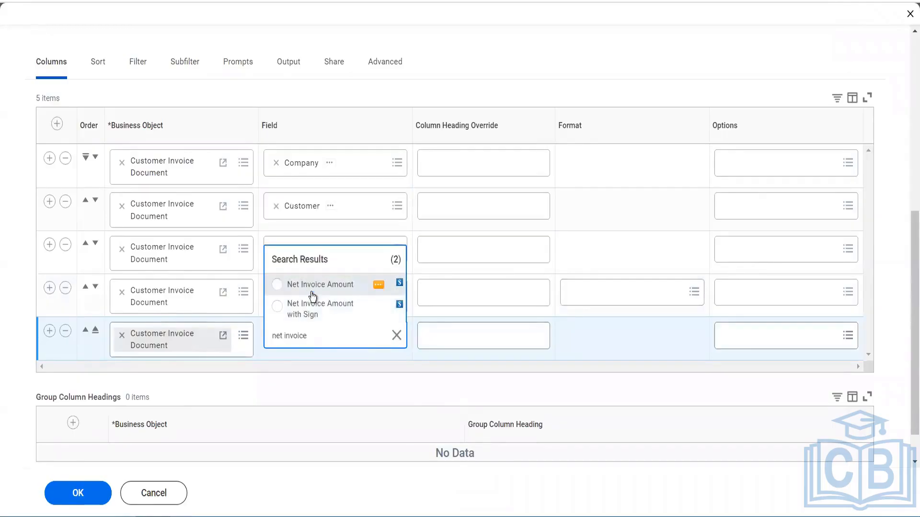
pyautogui.click(312, 297)
# Add a sixth report column on Customer Invoice Document and set its field to Due Date
pyautogui.click(50, 330)
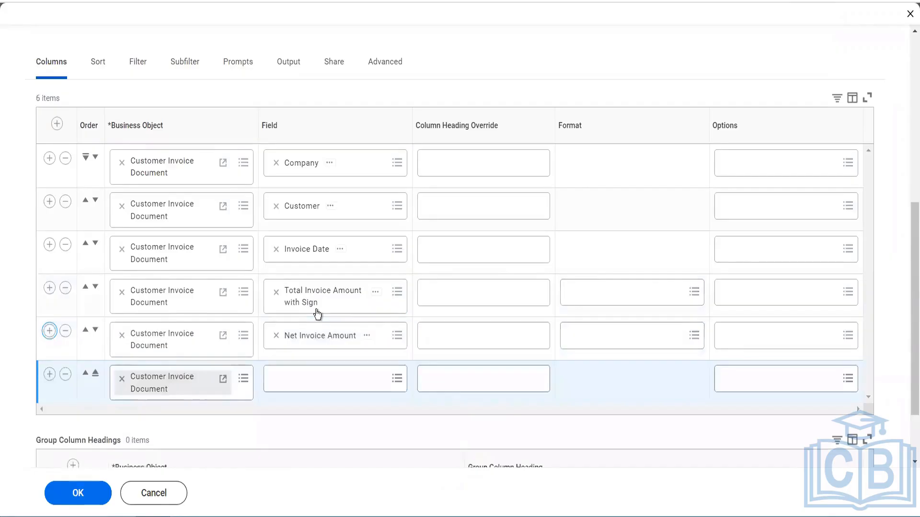
pyautogui.click(304, 386)
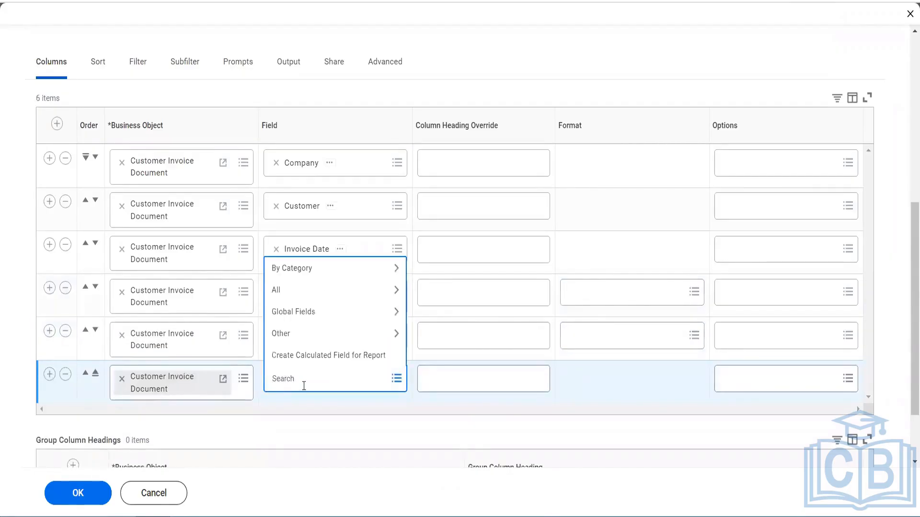
pyautogui.write('due date')
pyautogui.press('Return')
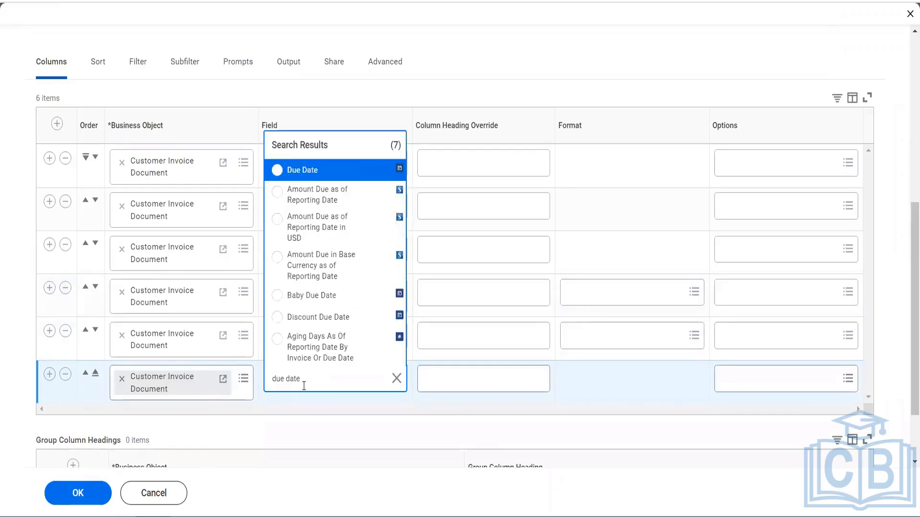
pyautogui.click(309, 173)
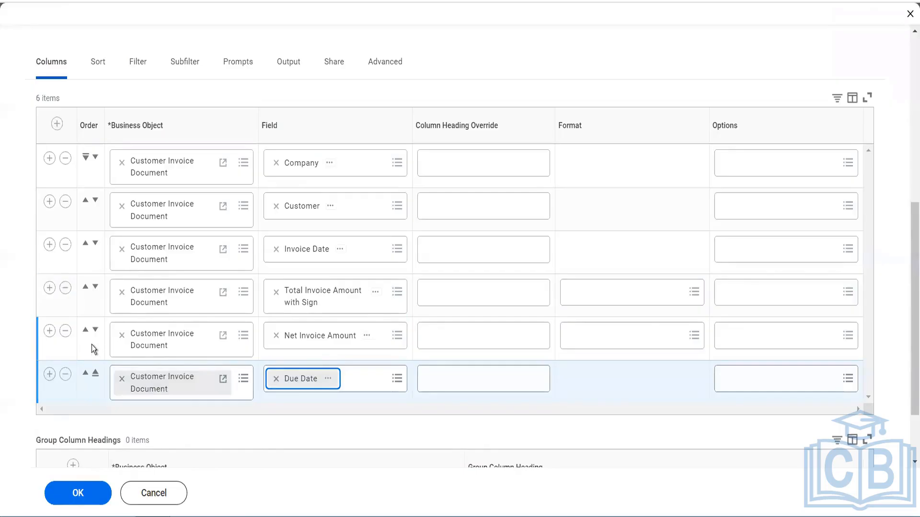
# Insert a report column directly after Customer and set its field to Document Payment Status
pyautogui.click(49, 201)
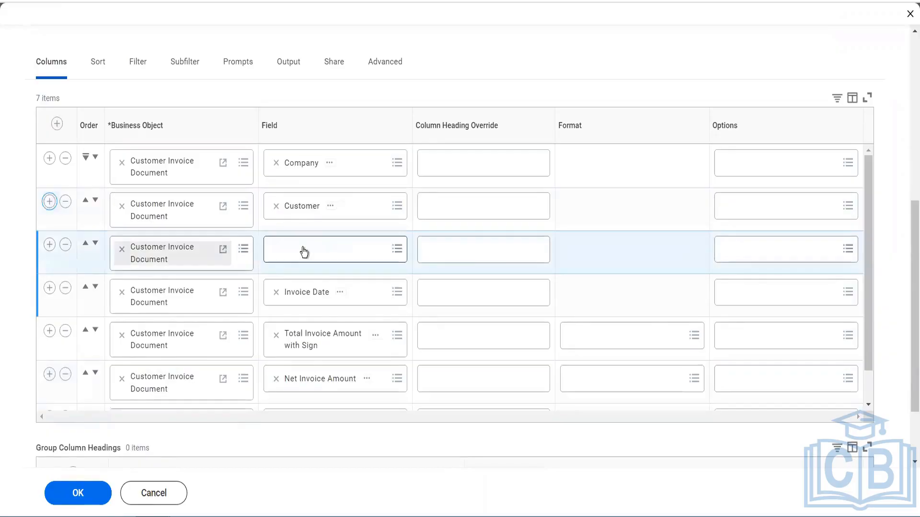
pyautogui.click(303, 249)
pyautogui.write('paym')
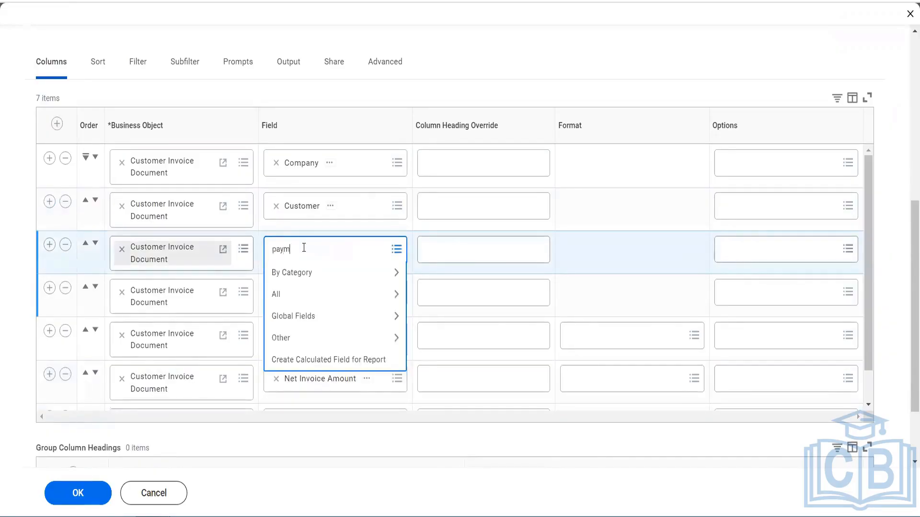
pyautogui.write('ent status')
pyautogui.press('Return')
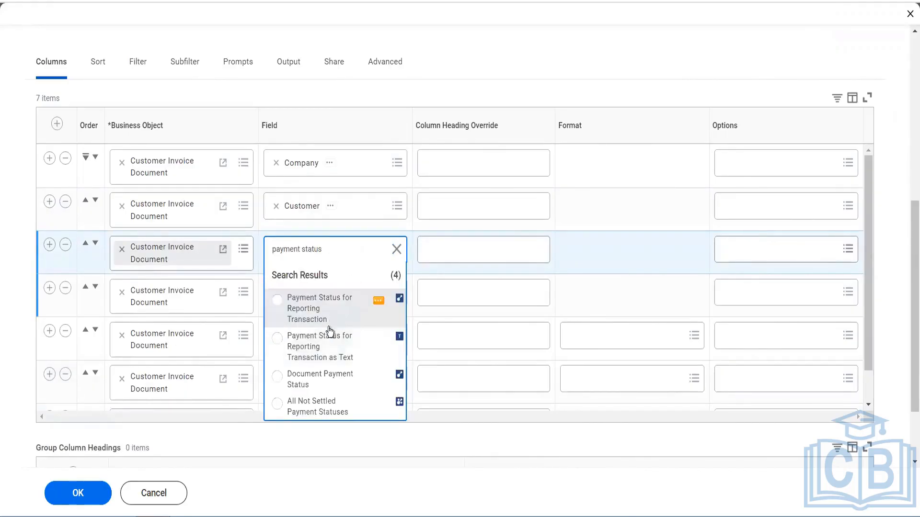
pyautogui.press('Down')
pyautogui.click(319, 381)
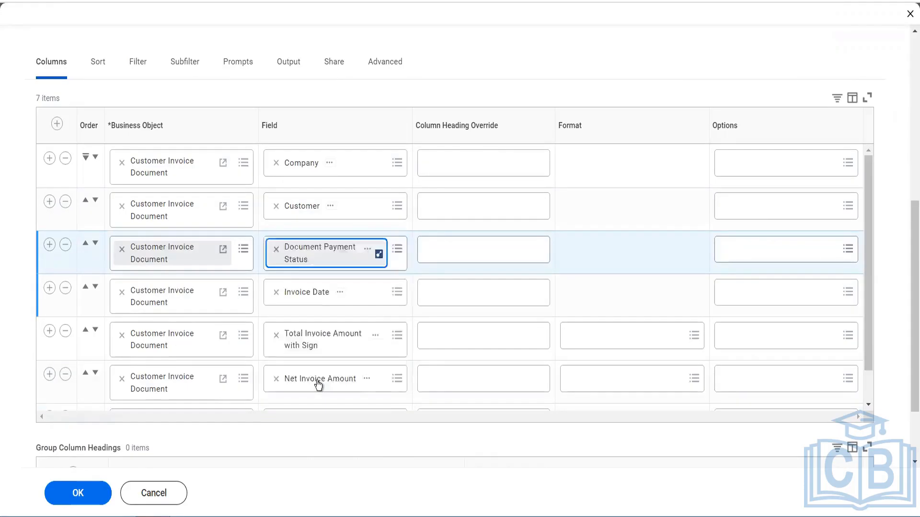
# Insert another report column directly after Customer, with Invoice Number as its field
pyautogui.click(49, 201)
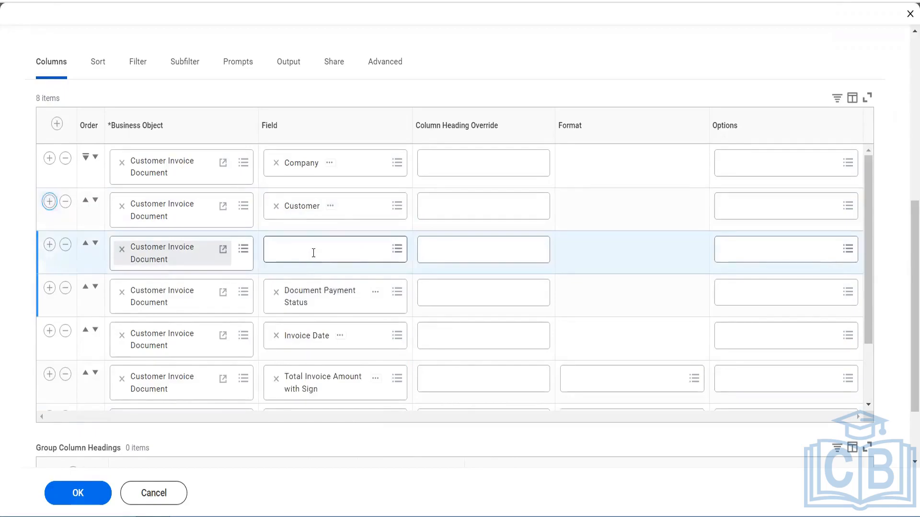
pyautogui.click(313, 257)
pyautogui.write('invpice')
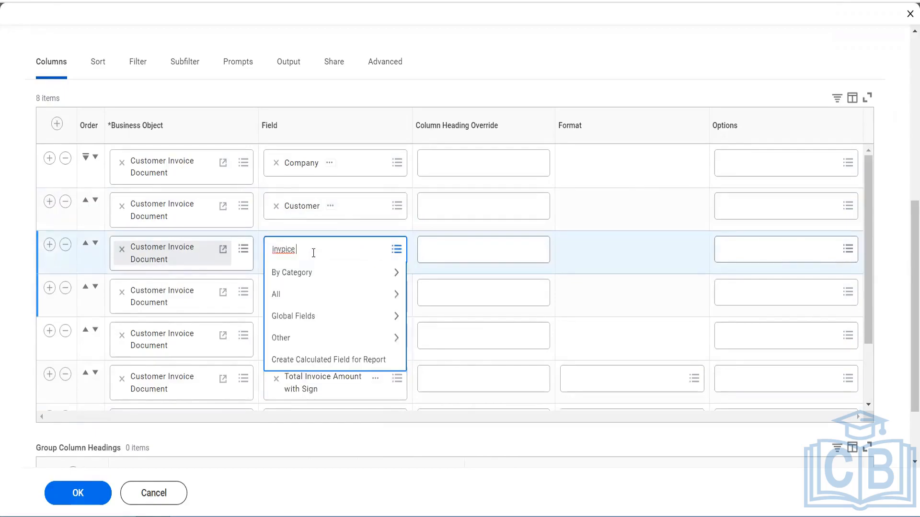
pyautogui.press('BackSpace')
pyautogui.press('BackSpace')
pyautogui.press('BackSpace')
pyautogui.press('BackSpace')
pyautogui.write('oice number')
pyautogui.press('Return')
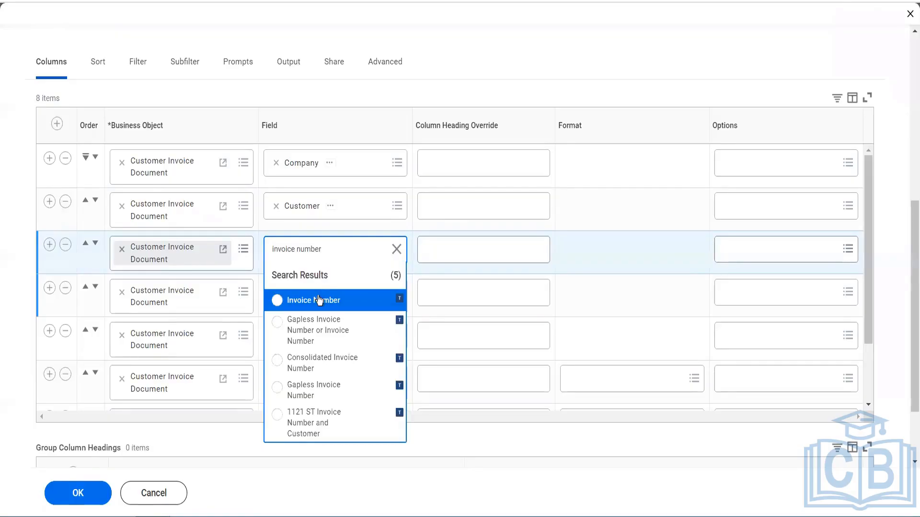
pyautogui.click(318, 300)
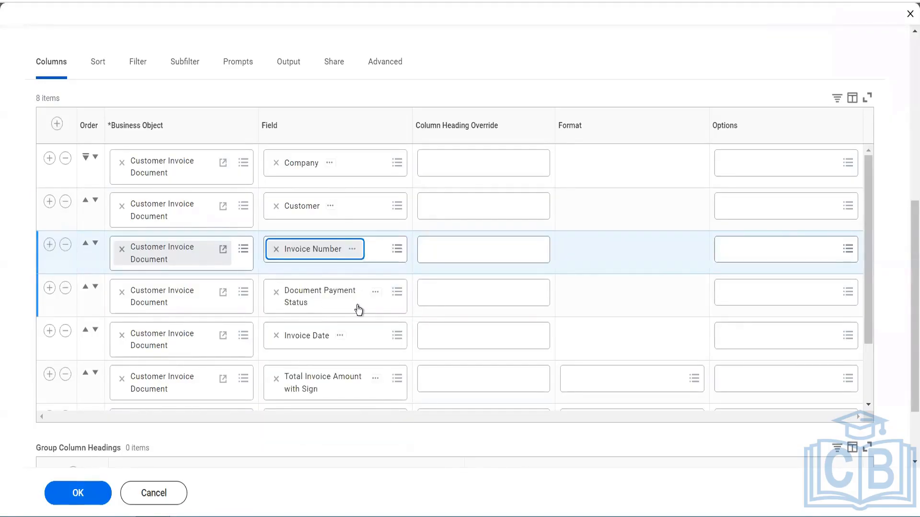
# Review the report's column list, and set the report definition sharing to Share with all authorized users
pyautogui.scroll(-2, 358, 310)
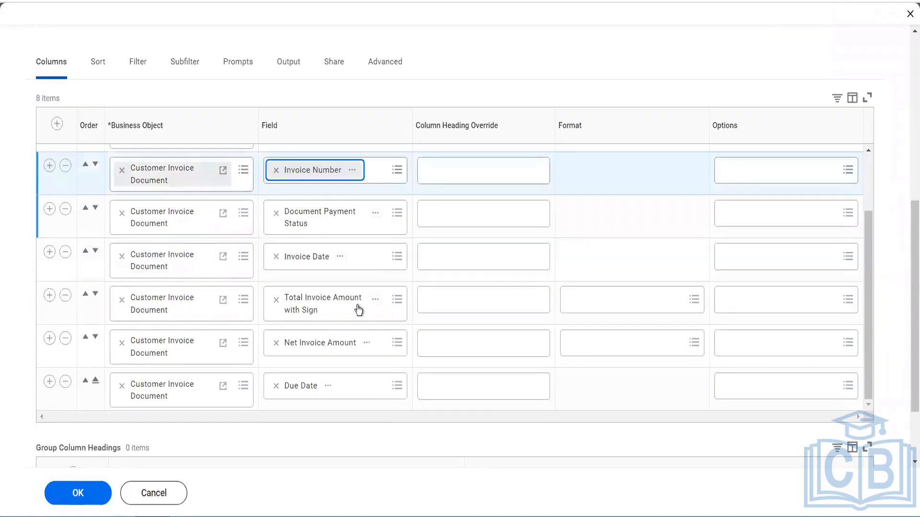
pyautogui.scroll(-2, 362, 346)
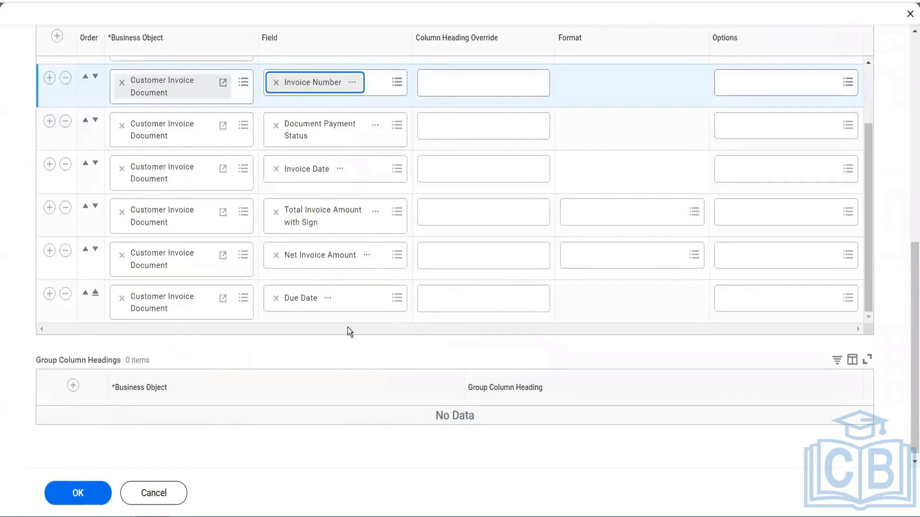
pyautogui.scroll(2, 348, 327)
pyautogui.scroll(4, 348, 328)
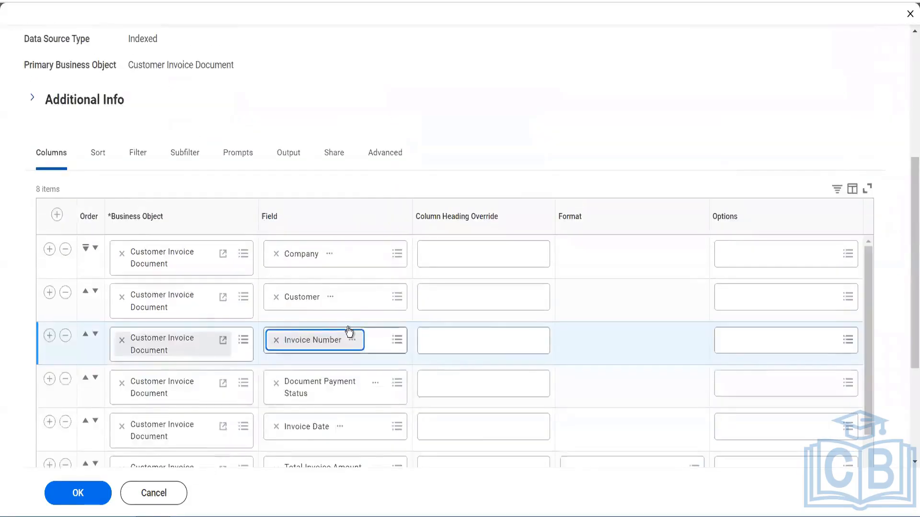
pyautogui.scroll(3, 349, 330)
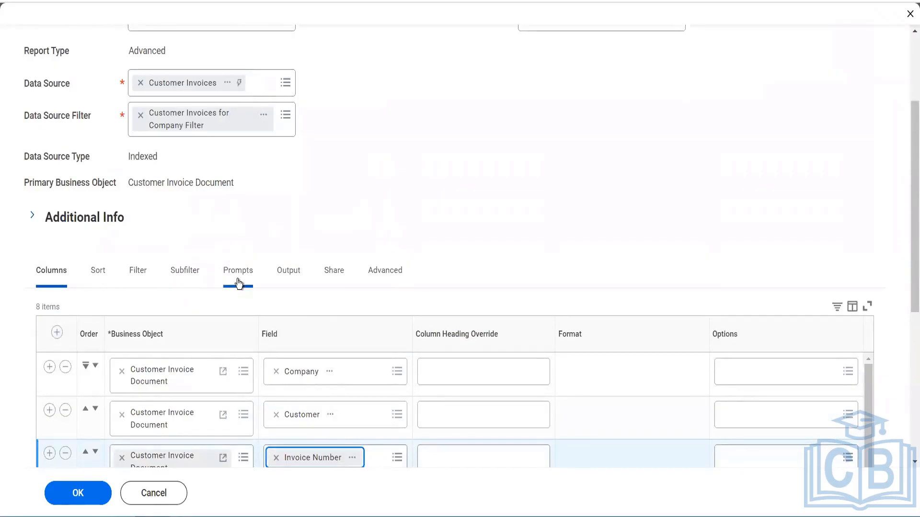
pyautogui.click(330, 273)
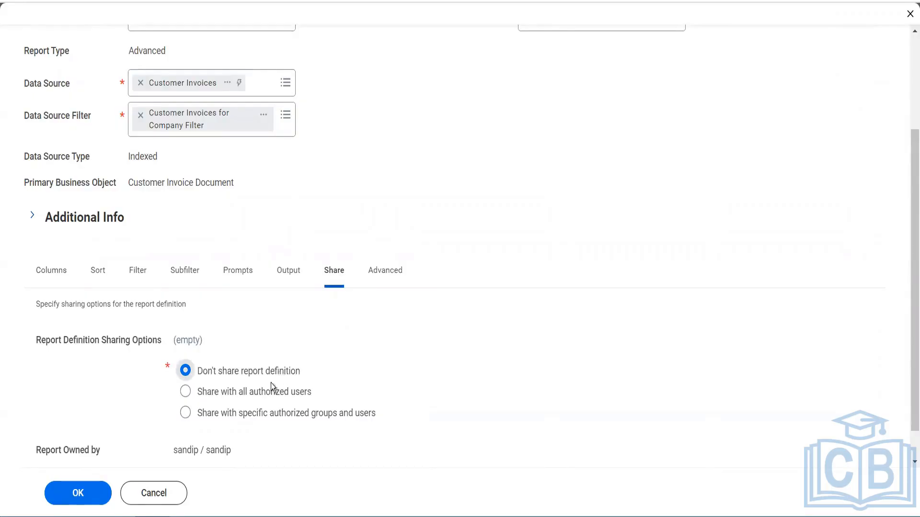
pyautogui.click(266, 387)
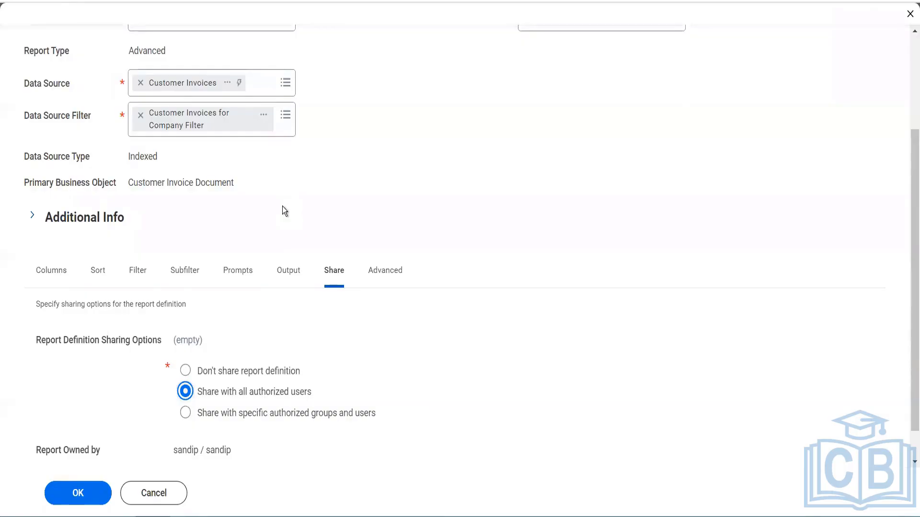
# Examine the security groups in the details of the Customer Invoices data source, and close the details
pyautogui.scroll(1, 283, 206)
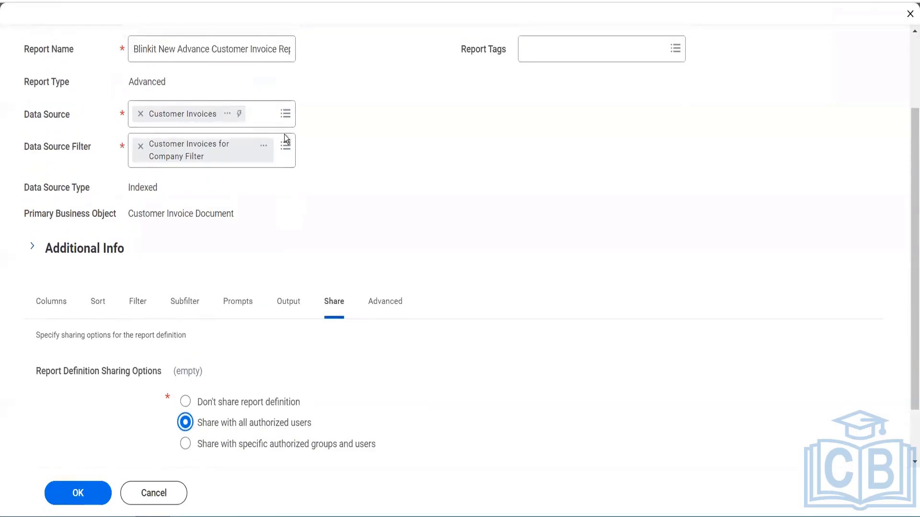
pyautogui.click(233, 117)
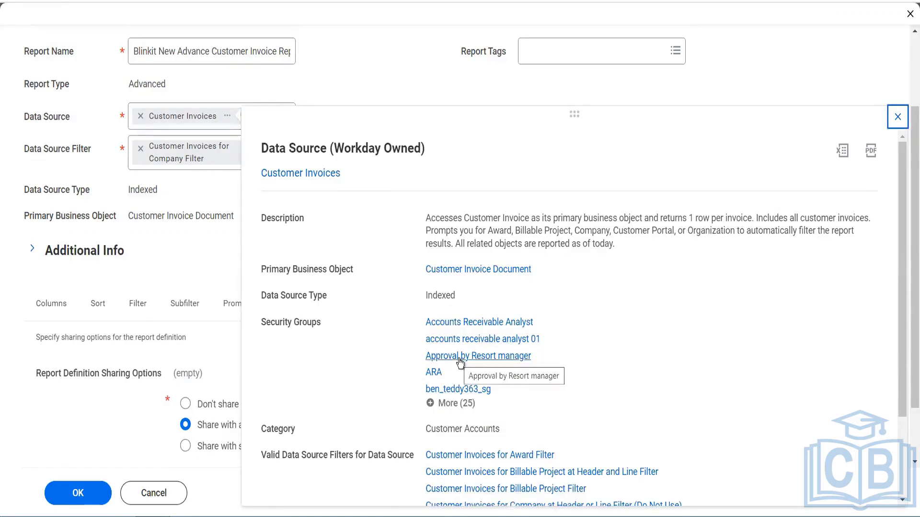
pyautogui.click(188, 263)
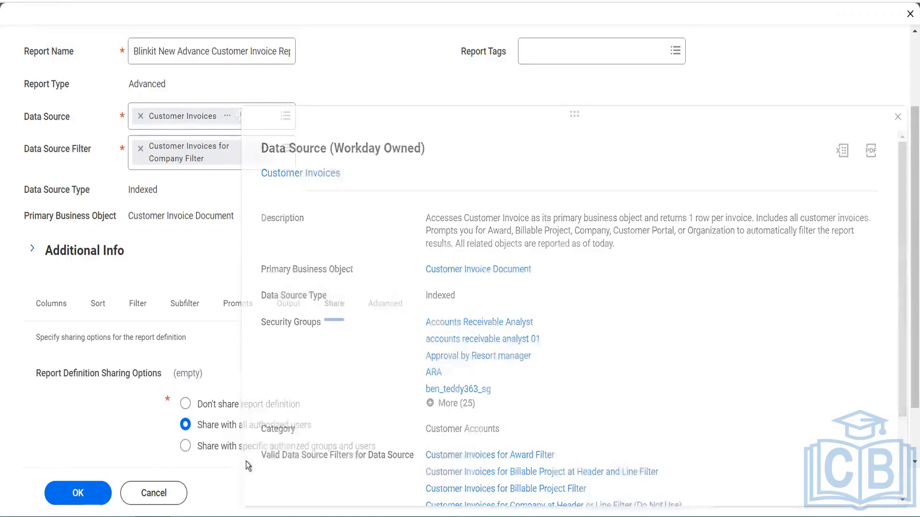
# Try sharing with specific authorized groups and users to examine its fields, and return to sharing with all authorized users
pyautogui.click(226, 447)
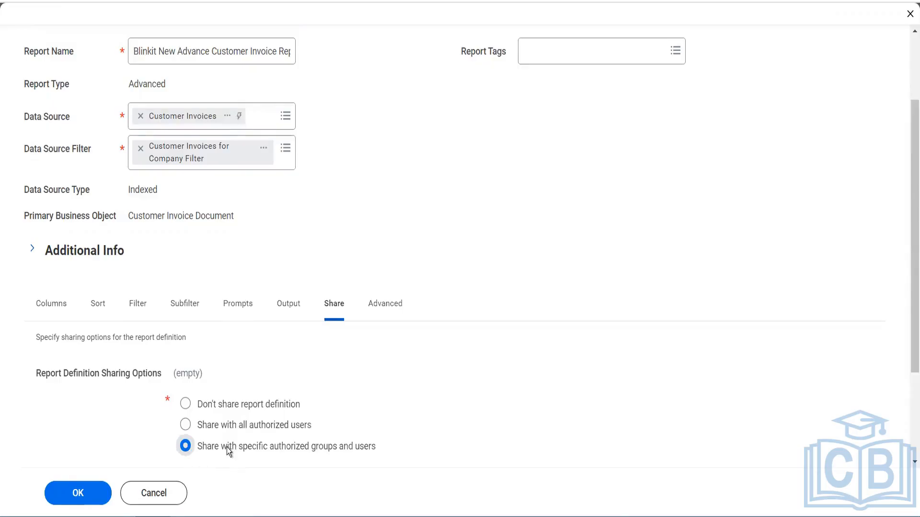
pyautogui.scroll(-3, 289, 447)
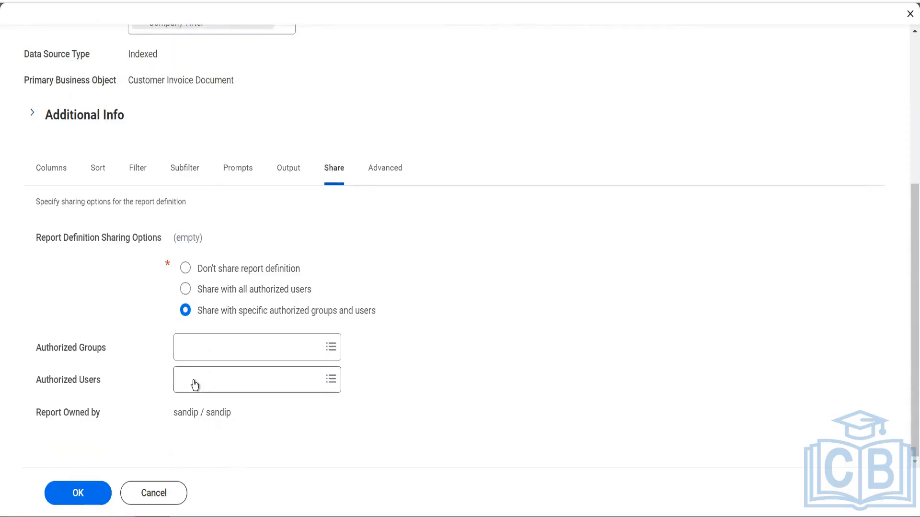
pyautogui.click(186, 290)
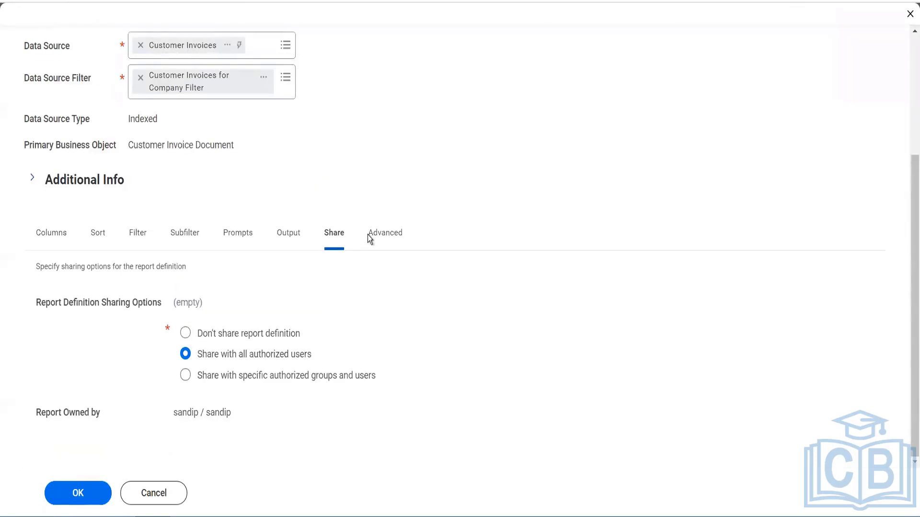
# Enable Freeze First Column and Enable Save Parameters in the report's advanced view options, and save the report definition
pyautogui.click(393, 238)
pyautogui.scroll(-6, 515, 297)
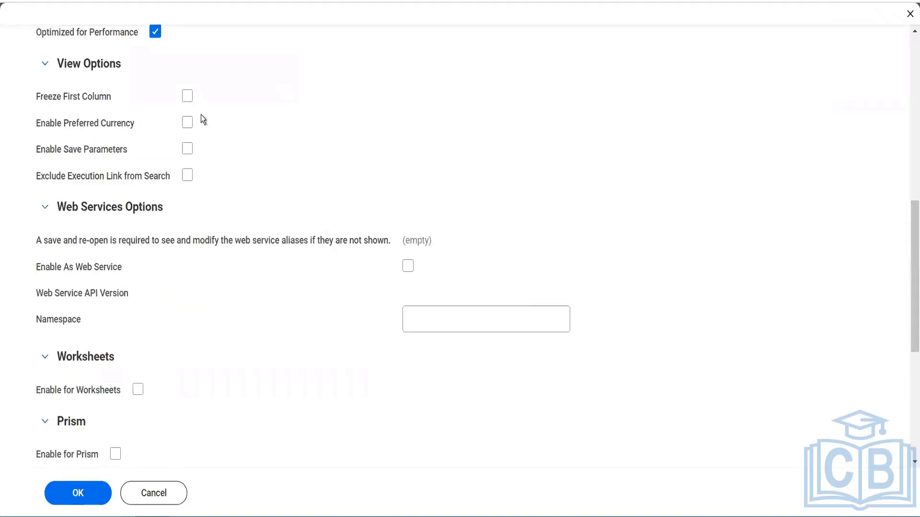
pyautogui.click(188, 98)
pyautogui.moveTo(193, 127)
pyautogui.click(186, 151)
pyautogui.scroll(-4, 197, 325)
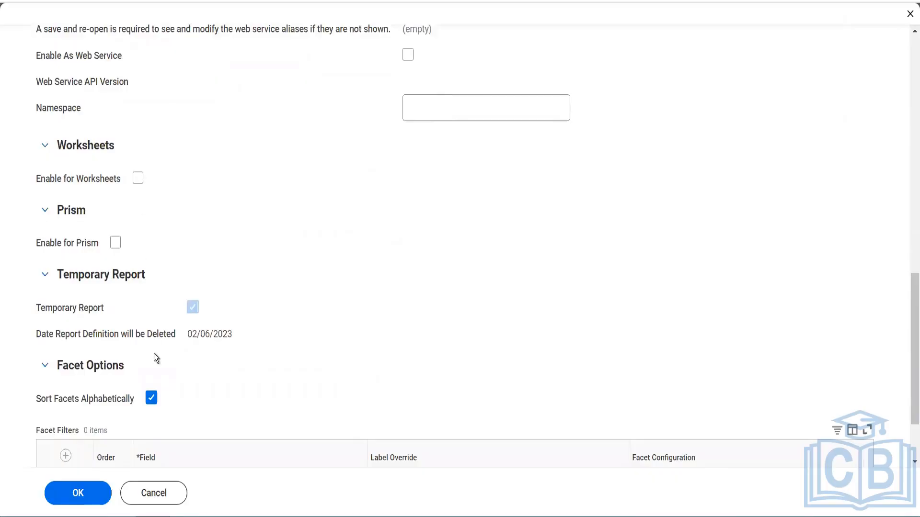
pyautogui.scroll(-2, 192, 293)
pyautogui.moveTo(211, 233)
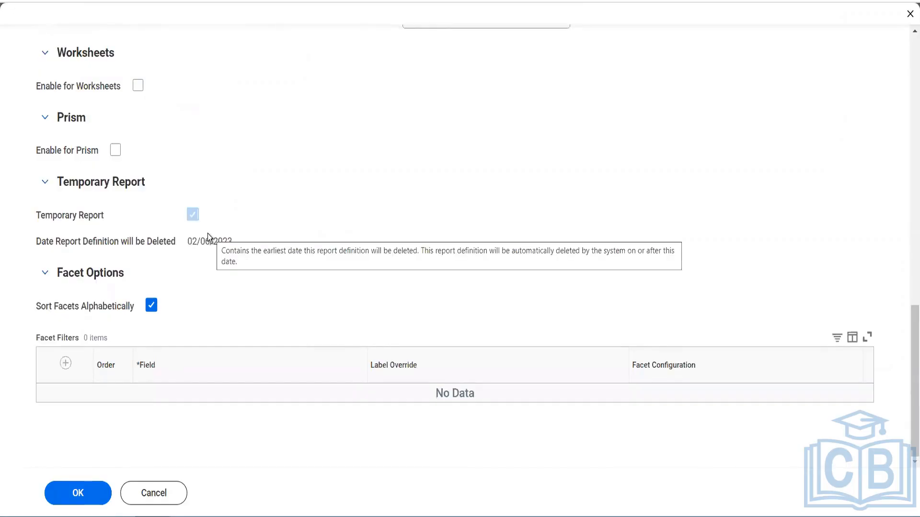
pyautogui.click(75, 492)
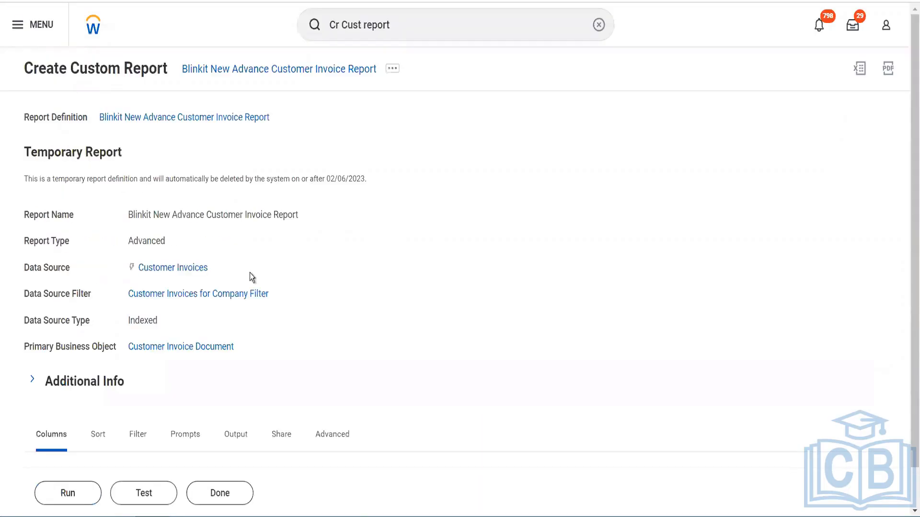
# Run the saved report for the company BGC Blinkit Grocery Delivery
pyautogui.click(72, 499)
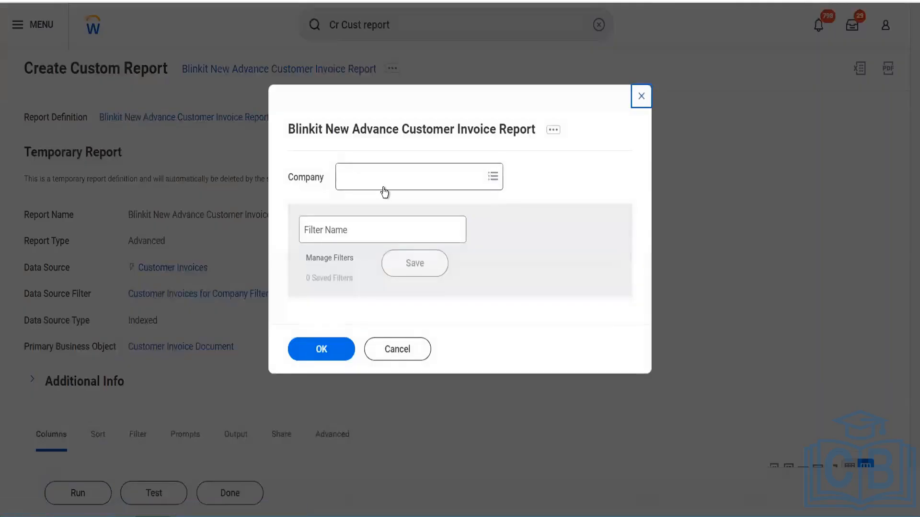
pyautogui.click(383, 188)
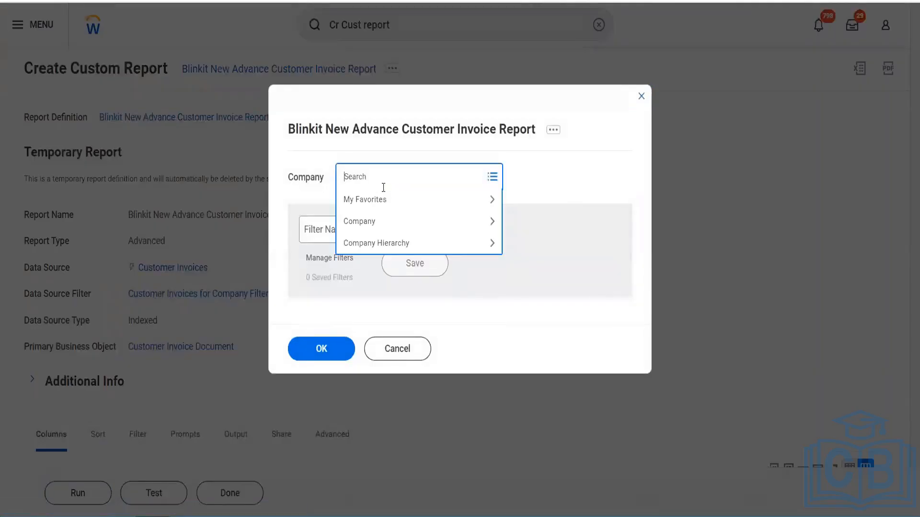
pyautogui.write('bli')
pyautogui.write('gc')
pyautogui.press('Return')
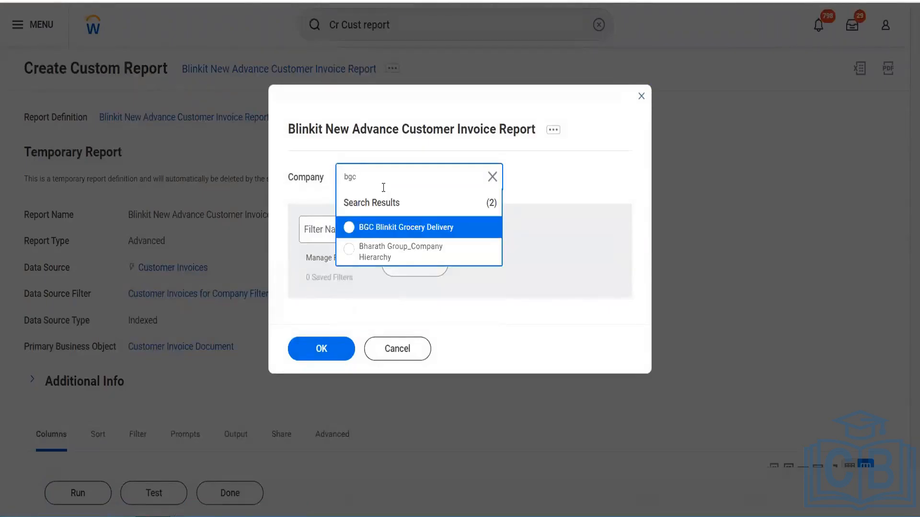
pyautogui.click(412, 227)
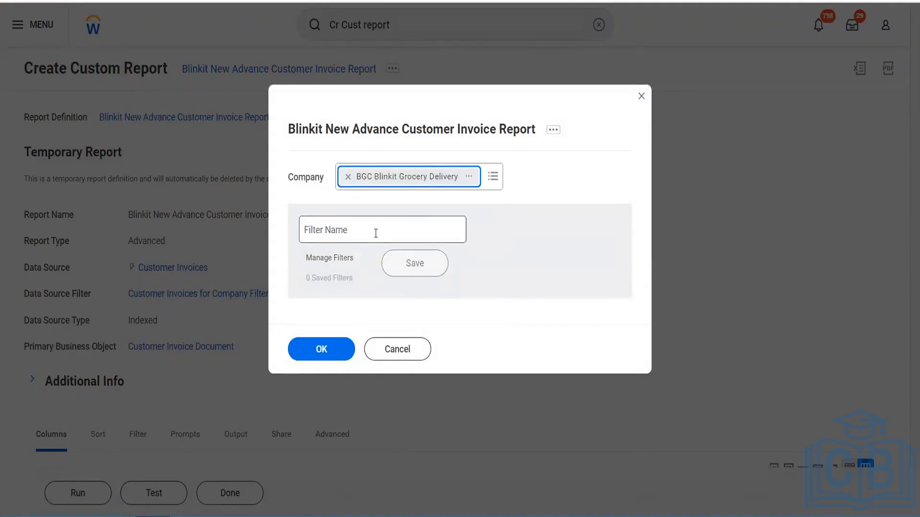
pyautogui.click(330, 345)
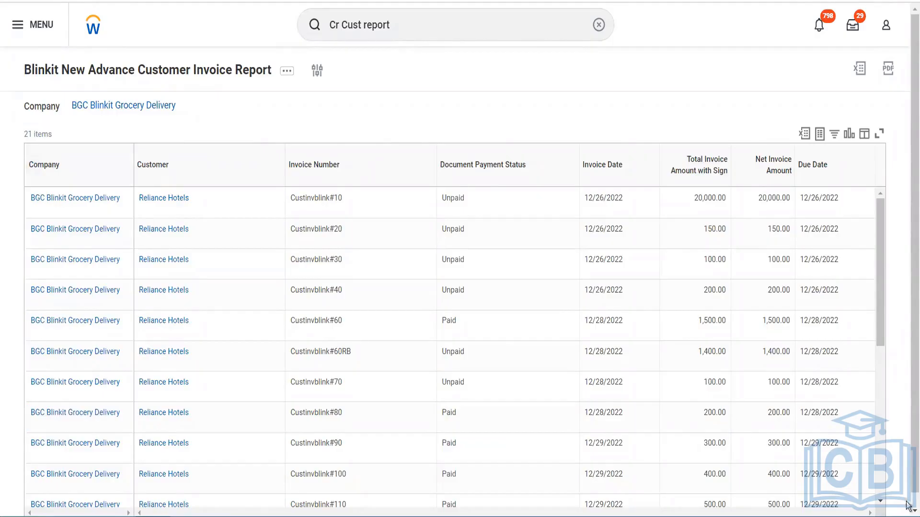
# Review the report's columns and all invoice rows, checking the invoice numbers and payment statuses
pyautogui.scroll(-1, 907, 505)
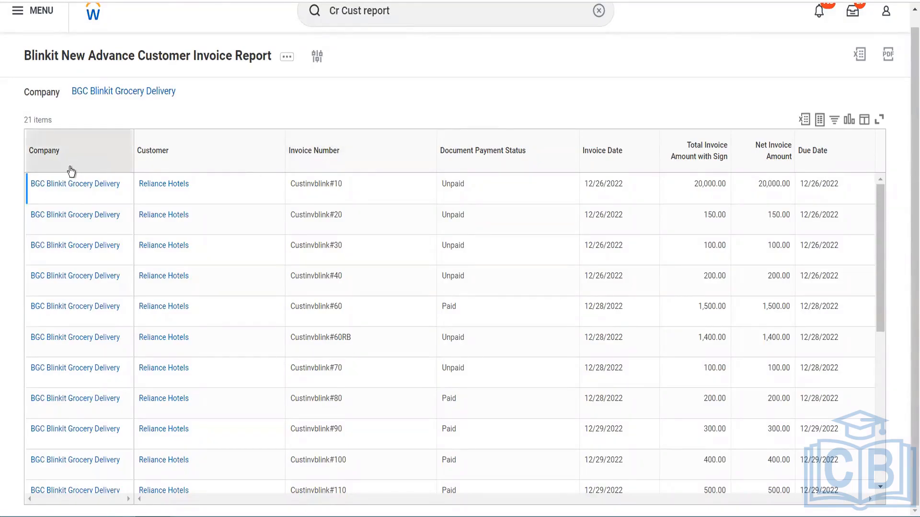
pyautogui.moveTo(338, 175); pyautogui.dragTo(256, 164)
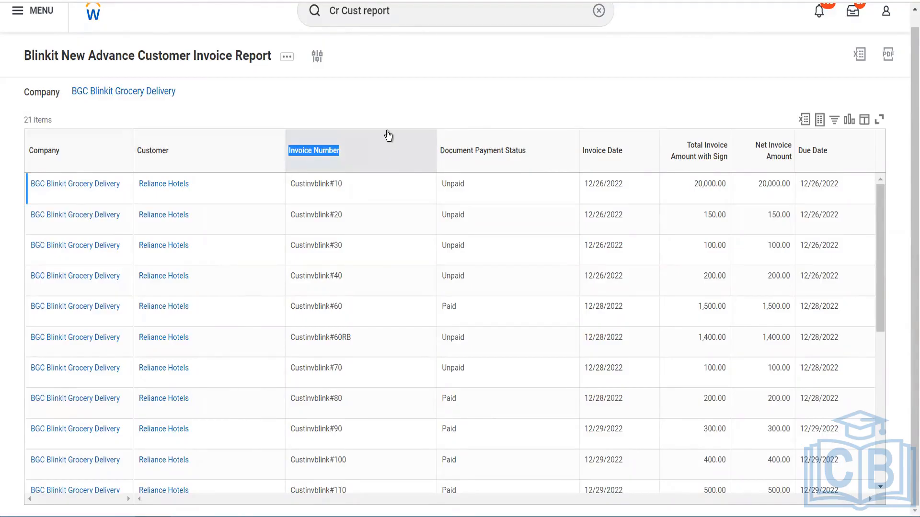
pyautogui.click(286, 144)
pyautogui.moveTo(285, 144); pyautogui.dragTo(282, 146)
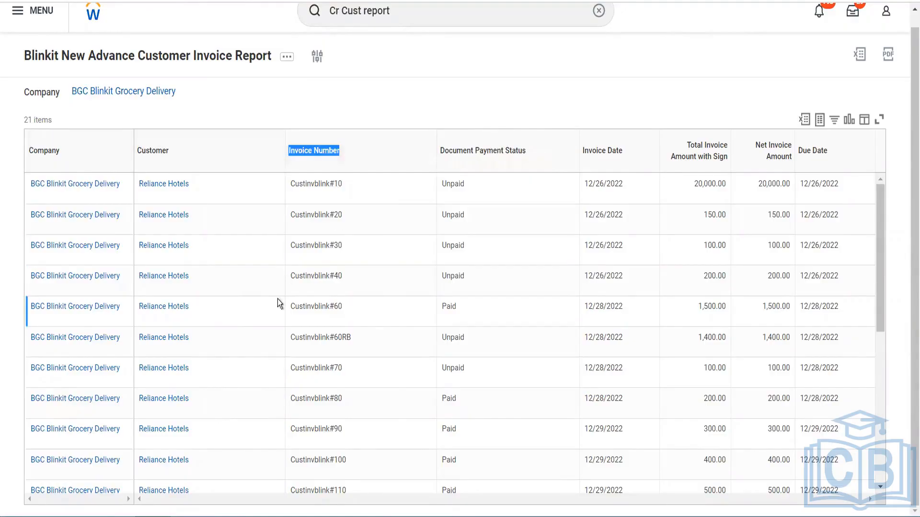
pyautogui.scroll(-5, 278, 299)
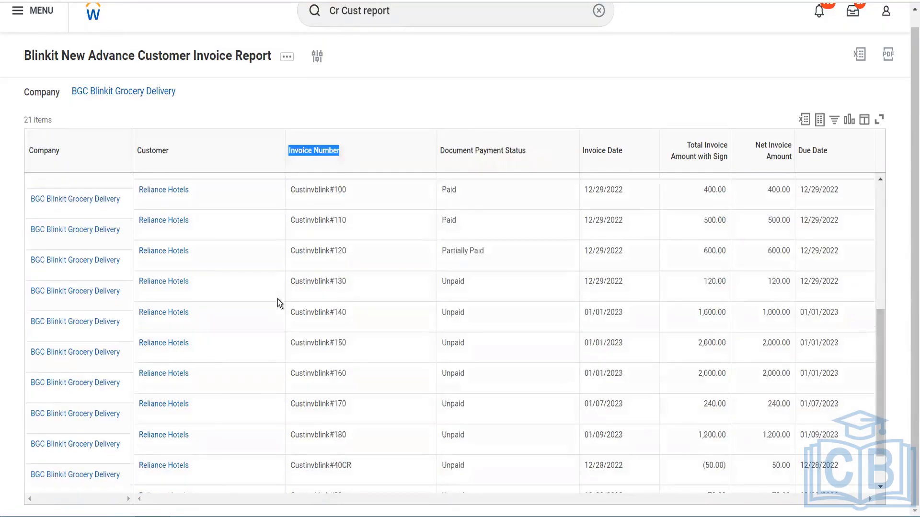
pyautogui.scroll(-1, 277, 299)
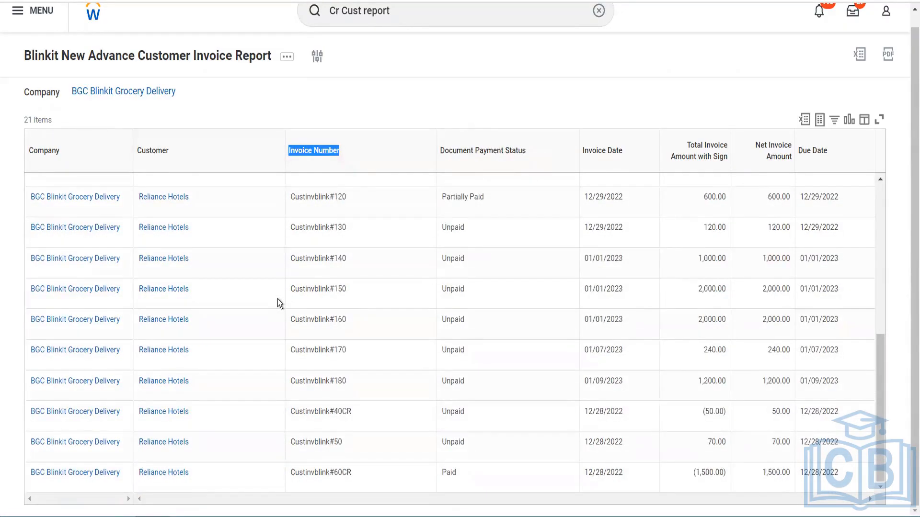
pyautogui.scroll(6, 277, 299)
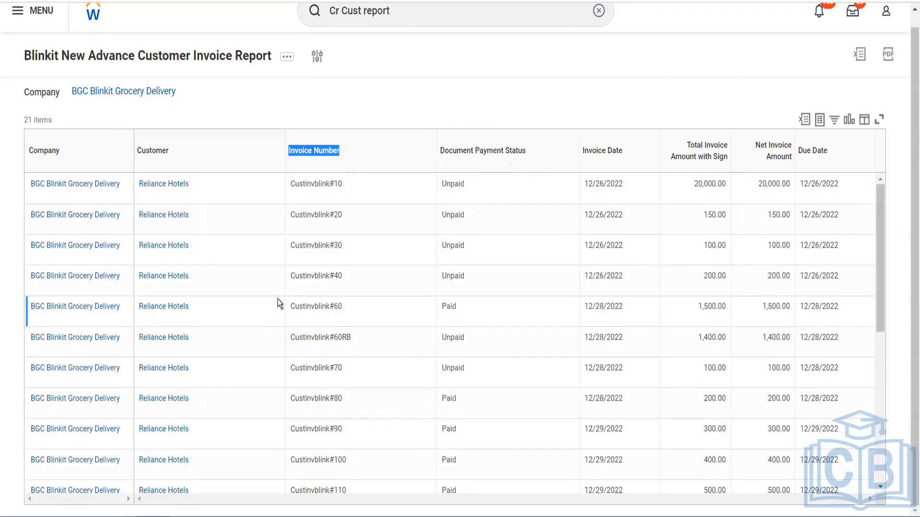
# Rerun the report with the company changed to GMS USA Global Modern Services,USA, and look through its invoice rows
pyautogui.click(320, 63)
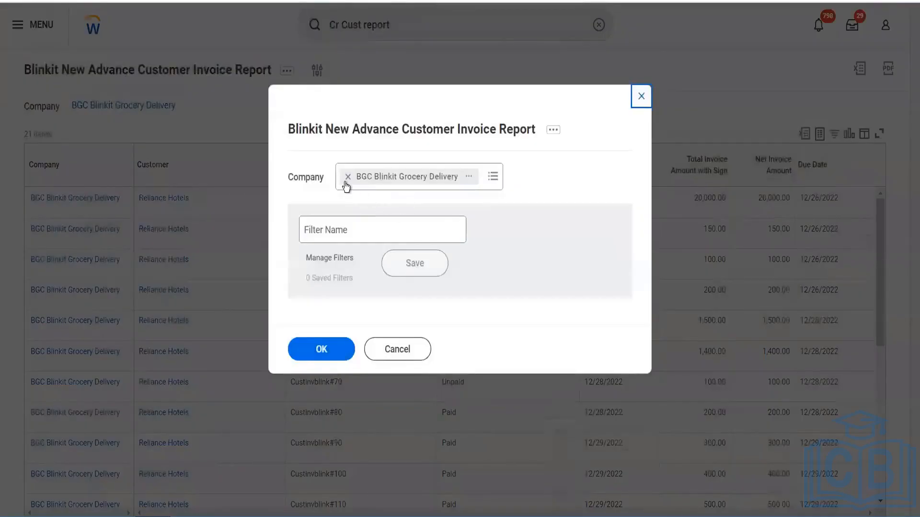
pyautogui.click(348, 177)
pyautogui.write('gms usa')
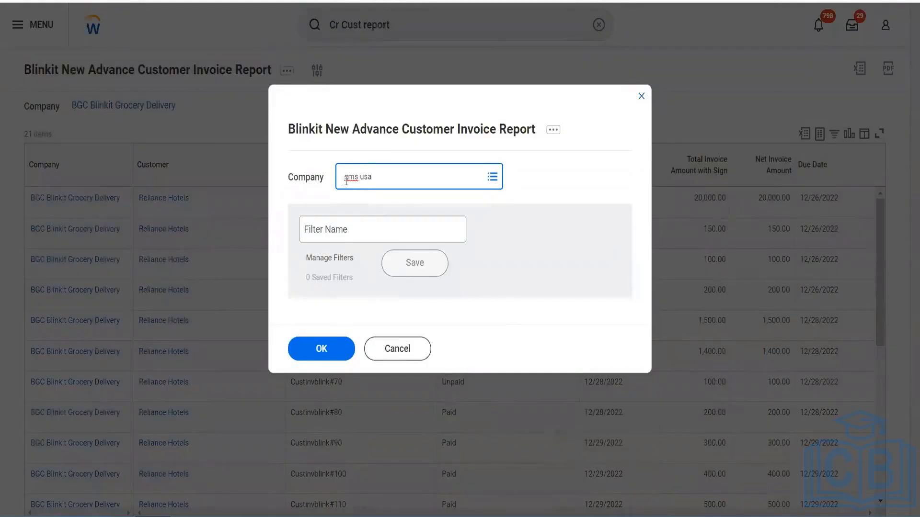
pyautogui.press('Return')
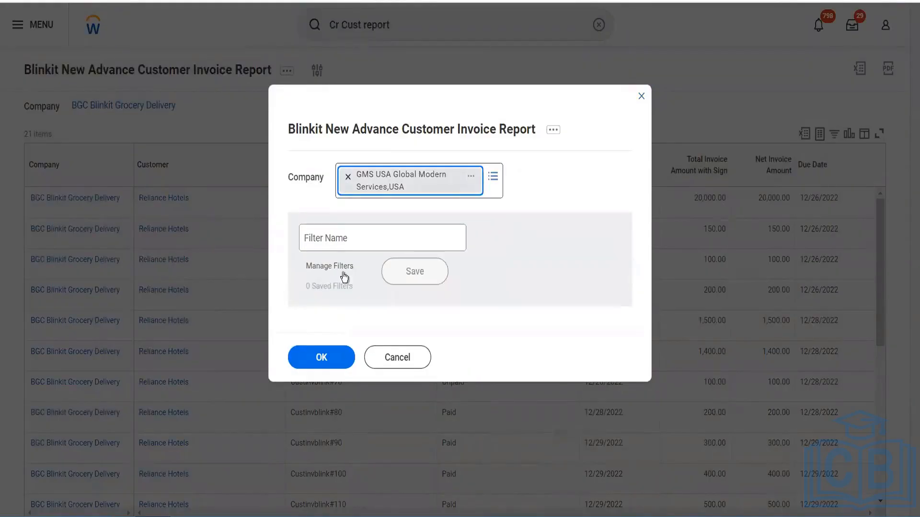
pyautogui.click(316, 357)
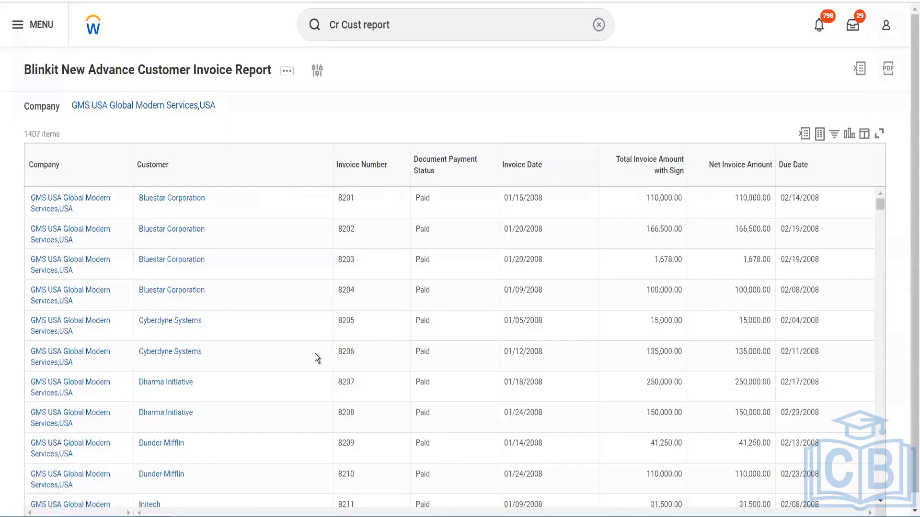
pyautogui.scroll(-6, 315, 354)
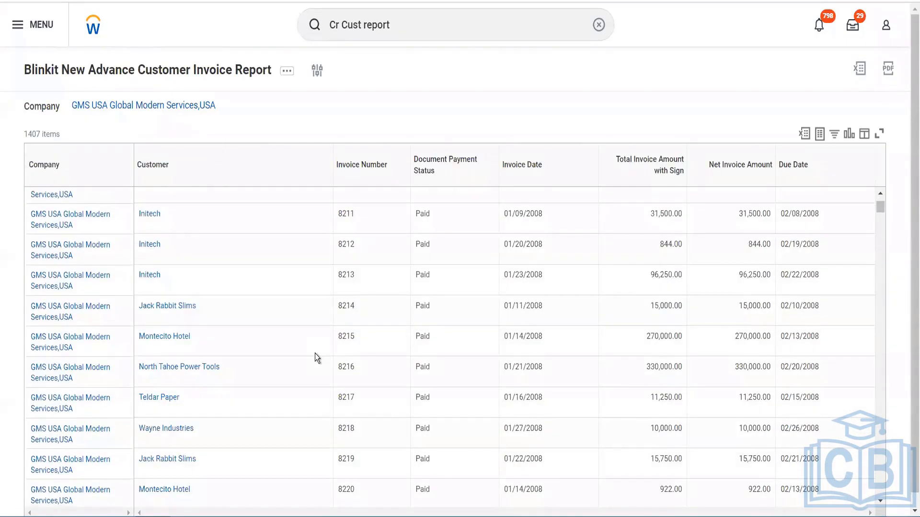
pyautogui.scroll(-10, 315, 354)
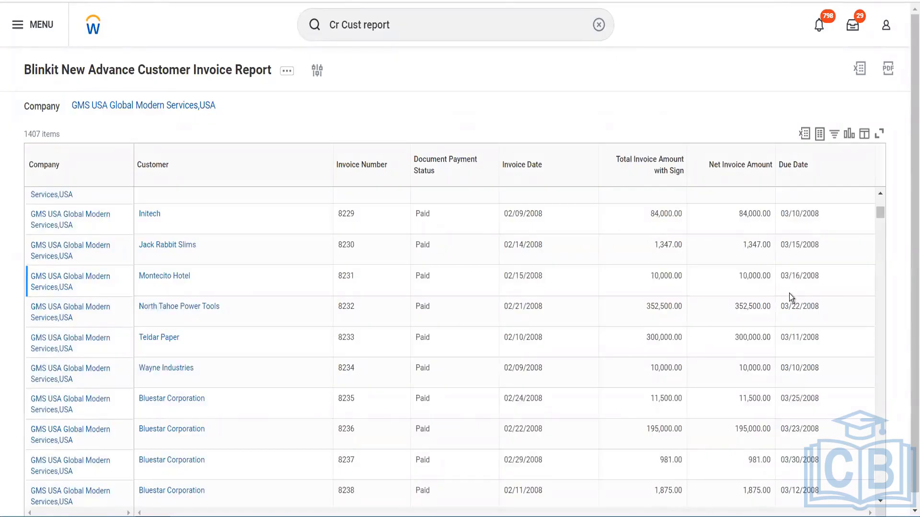
pyautogui.scroll(10, 447, 286)
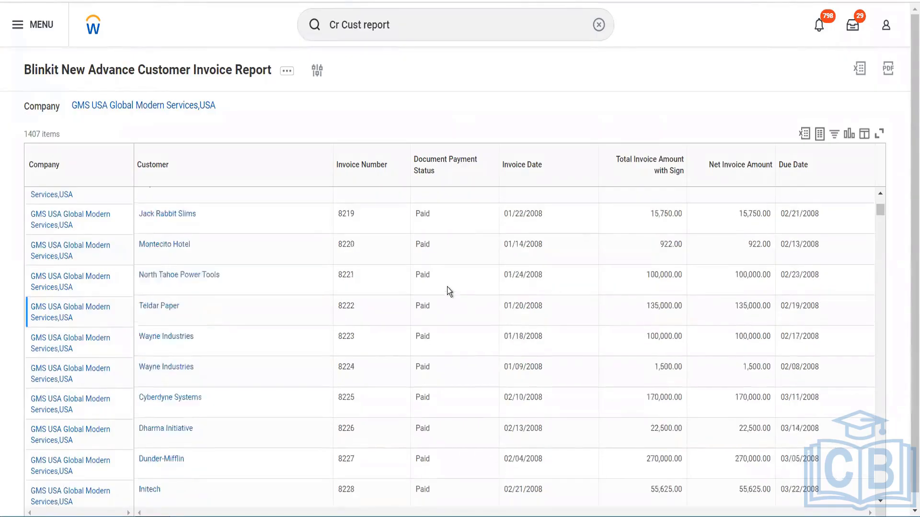
pyautogui.scroll(5, 447, 287)
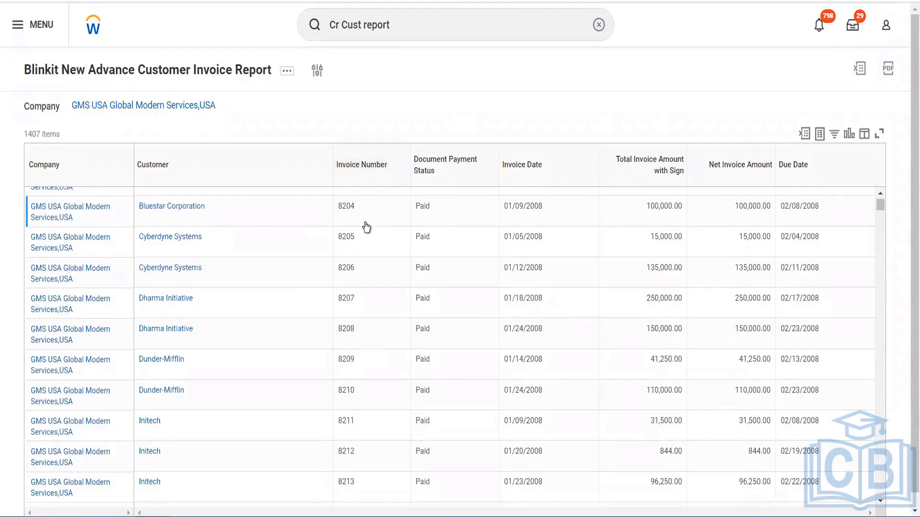
# Sort the report results by Invoice Number in ascending order, and switch the sort to descending order
pyautogui.click(396, 163)
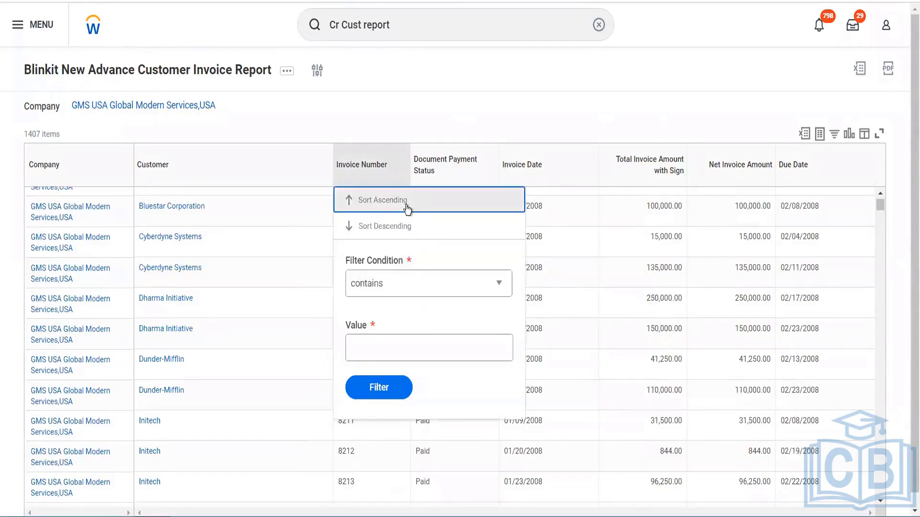
pyautogui.click(407, 210)
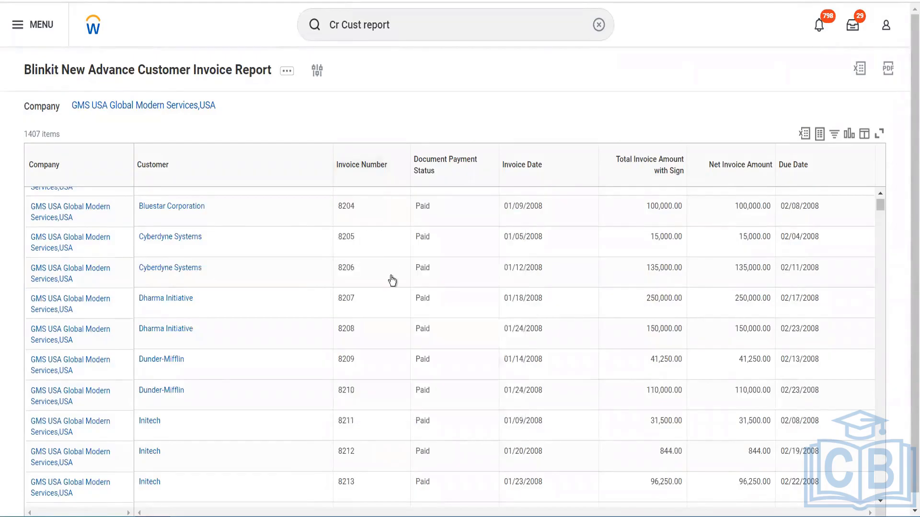
pyautogui.click(383, 219)
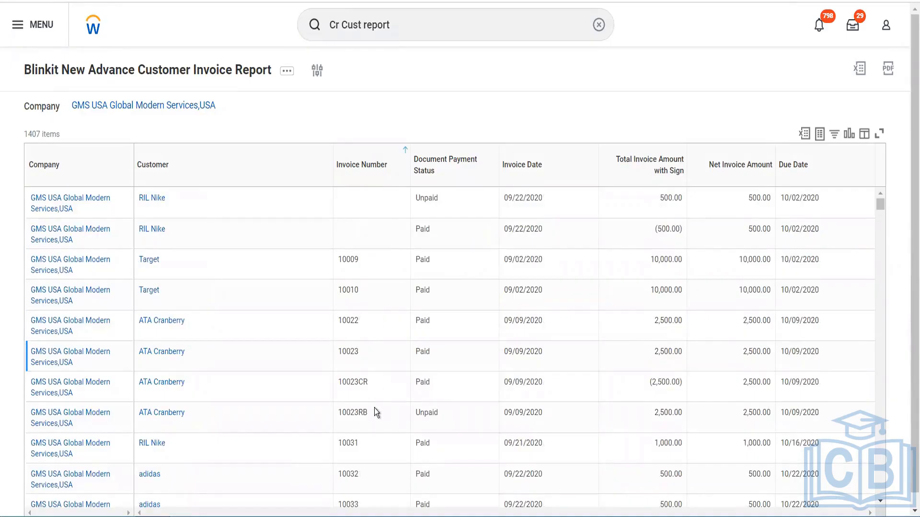
pyautogui.click(394, 153)
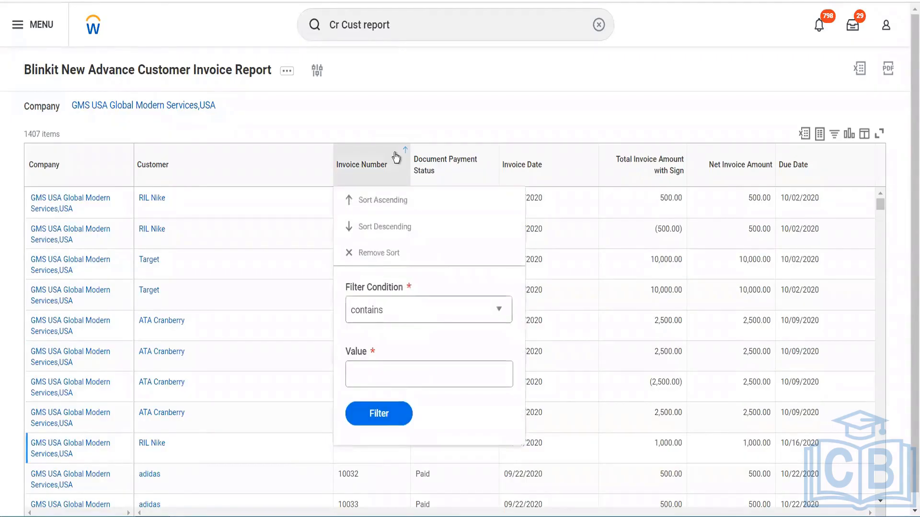
pyautogui.click(378, 226)
pyautogui.click(403, 166)
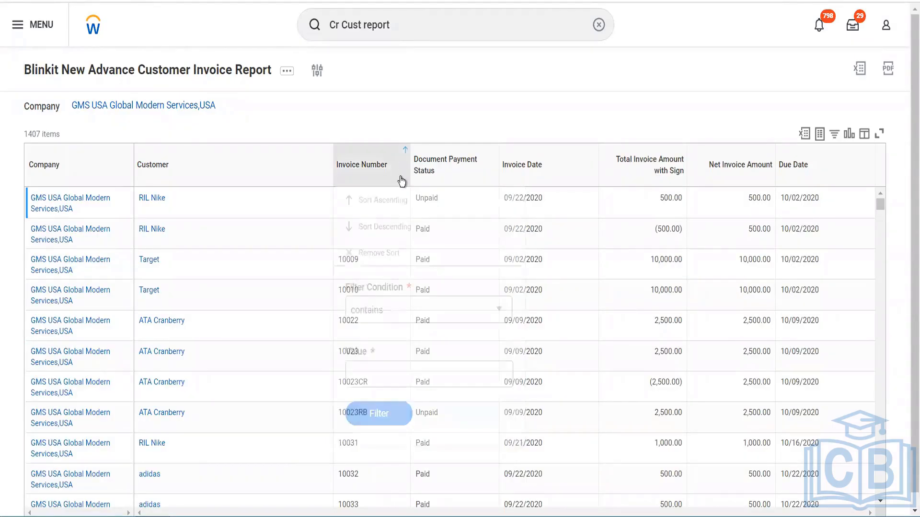
pyautogui.click(397, 228)
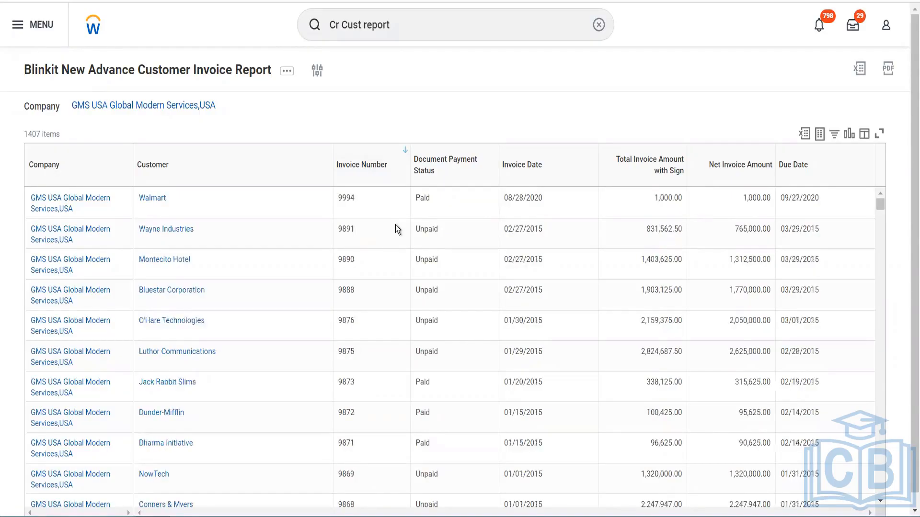
# Open the custom report's definition for editing from the report results' related actions
pyautogui.click(286, 76)
pyautogui.click(145, 196)
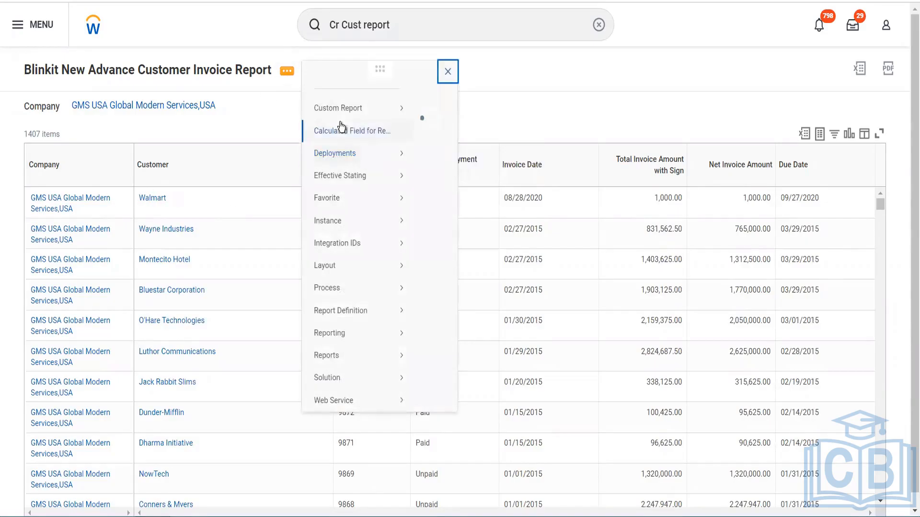
pyautogui.moveTo(405, 123)
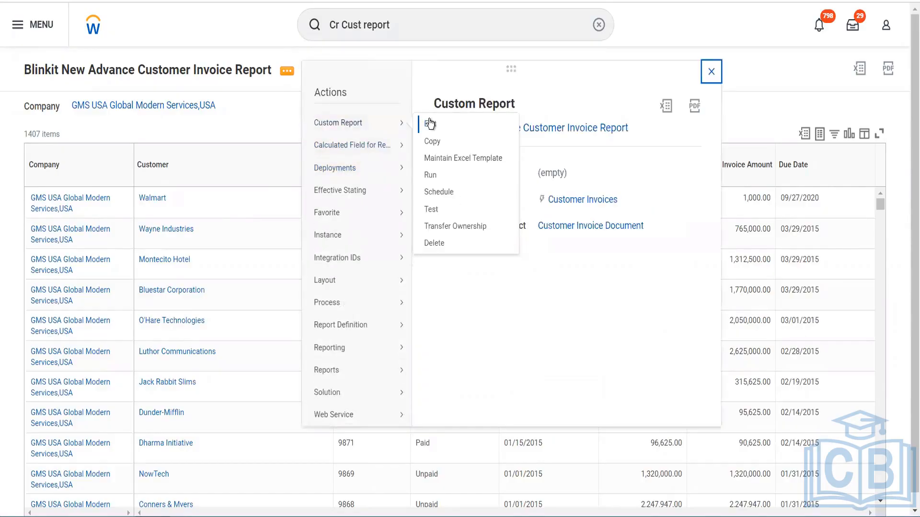
pyautogui.click(430, 124)
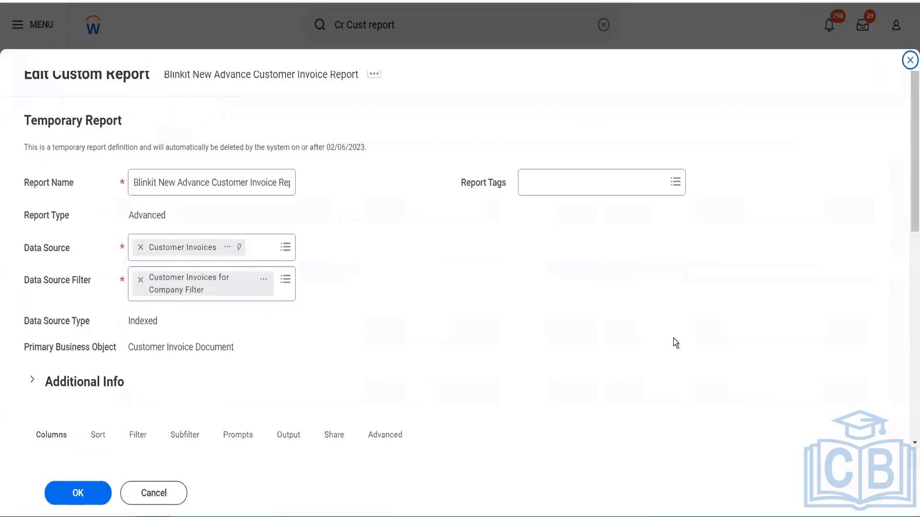
# Add a column row after Due Date in the report definition and set its field to Accounting Date
pyautogui.scroll(-8, 673, 338)
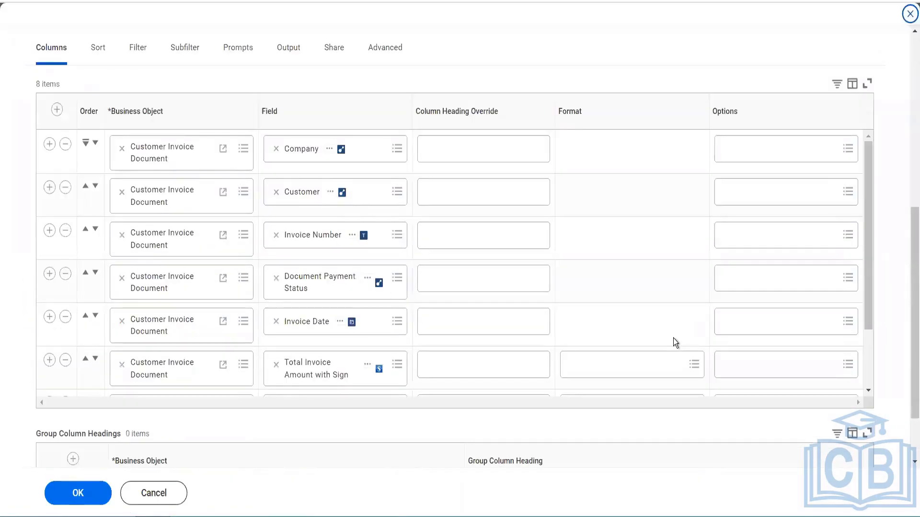
pyautogui.scroll(-2, 674, 338)
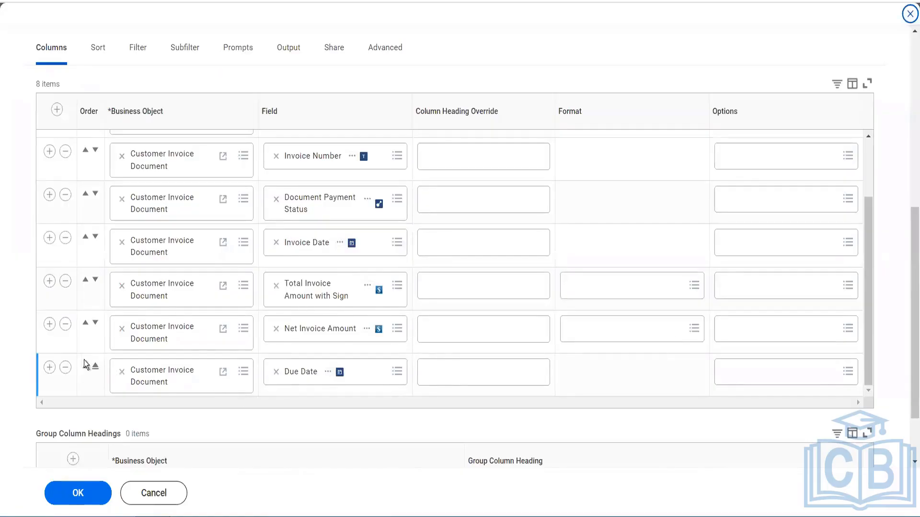
pyautogui.click(50, 368)
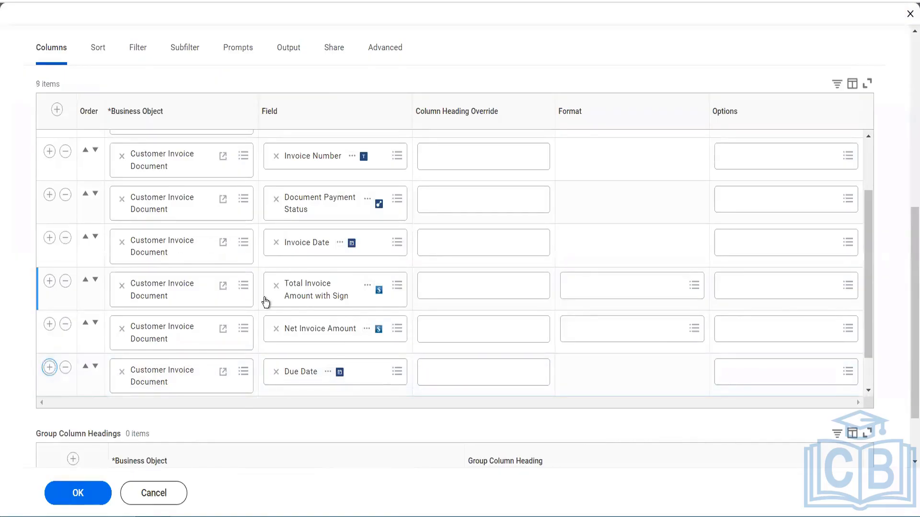
pyautogui.scroll(-1, 266, 302)
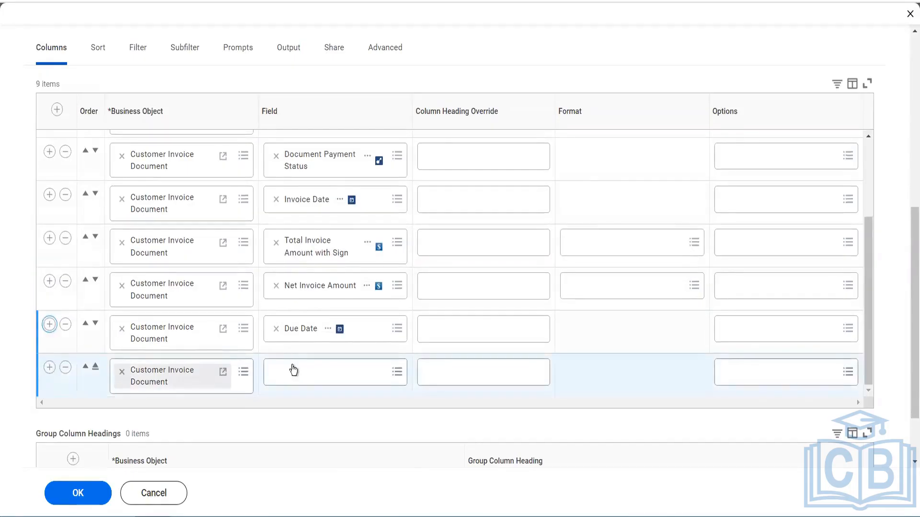
pyautogui.click(294, 371)
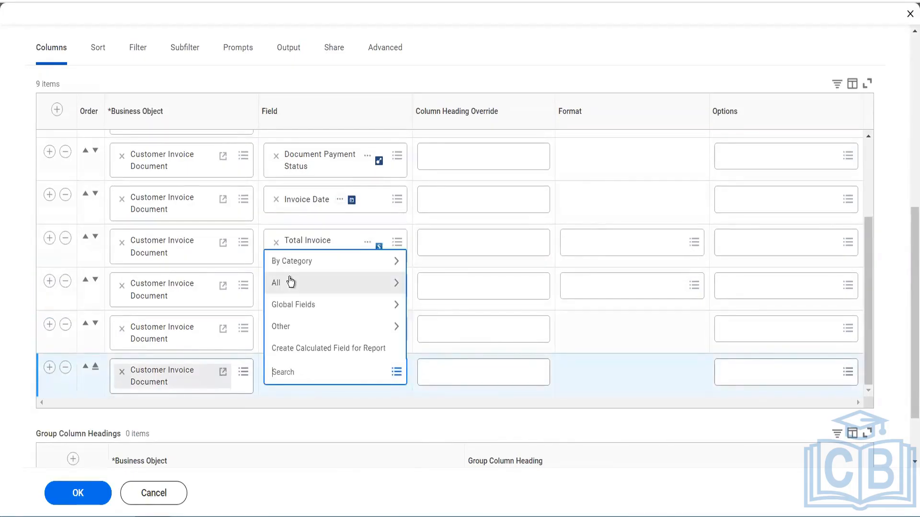
pyautogui.click(290, 282)
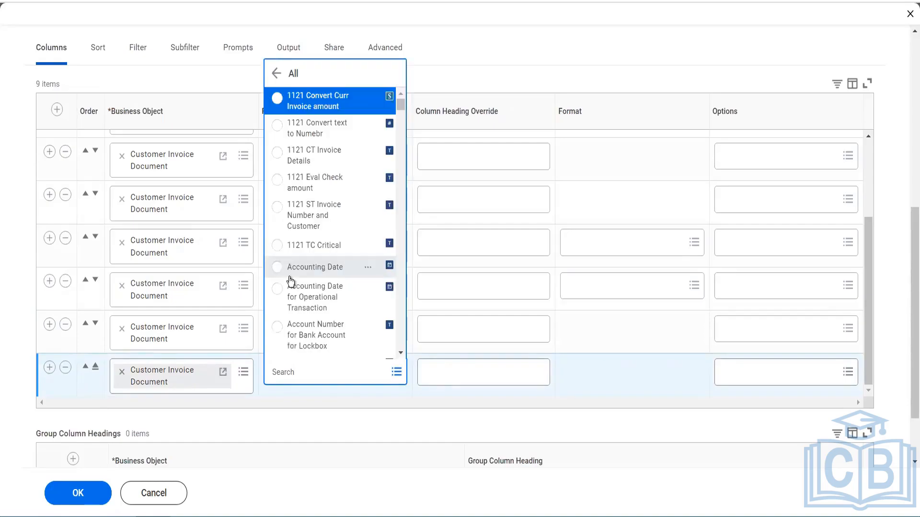
pyautogui.click(290, 281)
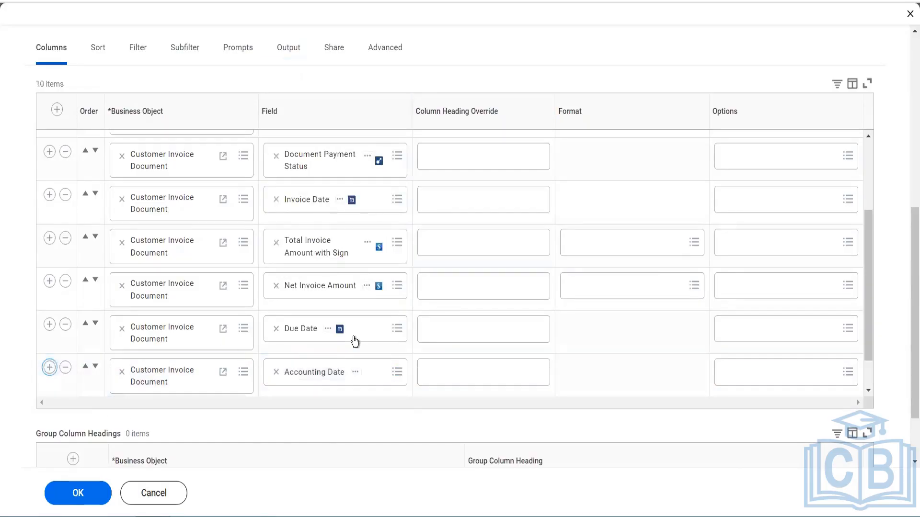
# Search for "bill to address" and set the new row's field to Bill-To Address for Customer using Invoice Printed Date
pyautogui.click(325, 368)
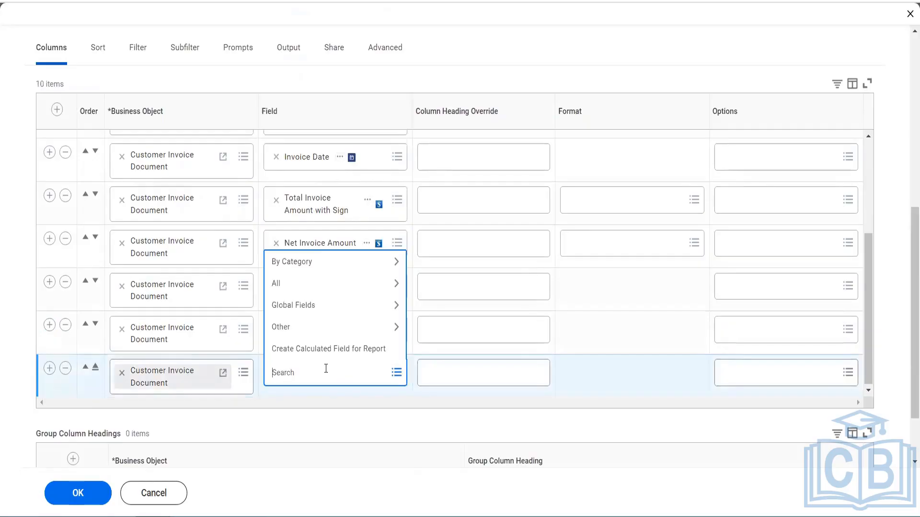
pyautogui.write('bill to address')
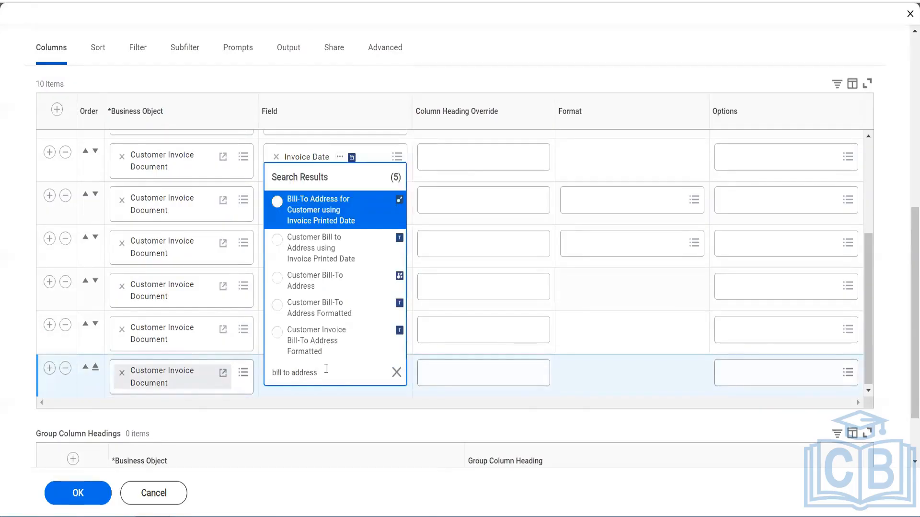
pyautogui.click(335, 221)
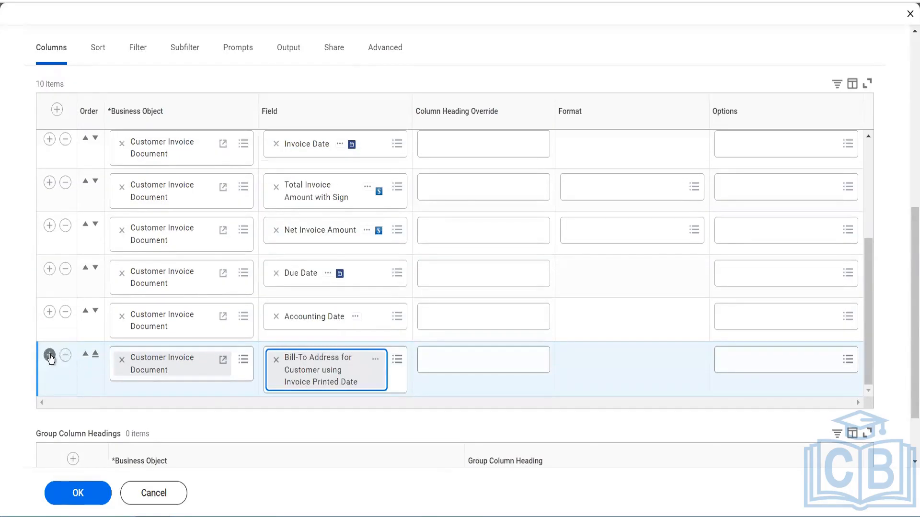
# Add the Customer Invoice Adjustment field as the last report column and save the report definition
pyautogui.scroll(-2, 378, 377)
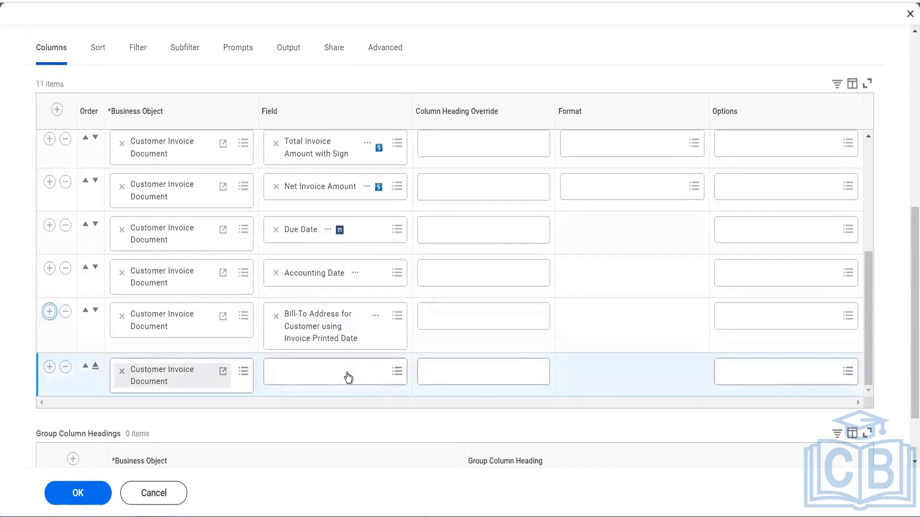
pyautogui.click(346, 373)
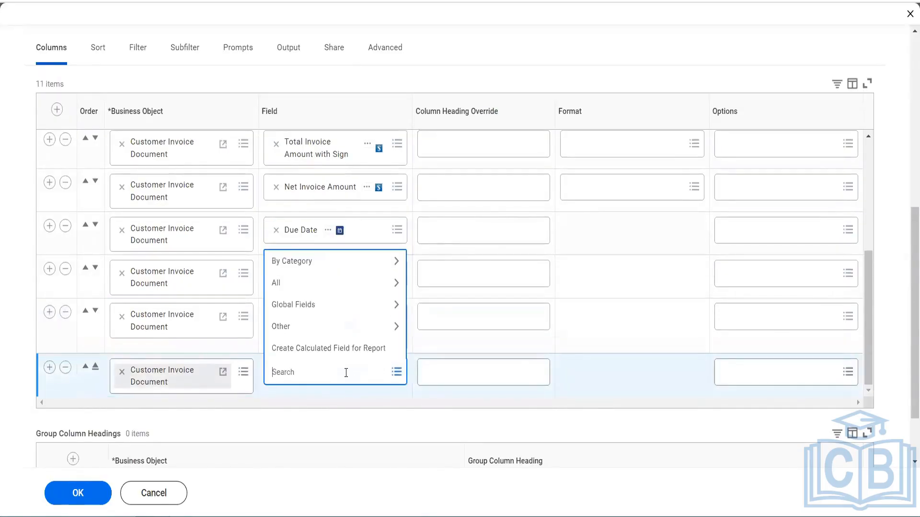
pyautogui.write('adjustment')
pyautogui.press('Return')
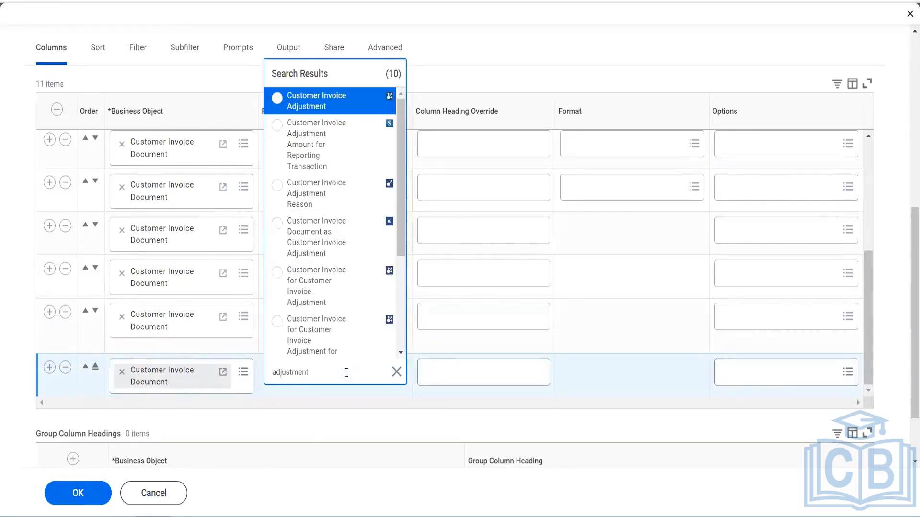
pyautogui.click(323, 101)
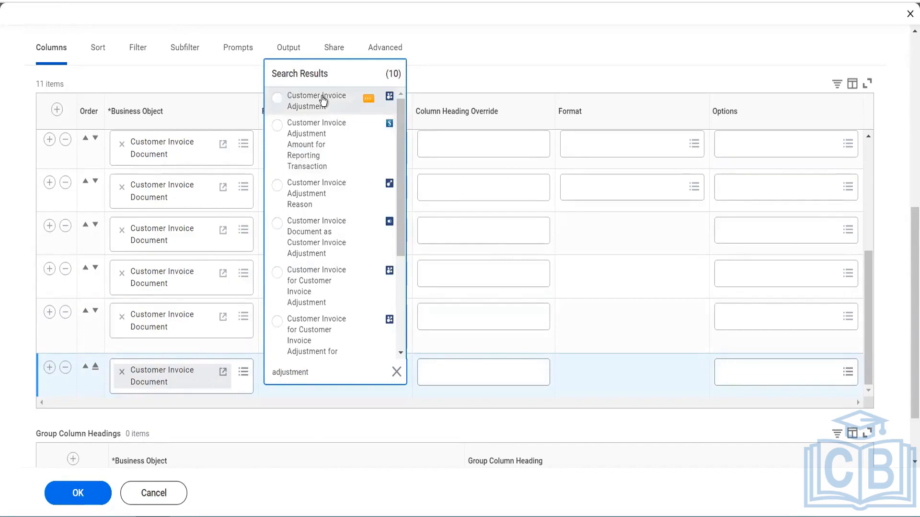
pyautogui.click(70, 493)
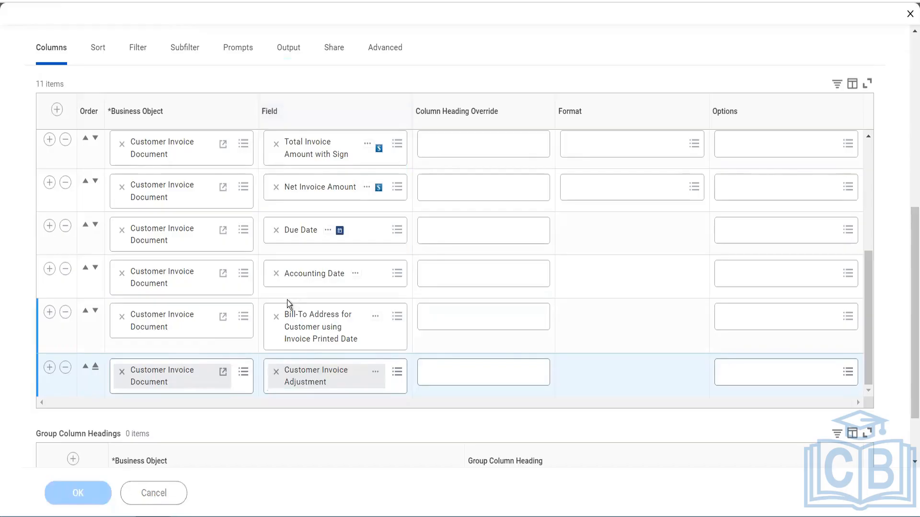
# Run the updated report for the company BGC Blinkit Grocery Delivery
pyautogui.click(70, 496)
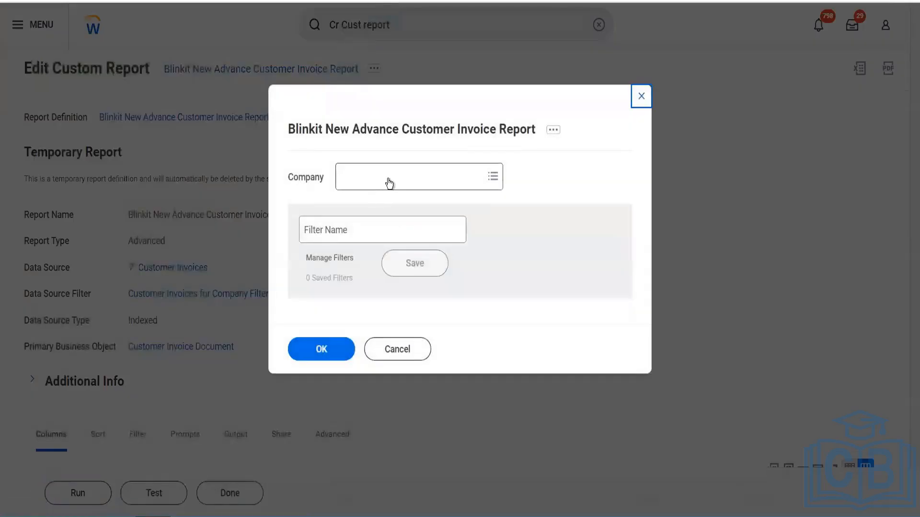
pyautogui.click(389, 183)
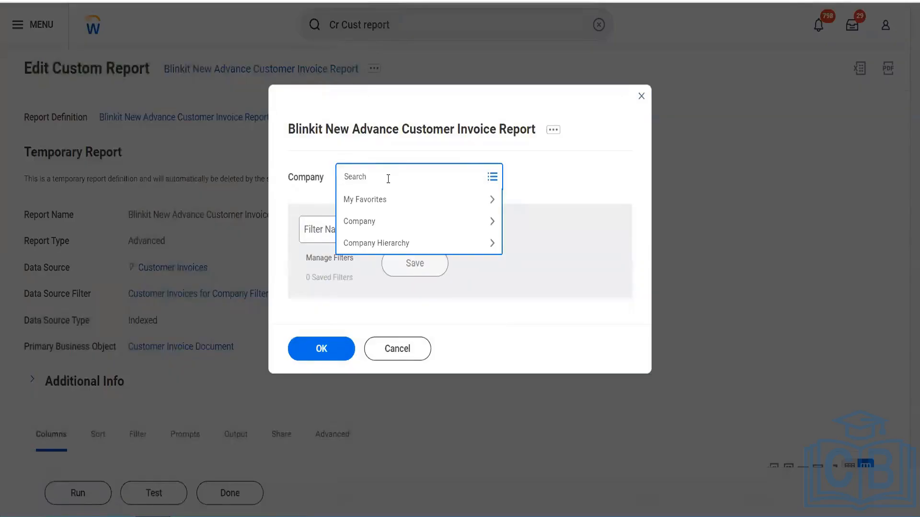
pyautogui.write('bgc')
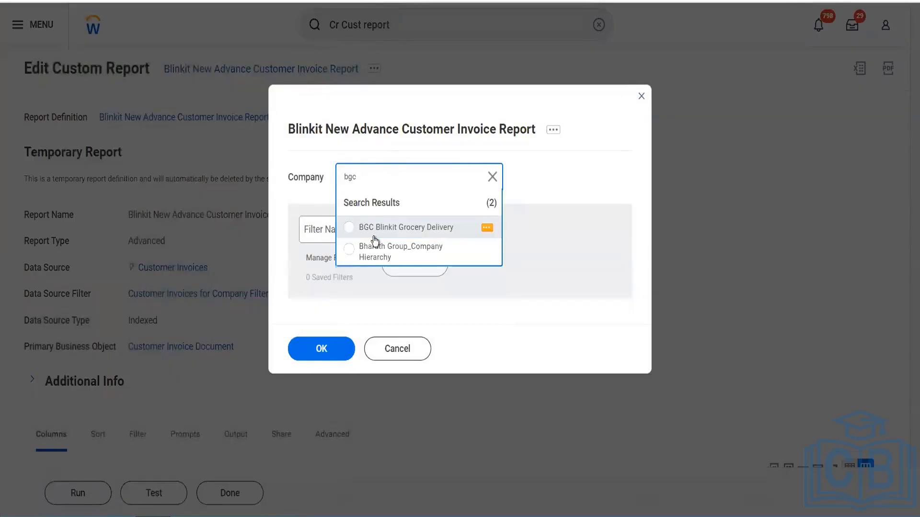
pyautogui.click(374, 231)
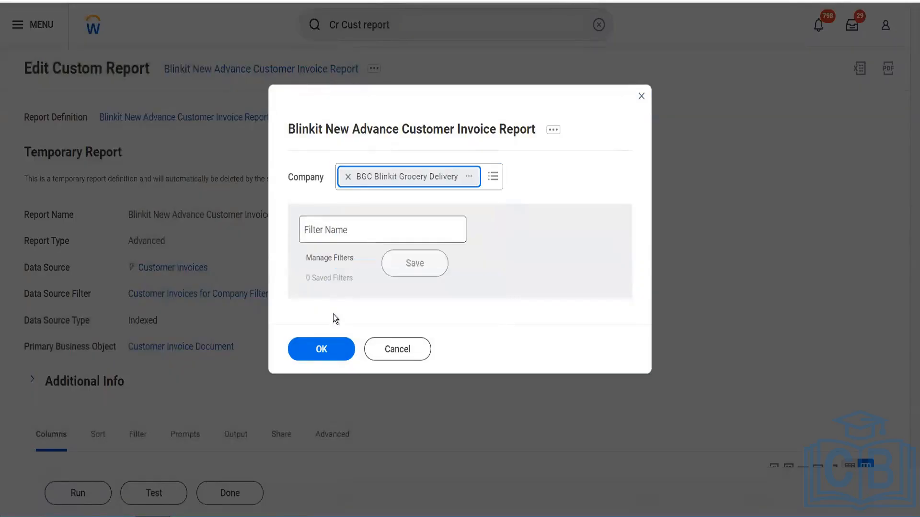
pyautogui.click(399, 351)
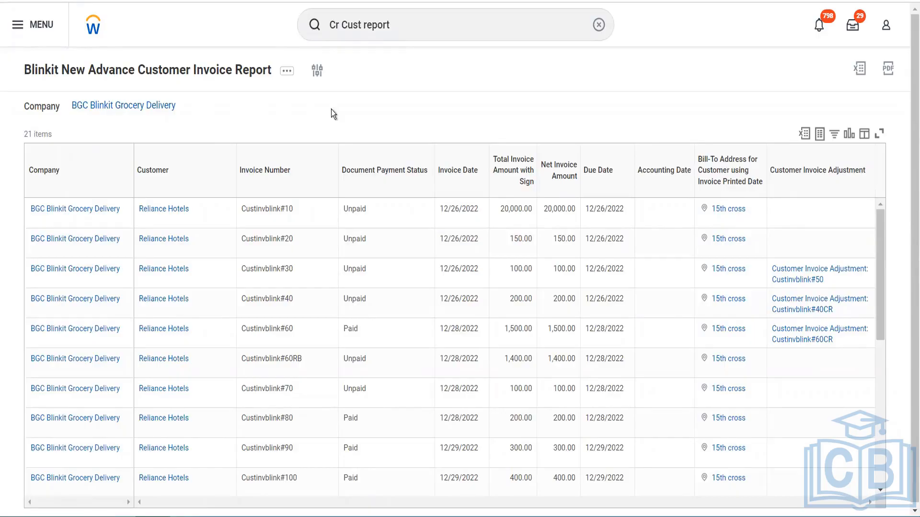
# Open the Create Custom Report task from the global search suggestions
pyautogui.click(393, 32)
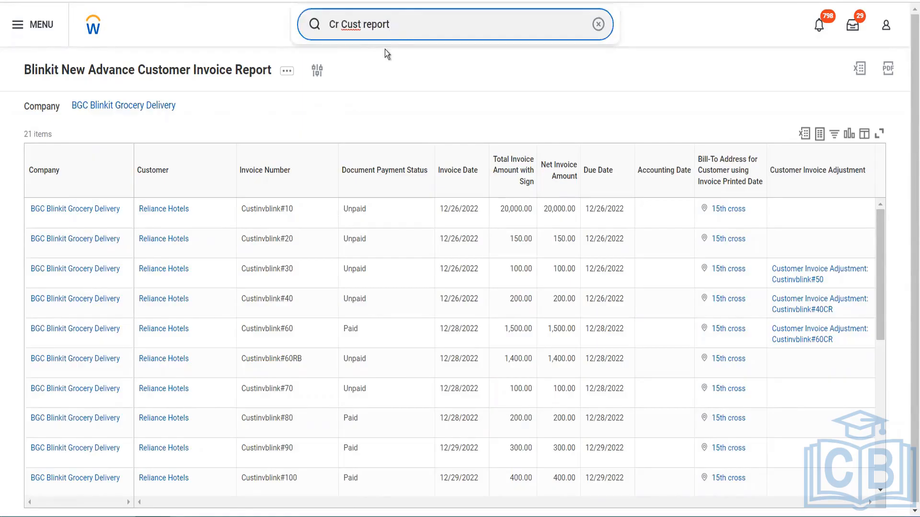
pyautogui.press('BackSpace')
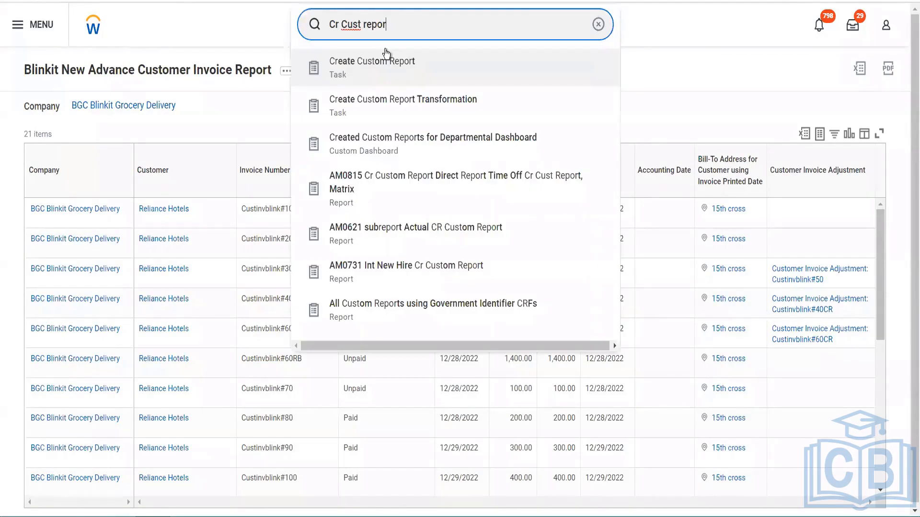
pyautogui.click(385, 49)
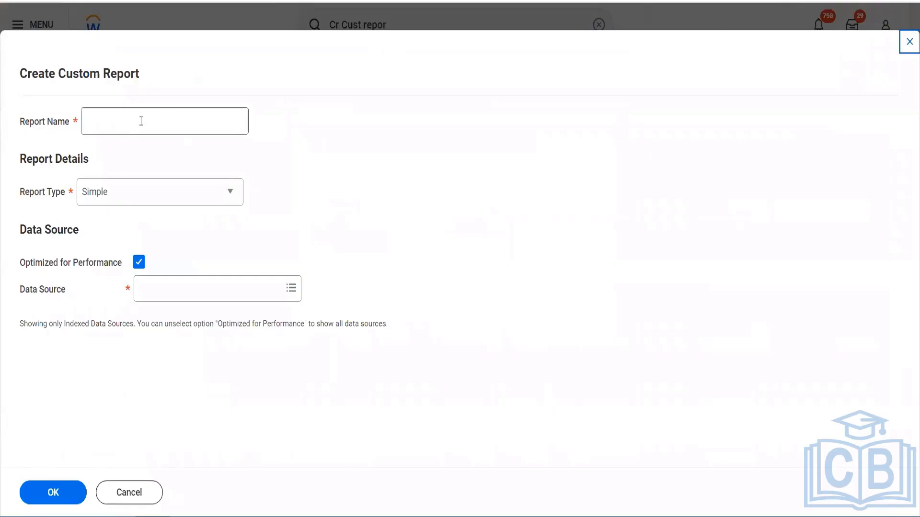
# Name the new custom report Blinkit First Matrix Report and set its report type to Matrix
pyautogui.click(141, 121)
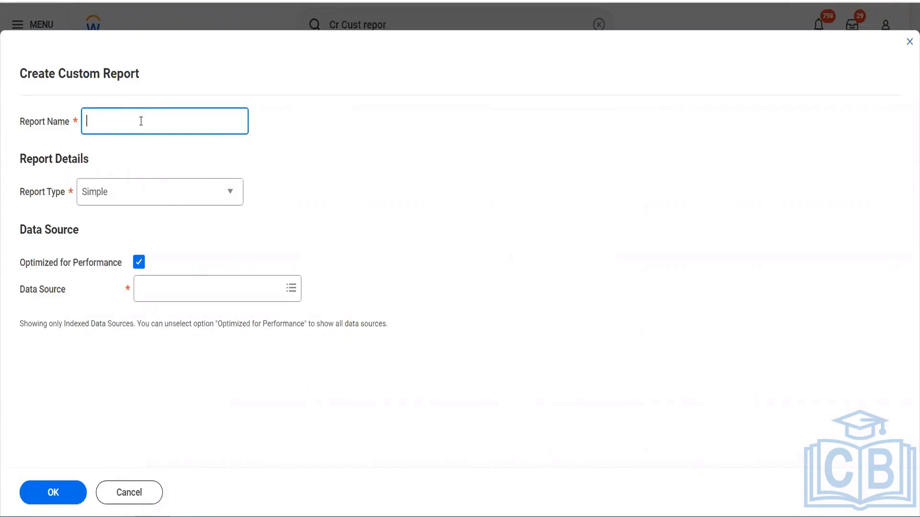
pyautogui.write('Blinkit First Matrix Report')
pyautogui.press('Tab')
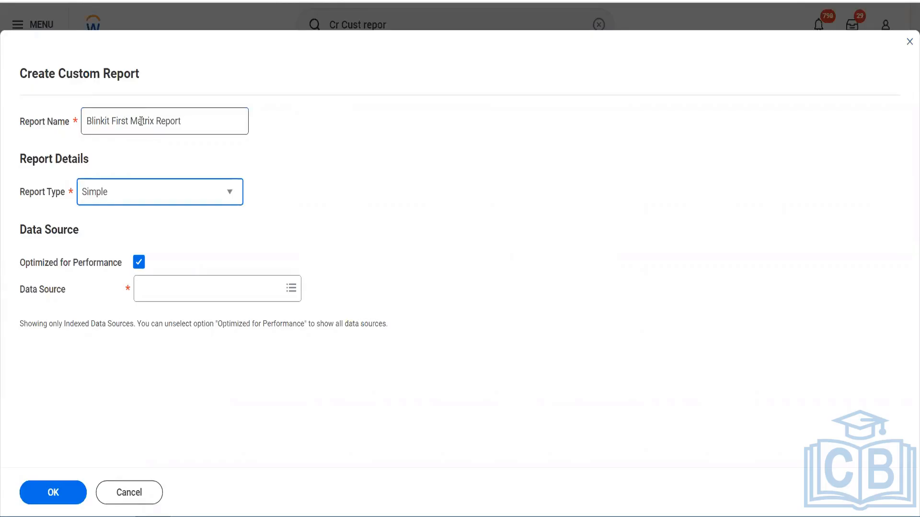
pyautogui.press('m')
pyautogui.press('Tab')
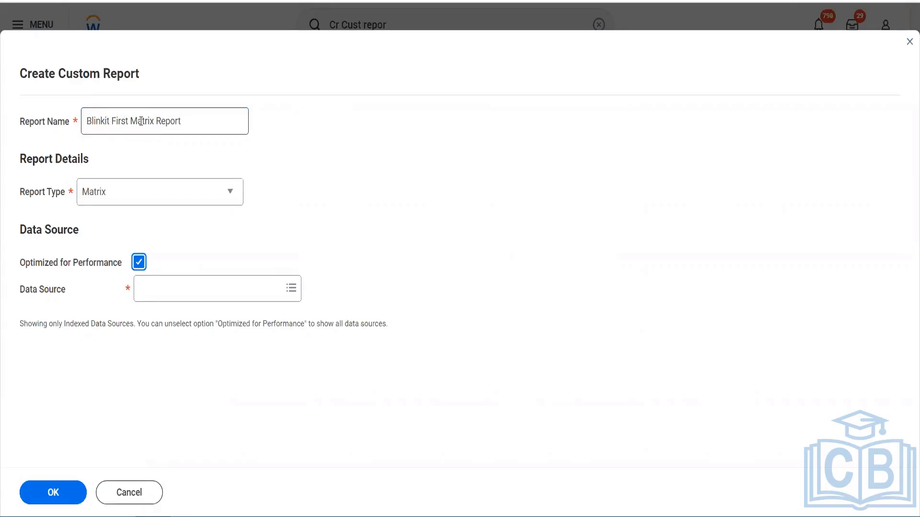
# Clear Optimized for Performance, select Journal Lines for Financial Reporting as the data source, and create the report
pyautogui.press('space')
pyautogui.press('Tab')
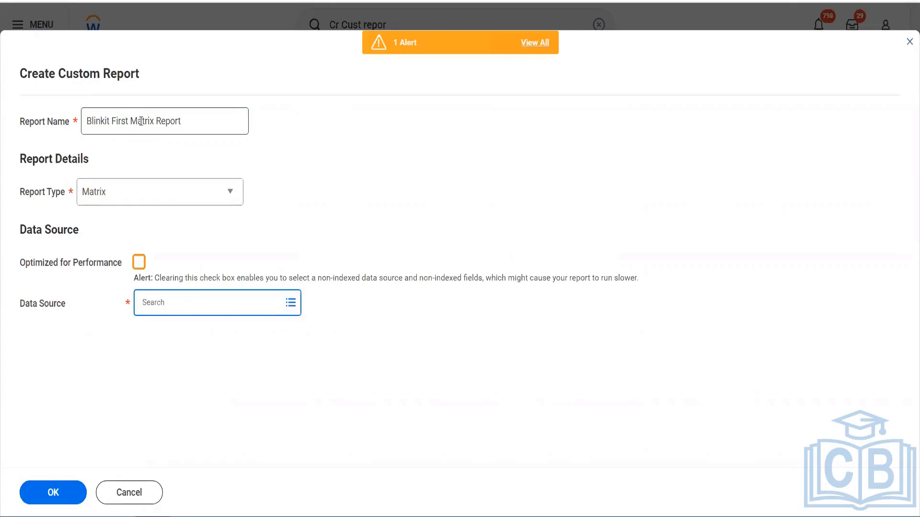
pyautogui.write('journal')
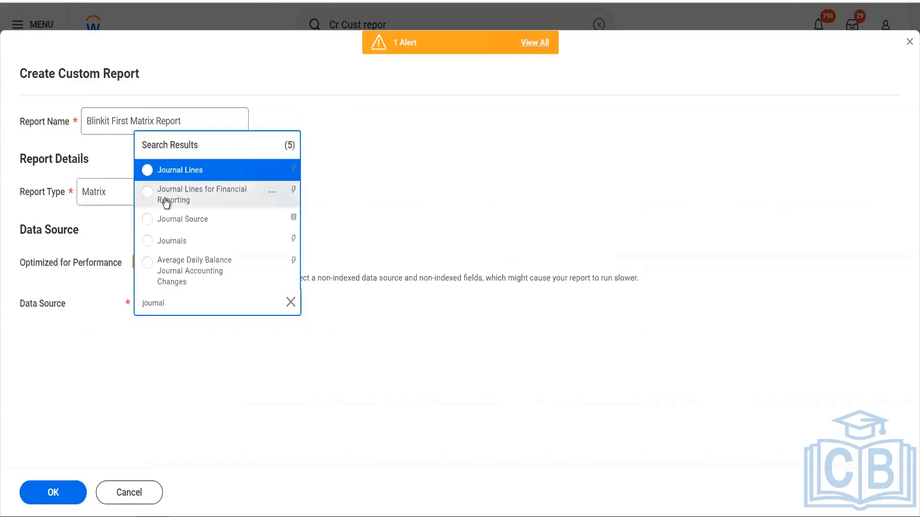
pyautogui.click(167, 203)
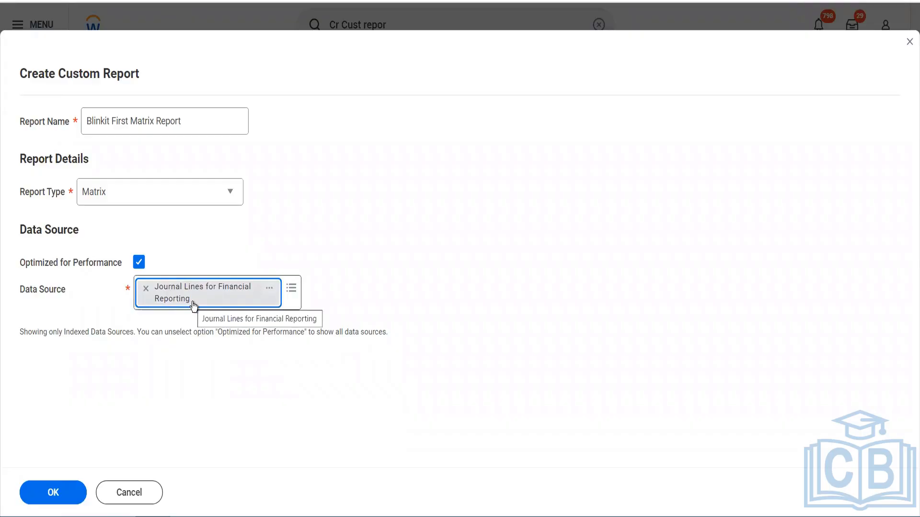
pyautogui.click(62, 491)
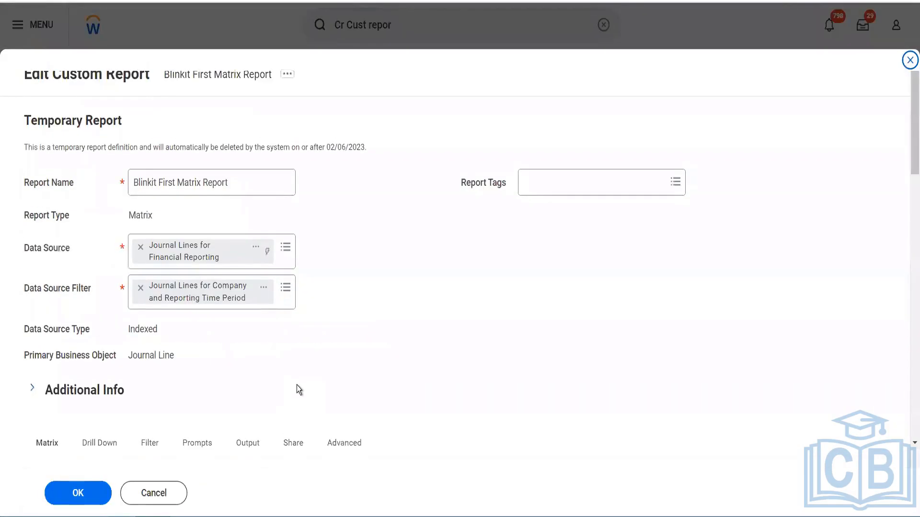
# Look through the matrix definition's row grouping, column grouping and fields-to-summarize sections
pyautogui.scroll(-8, 297, 385)
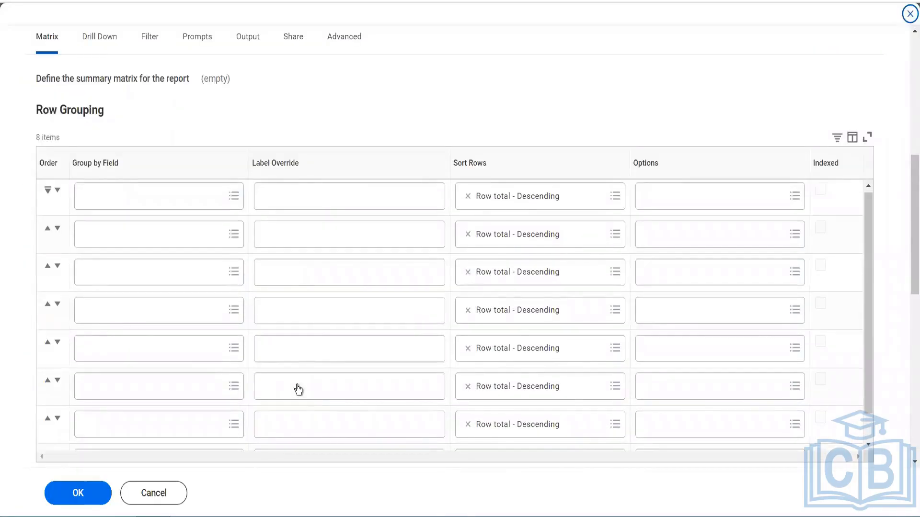
pyautogui.scroll(-1, 298, 389)
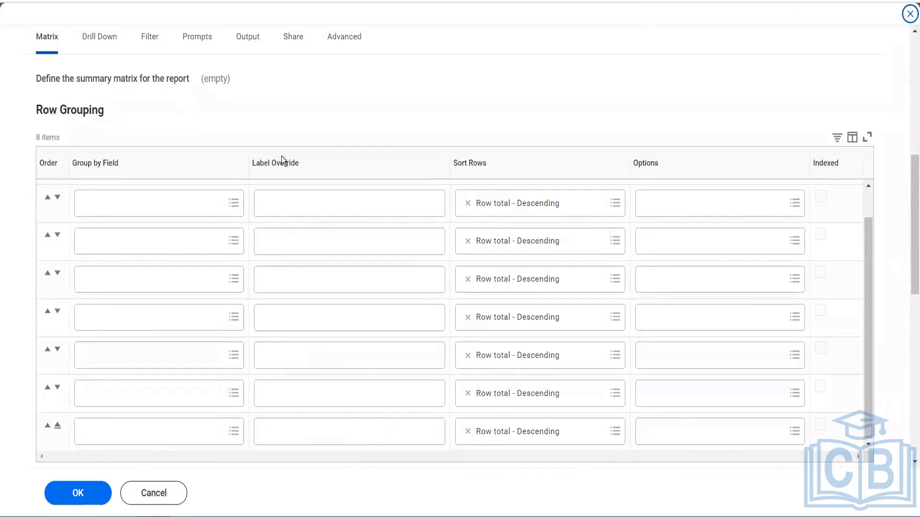
pyautogui.click(283, 192)
pyautogui.scroll(-8, 361, 128)
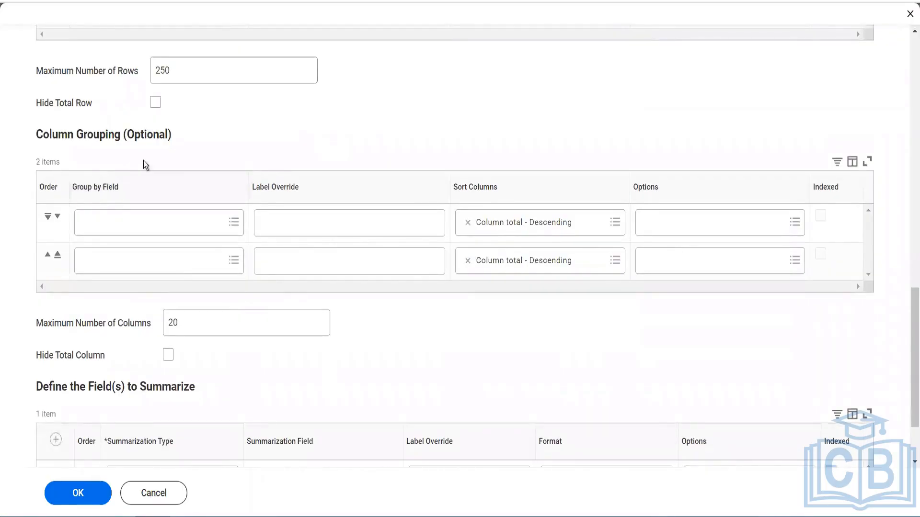
pyautogui.scroll(-2, 205, 343)
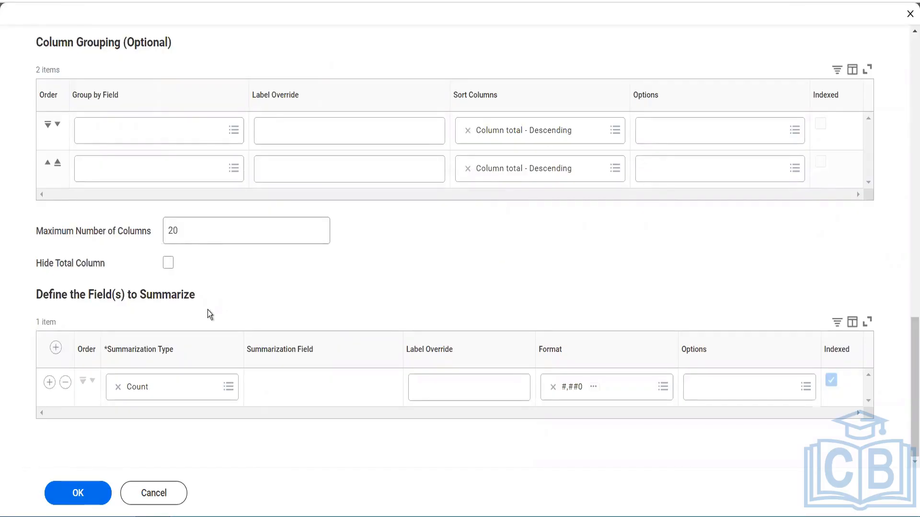
pyautogui.scroll(3, 209, 313)
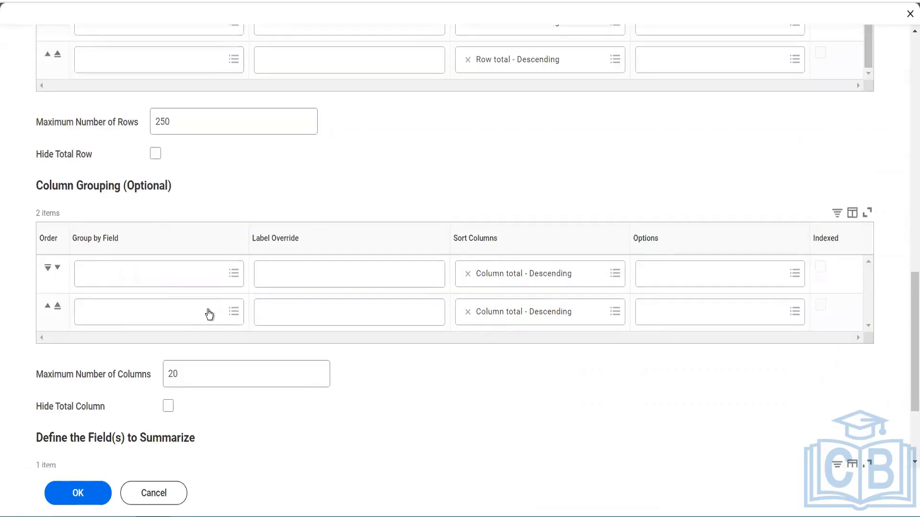
# Set Ledger Account as the first group-by field of the matrix's row grouping
pyautogui.scroll(10, 209, 314)
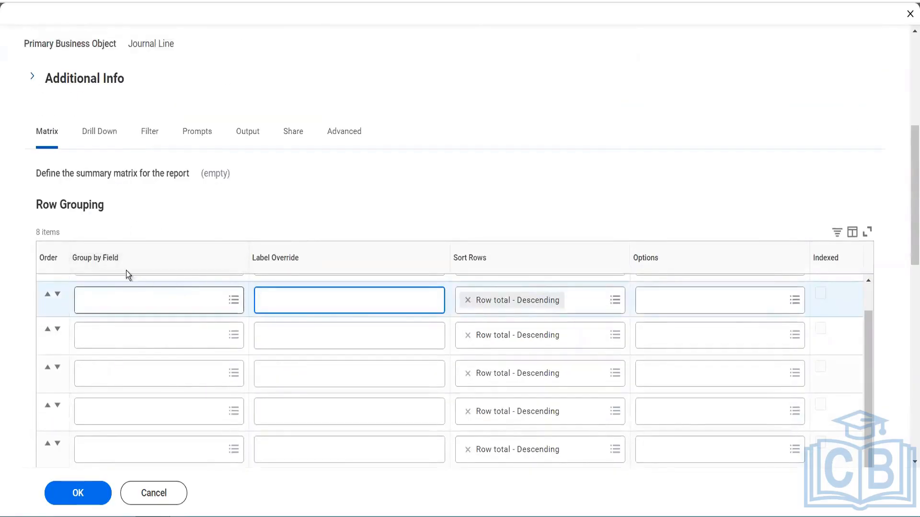
pyautogui.click(64, 234)
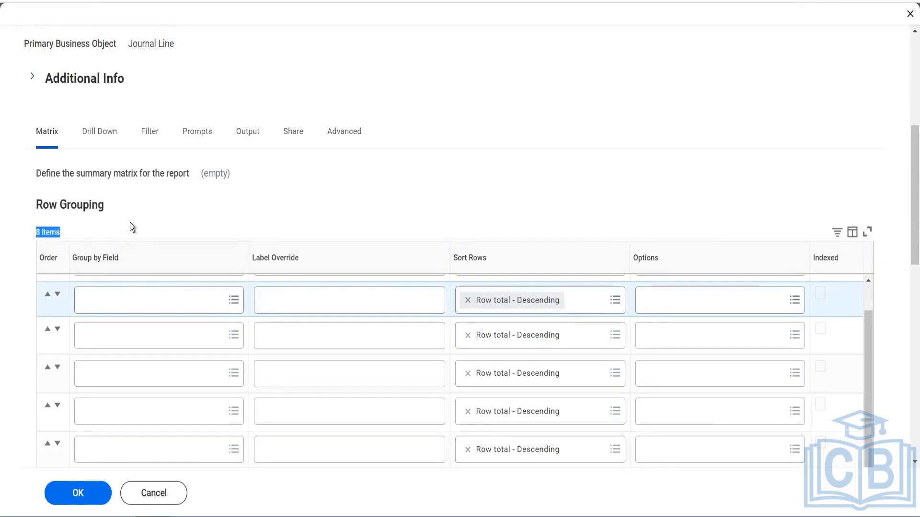
pyautogui.scroll(-5, 130, 225)
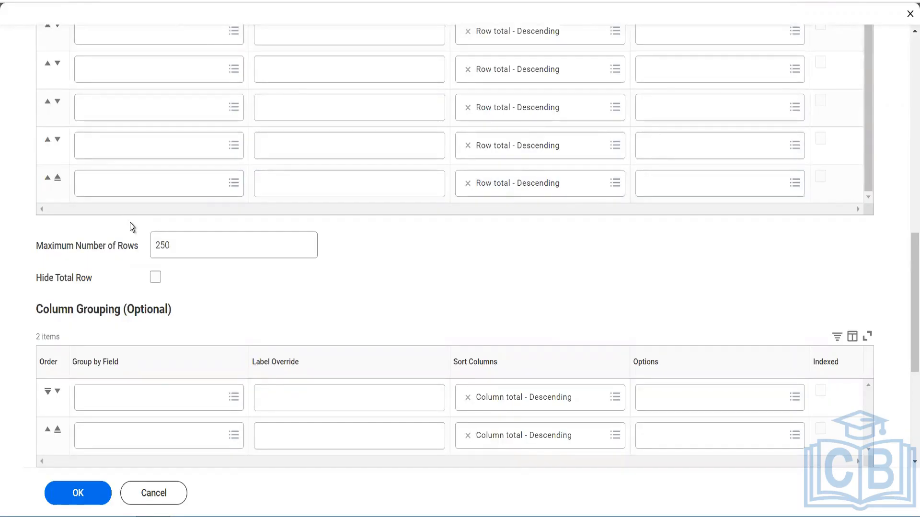
pyautogui.scroll(-3, 130, 223)
pyautogui.scroll(7, 130, 225)
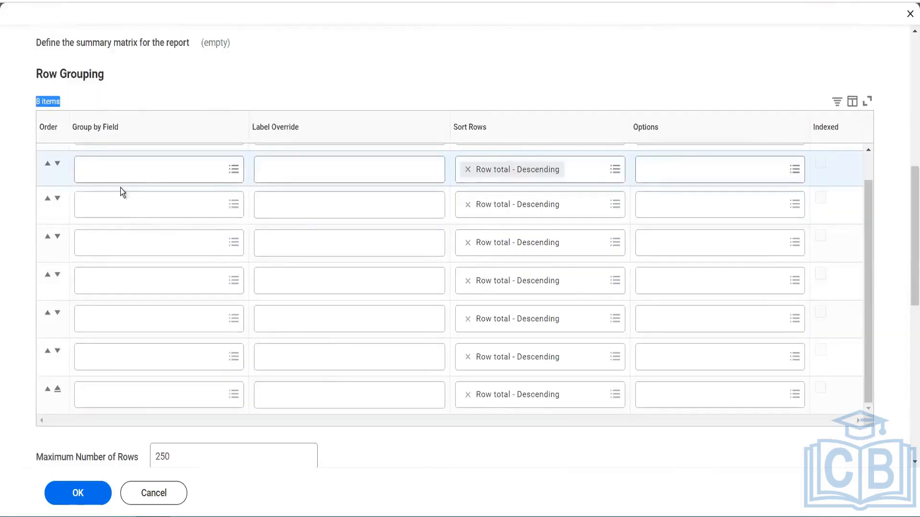
pyautogui.scroll(1, 119, 188)
pyautogui.click(103, 167)
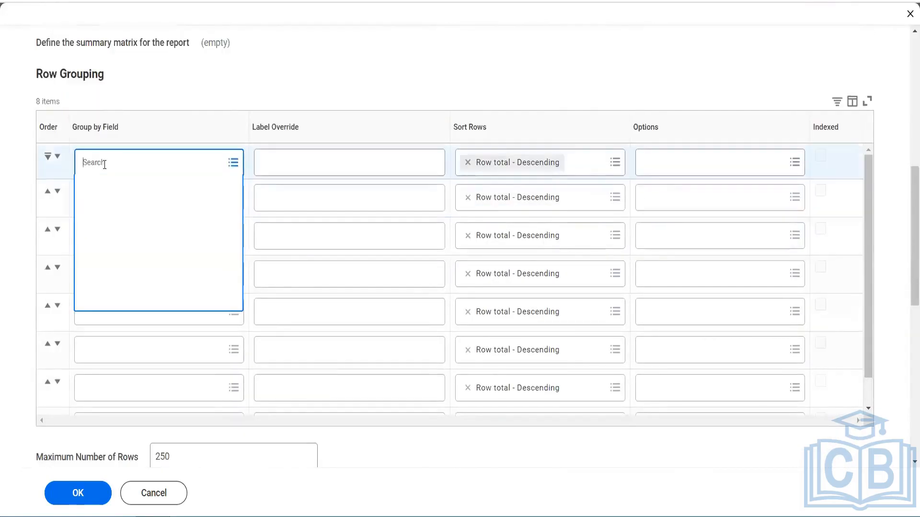
pyautogui.write('ledger ')
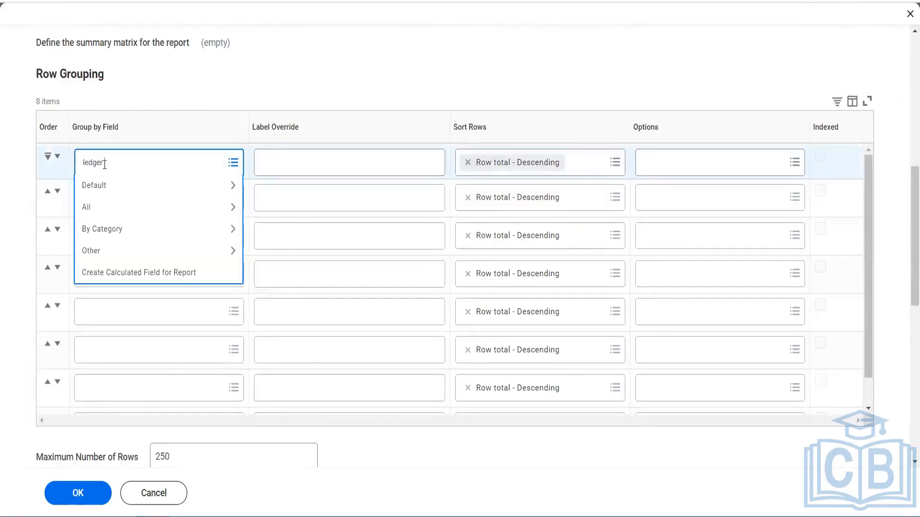
pyautogui.write('account')
pyautogui.press('Return')
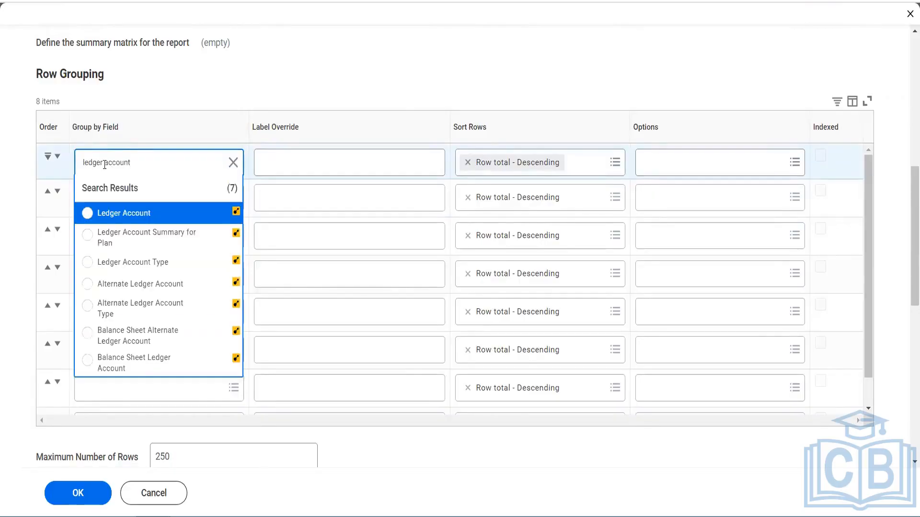
pyautogui.click(139, 215)
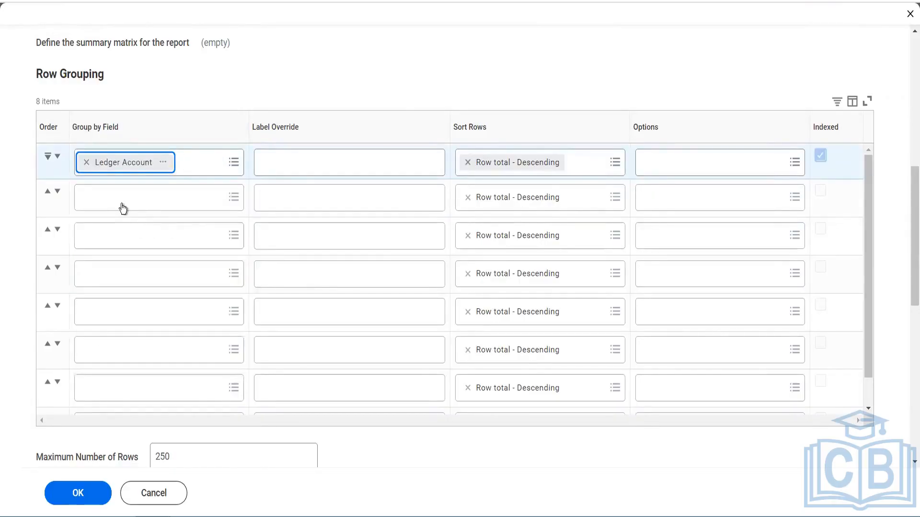
# Add Company and Cost Center as the second and third row grouping fields
pyautogui.click(123, 209)
pyautogui.write('Company')
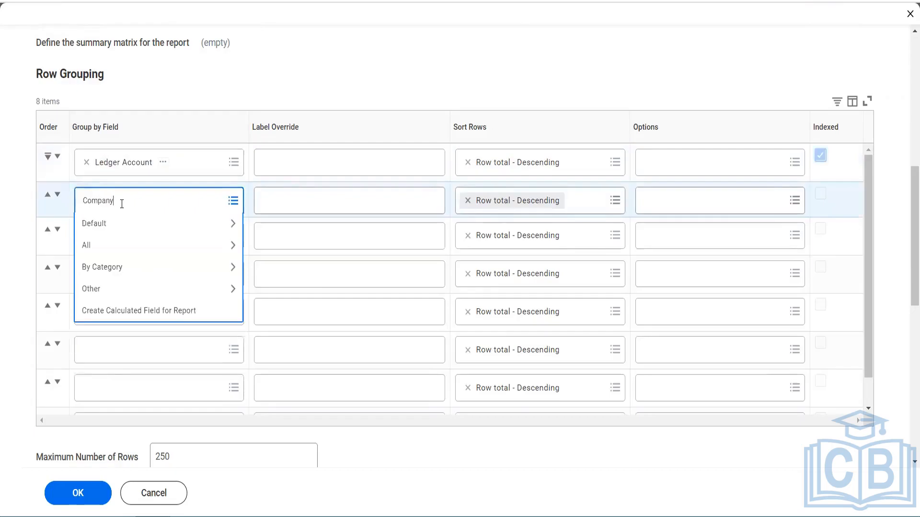
pyautogui.press('Return')
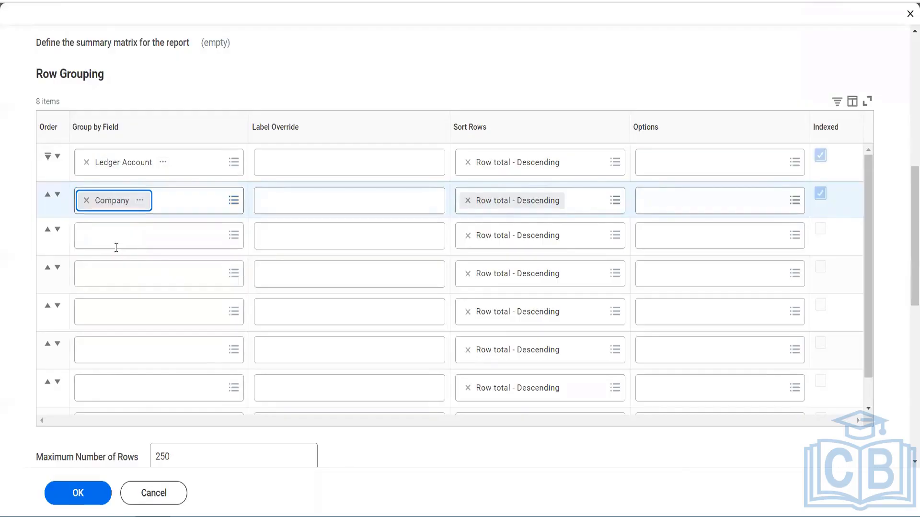
pyautogui.click(115, 248)
pyautogui.write('Cost Center')
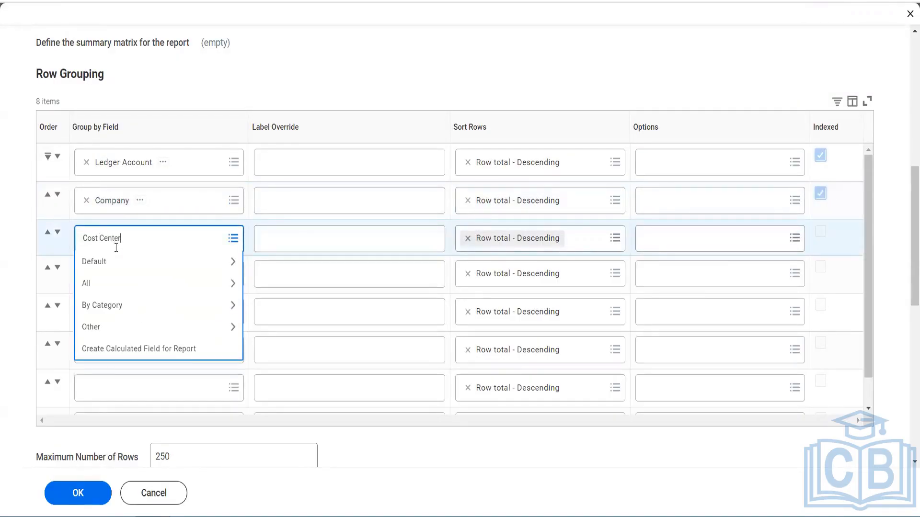
pyautogui.press('Return')
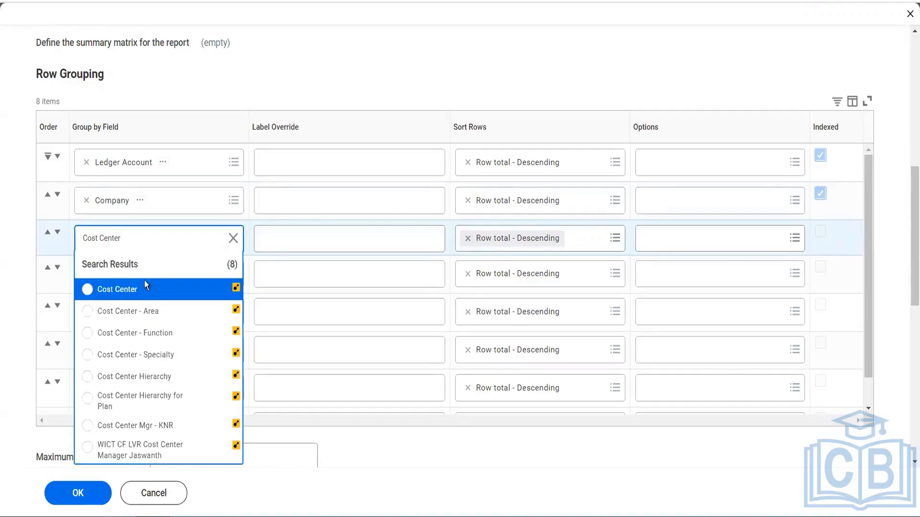
pyautogui.click(141, 290)
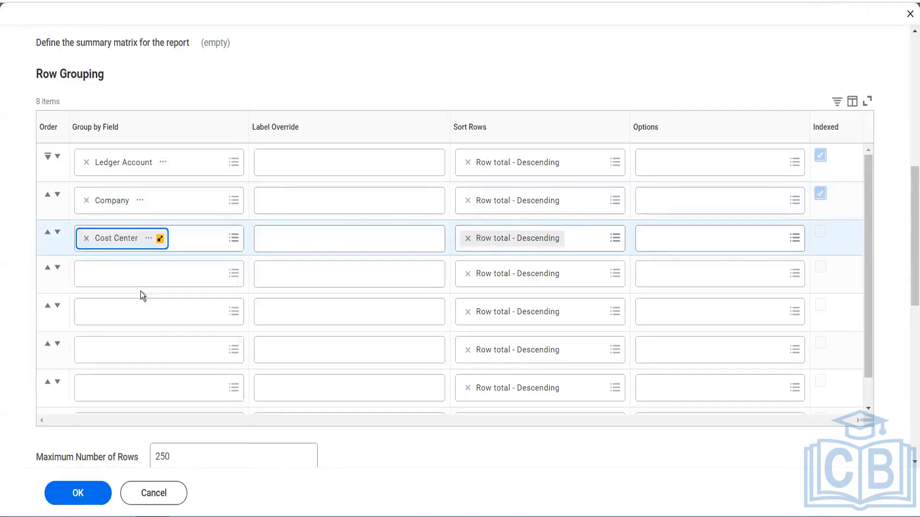
# Sort the Ledger Account, Company and Cost Center row groupings by Alphabetical - Ascending
pyautogui.click(584, 176)
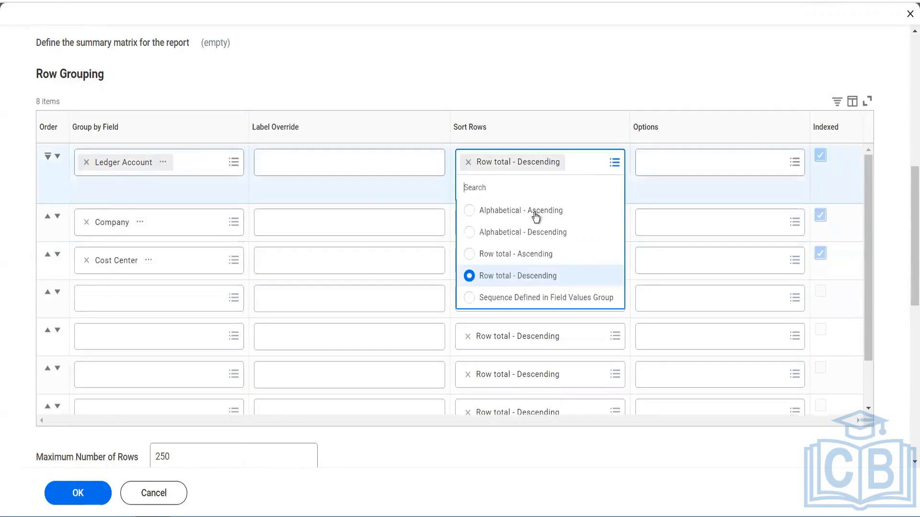
pyautogui.click(536, 215)
pyautogui.click(584, 206)
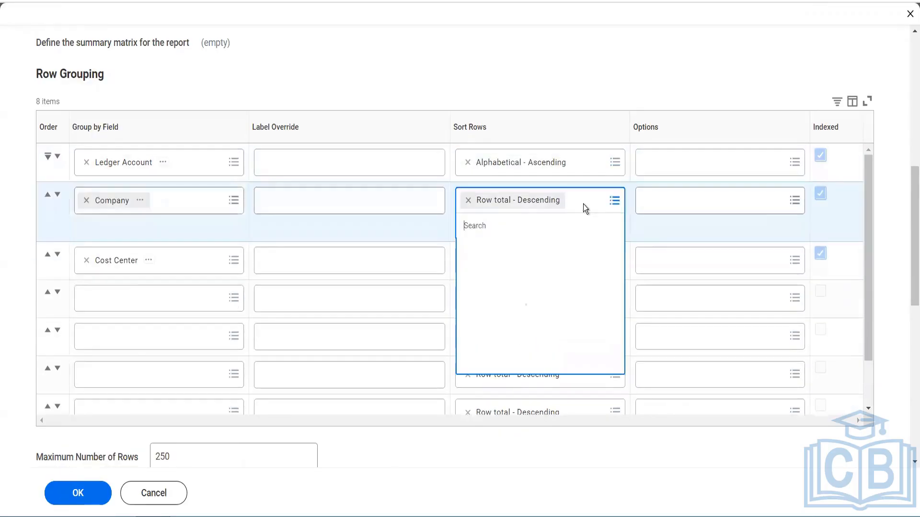
pyautogui.click(530, 252)
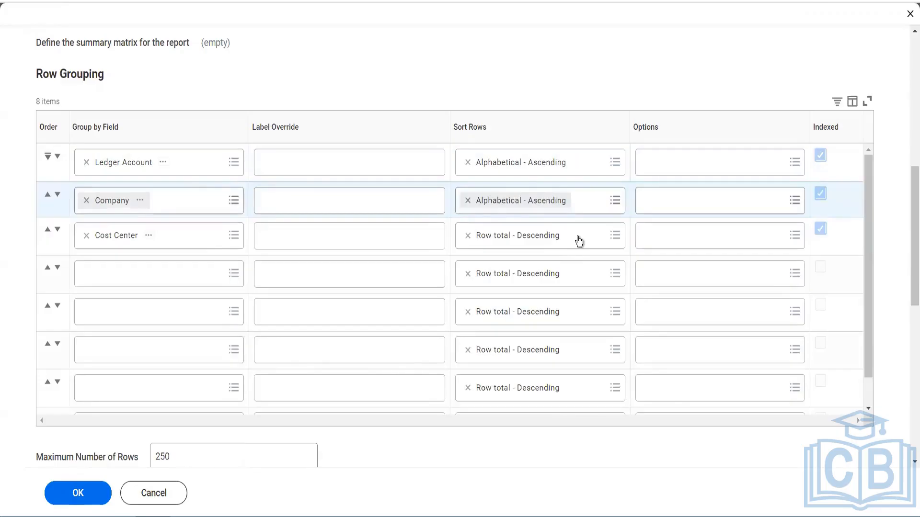
pyautogui.click(579, 241)
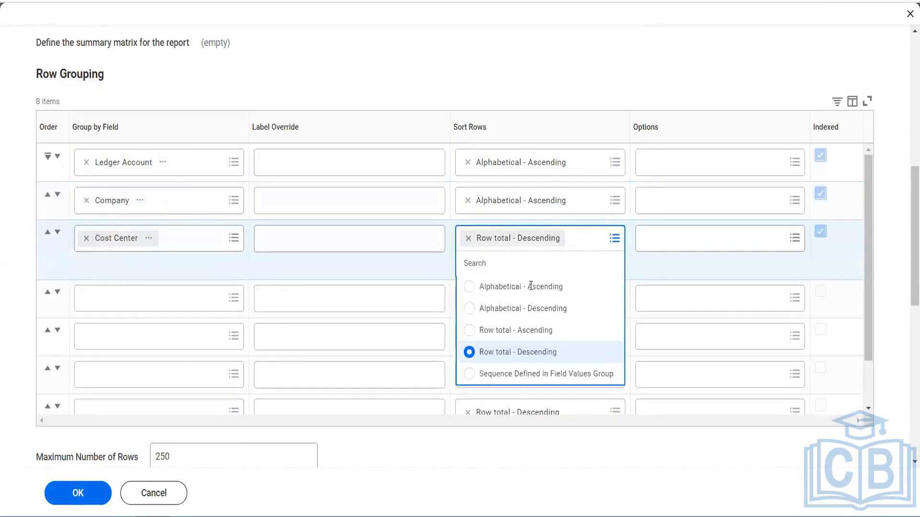
pyautogui.click(531, 288)
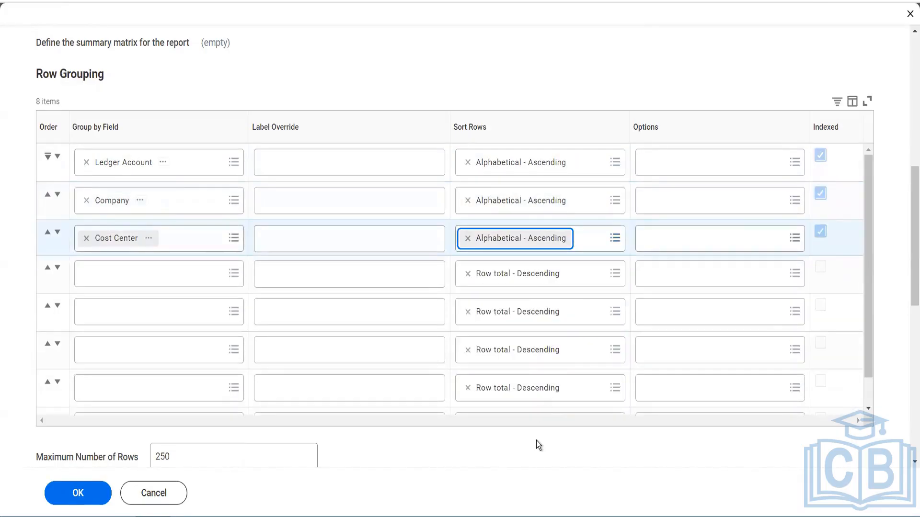
# Add three more rows to the fields to summarize, making four in all
pyautogui.scroll(-10, 529, 451)
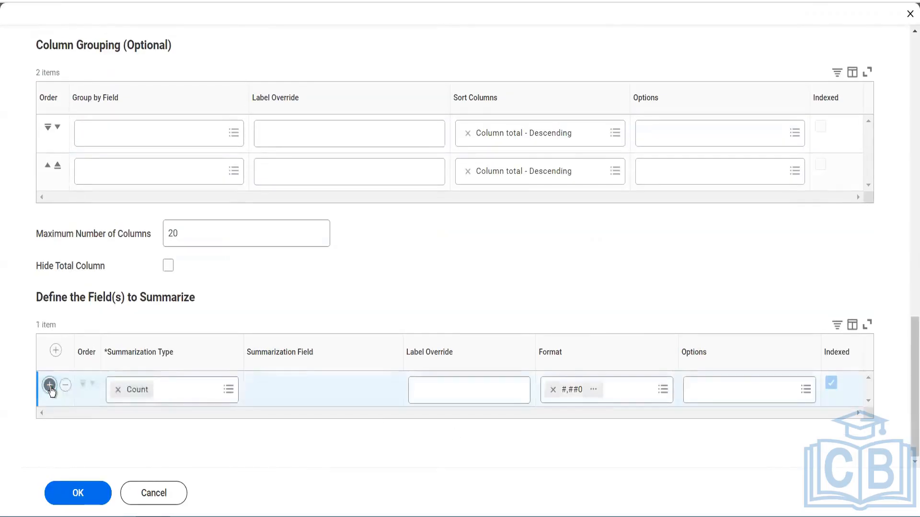
pyautogui.click(49, 386)
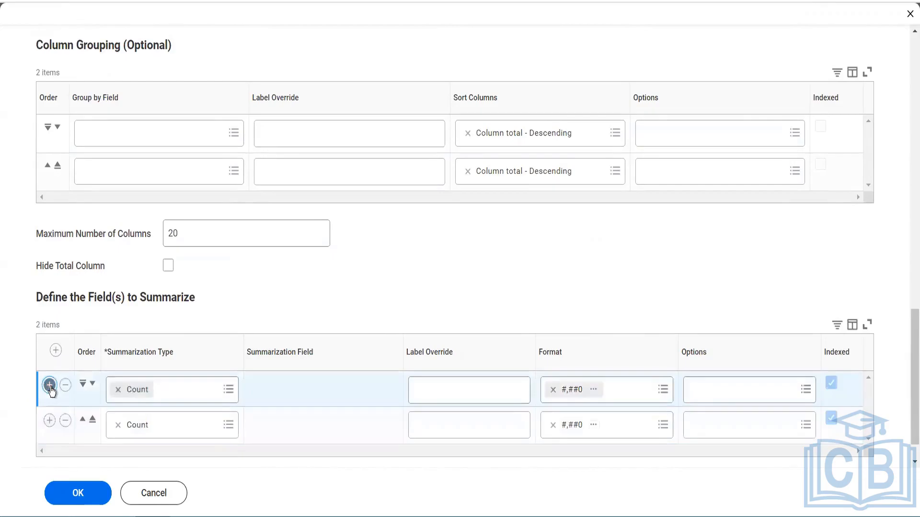
pyautogui.click(49, 387)
pyautogui.click(50, 386)
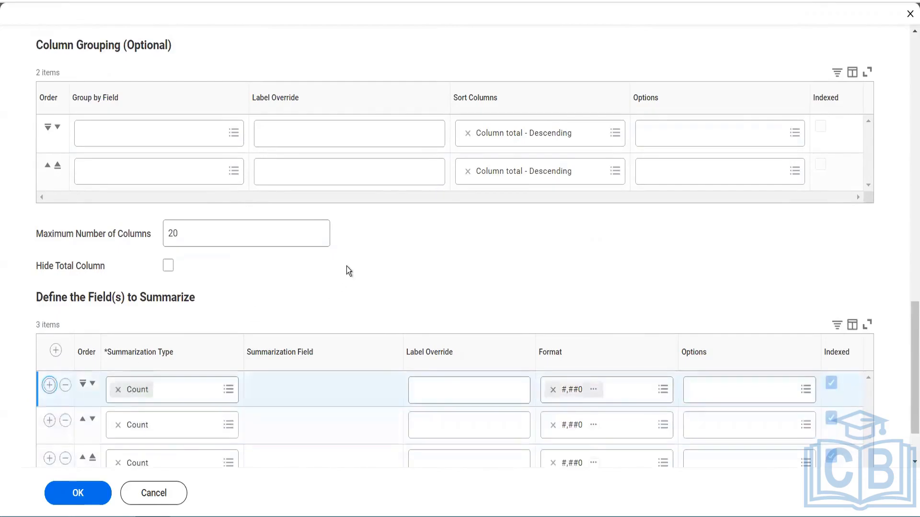
pyautogui.scroll(-2, 347, 266)
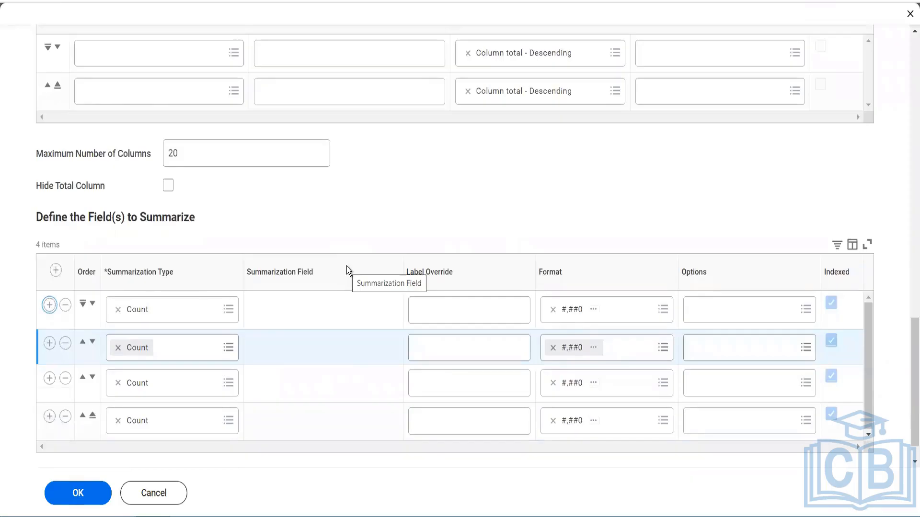
# Set the summarization type of all four fields to summarize to Sum
pyautogui.click(200, 316)
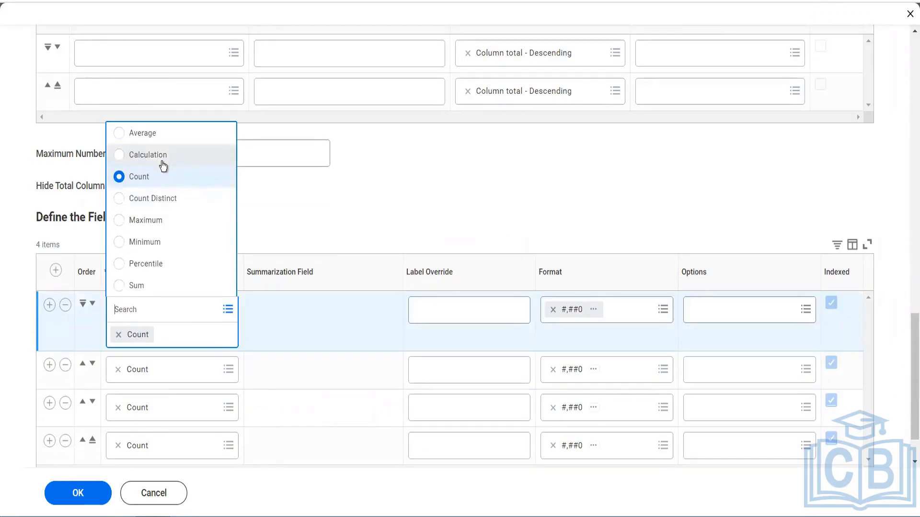
pyautogui.click(164, 284)
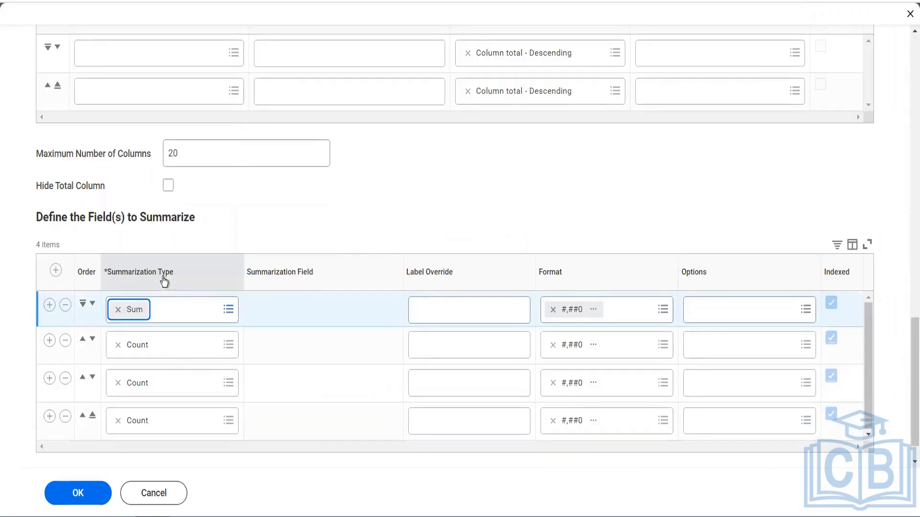
pyautogui.click(181, 344)
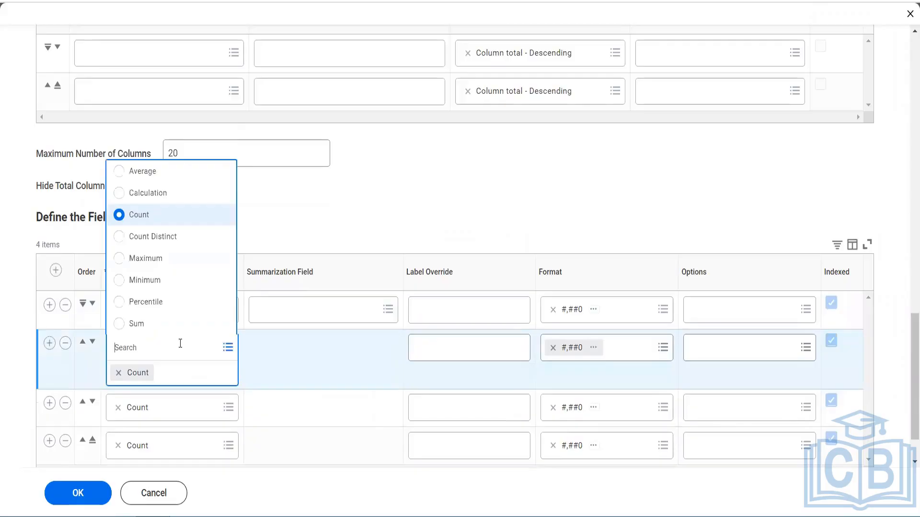
pyautogui.click(178, 319)
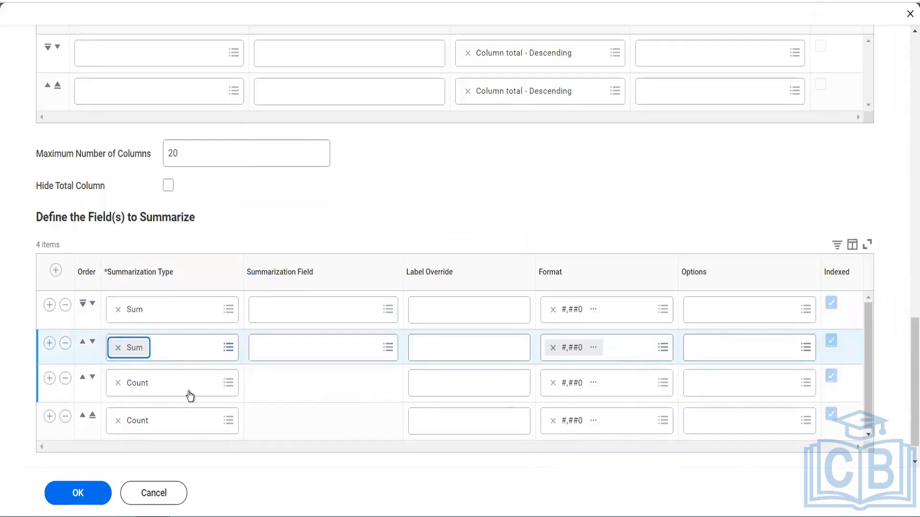
pyautogui.click(190, 395)
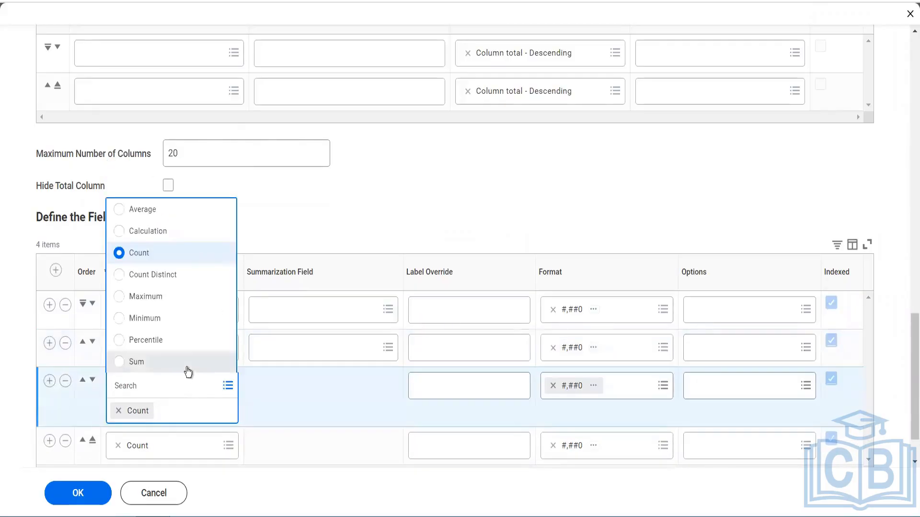
pyautogui.click(187, 369)
pyautogui.click(183, 425)
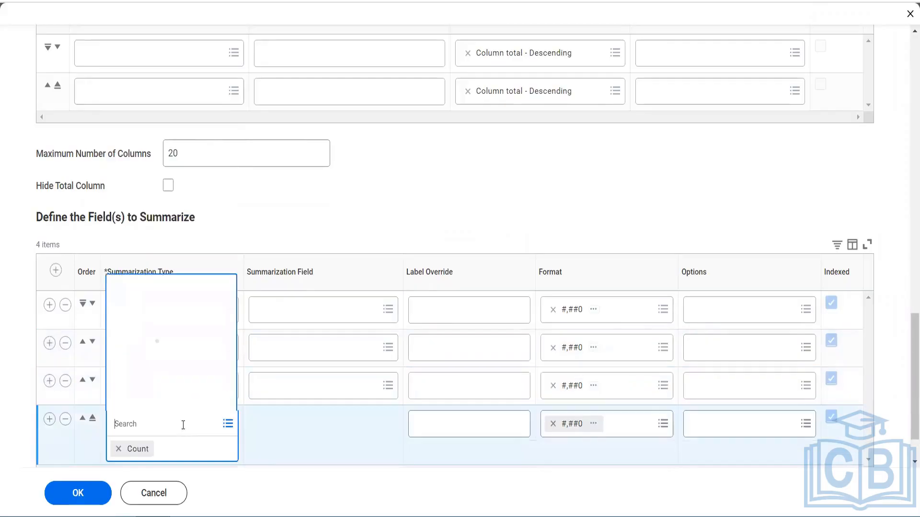
pyautogui.click(180, 403)
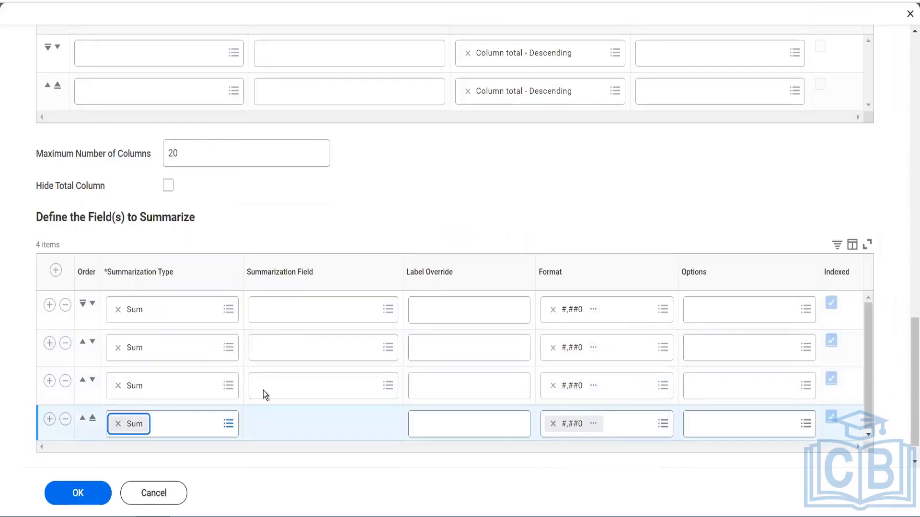
# Search for a begin balance field for the first summarization row
pyautogui.click(299, 311)
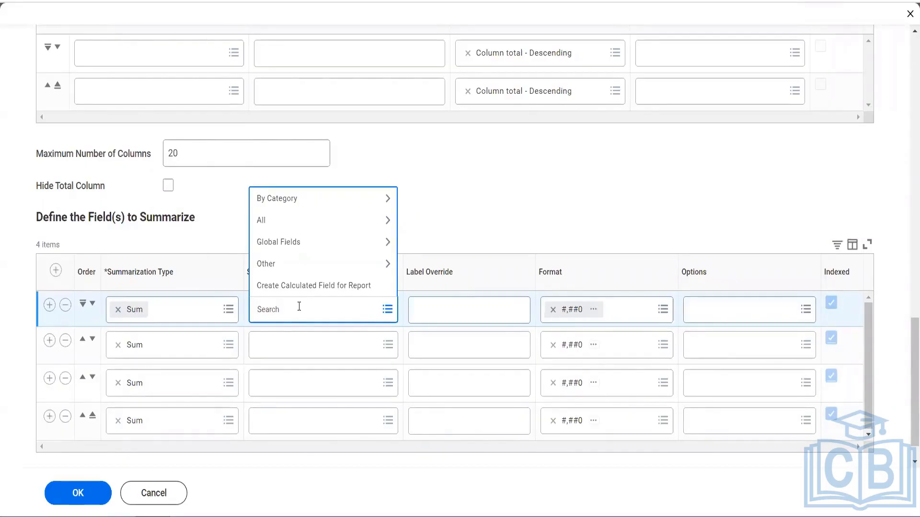
pyautogui.write('begin balance')
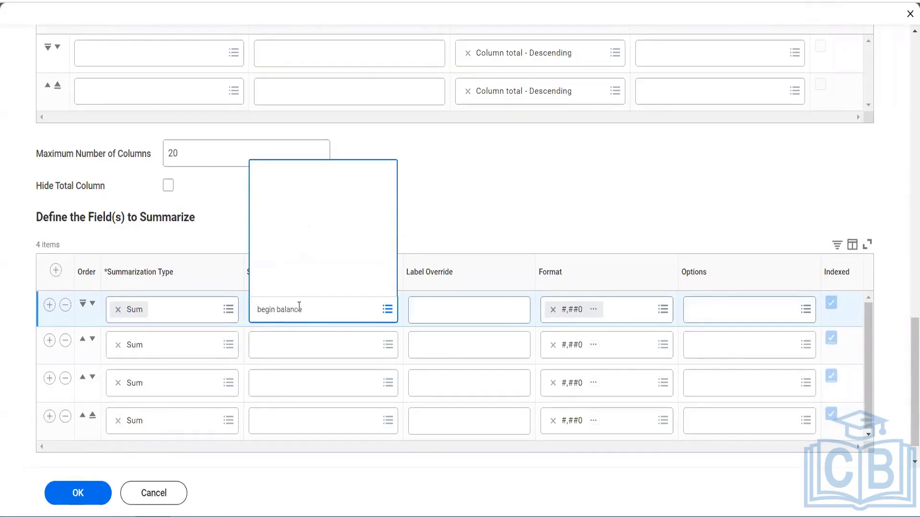
pyautogui.write('begin')
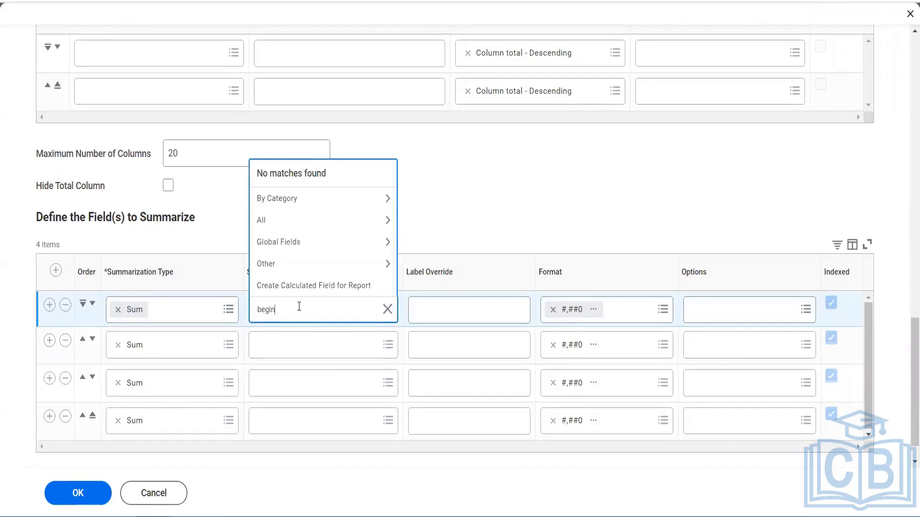
pyautogui.press('Return')
# Set the first summarization field to Ledger/Budget Debit minus Credit with the label override "Beginning Balance"
pyautogui.write('ledger debit minus')
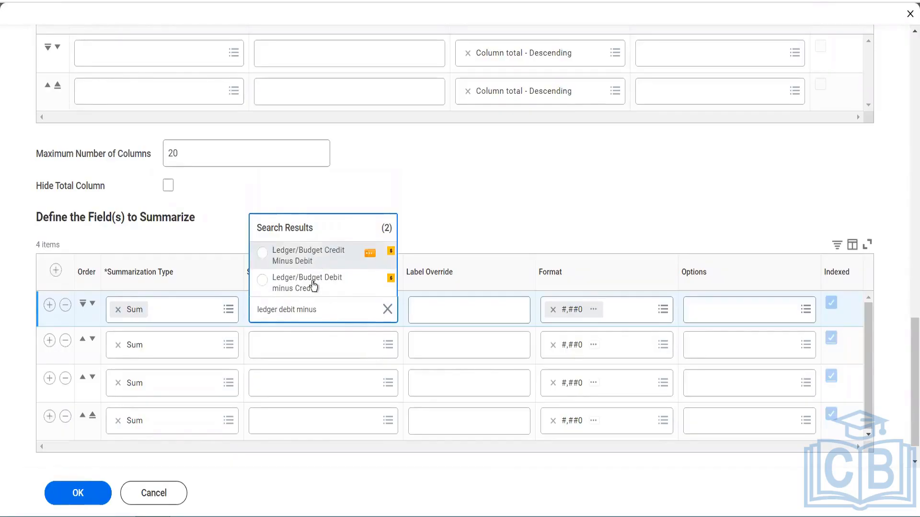
pyautogui.click(306, 283)
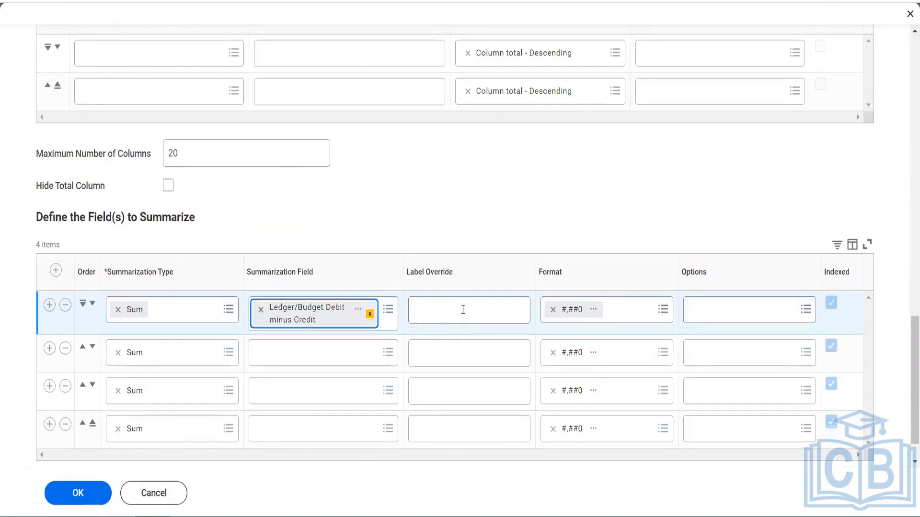
pyautogui.click(463, 309)
pyautogui.write('B')
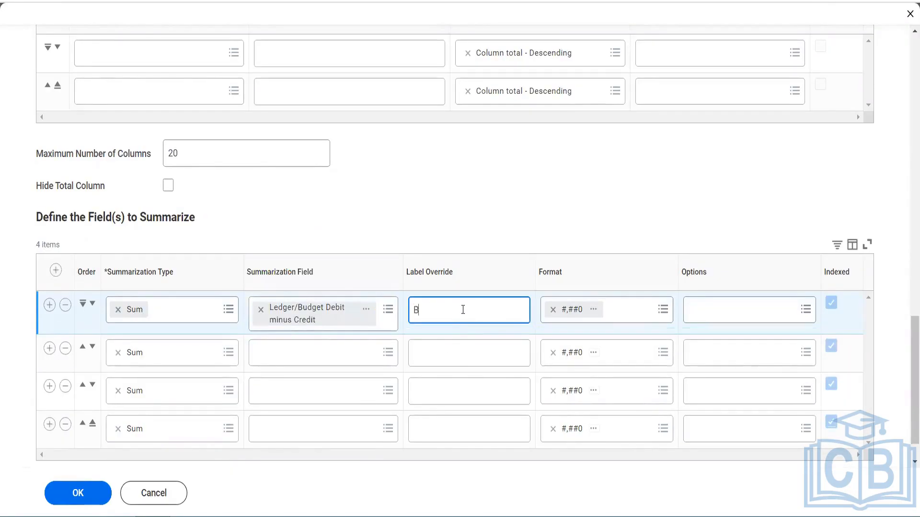
pyautogui.write('eginning Balance')
# Set the format of the Beginning Balance field to #,##0.00;(#,##0.00)
pyautogui.click(635, 313)
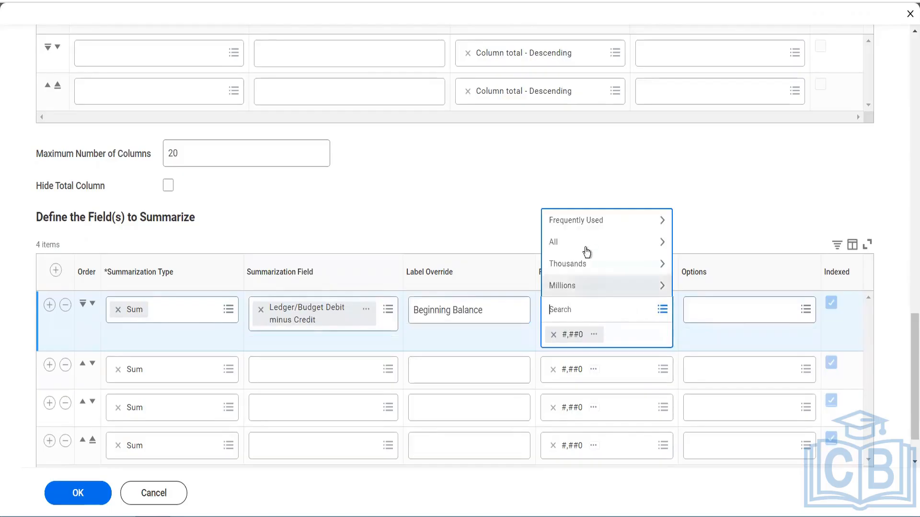
pyautogui.click(584, 221)
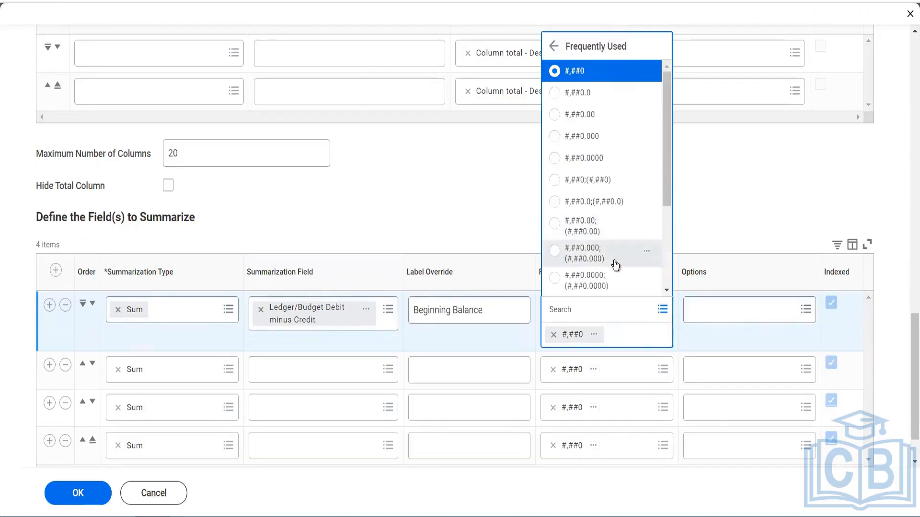
pyautogui.click(594, 232)
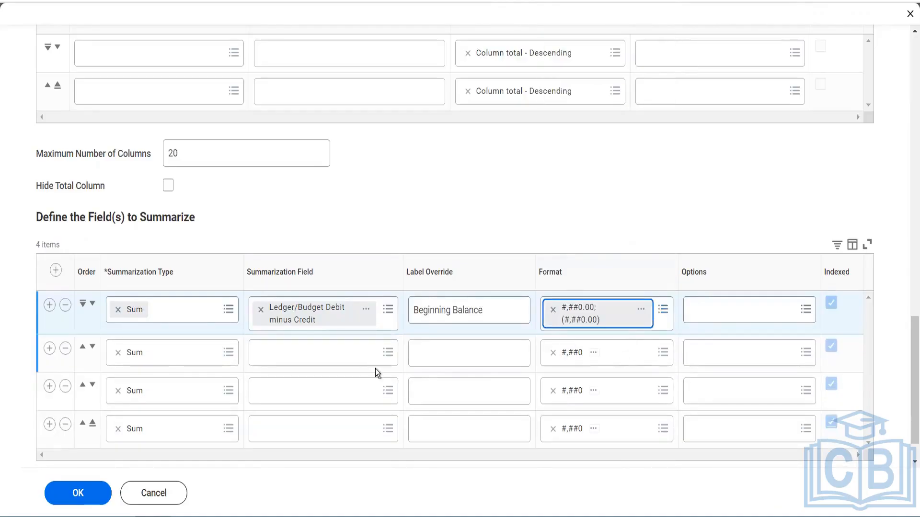
# Set the second summarization field to Ledger/Budget Debit Amount with the label override "Debit Amount"
pyautogui.click(350, 363)
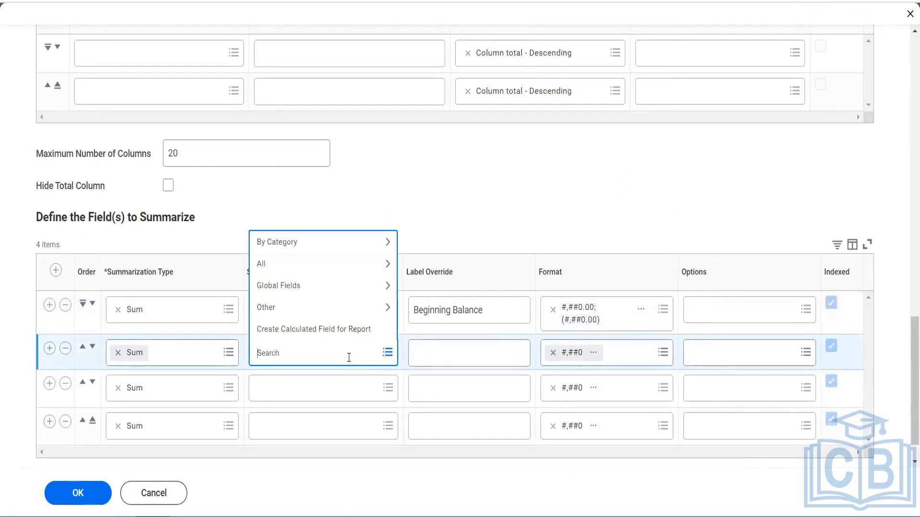
pyautogui.write('debit amount')
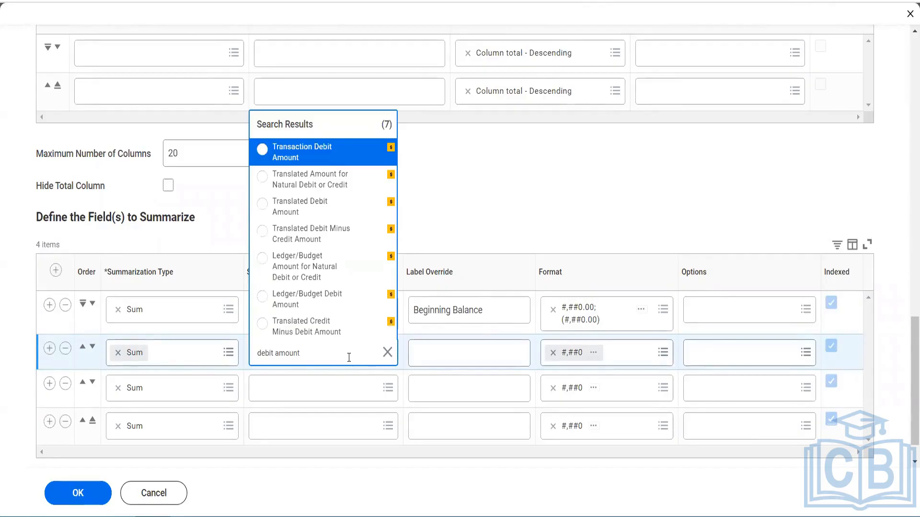
pyautogui.click(315, 301)
pyautogui.click(422, 351)
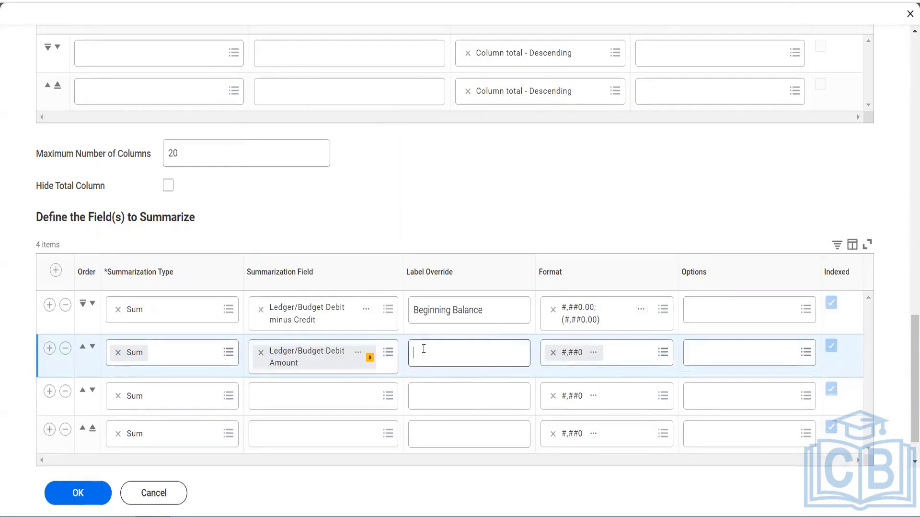
pyautogui.write('Debit Amount')
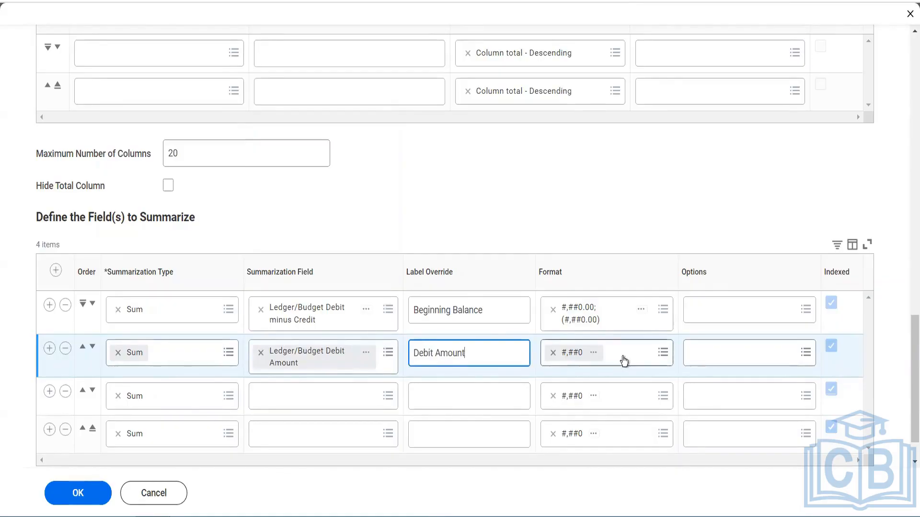
# Set the format of the Debit Amount field to #,##0.00;(#,##0.00)
pyautogui.click(623, 357)
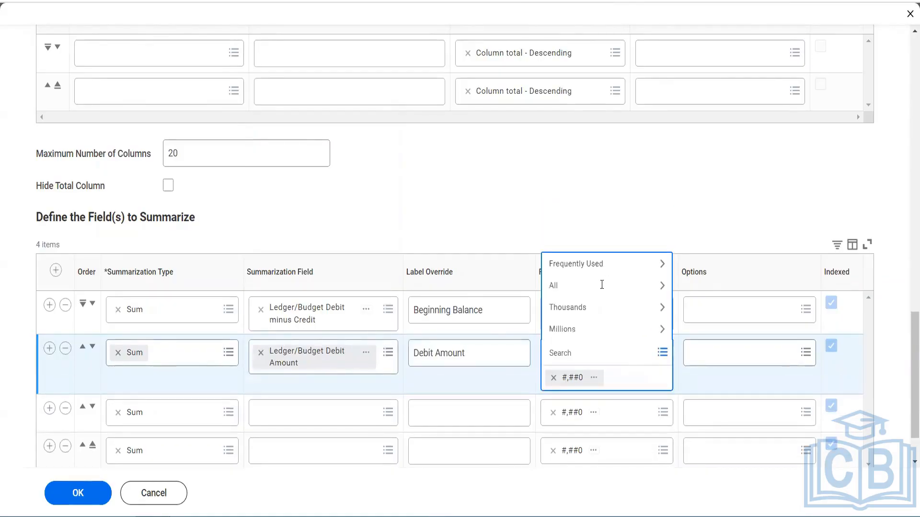
pyautogui.click(603, 265)
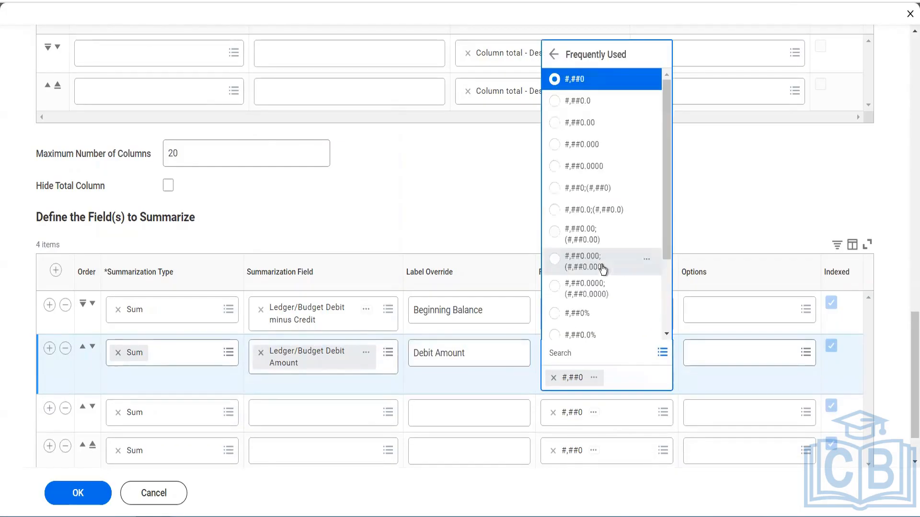
pyautogui.click(598, 238)
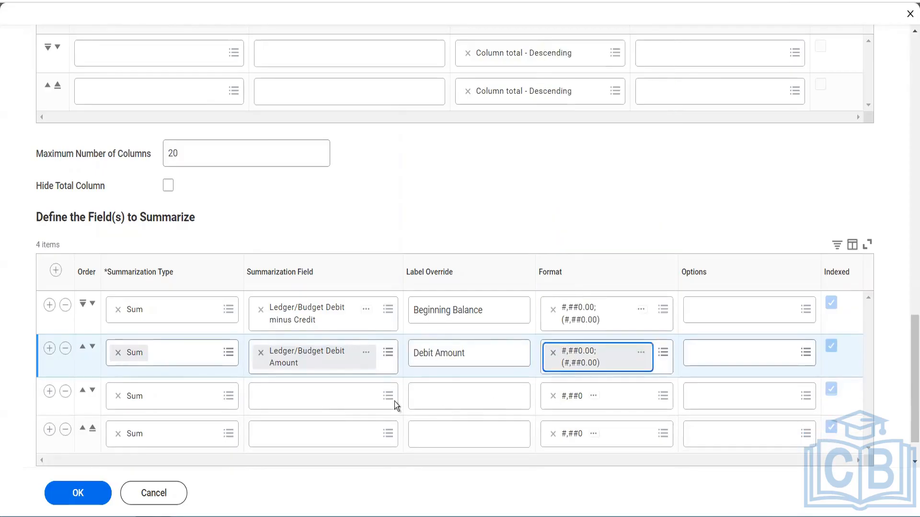
# Set the third summarization field to Ledger/Budget Credit Amount with the label override "Credit Amount"
pyautogui.click(323, 399)
pyautogui.write('credit')
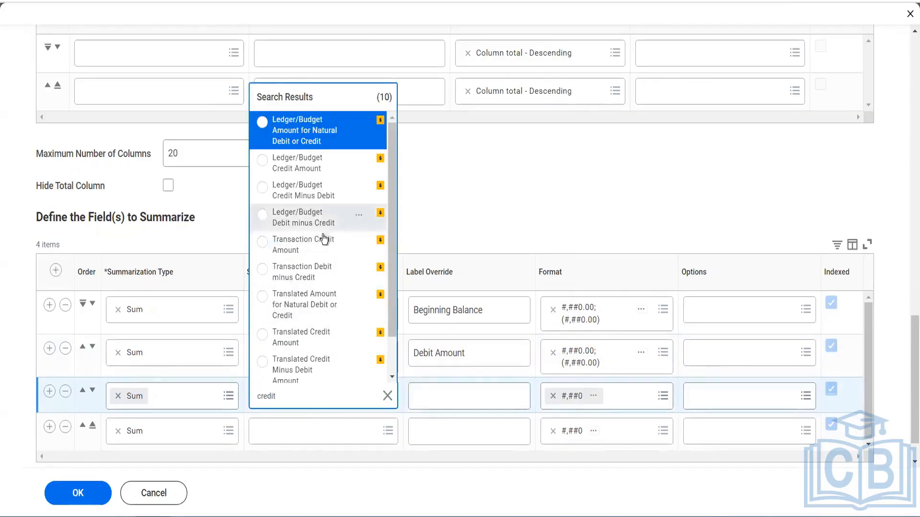
pyautogui.click(306, 165)
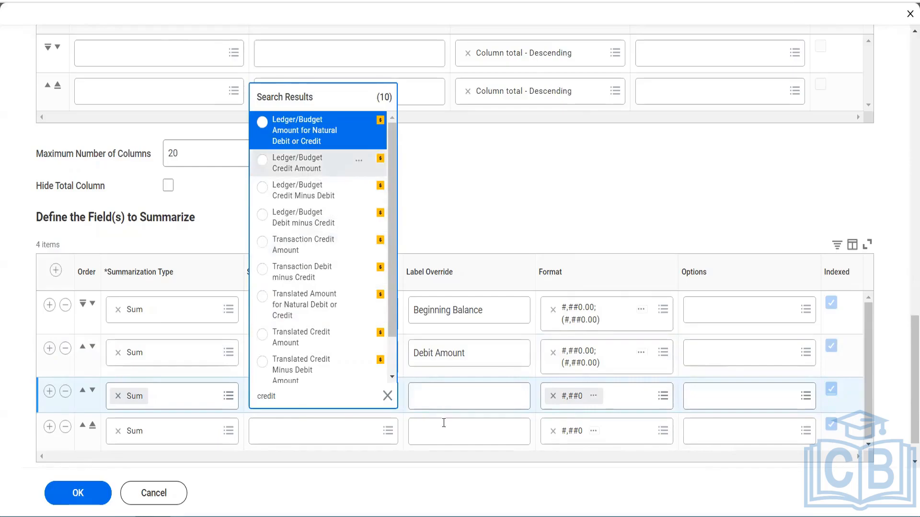
pyautogui.click(443, 399)
pyautogui.write('Credit Amount')
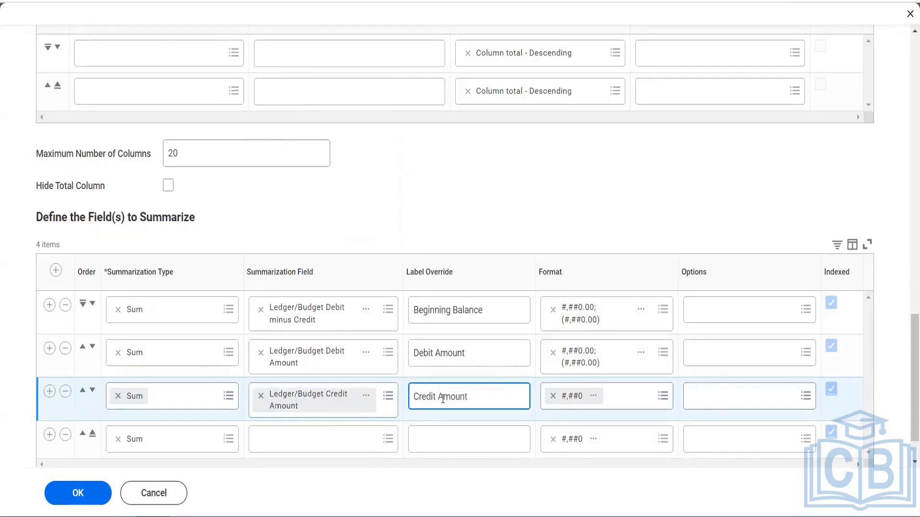
# Set the format of the Credit Amount field to #,##0.00;(#,##0.00)
pyautogui.click(611, 403)
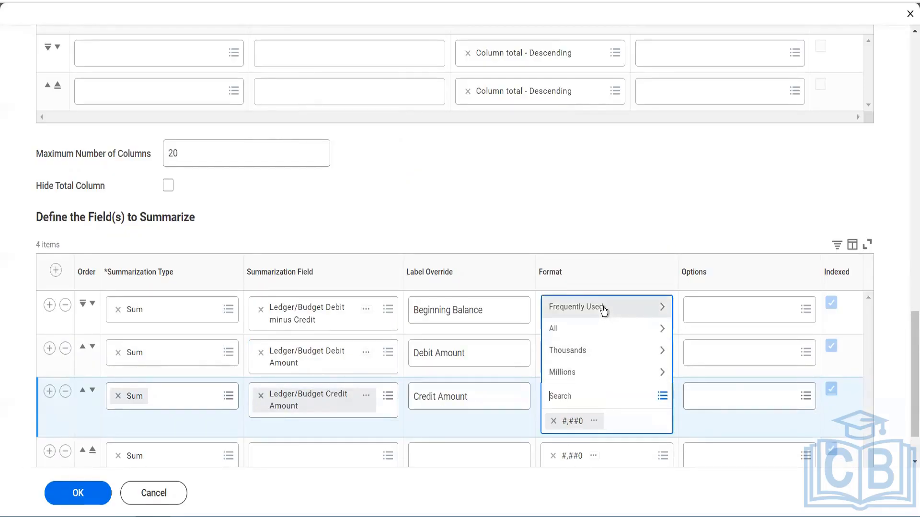
pyautogui.click(602, 309)
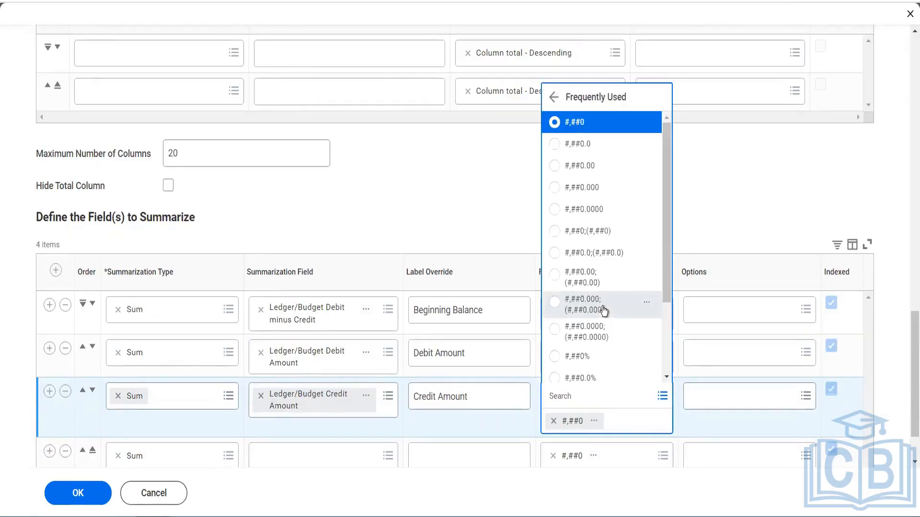
pyautogui.click(590, 278)
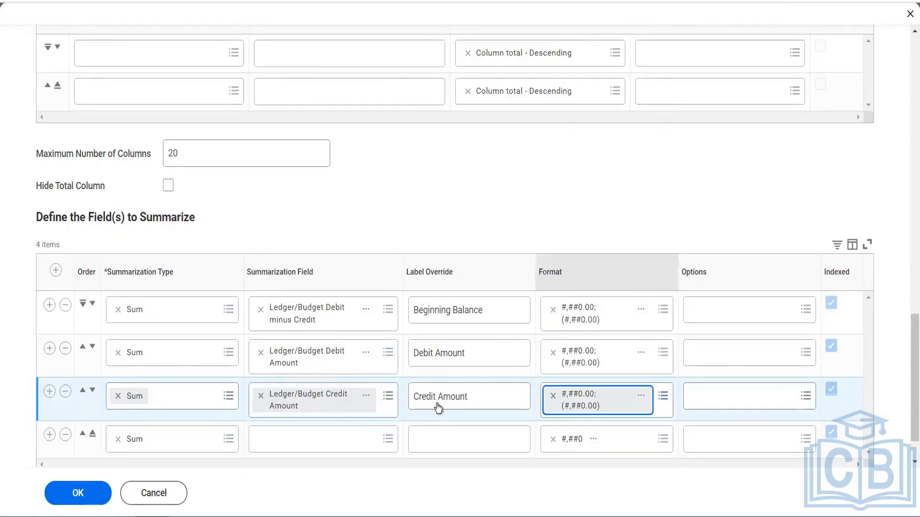
# Set the fourth summarization field to Ledger/Budget Debit minus Credit with the label override "Ending Balance"
pyautogui.click(335, 445)
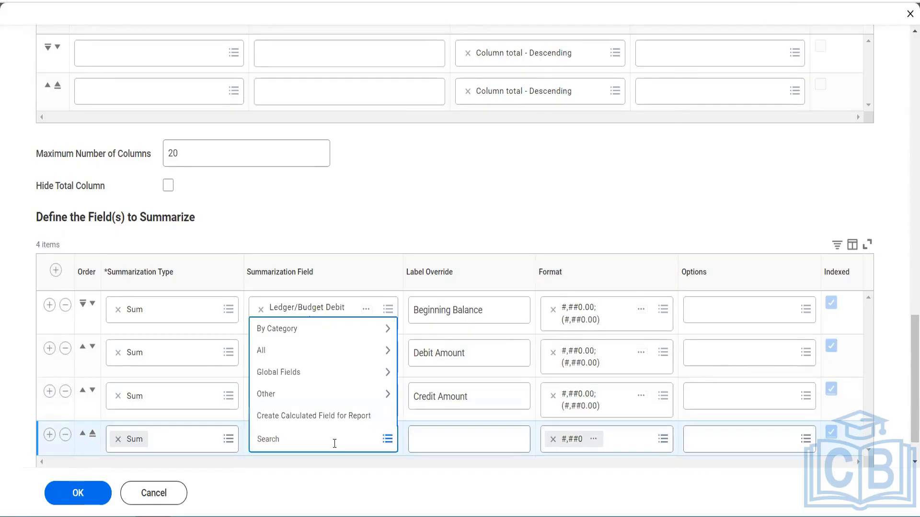
pyautogui.write('ledger debit minus')
pyautogui.press('Return')
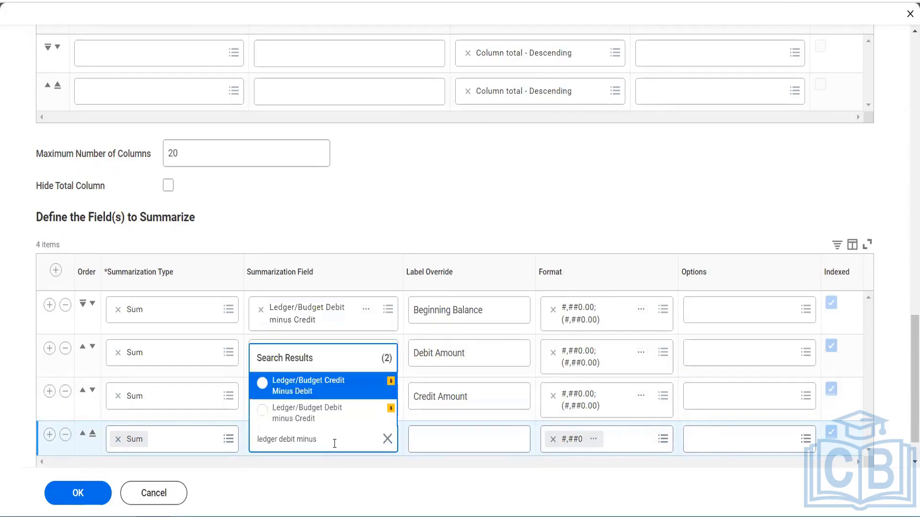
pyautogui.click(319, 424)
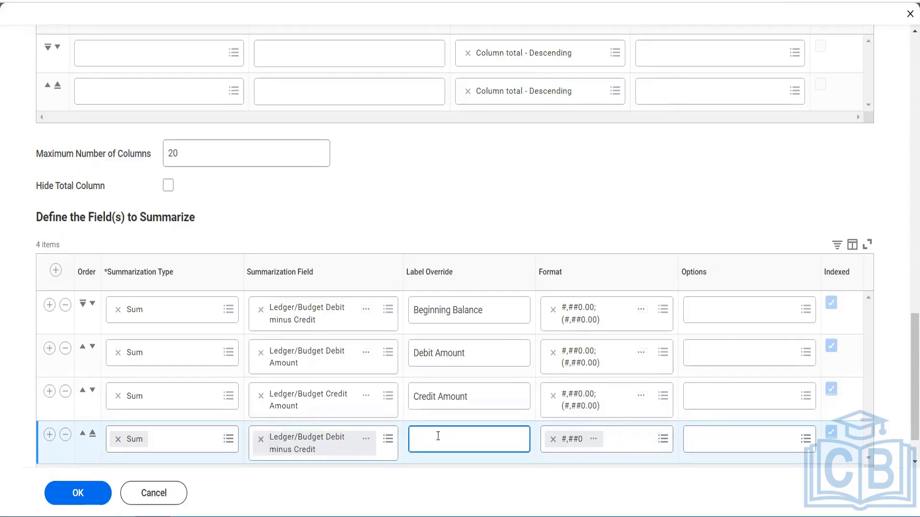
pyautogui.write('Ending Balance')
# Set the format of the Ending Balance field to #,##0.00;(#,##0.00)
pyautogui.click(623, 446)
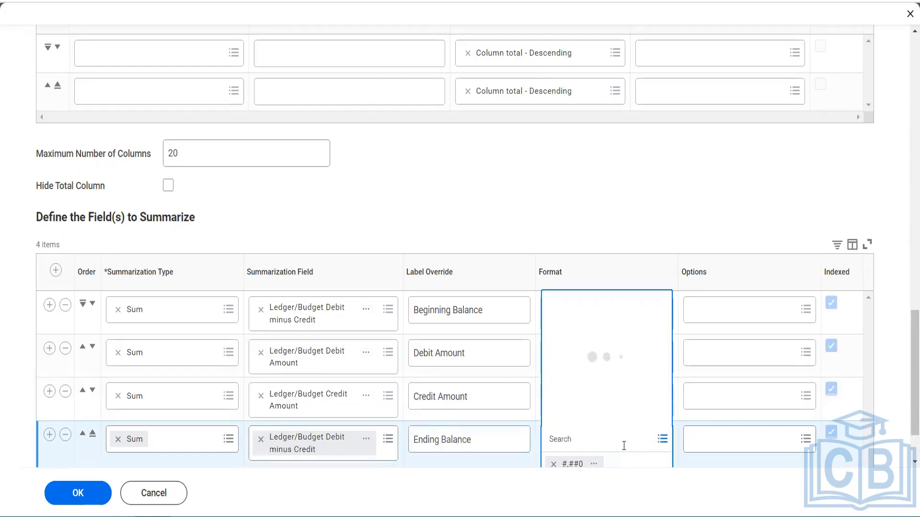
pyautogui.click(591, 354)
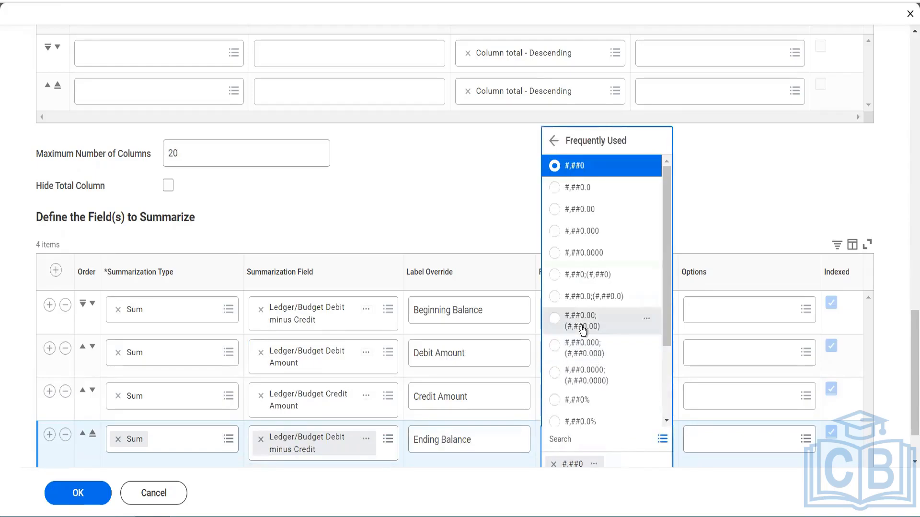
pyautogui.click(582, 327)
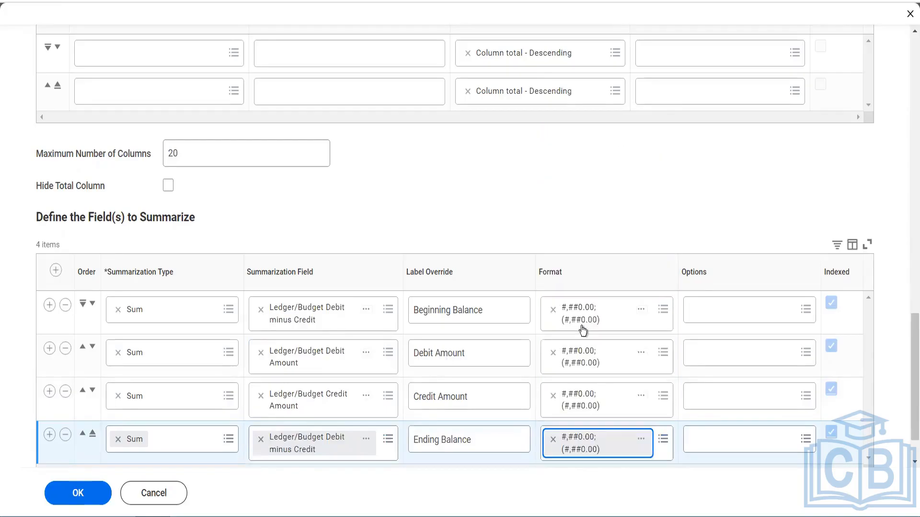
# Add the Show Currency Symbol option to the Beginning Balance and Debit Amount summarization rows
pyautogui.click(711, 317)
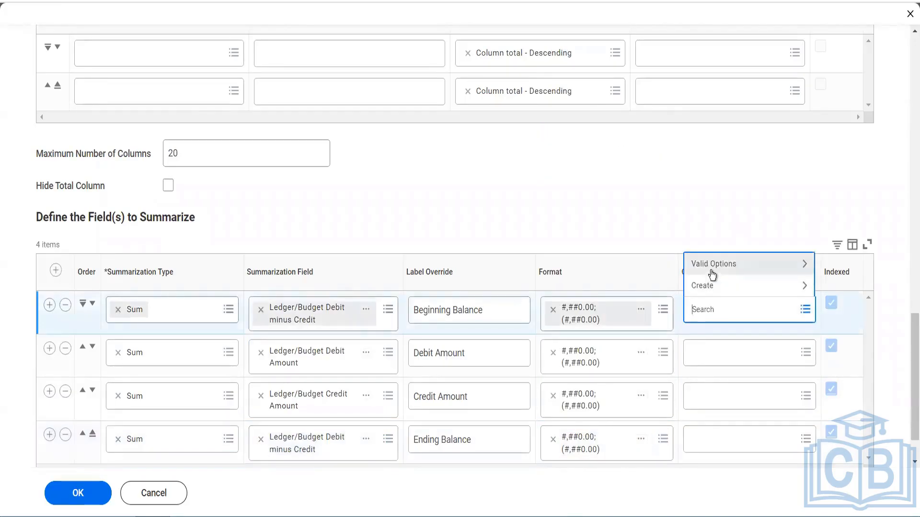
pyautogui.click(711, 271)
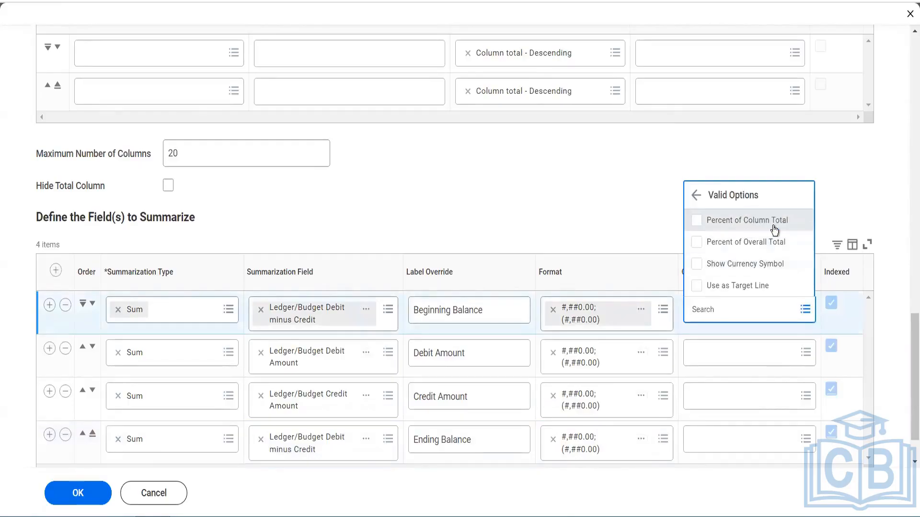
pyautogui.click(757, 273)
pyautogui.click(711, 364)
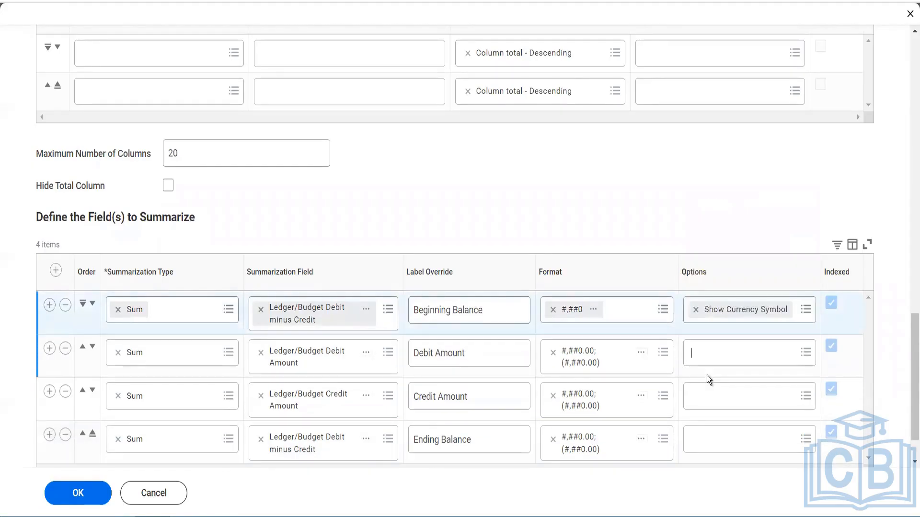
pyautogui.click(717, 311)
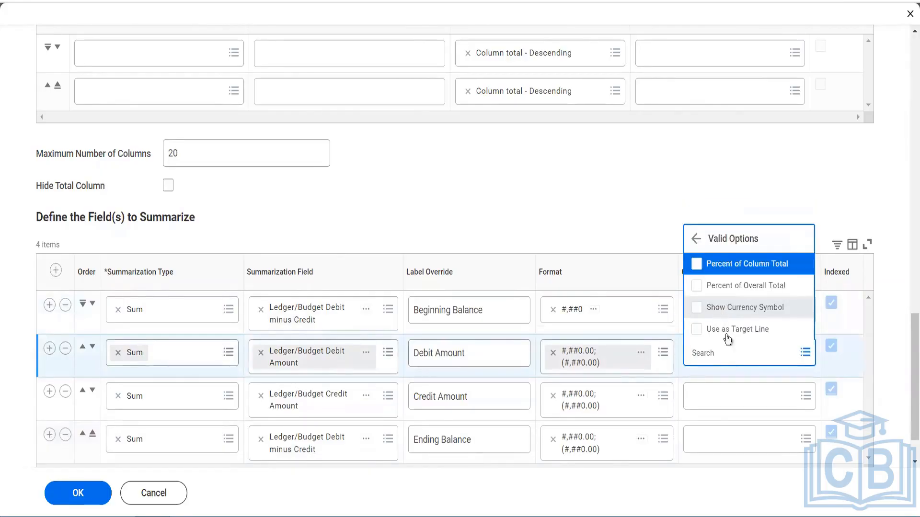
pyautogui.click(738, 308)
# Add the Show Currency Symbol option to the Credit Amount and Ending Balance summarization rows
pyautogui.click(711, 413)
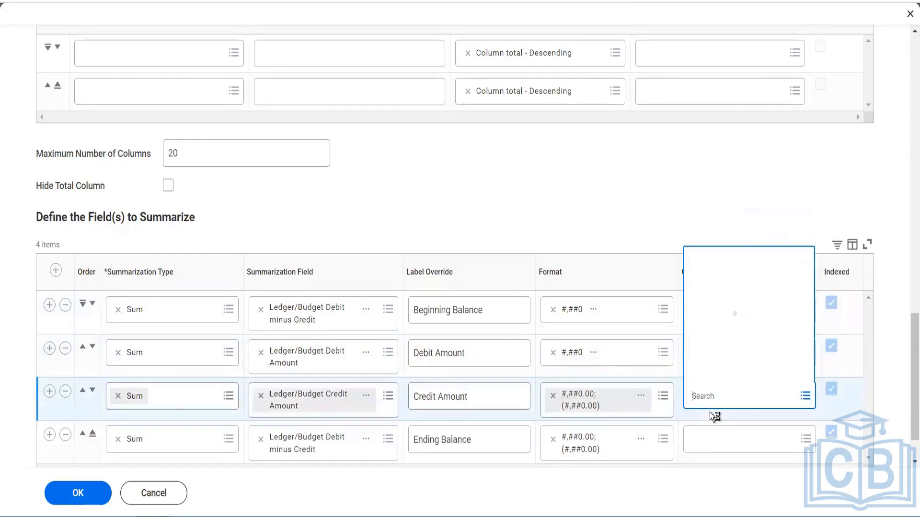
pyautogui.click(717, 354)
pyautogui.click(718, 354)
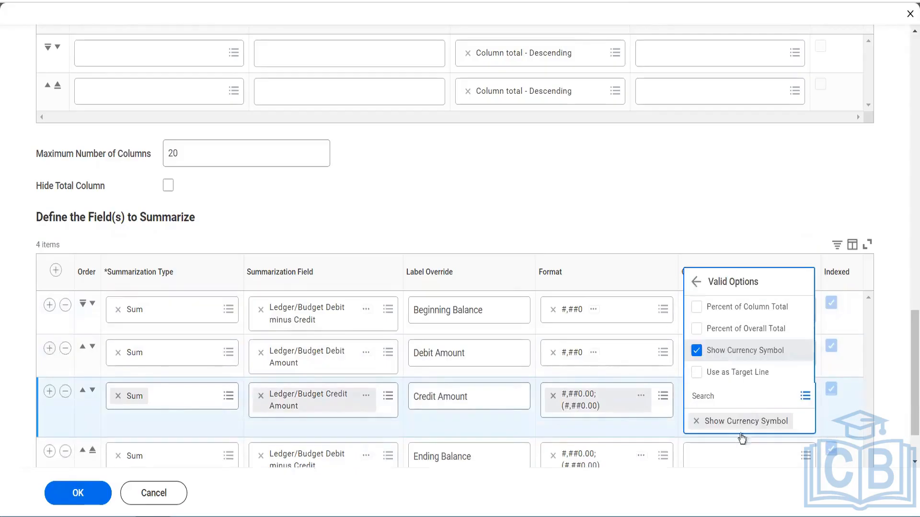
pyautogui.click(690, 448)
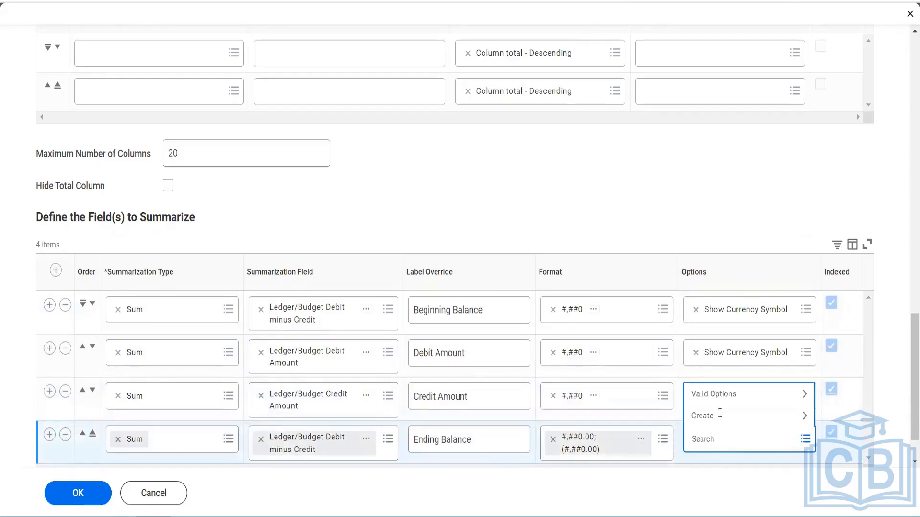
pyautogui.click(716, 391)
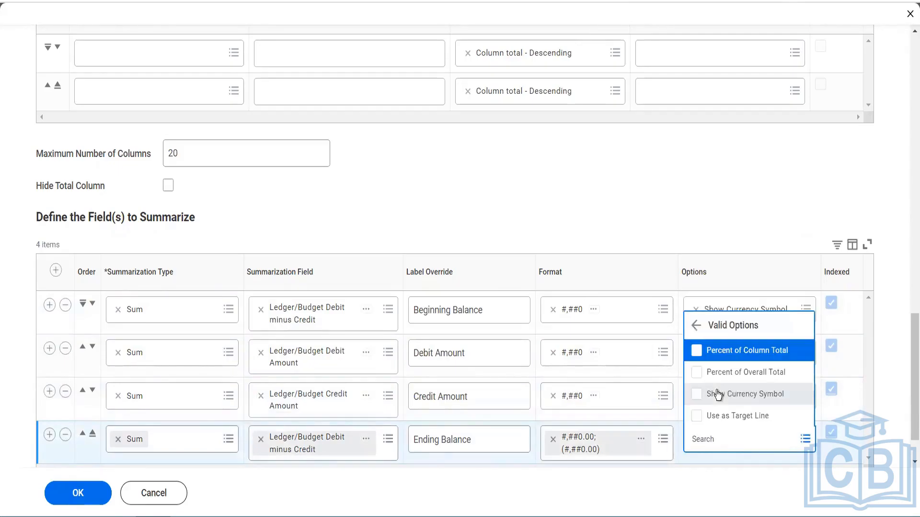
pyautogui.click(717, 394)
pyautogui.click(657, 197)
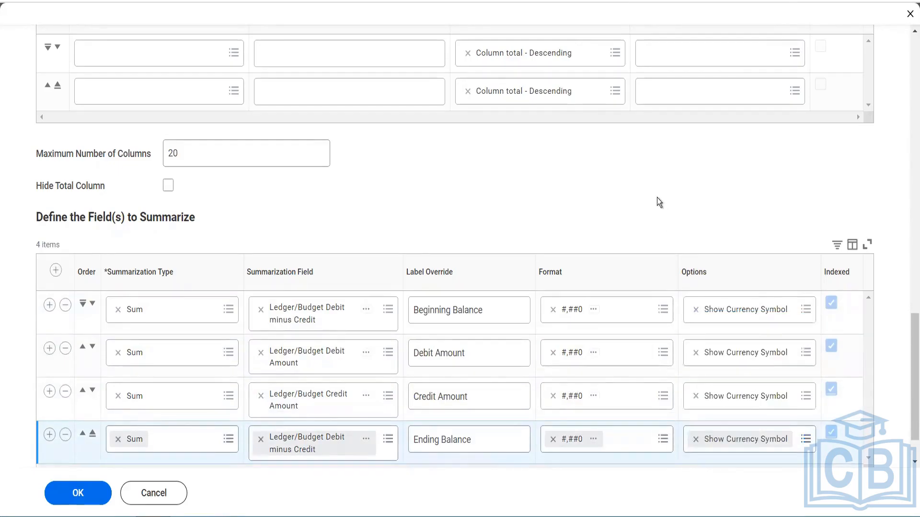
# Set the report definition sharing option to Share with all authorized users
pyautogui.scroll(-1, 657, 197)
pyautogui.scroll(10, 493, 164)
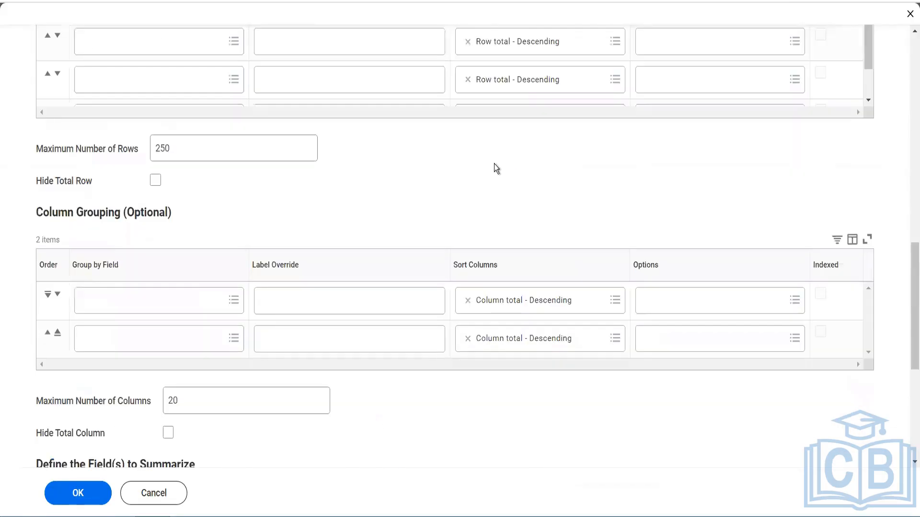
pyautogui.scroll(5, 493, 164)
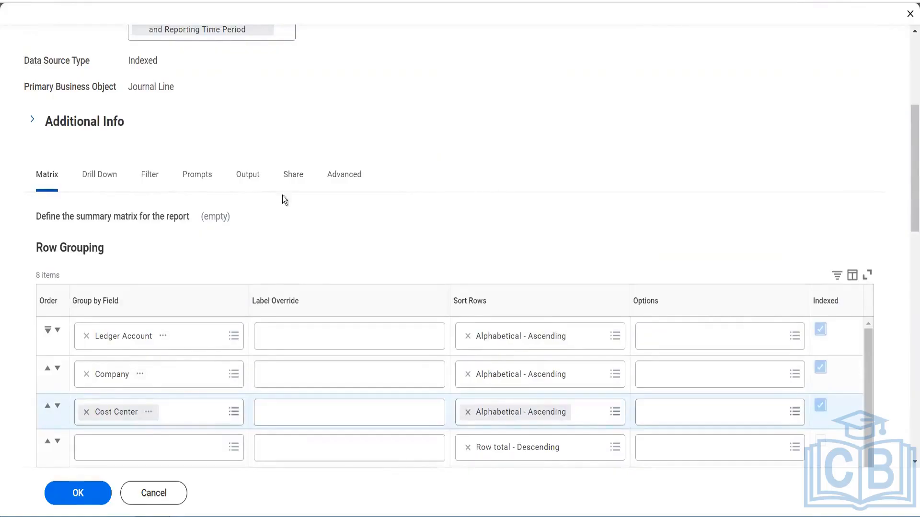
pyautogui.click(291, 185)
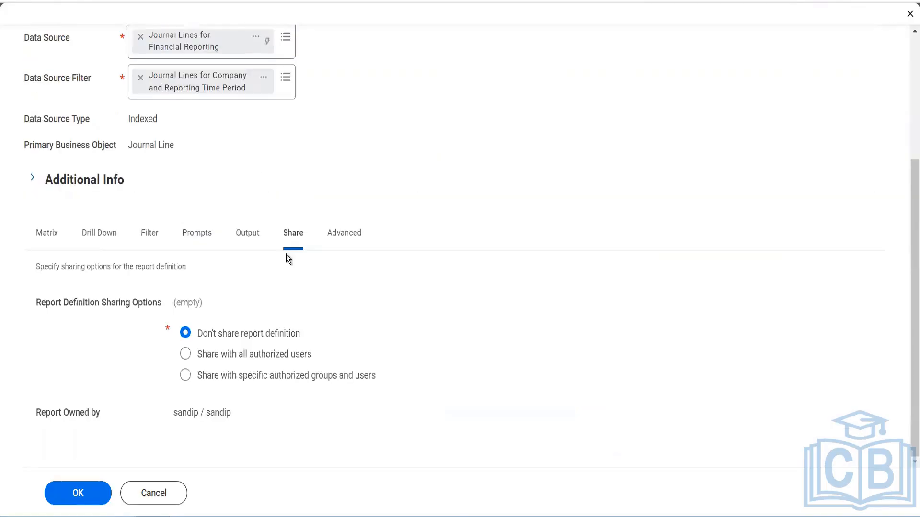
pyautogui.click(230, 359)
pyautogui.scroll(4, 289, 344)
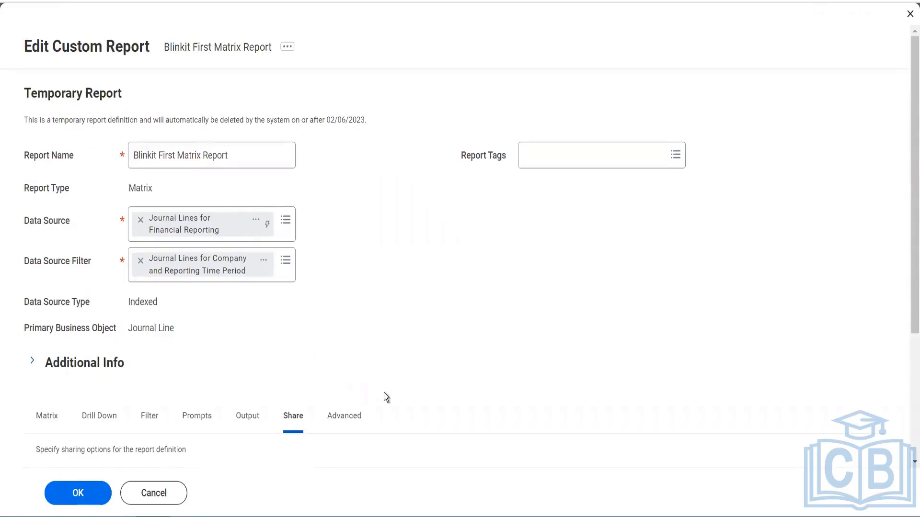
pyautogui.scroll(-4, 384, 393)
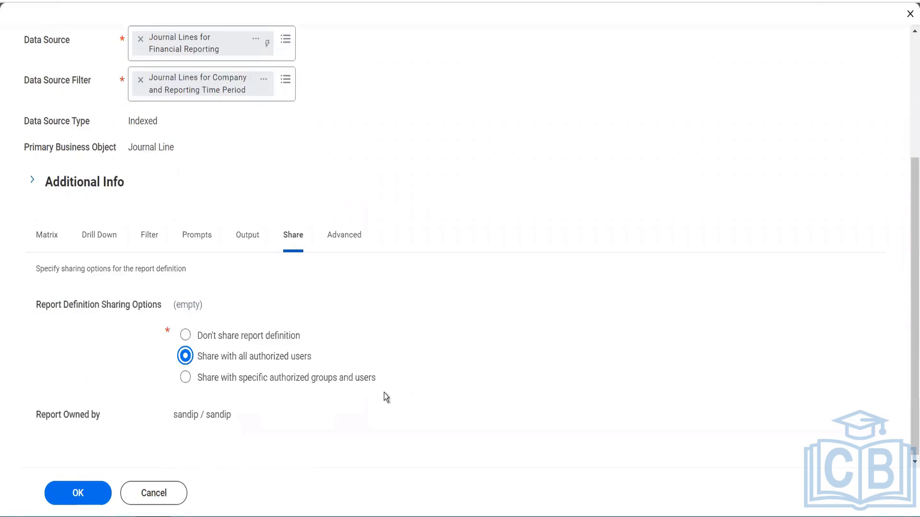
# Turn on Enable Save Parameters in the report's advanced view options
pyautogui.click(351, 235)
pyautogui.scroll(-2, 220, 307)
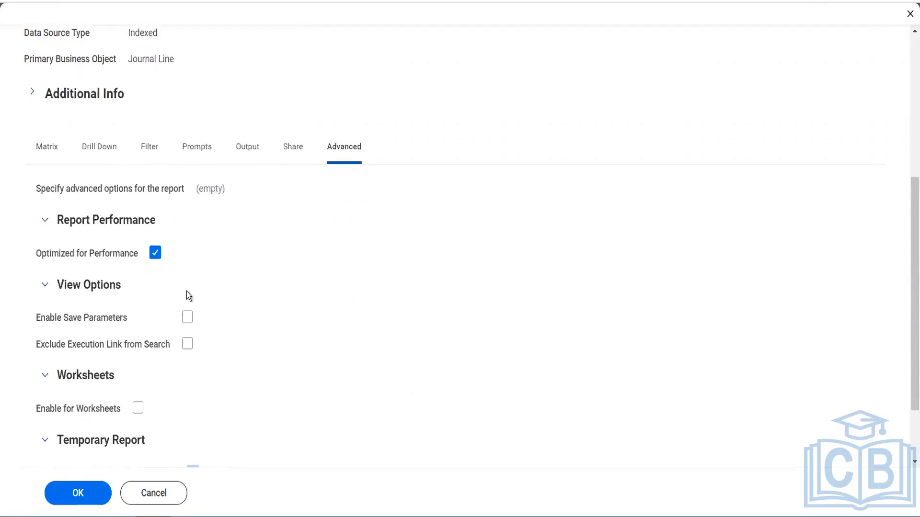
pyautogui.click(187, 317)
# Check the report's prompt defaults and save the report definition
pyautogui.click(197, 148)
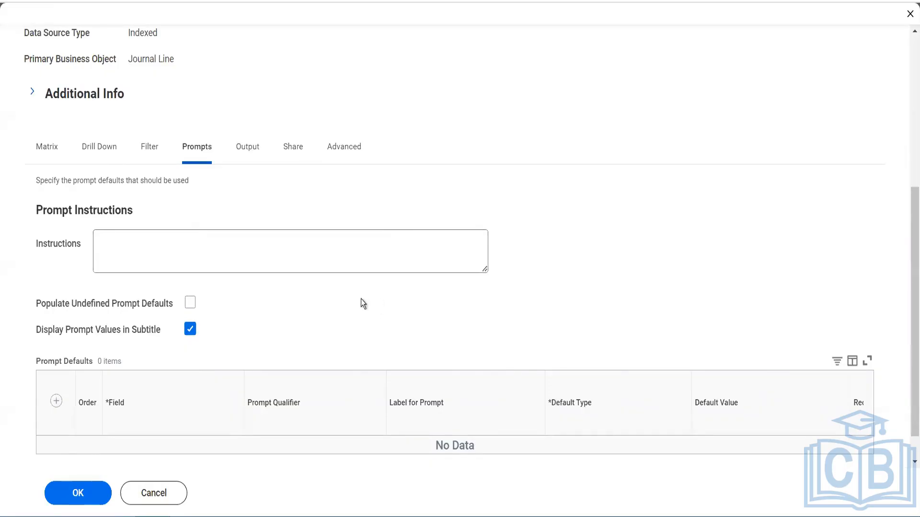
pyautogui.scroll(-1, 298, 331)
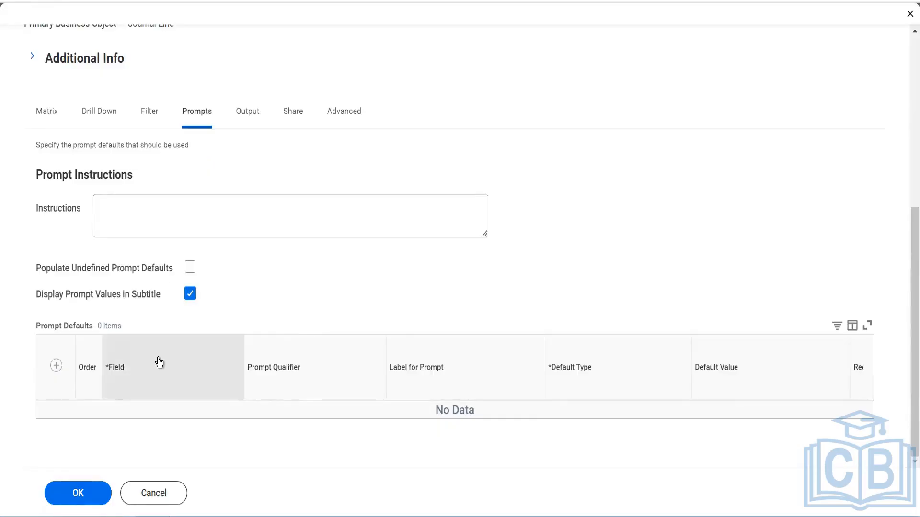
pyautogui.click(78, 497)
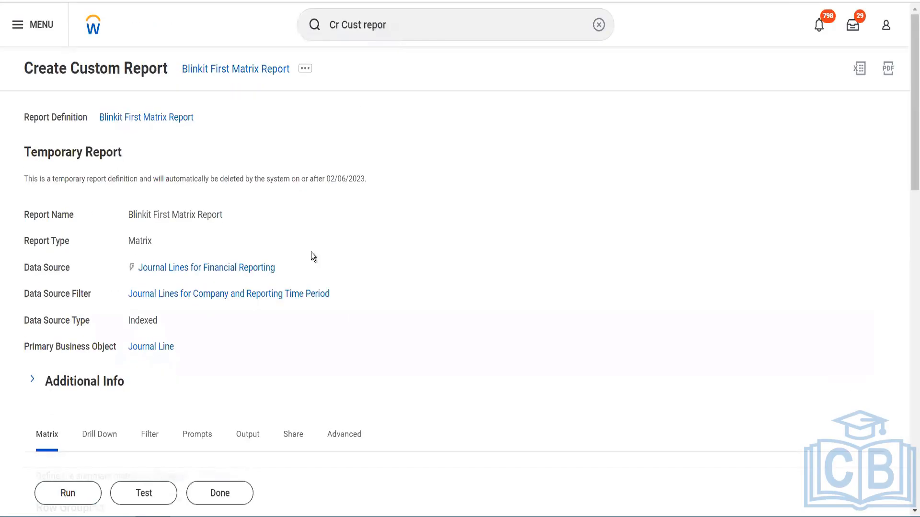
# Start running the Blinkit First Matrix Report to review its runtime prompts, and cancel back out of the report creation task
pyautogui.click(75, 489)
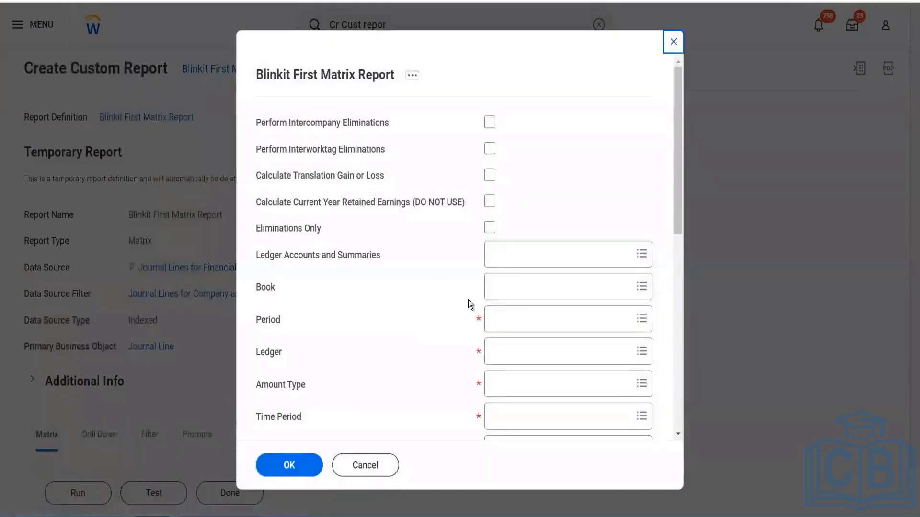
pyautogui.scroll(-8, 503, 318)
pyautogui.scroll(8, 503, 317)
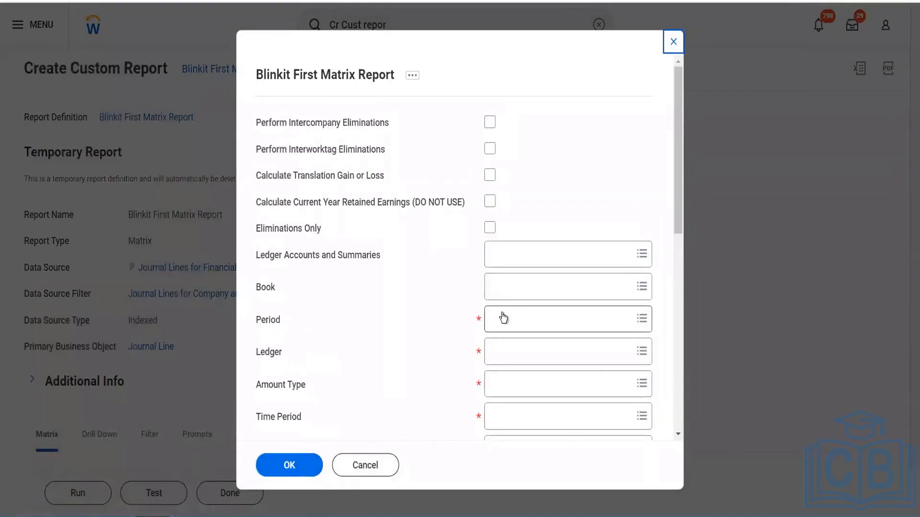
pyautogui.click(363, 468)
pyautogui.click(362, 467)
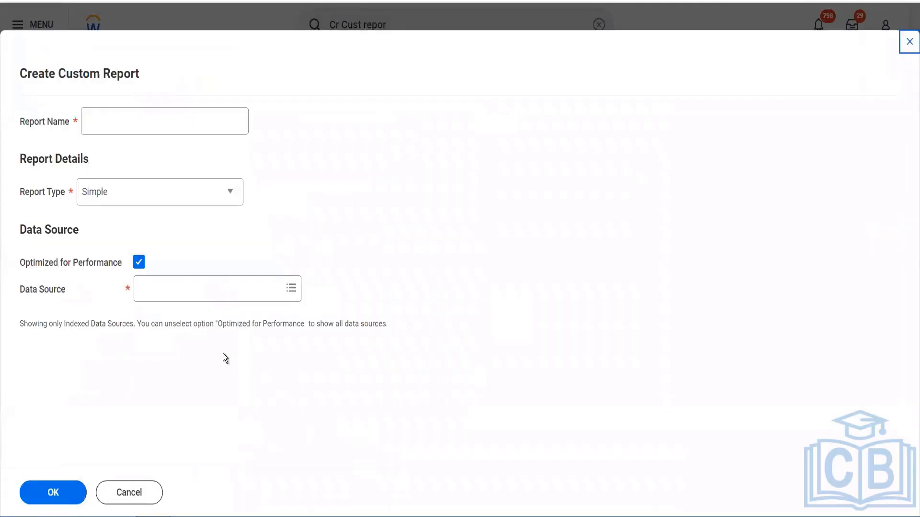
pyautogui.click(908, 44)
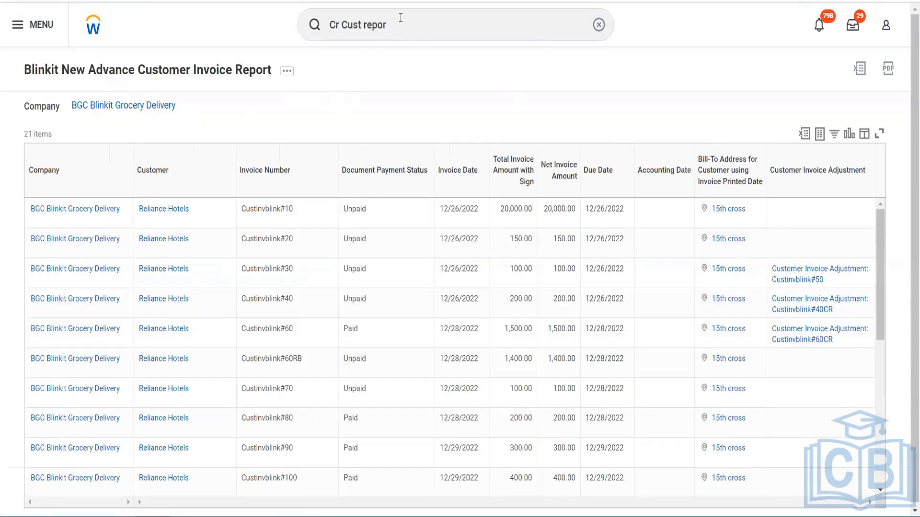
# Search Workday for "rpt: blinkit first matrix" and extend the search to more categories
pyautogui.moveTo(401, 19); pyautogui.dragTo(243, 36)
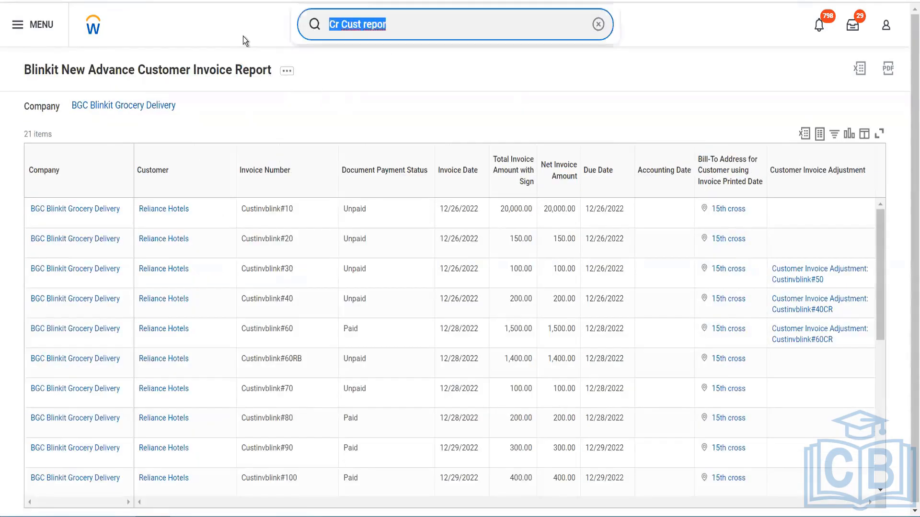
pyautogui.write('rpt:')
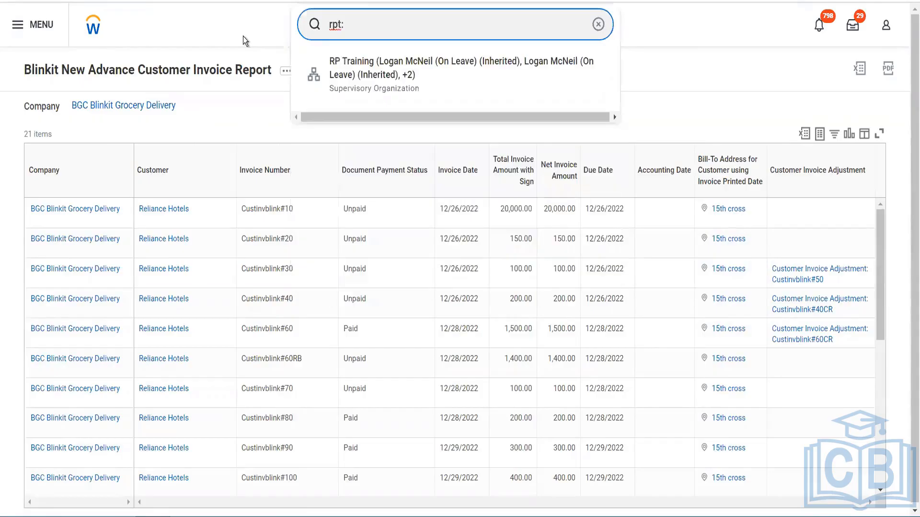
pyautogui.write(' blinkit first matrix')
pyautogui.press('Return')
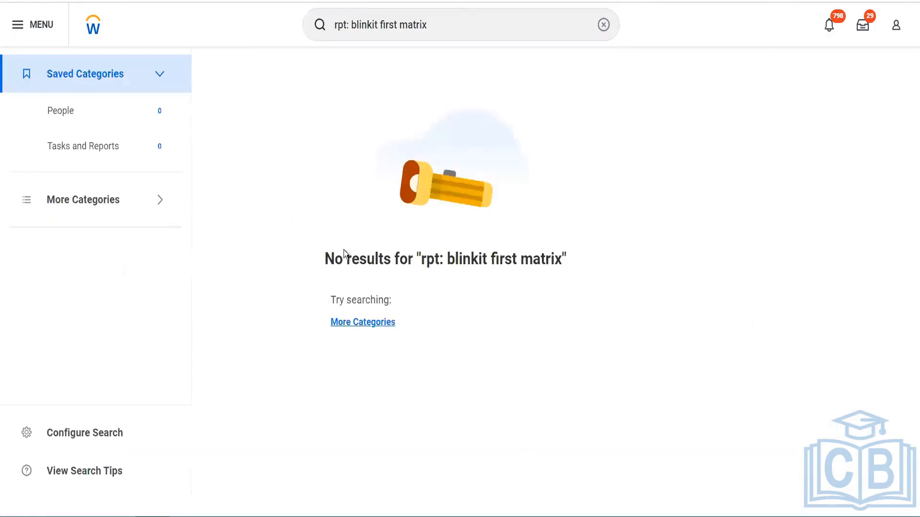
pyautogui.click(340, 325)
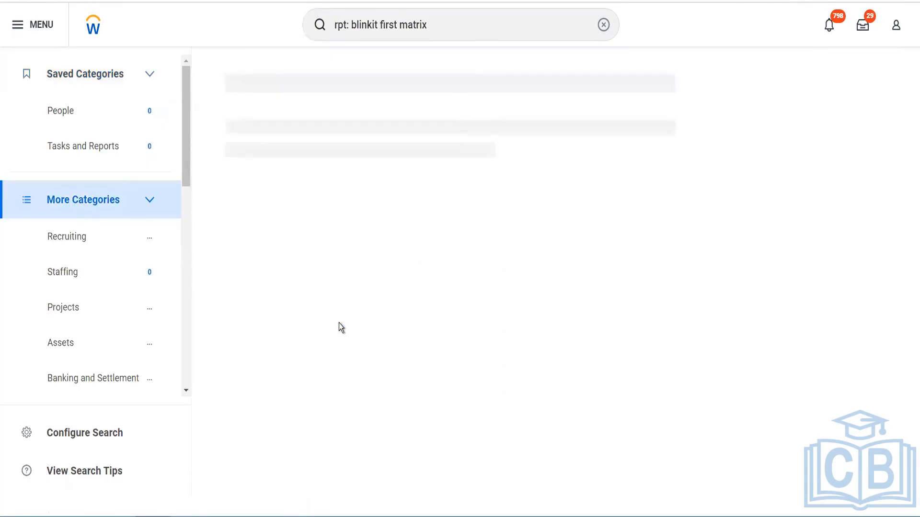
# Search for "edit cust report" and open the Edit Custom Report task
pyautogui.click(447, 26)
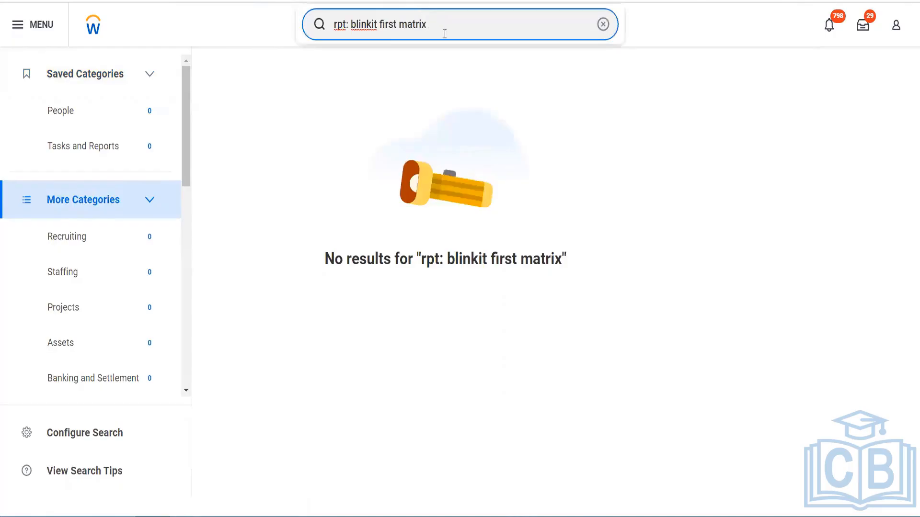
pyautogui.moveTo(427, 26); pyautogui.dragTo(327, 37)
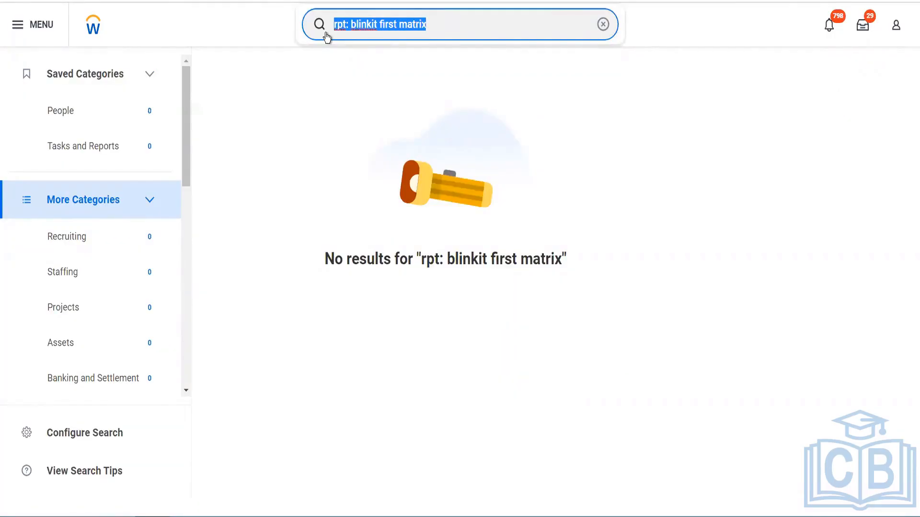
pyautogui.write('edit cust reprot')
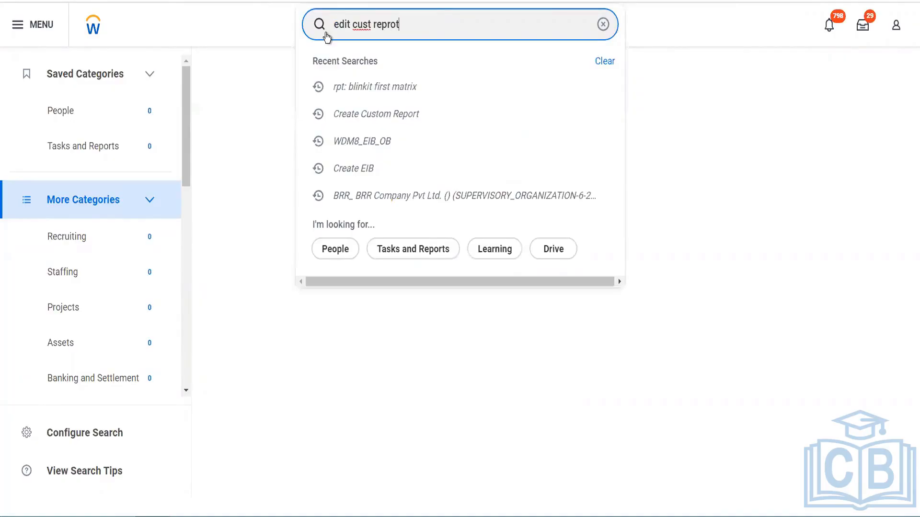
pyautogui.press('BackSpace')
pyautogui.press('BackSpace')
pyautogui.press('BackSpace')
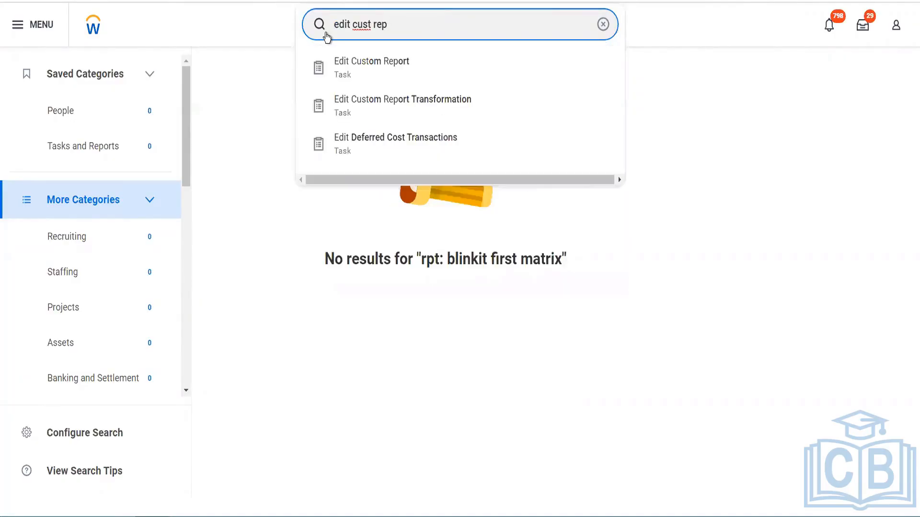
pyautogui.write('ort')
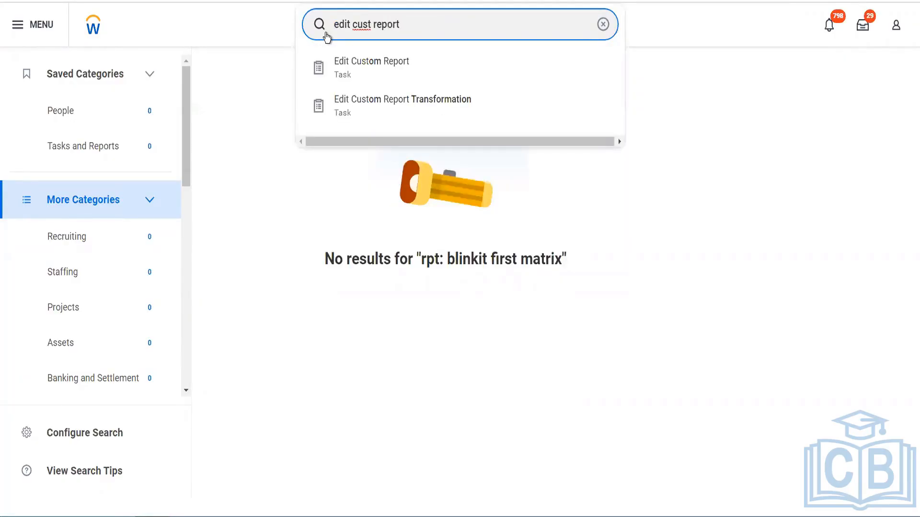
pyautogui.press('Down')
pyautogui.press('Return')
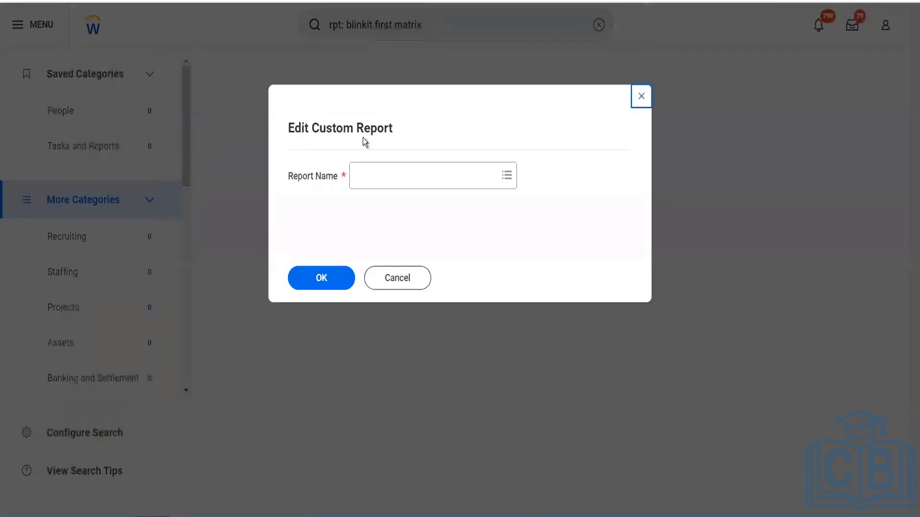
# Find "blinkit" among the custom reports and open Blinkit First Matrix Report for editing
pyautogui.click(393, 175)
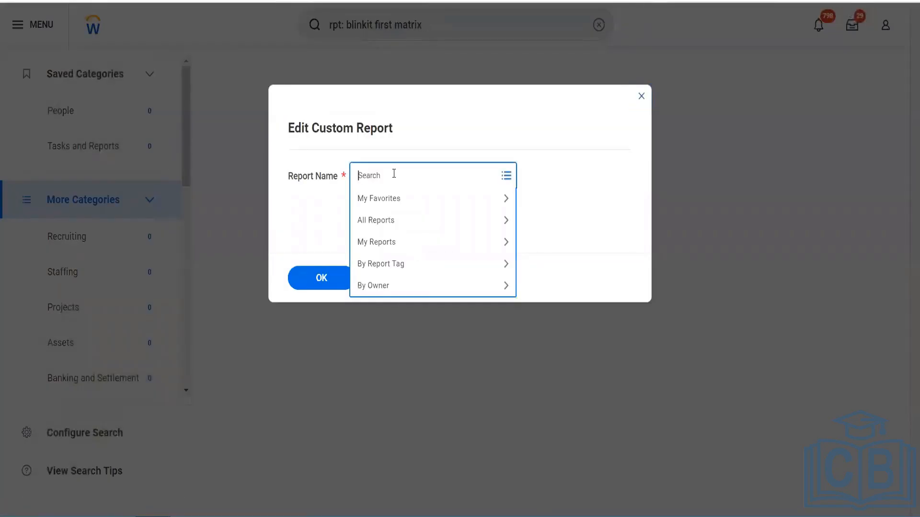
pyautogui.write('blinkit')
pyautogui.press('Return')
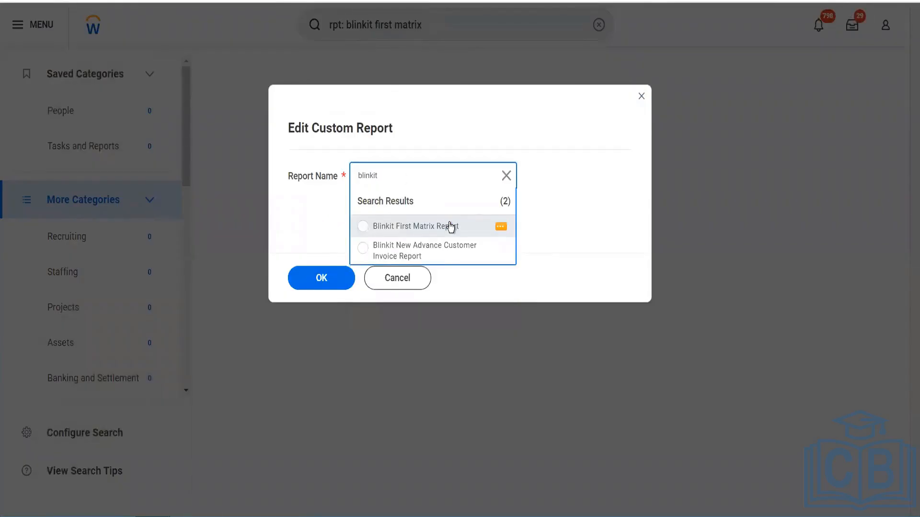
pyautogui.click(450, 228)
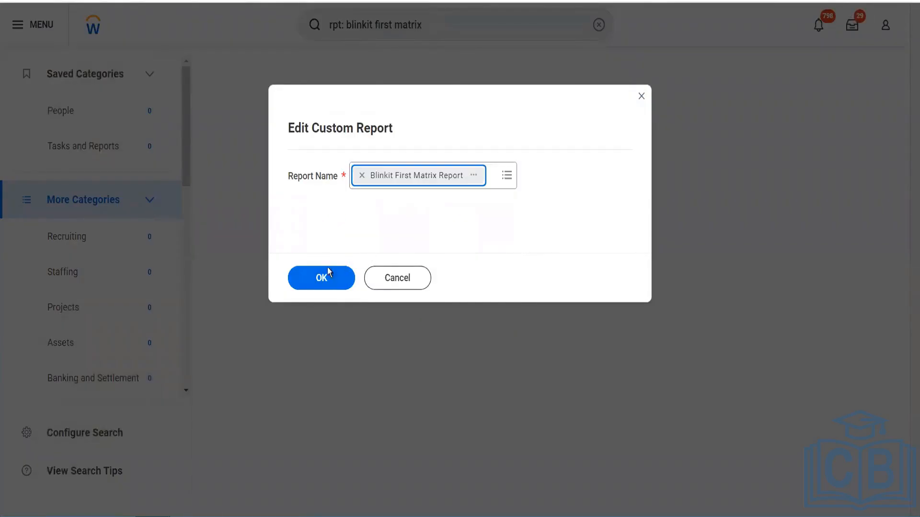
pyautogui.click(325, 277)
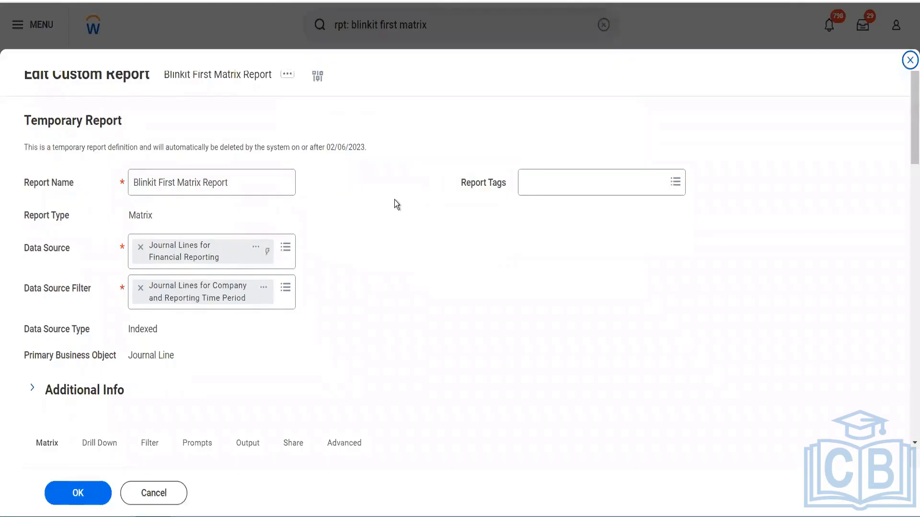
# Fill the report's Prompt Defaults table using the Populate Undefined Prompt Defaults option
pyautogui.scroll(-6, 394, 200)
pyautogui.click(208, 163)
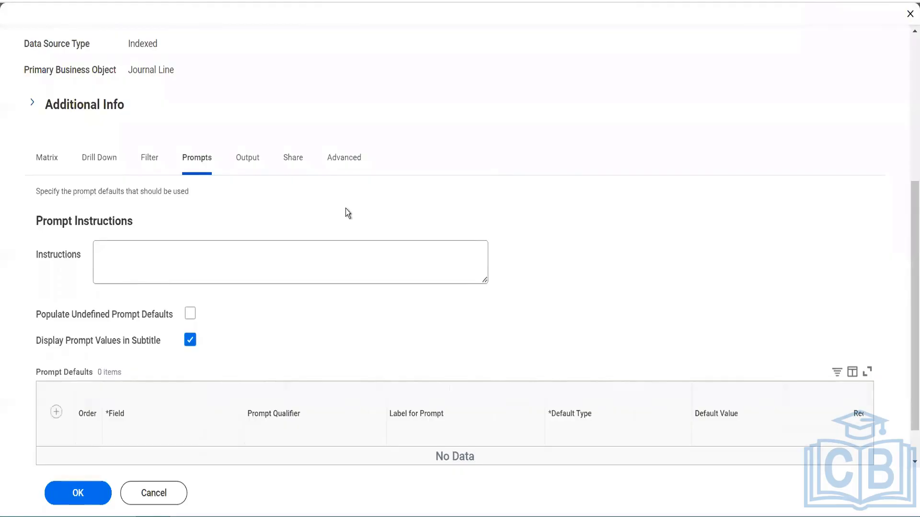
pyautogui.scroll(-1, 348, 213)
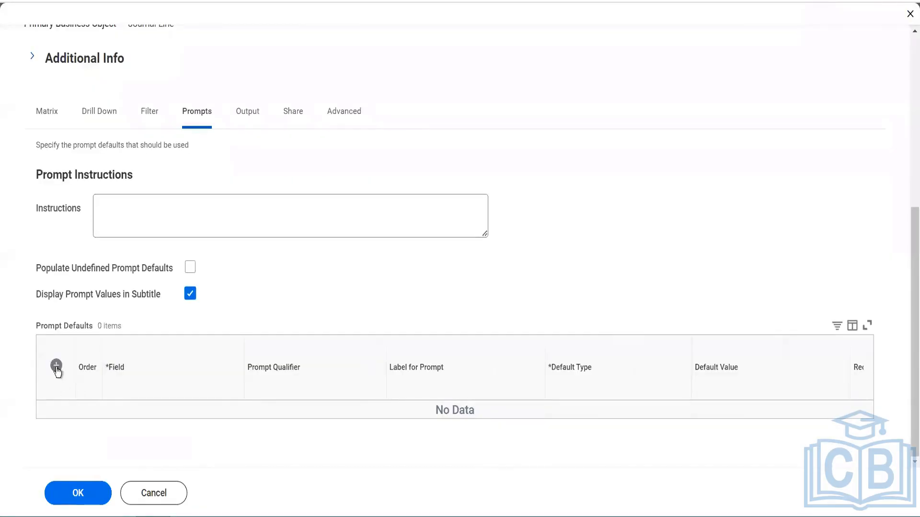
pyautogui.click(190, 268)
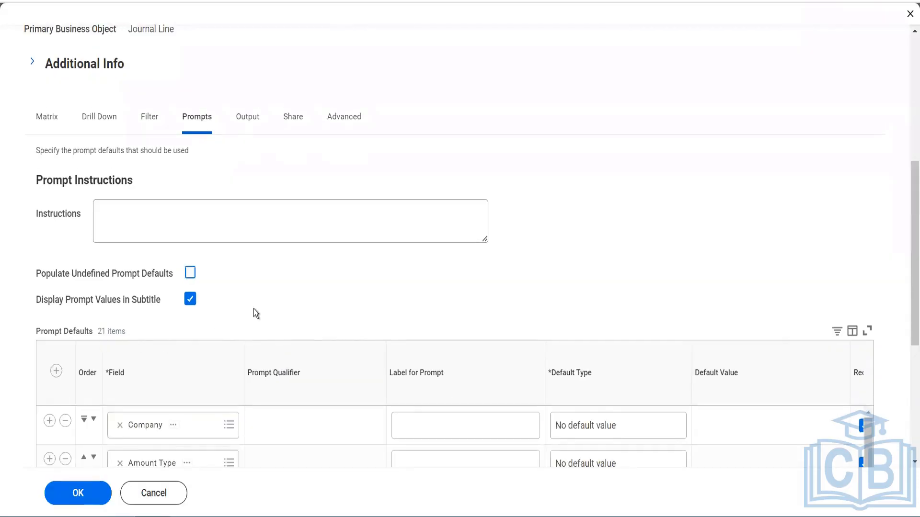
# Try to clear the Required option on the Company prompt default, and re-enable it
pyautogui.scroll(-4, 256, 306)
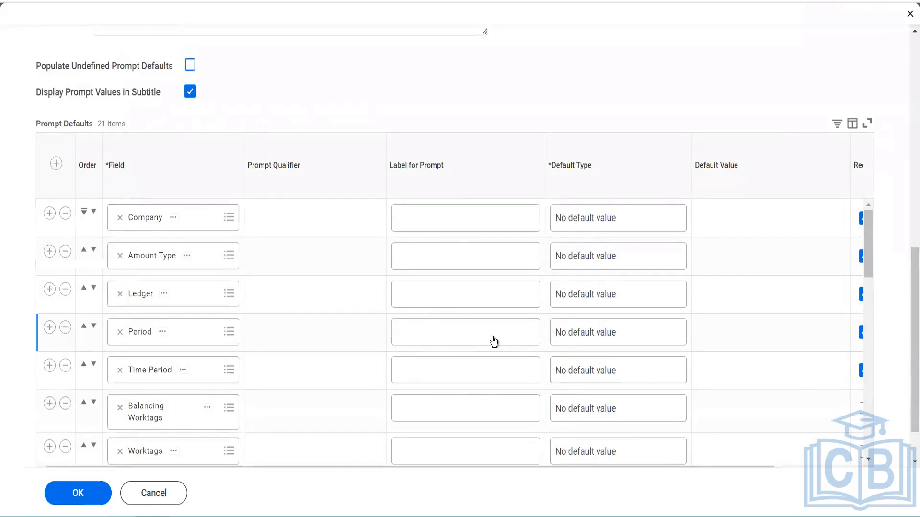
pyautogui.hscroll(2, 493, 341)
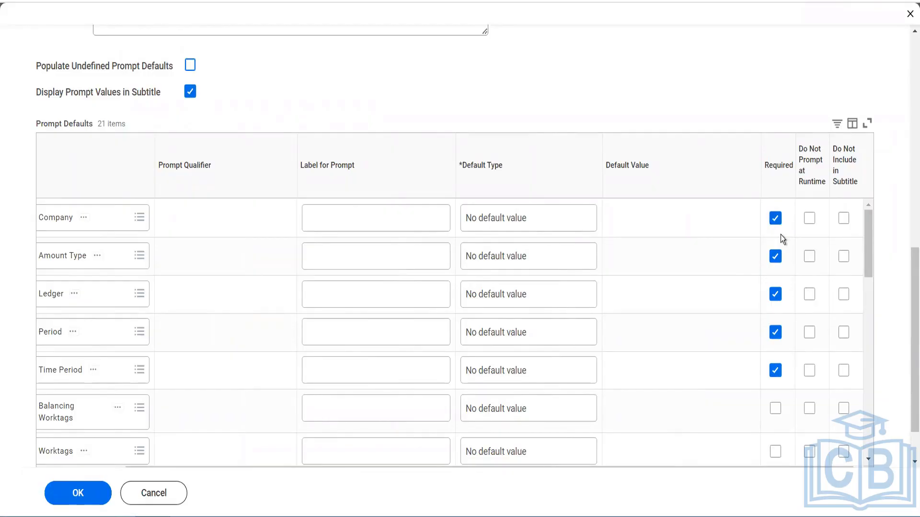
pyautogui.click(775, 219)
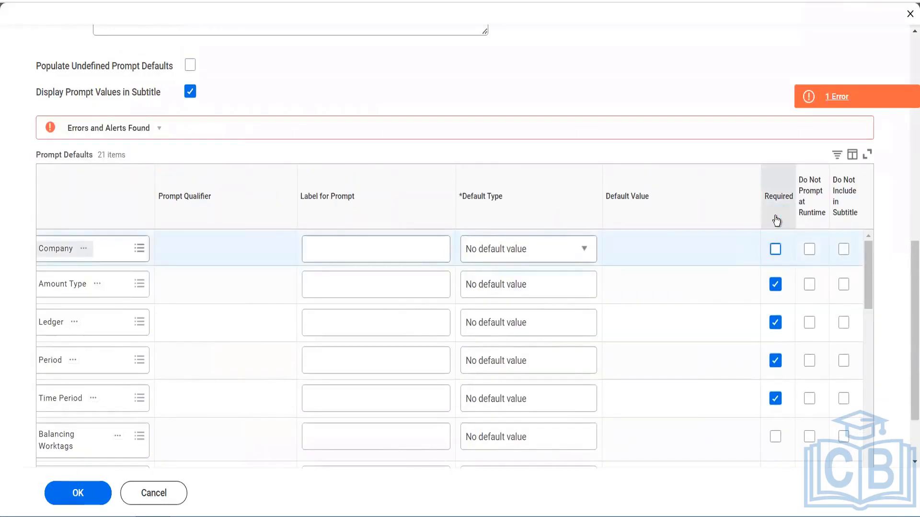
pyautogui.click(775, 249)
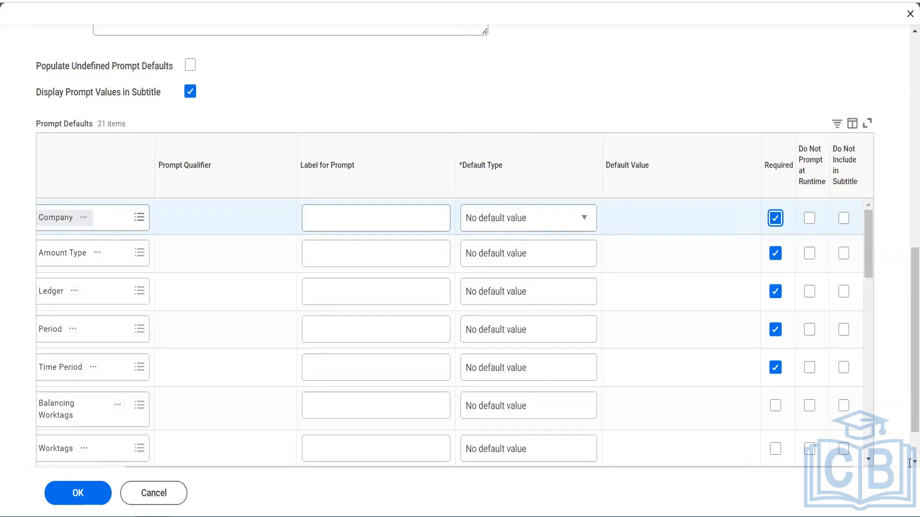
pyautogui.scroll(-2, 908, 463)
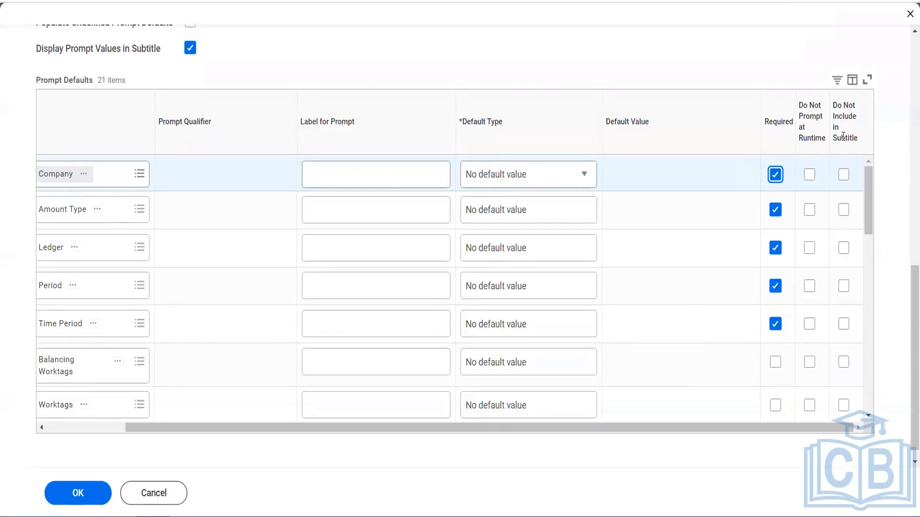
# Enable Do Not Prompt at Runtime for the Balancing Worktags, Worktags, Plan Structure and Report Effective Date prompts
pyautogui.click(810, 364)
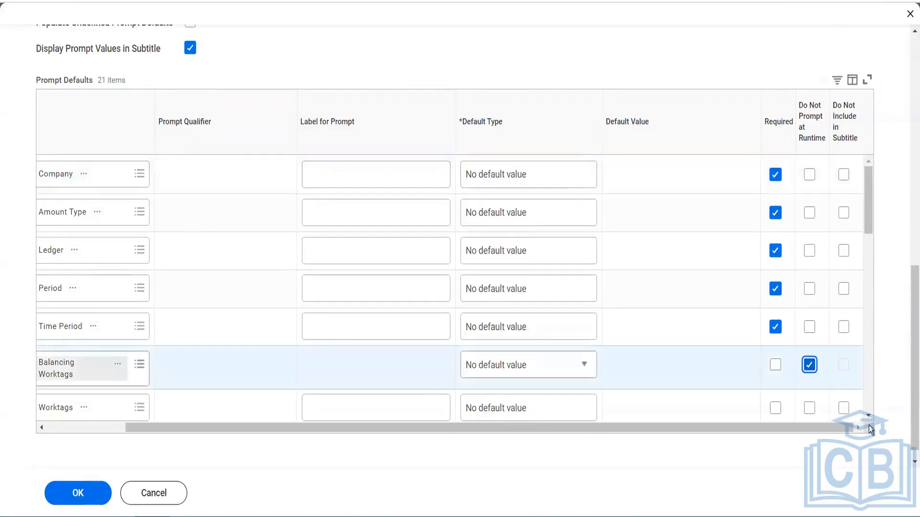
pyautogui.scroll(-1, 871, 421)
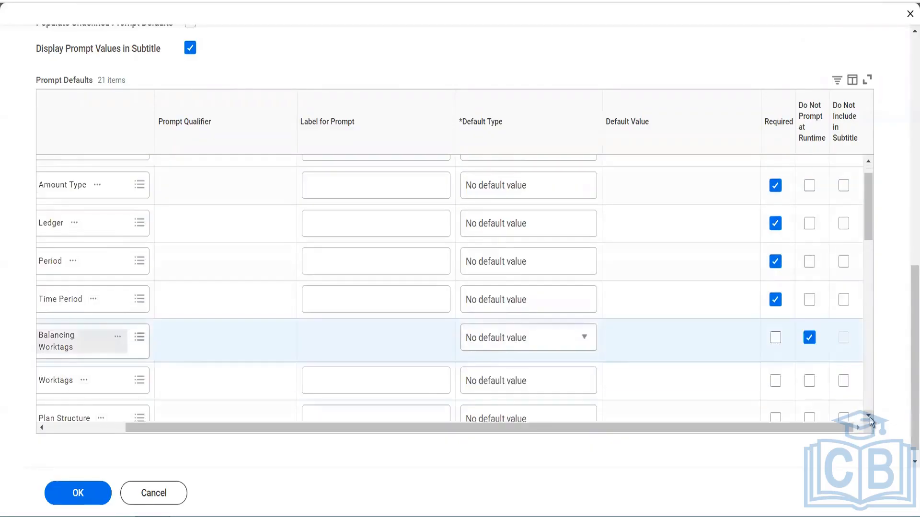
pyautogui.scroll(-1, 871, 422)
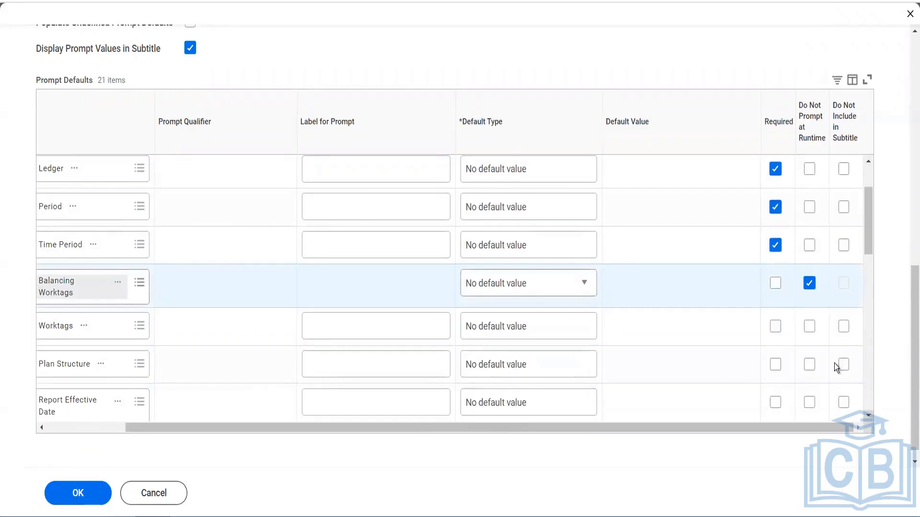
pyautogui.click(809, 324)
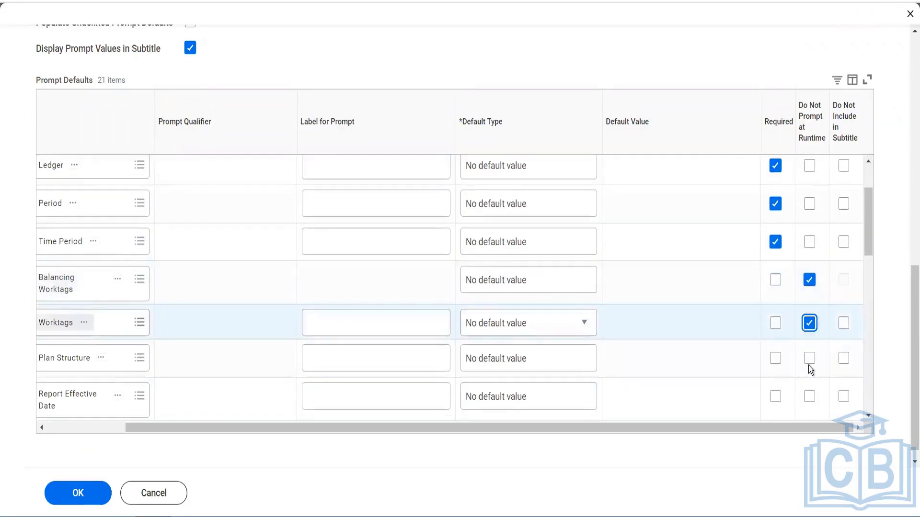
pyautogui.click(809, 367)
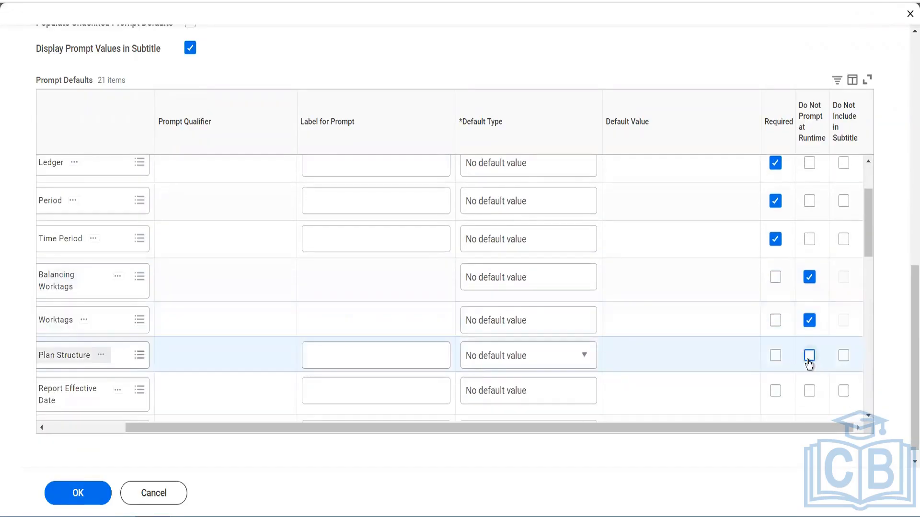
pyautogui.click(809, 360)
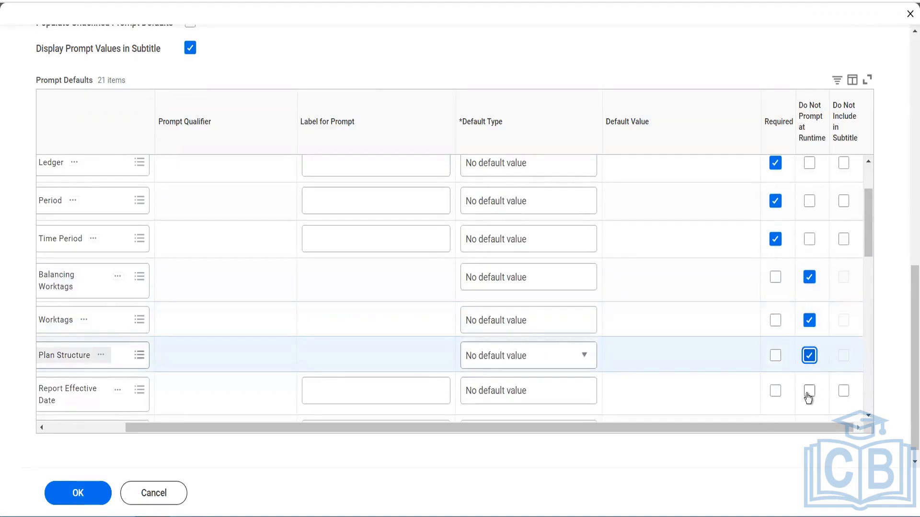
pyautogui.click(808, 394)
# Enable Do Not Prompt at Runtime for Additional Options, Alternate Ledger Account and Summaries, Balance Sheet Alternate Ledger Accounts and Summaries, and Balance Sheet Ledger Accounts and Summaries
pyautogui.click(867, 418)
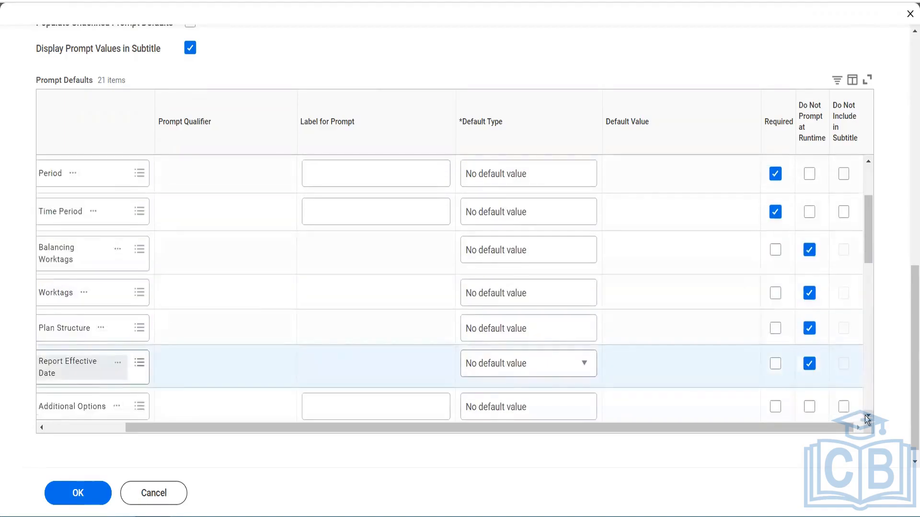
pyautogui.click(867, 418)
pyautogui.click(867, 418)
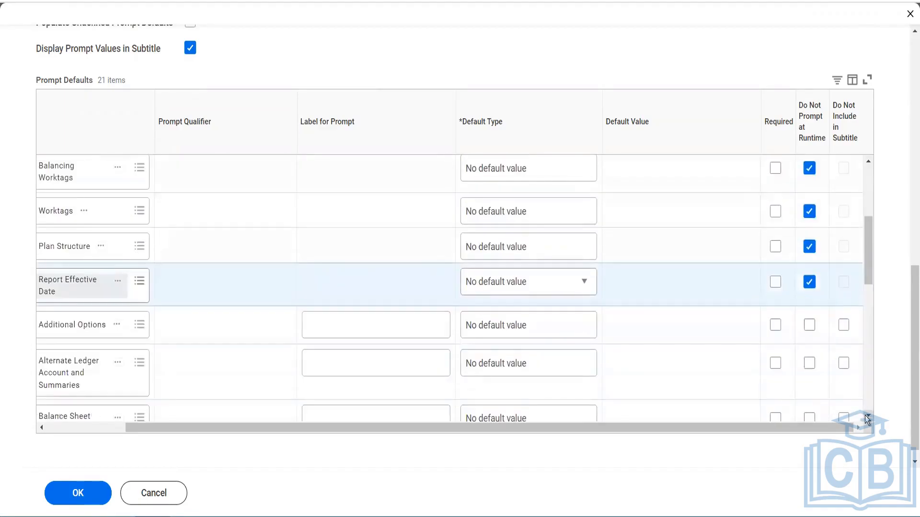
pyautogui.click(809, 325)
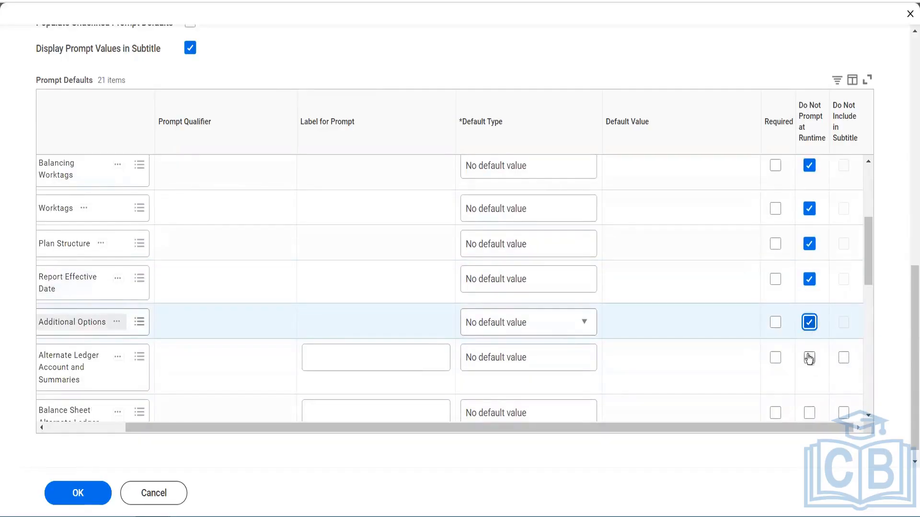
pyautogui.click(809, 358)
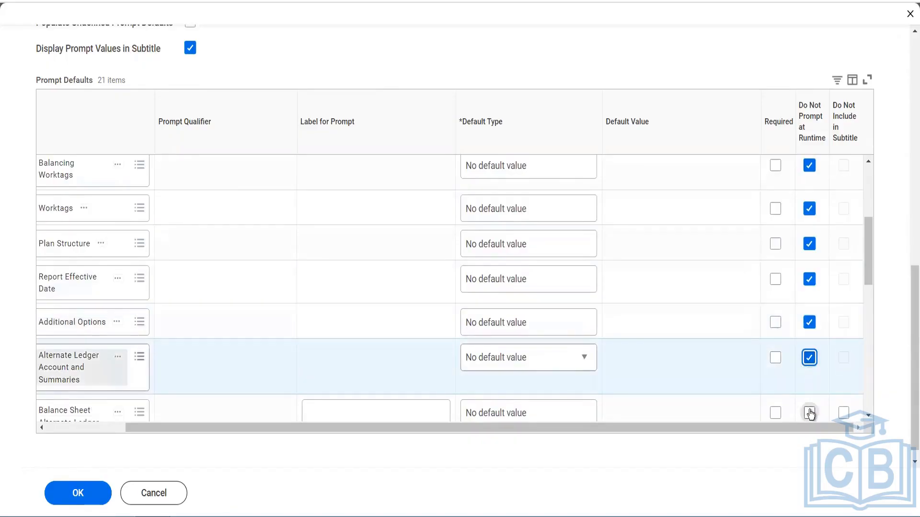
pyautogui.click(809, 412)
pyautogui.scroll(-3, 811, 415)
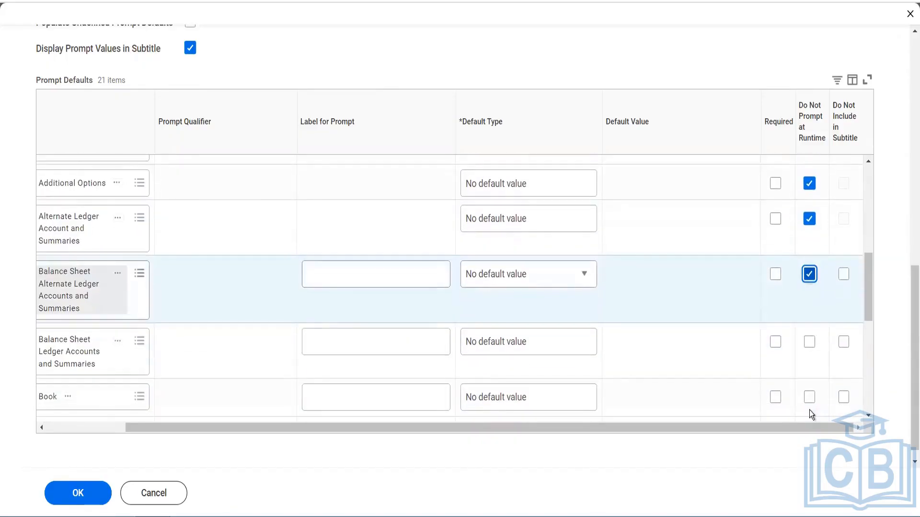
pyautogui.click(809, 343)
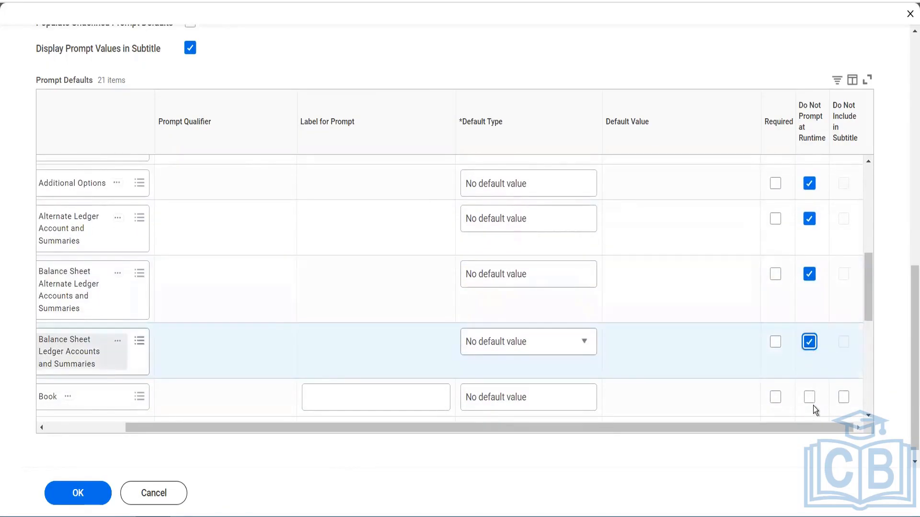
# Enable Do Not Prompt at Runtime for Ledger Accounts and Summaries, Plan Name, Calculate Current Year Retained Earnings (DO NOT USE), and Calculate Translation Gain or Loss
pyautogui.scroll(-2, 813, 406)
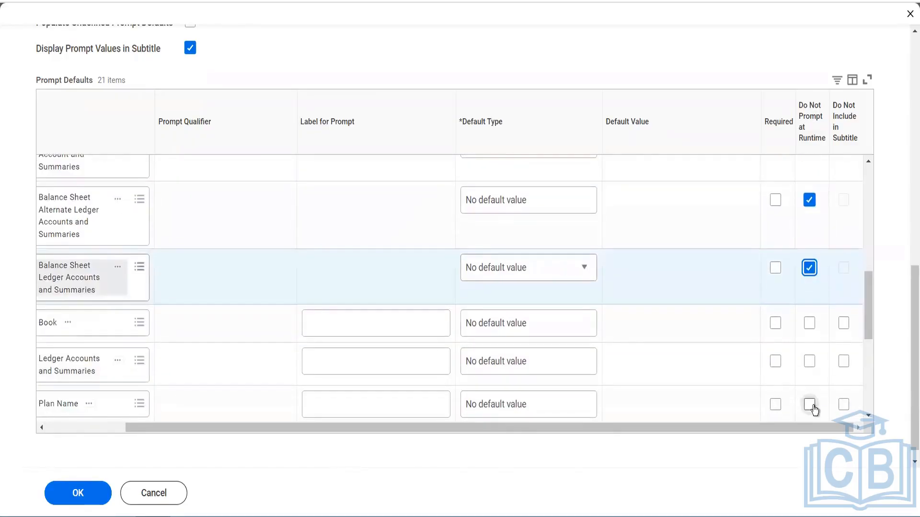
pyautogui.click(809, 366)
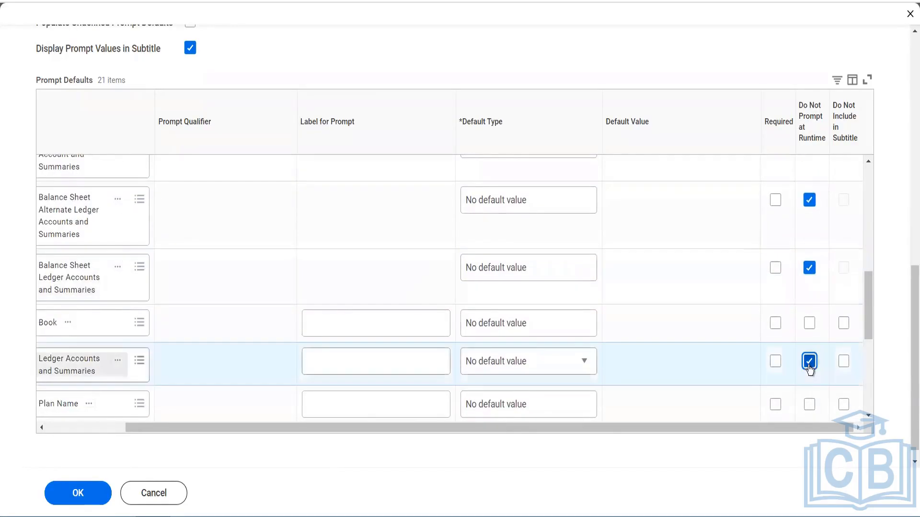
pyautogui.click(809, 404)
pyautogui.scroll(-4, 810, 410)
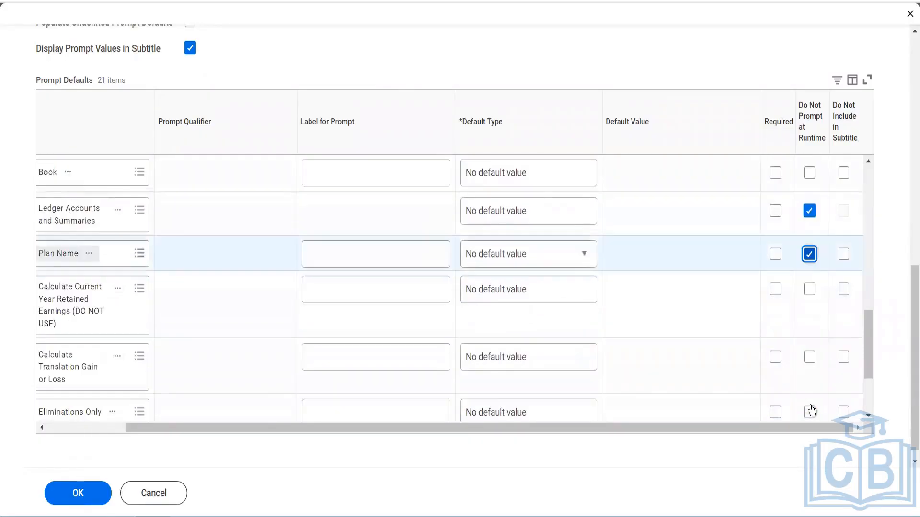
pyautogui.click(810, 289)
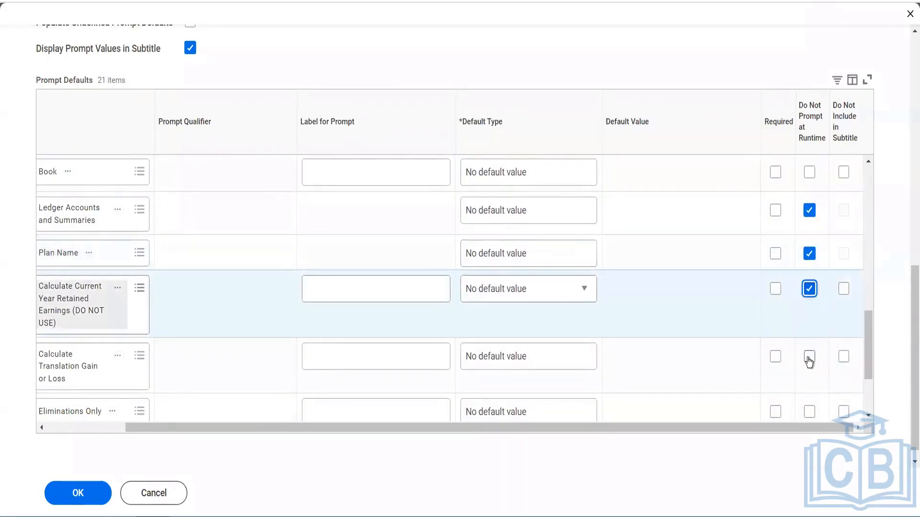
pyautogui.click(809, 359)
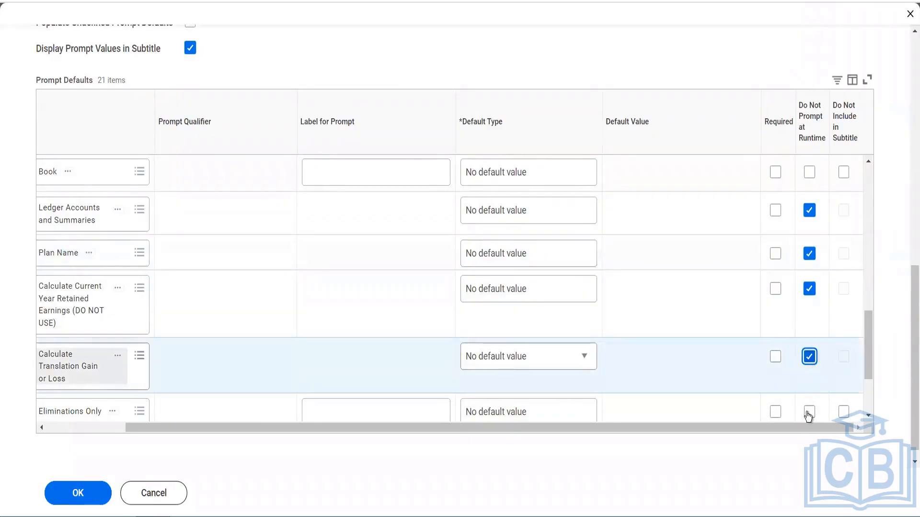
# Enable Do Not Prompt at Runtime for the Eliminations Only, Perform Intercompany Eliminations and Perform Interworktag Eliminations prompts
pyautogui.scroll(-2, 809, 415)
pyautogui.scroll(-1, 808, 417)
pyautogui.click(809, 294)
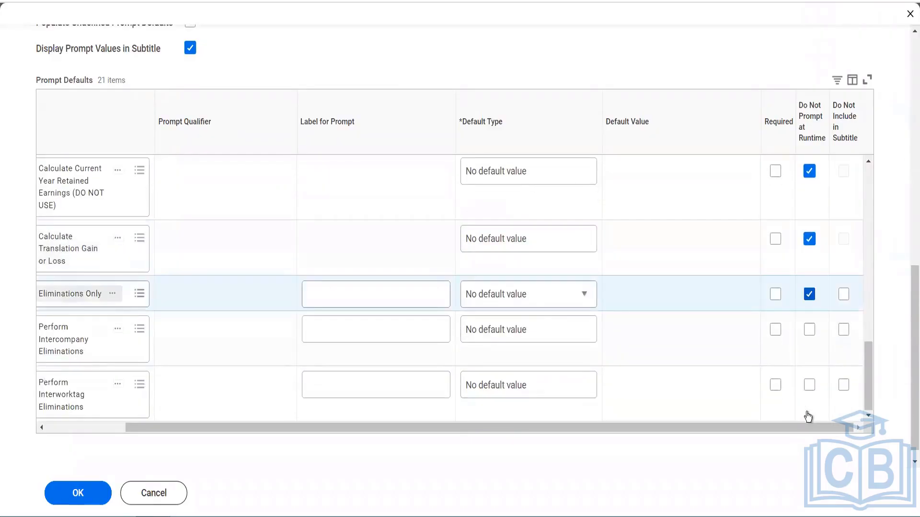
pyautogui.click(810, 331)
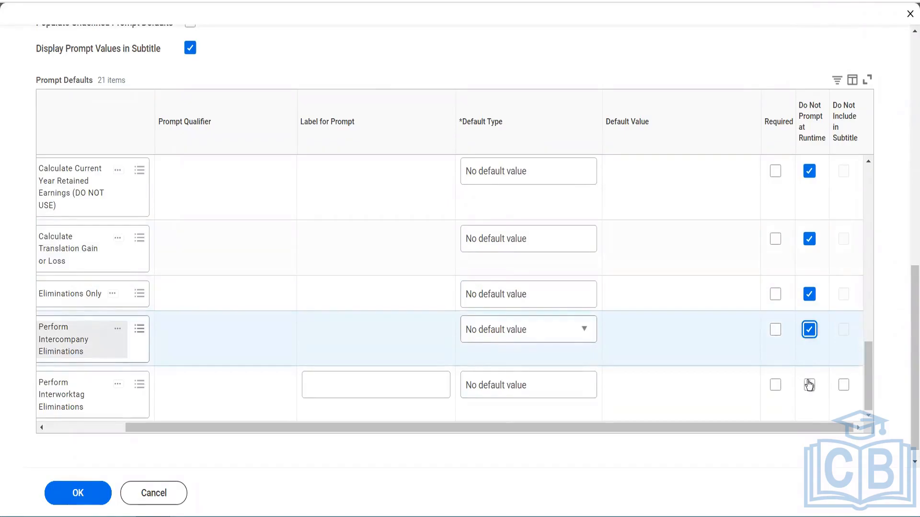
pyautogui.click(810, 384)
# Save the prompt default changes and run Blinkit First Matrix Report
pyautogui.scroll(8, 669, 296)
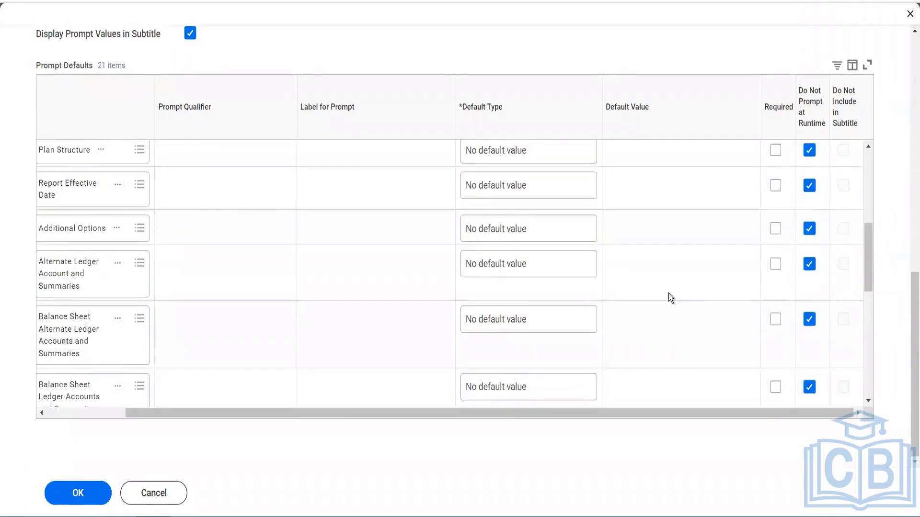
pyautogui.scroll(5, 669, 293)
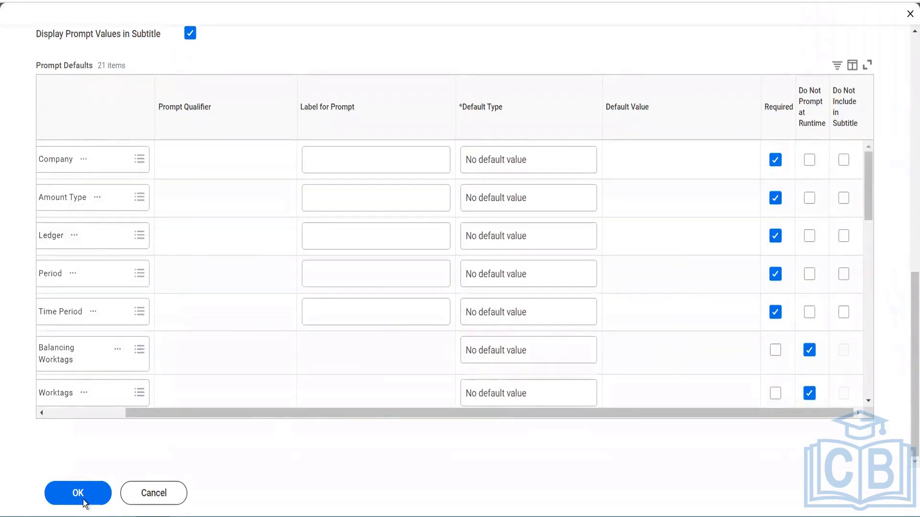
pyautogui.click(68, 502)
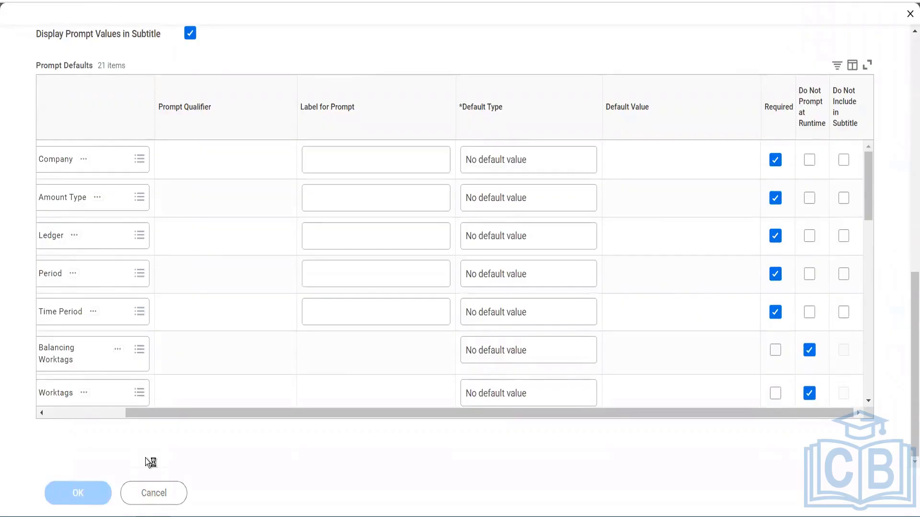
pyautogui.click(70, 493)
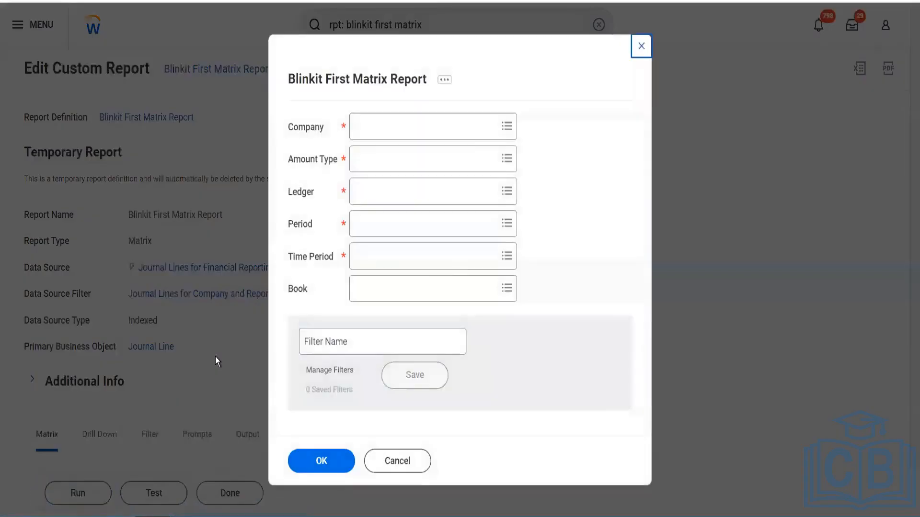
# Set the Company prompt to BGC Blinkit Grocery Delivery by searching for "bgc"
pyautogui.click(365, 340)
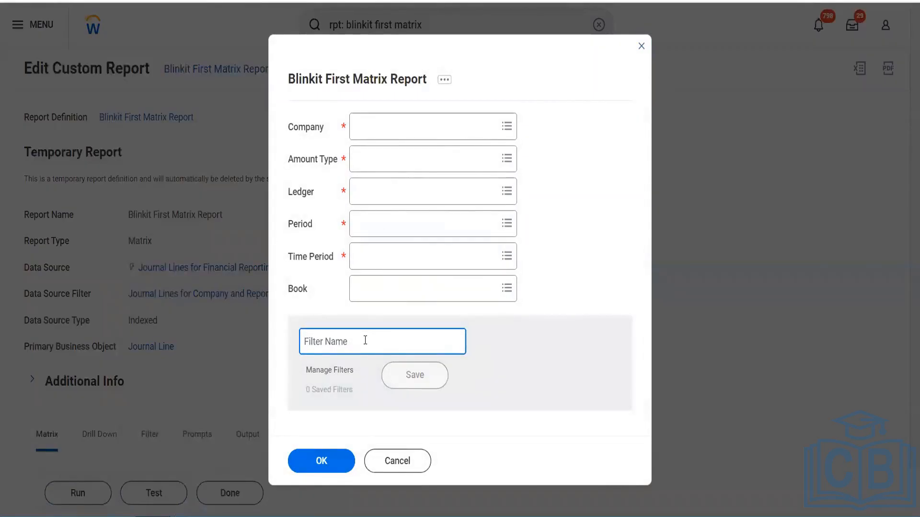
pyautogui.click(383, 136)
pyautogui.write('bgc')
pyautogui.press('Return')
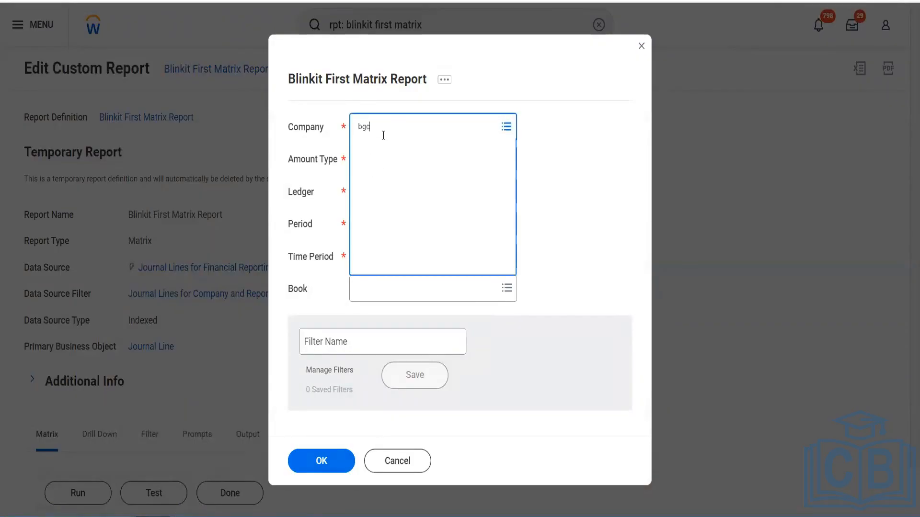
# Set the report's Amount Type prompt to Activity and its Ledger prompt to Actuals
pyautogui.click(378, 160)
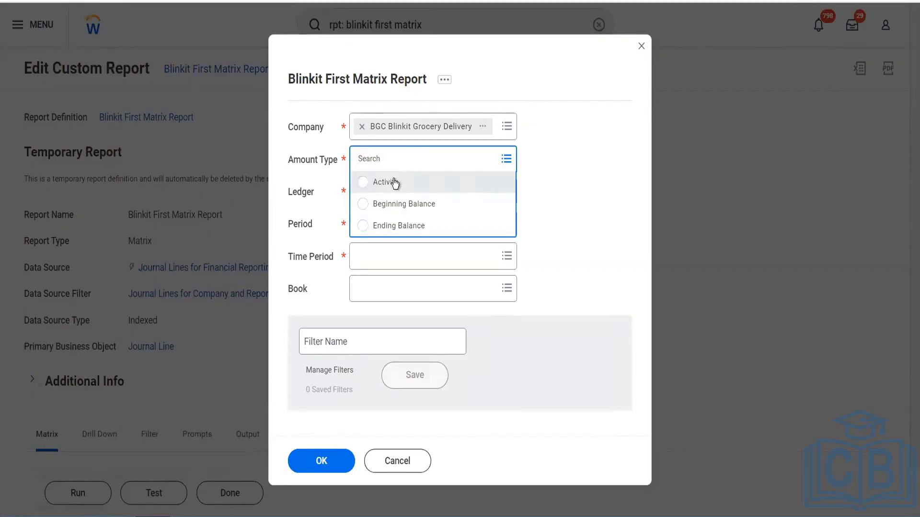
pyautogui.click(393, 182)
pyautogui.click(390, 188)
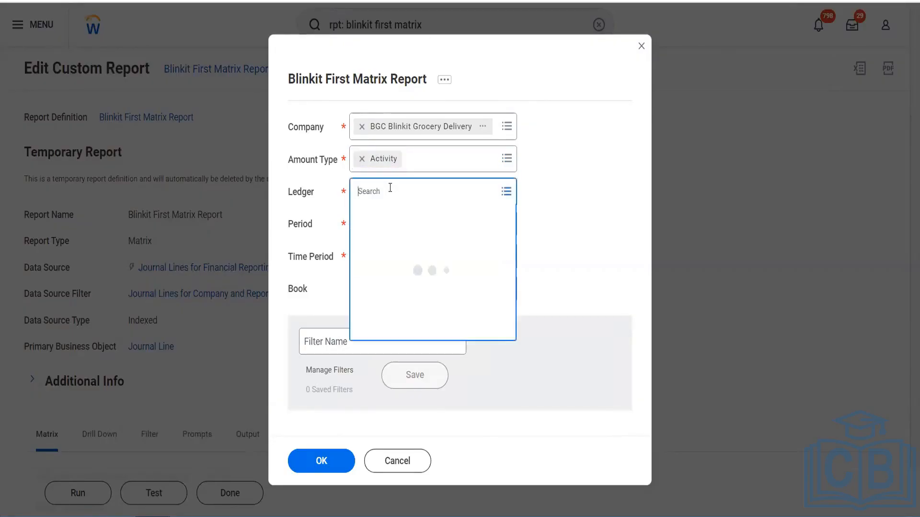
pyautogui.click(389, 218)
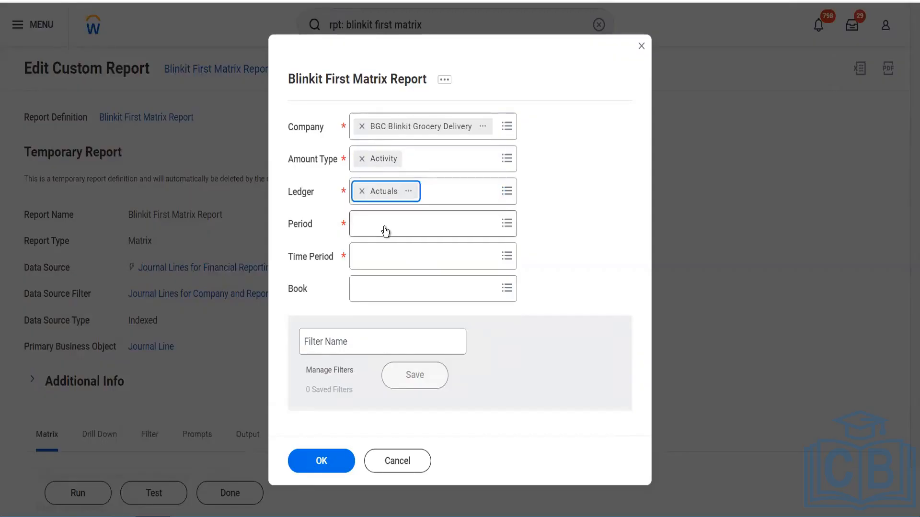
# Search the Period prompt for "jan" and choose 2022V - Jan
pyautogui.click(386, 230)
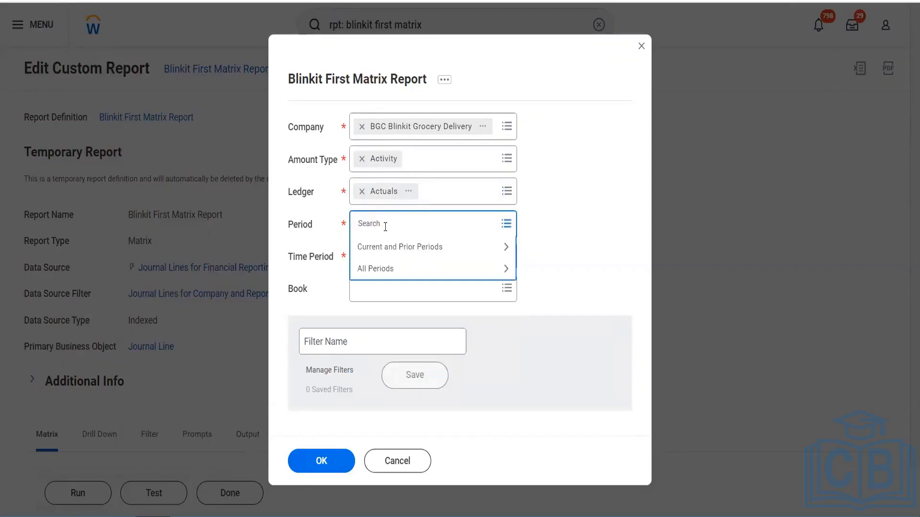
pyautogui.write('jan')
pyautogui.press('Return')
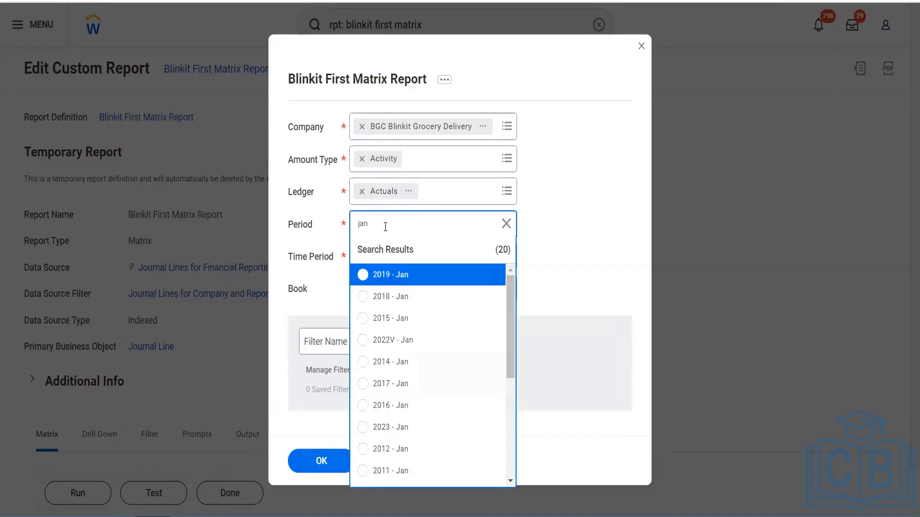
pyautogui.scroll(-5, 421, 364)
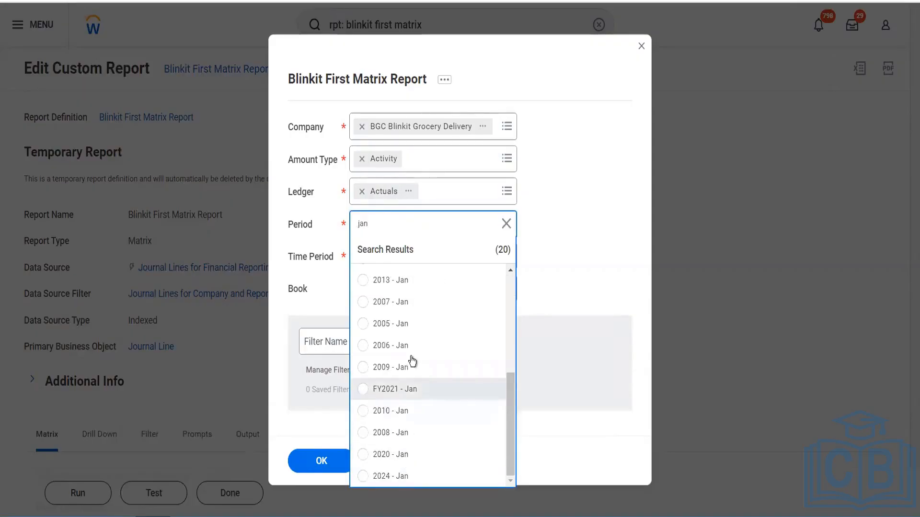
pyautogui.scroll(5, 411, 352)
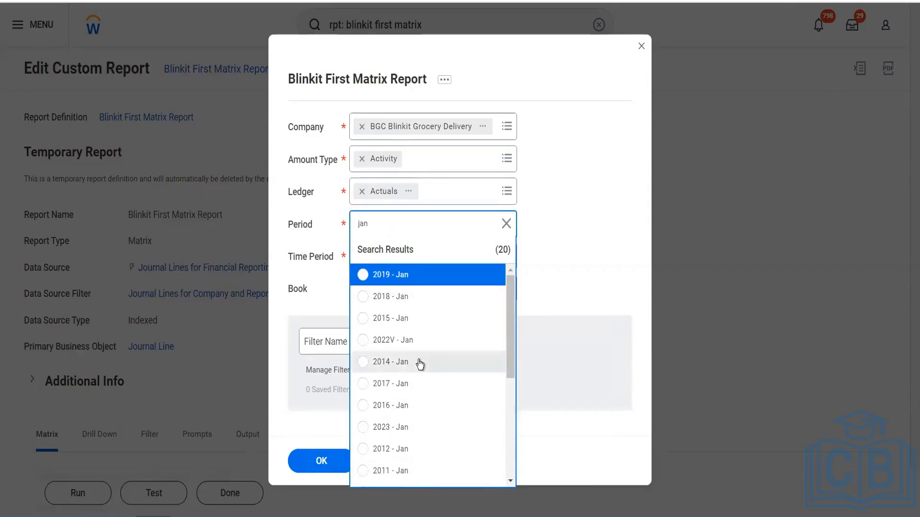
pyautogui.scroll(-5, 415, 348)
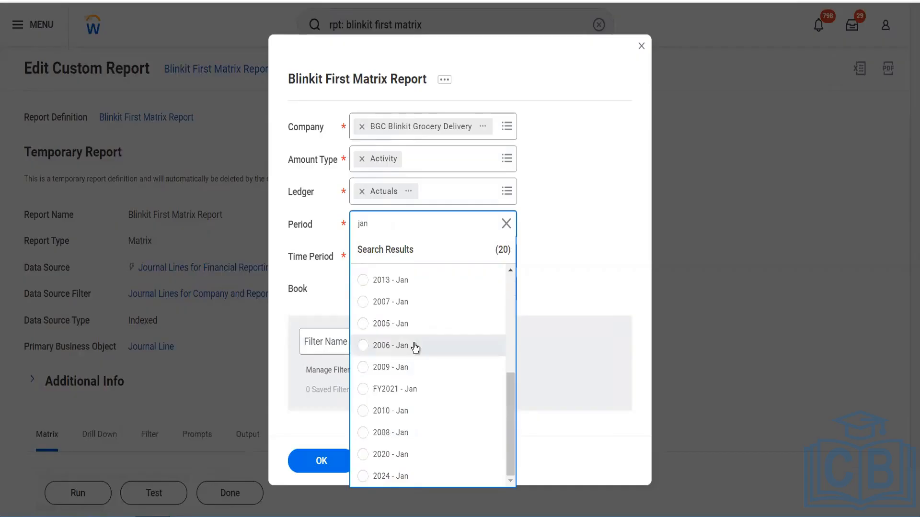
pyautogui.scroll(5, 414, 346)
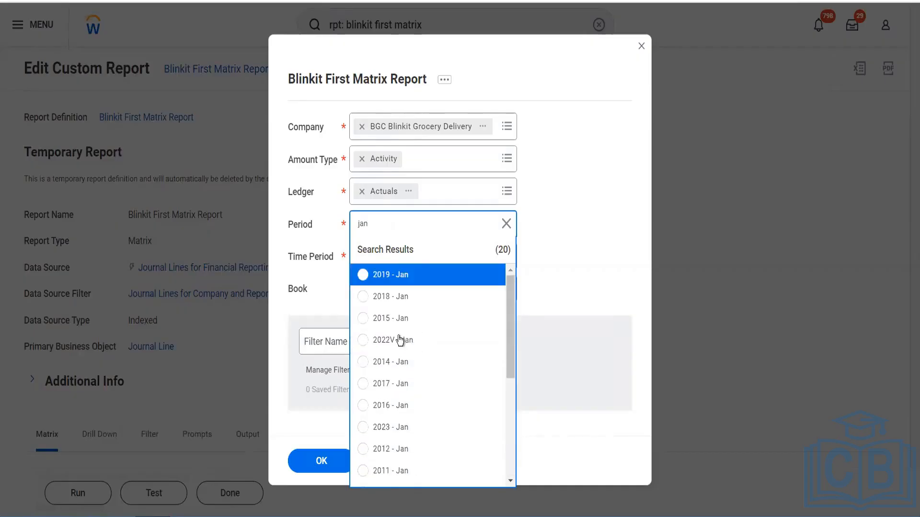
pyautogui.click(400, 341)
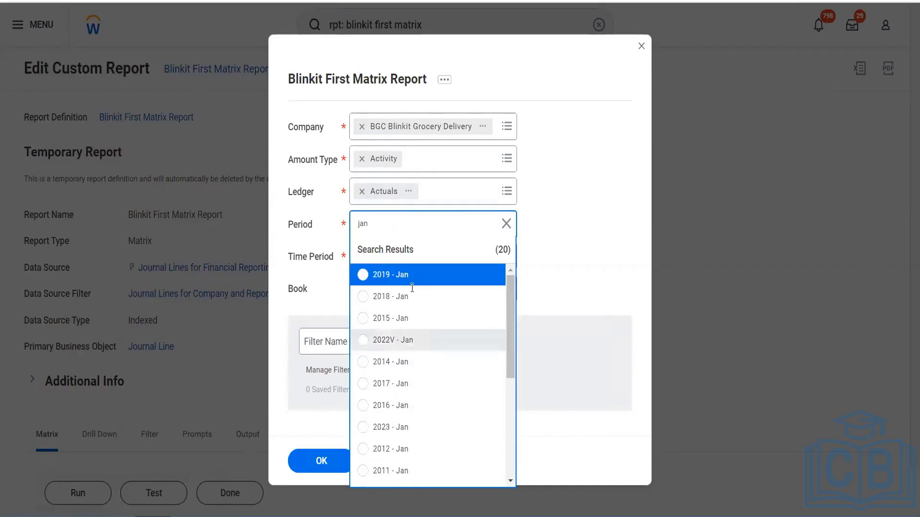
# Set the Time Period prompt to Current Period and run the report with the prompt values saved as filter BGC
pyautogui.click(389, 260)
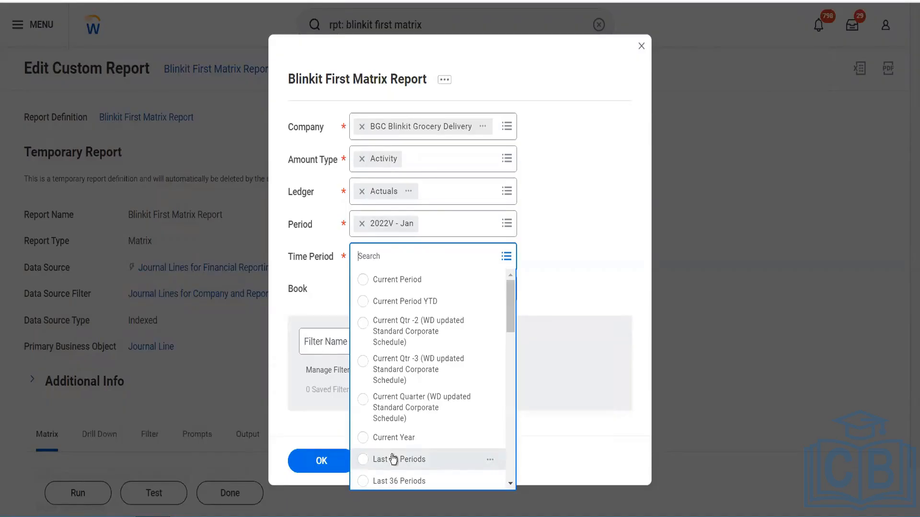
pyautogui.click(403, 282)
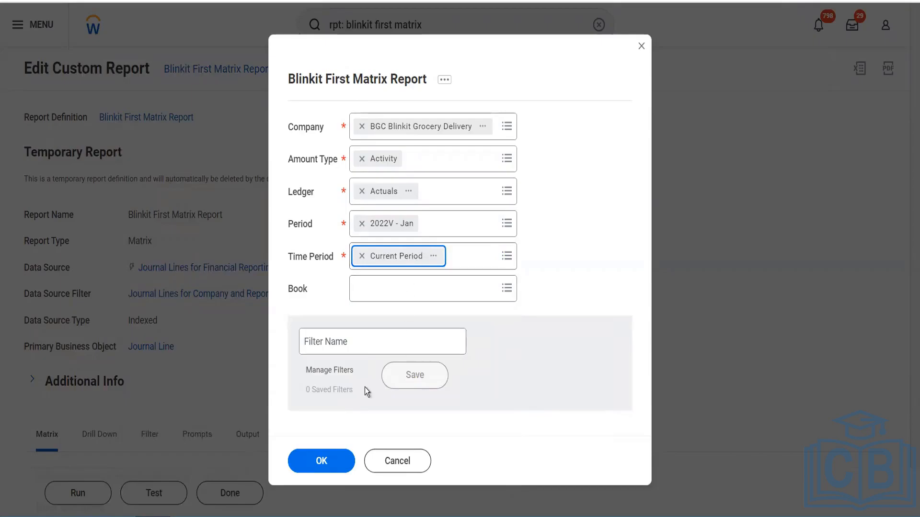
pyautogui.click(353, 338)
pyautogui.write('BGC')
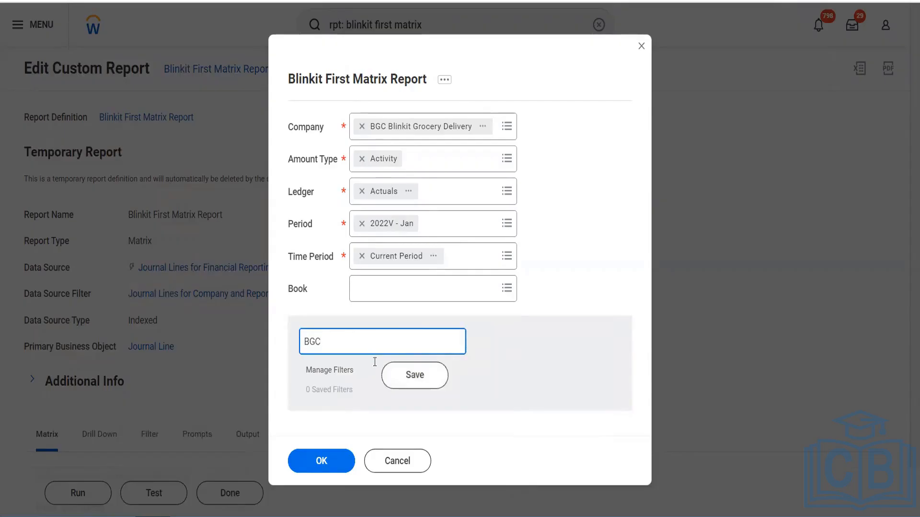
pyautogui.click(398, 382)
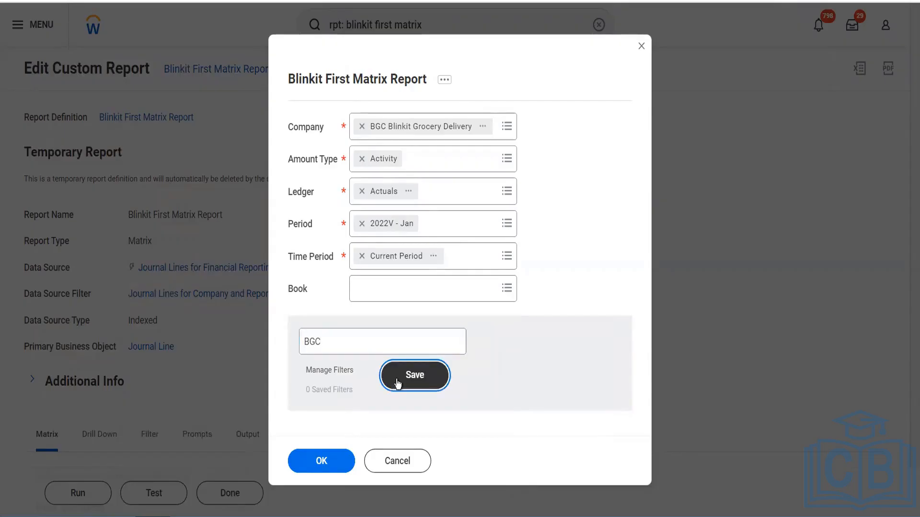
pyautogui.click(329, 457)
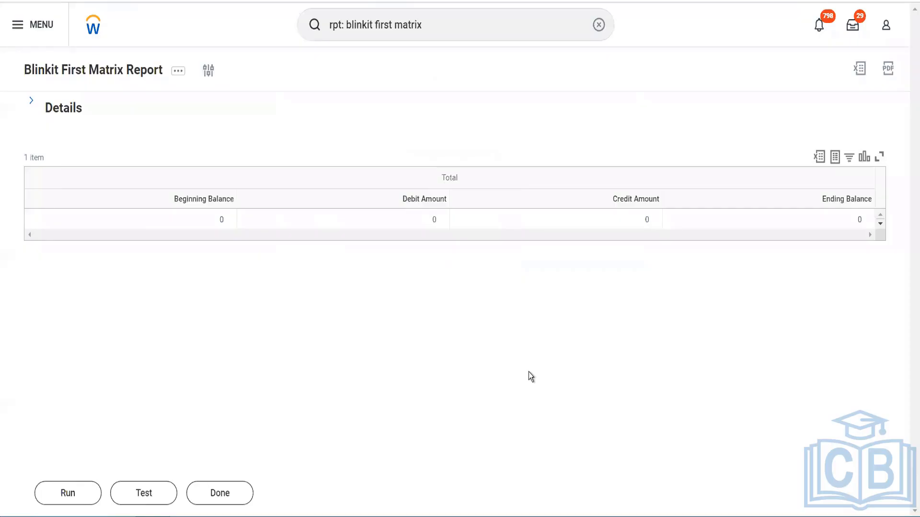
# Reopen the report's prompts and replace the company with GMS USA Global Modern Services,USA by searching for "gms usa"
pyautogui.click(209, 72)
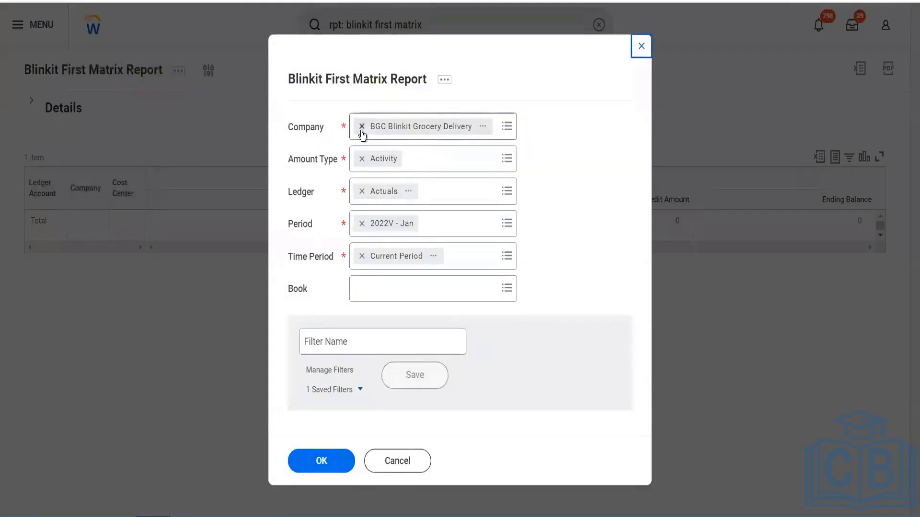
pyautogui.click(361, 127)
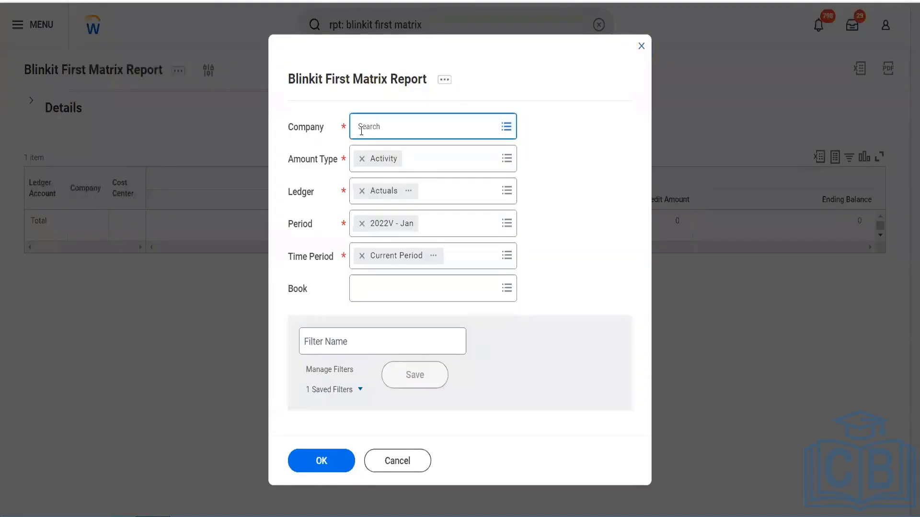
pyautogui.write('gms usa')
pyautogui.press('Return')
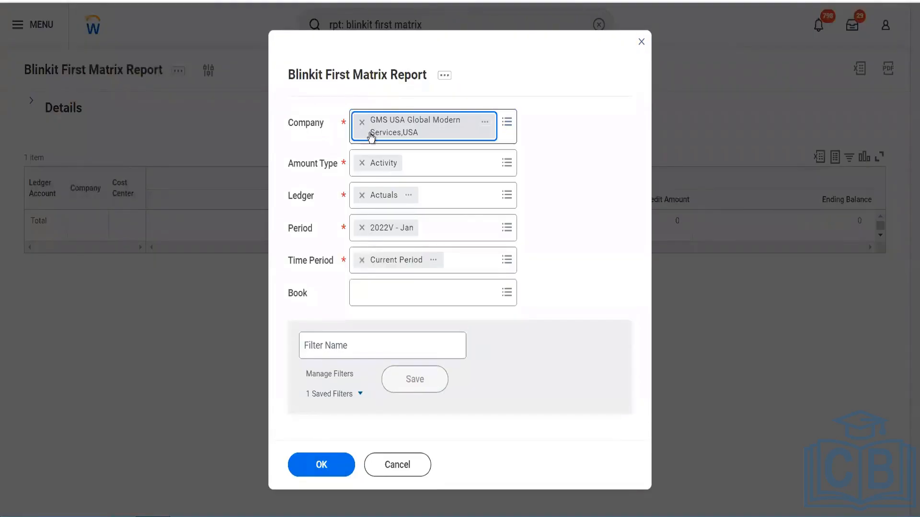
# Save the prompt values as a filter named GMS USA and run the report
pyautogui.click(362, 348)
pyautogui.write('GMS USA')
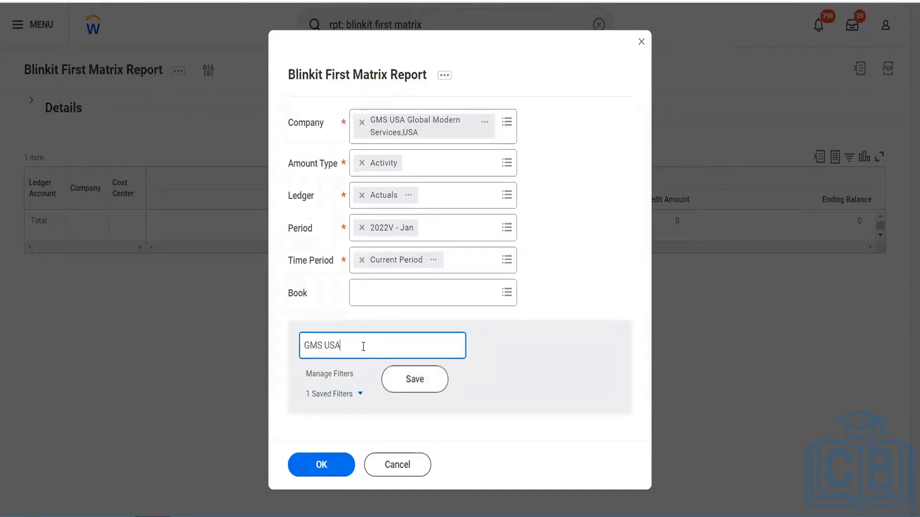
pyautogui.click(401, 381)
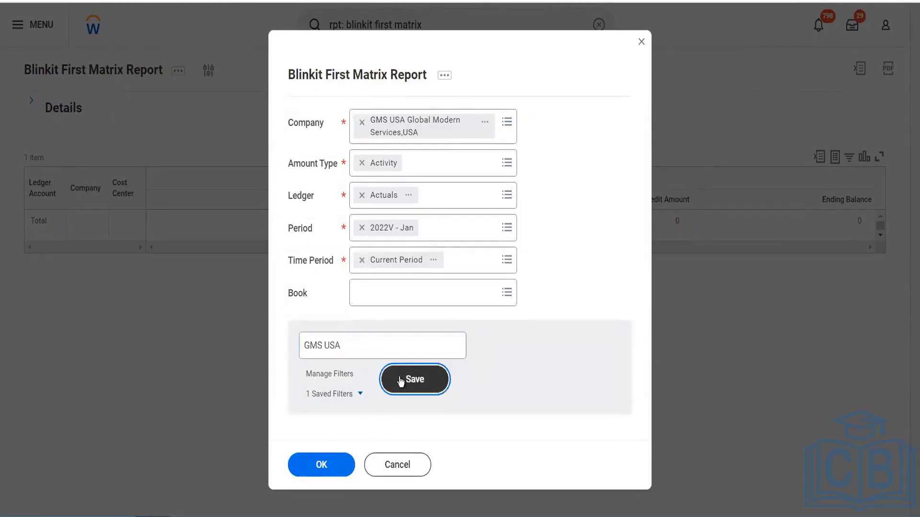
pyautogui.click(324, 467)
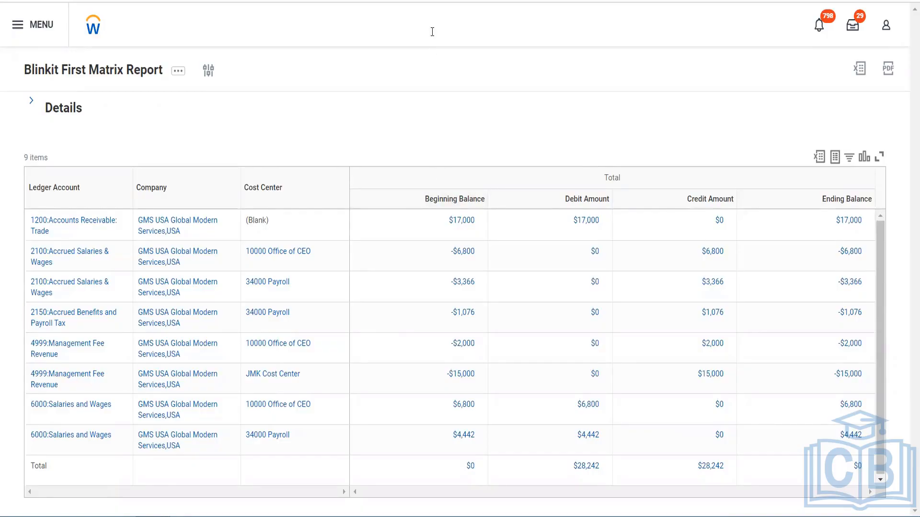
# Search for "cr cust repo" and open the Create Custom Report task
pyautogui.moveTo(432, 31); pyautogui.dragTo(313, 25)
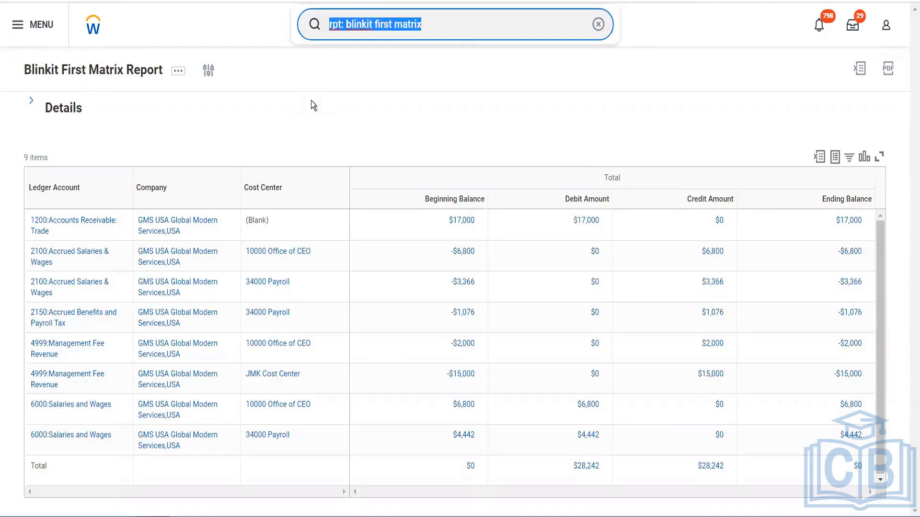
pyautogui.write('cr')
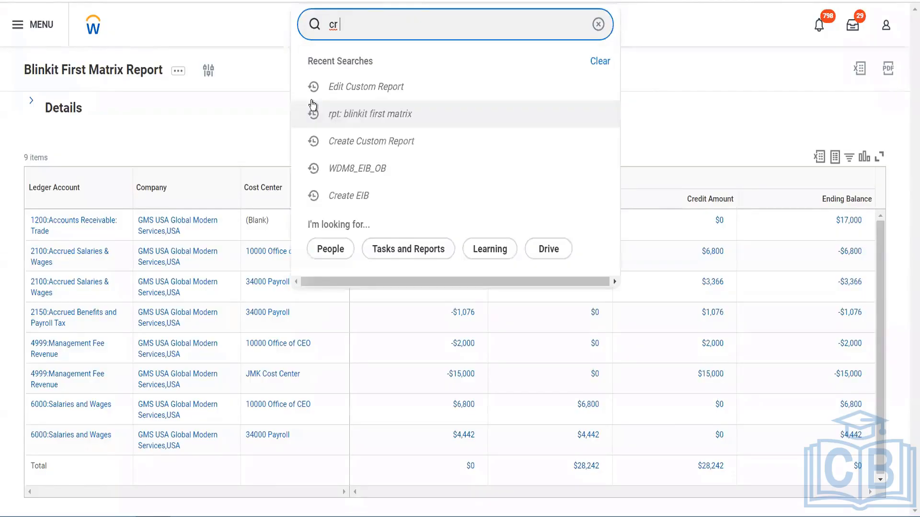
pyautogui.write(' cust repo')
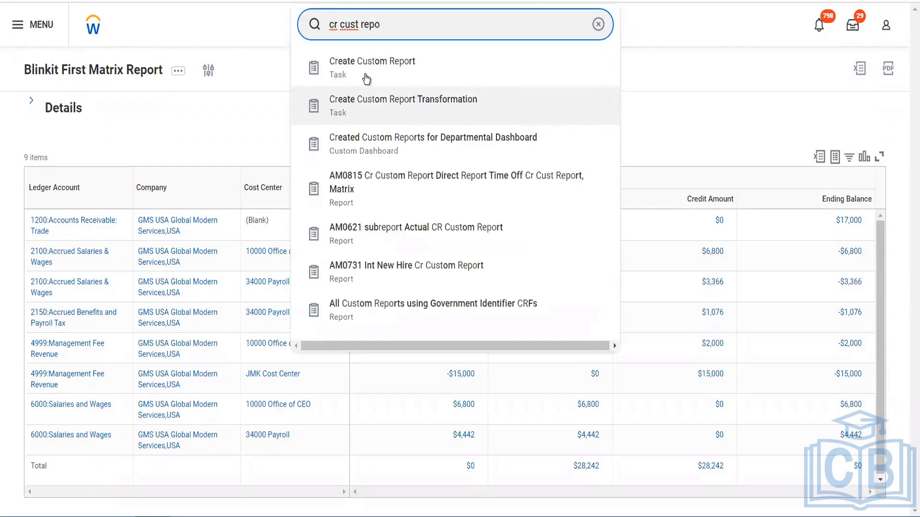
pyautogui.click(366, 73)
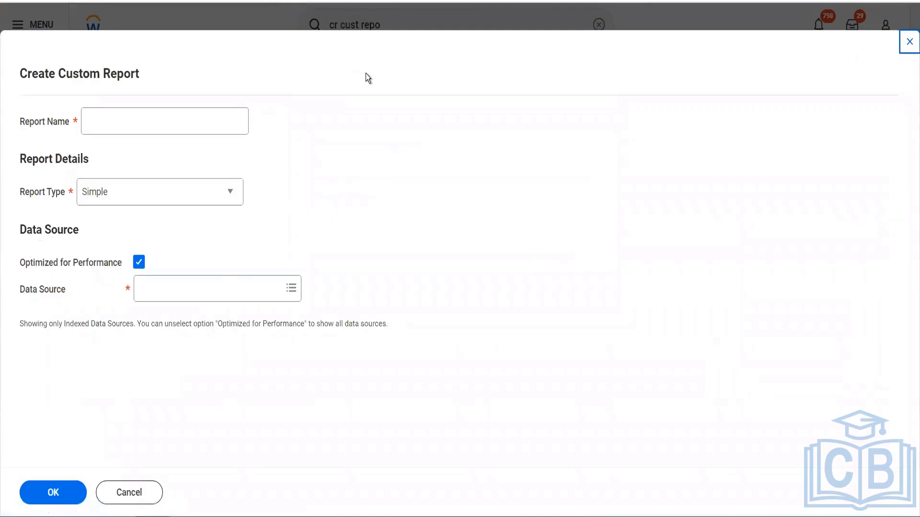
# Name the new report Blinkit First Composite Report and set its report type to Composite
pyautogui.click(179, 114)
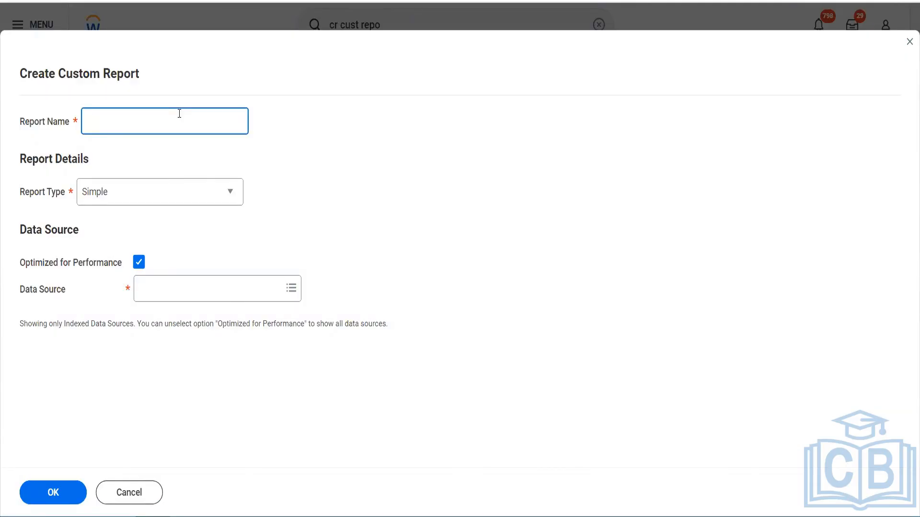
pyautogui.write('C')
pyautogui.press('BackSpace')
pyautogui.write('Blinkit First Comp')
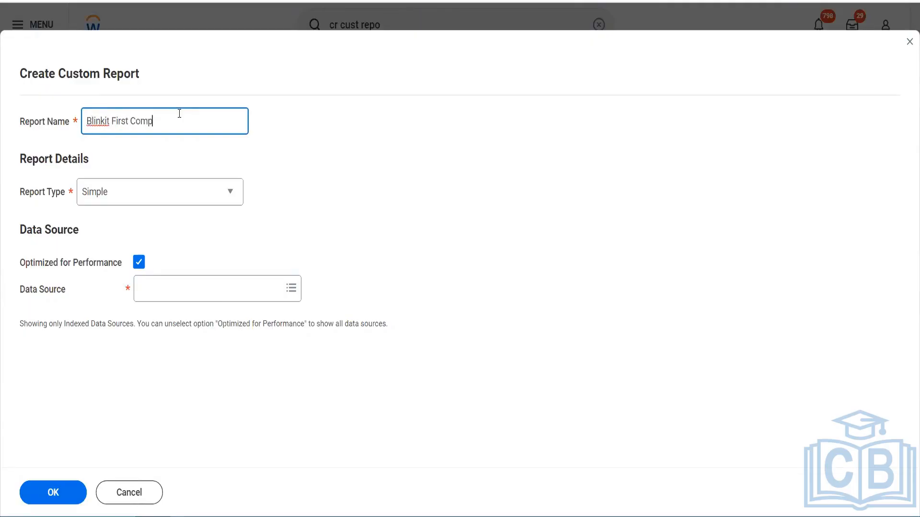
pyautogui.write('osite Report')
pyautogui.click(167, 198)
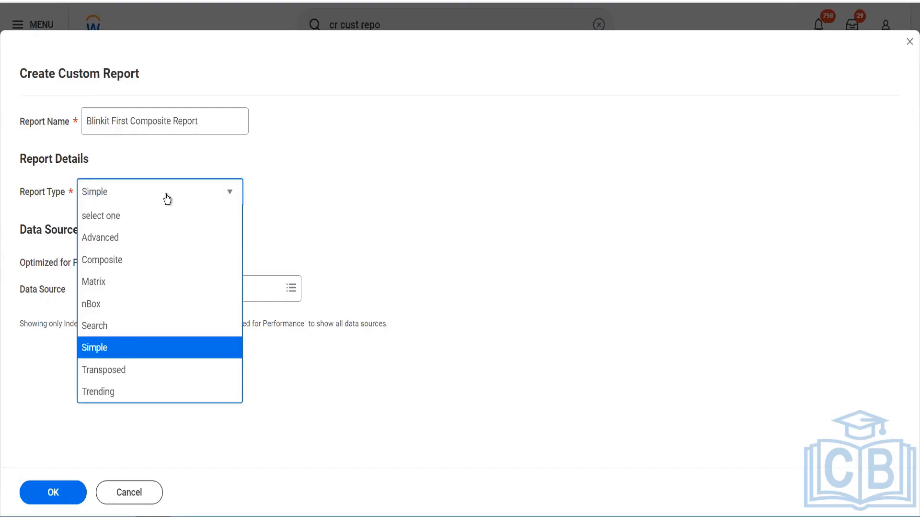
pyautogui.click(125, 261)
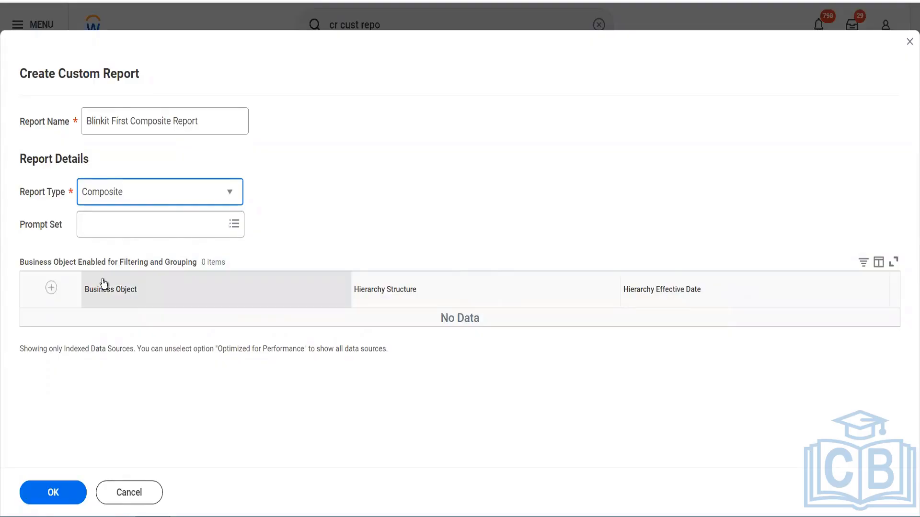
# Add a row for filtering and grouping with Ledger Account as its business object
pyautogui.click(52, 297)
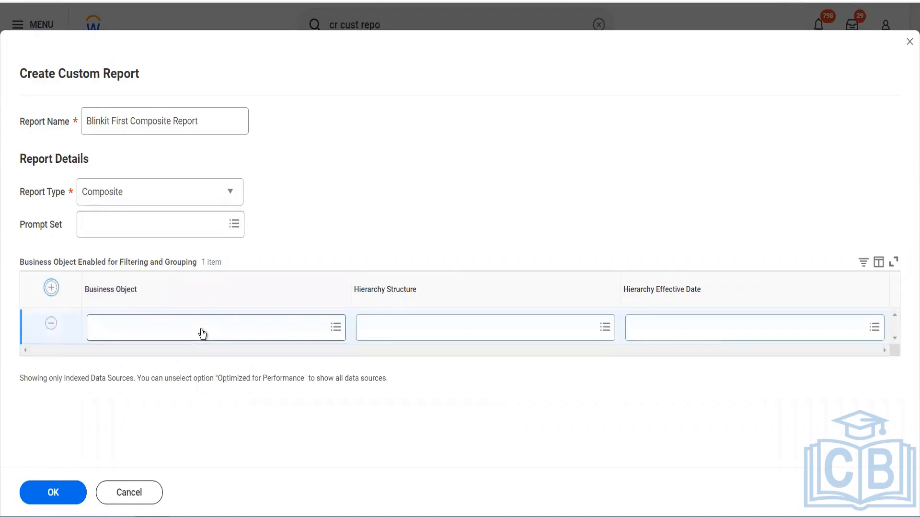
pyautogui.click(202, 330)
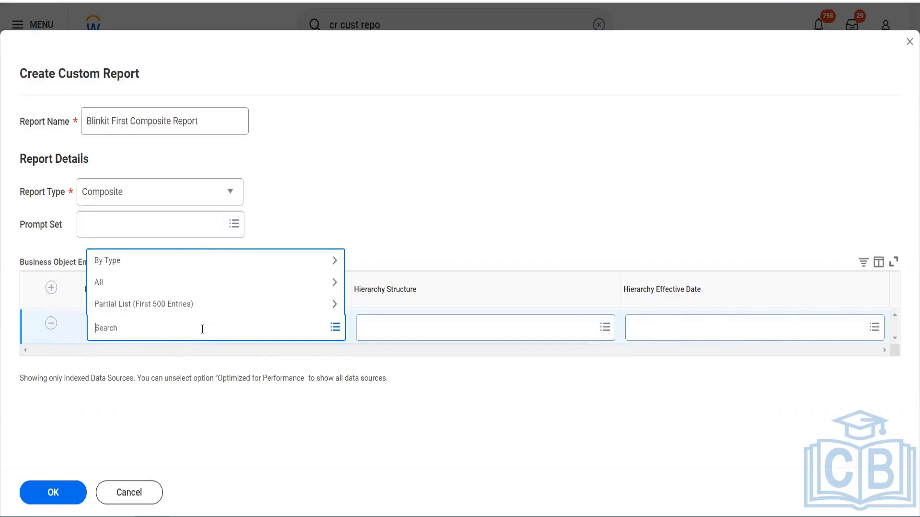
pyautogui.write('ledger accoutnt')
pyautogui.press('Return')
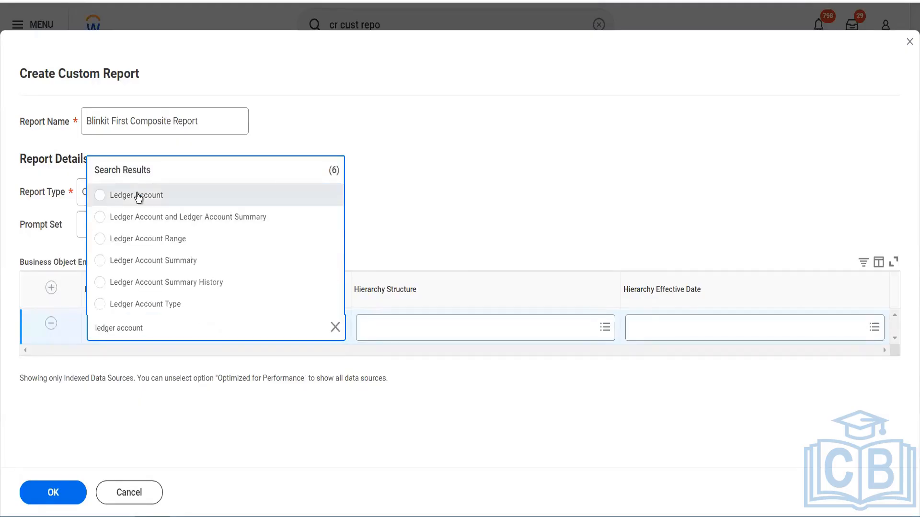
pyautogui.click(137, 195)
# Add a second row with Company as its business object and create the composite report
pyautogui.click(51, 288)
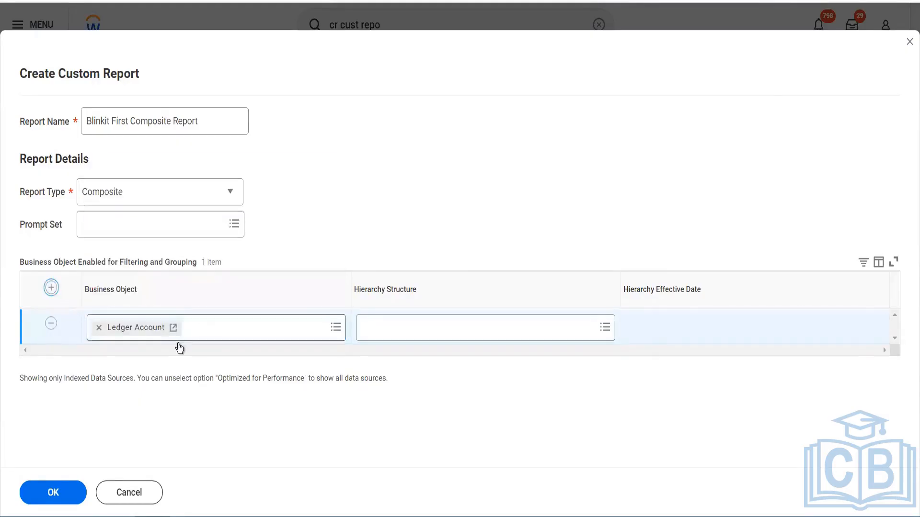
pyautogui.click(137, 334)
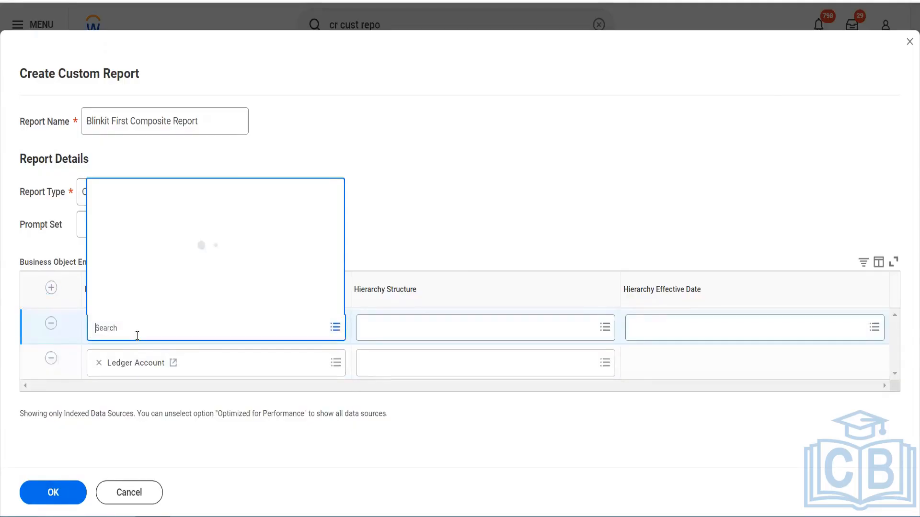
pyautogui.write('Company')
pyautogui.press('Return')
pyautogui.click(141, 80)
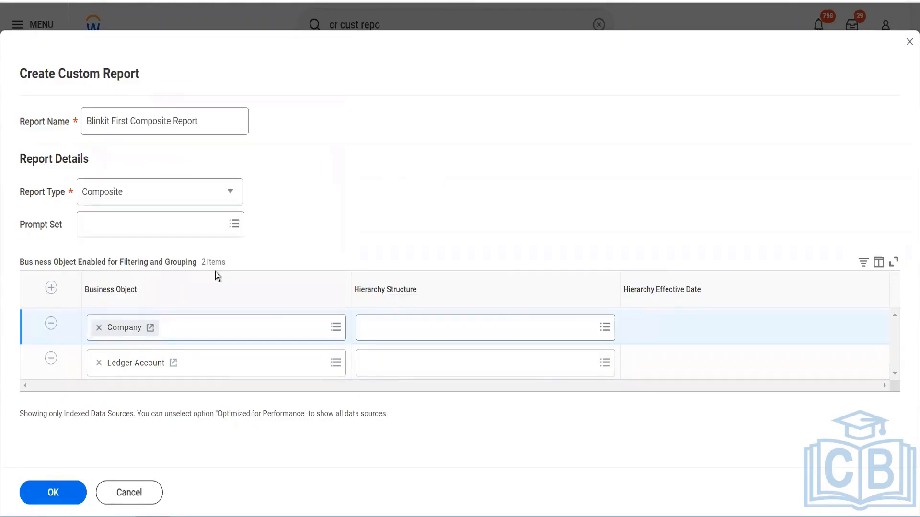
pyautogui.click(62, 492)
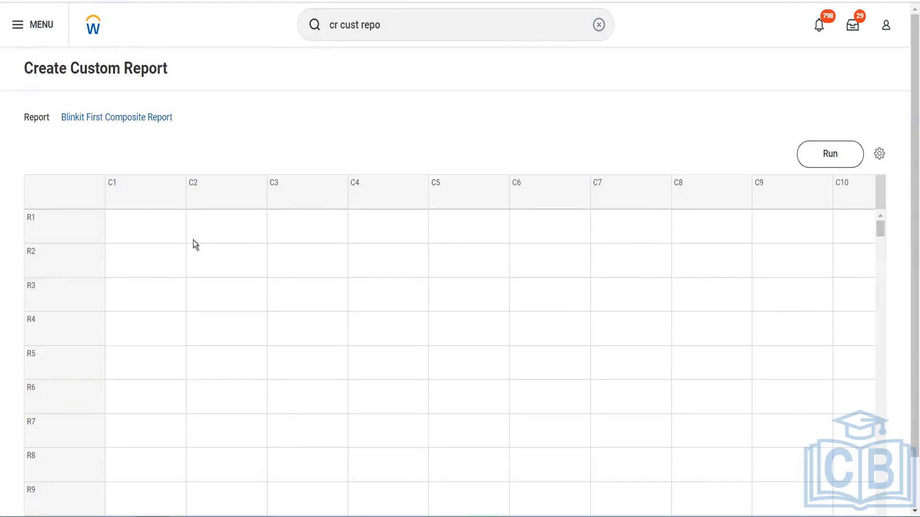
# Define column C1 as a control field named Ledger Account, using the Ledger Account business object
pyautogui.click(153, 198)
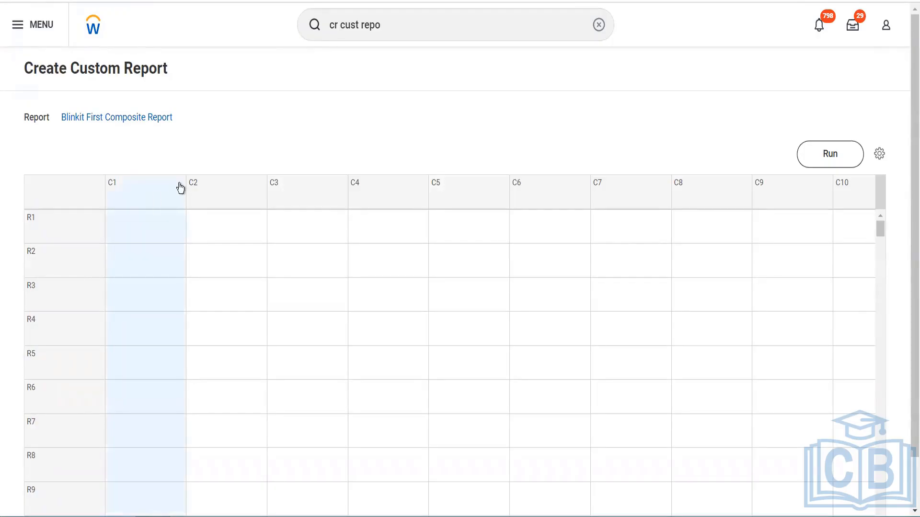
pyautogui.moveTo(180, 187)
pyautogui.click(180, 186)
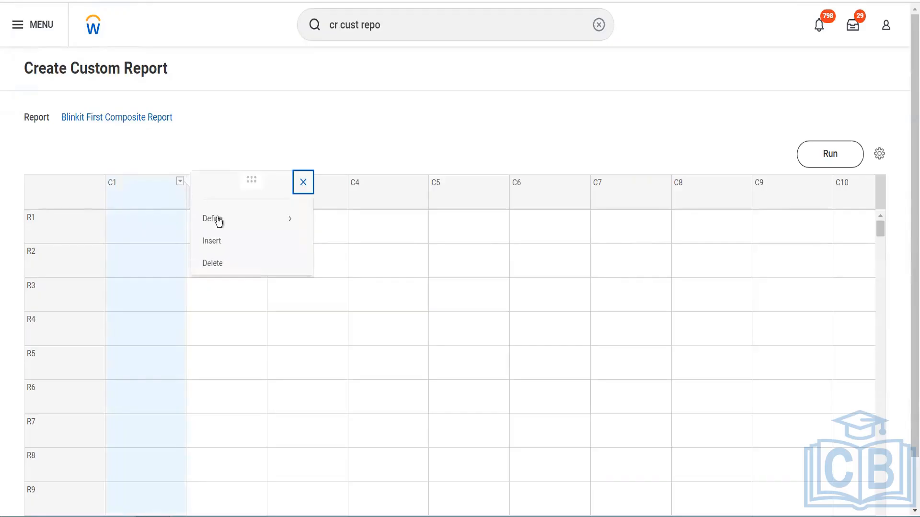
pyautogui.moveTo(231, 222)
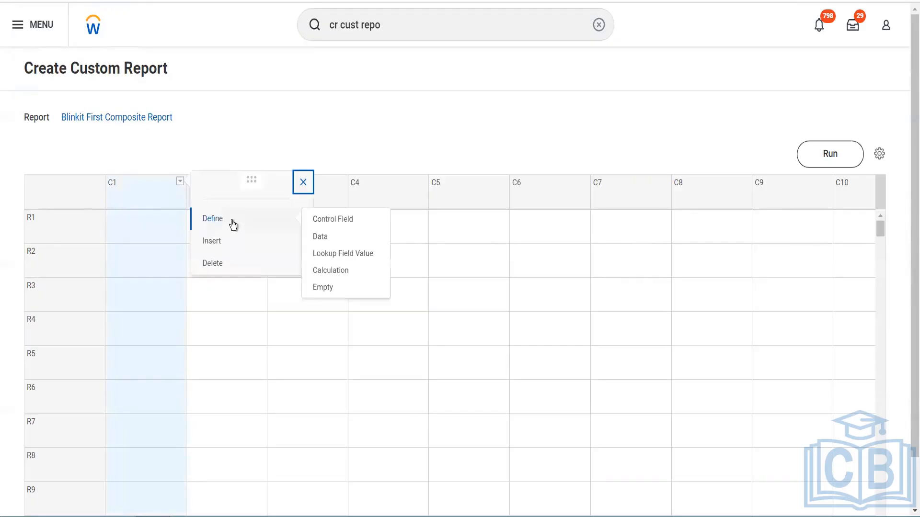
pyautogui.click(345, 225)
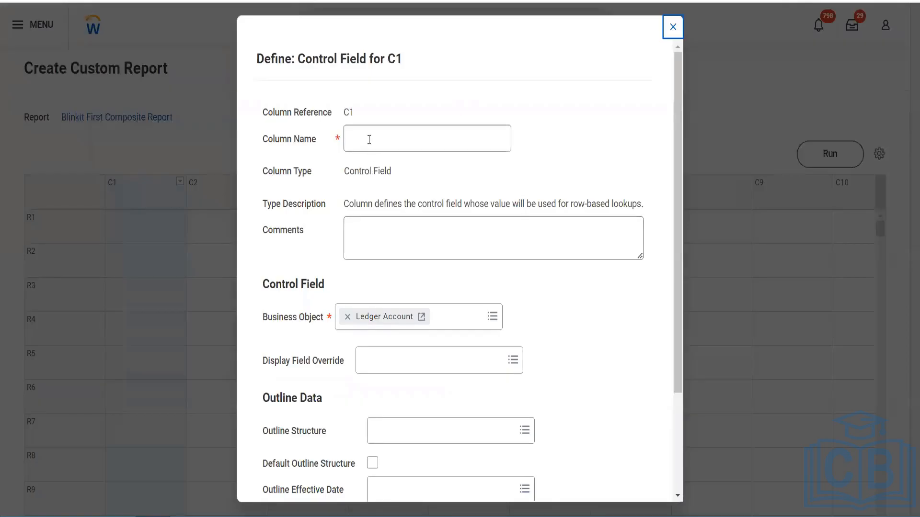
pyautogui.click(369, 139)
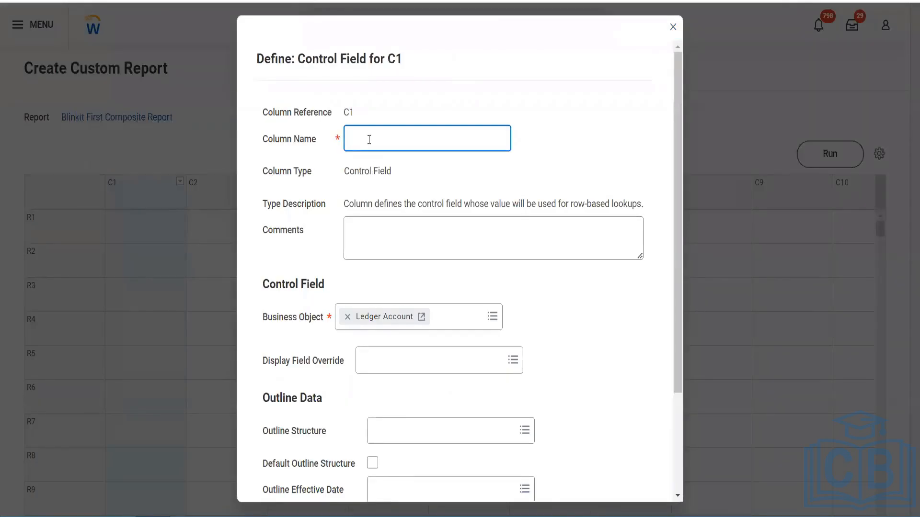
pyautogui.write('Ledger Account')
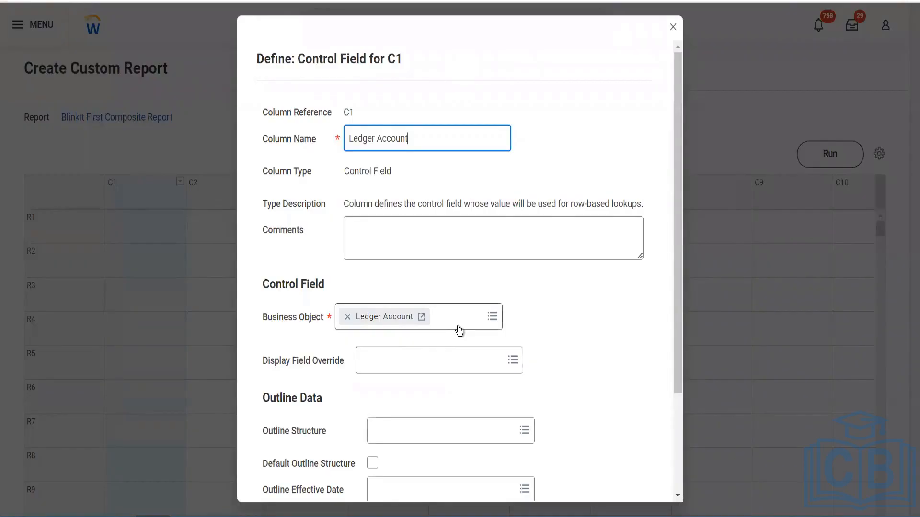
pyautogui.click(491, 320)
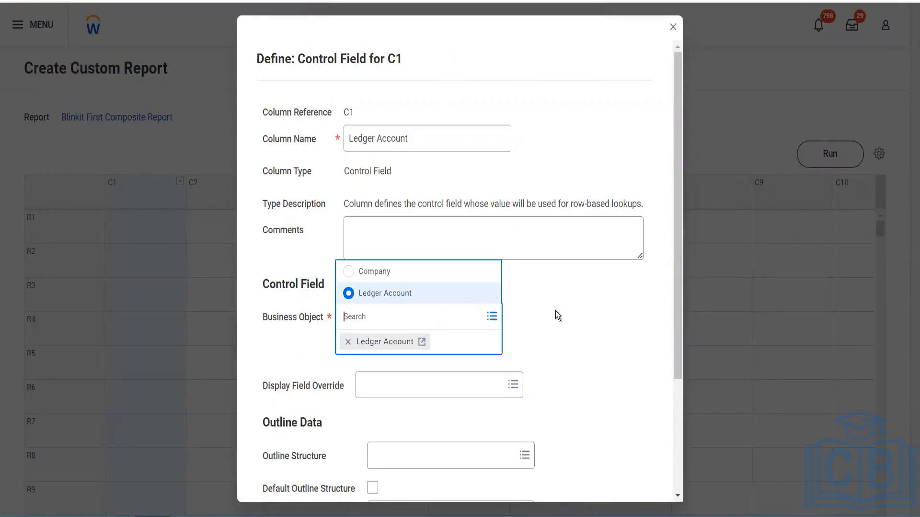
pyautogui.scroll(-2, 555, 312)
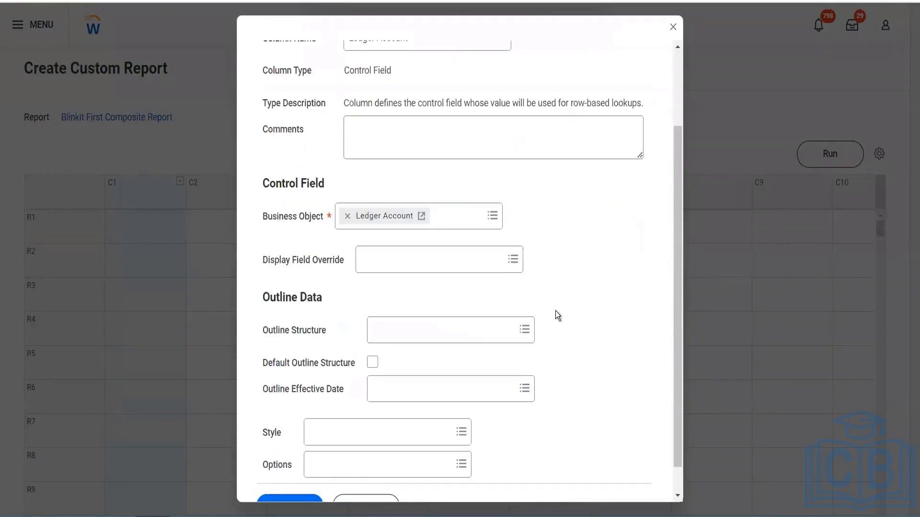
pyautogui.scroll(-1, 555, 312)
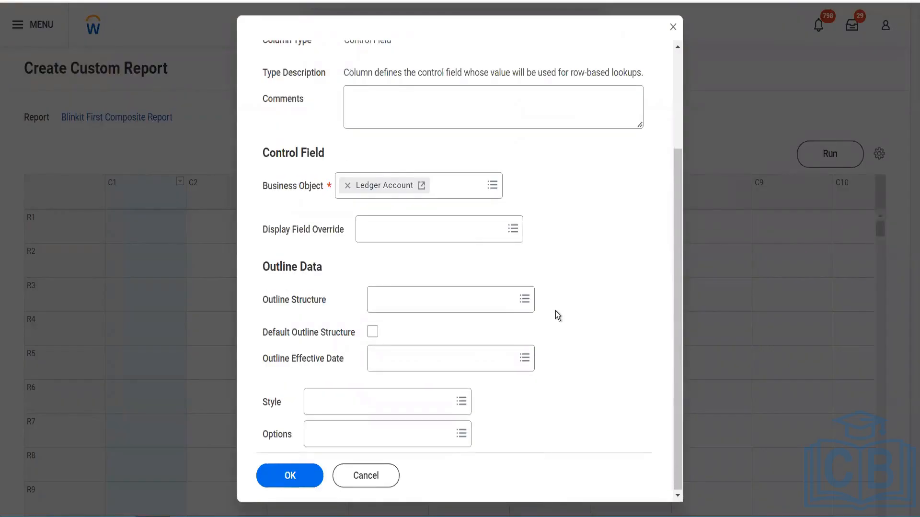
pyautogui.click(300, 472)
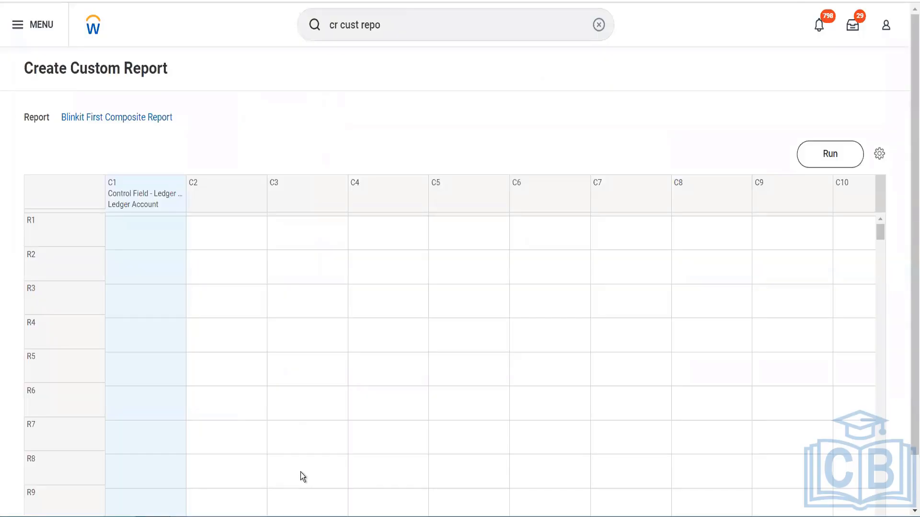
# Define column C2 as a control field named Company, using the Company business object
pyautogui.click(251, 193)
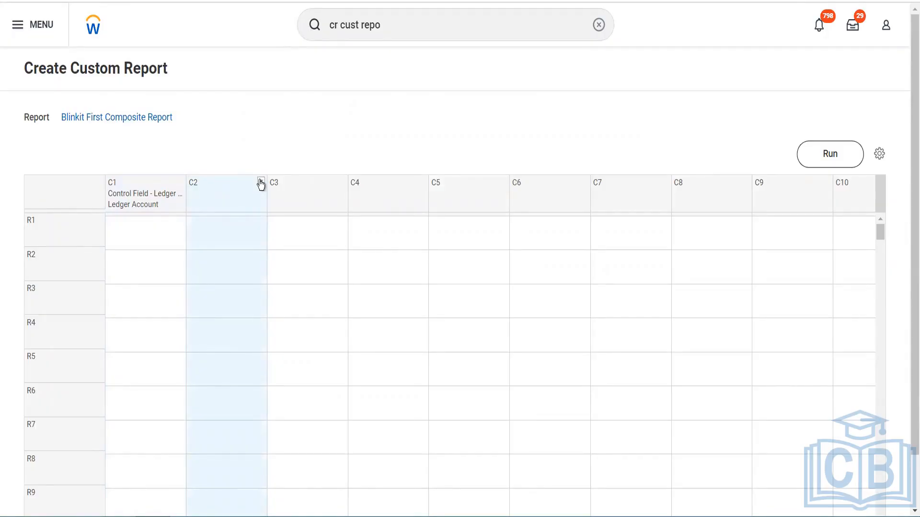
pyautogui.click(261, 182)
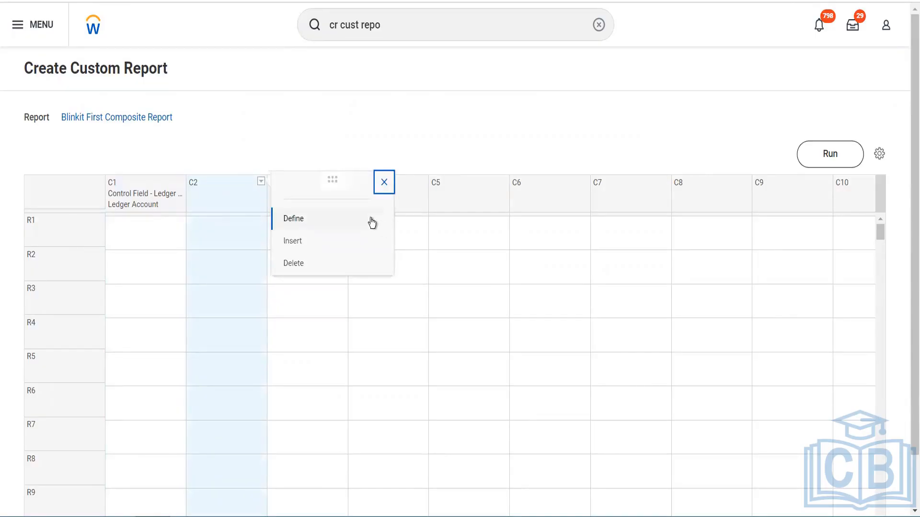
pyautogui.moveTo(372, 222)
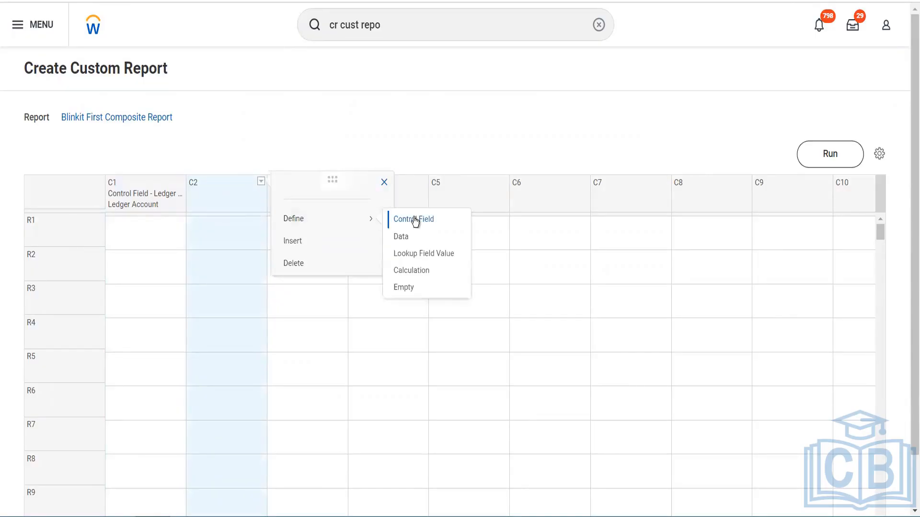
pyautogui.click(415, 220)
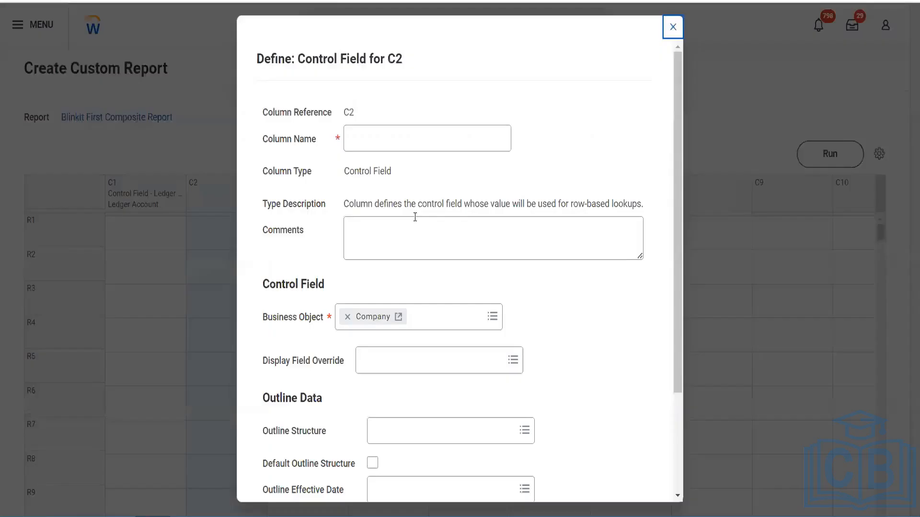
pyautogui.click(376, 140)
pyautogui.write('Compa')
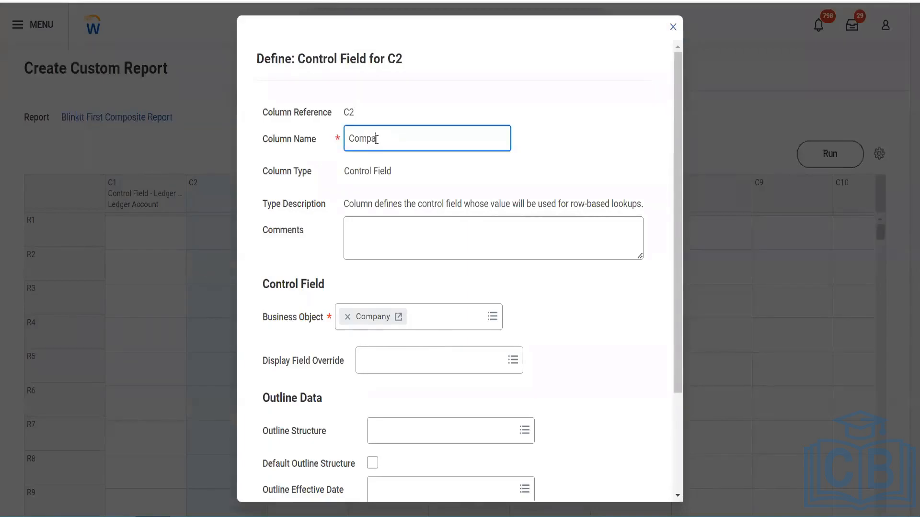
pyautogui.write('ny')
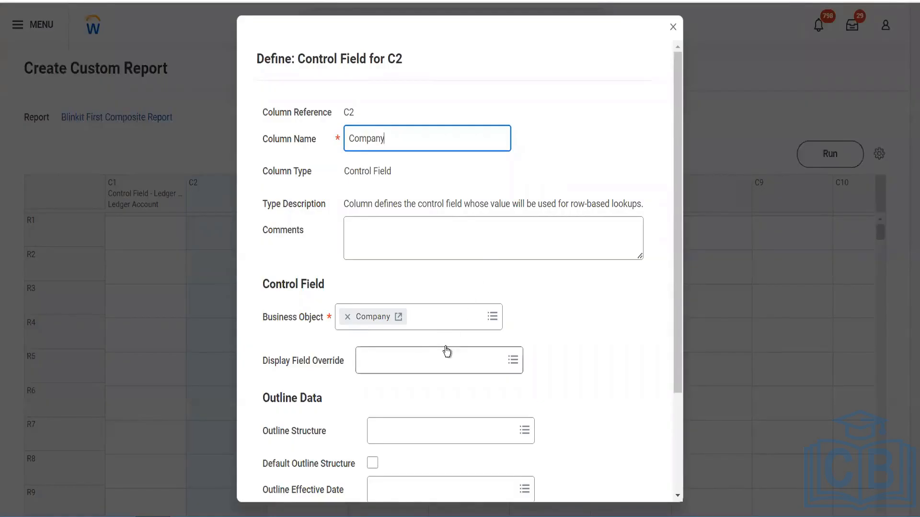
pyautogui.scroll(-3, 447, 352)
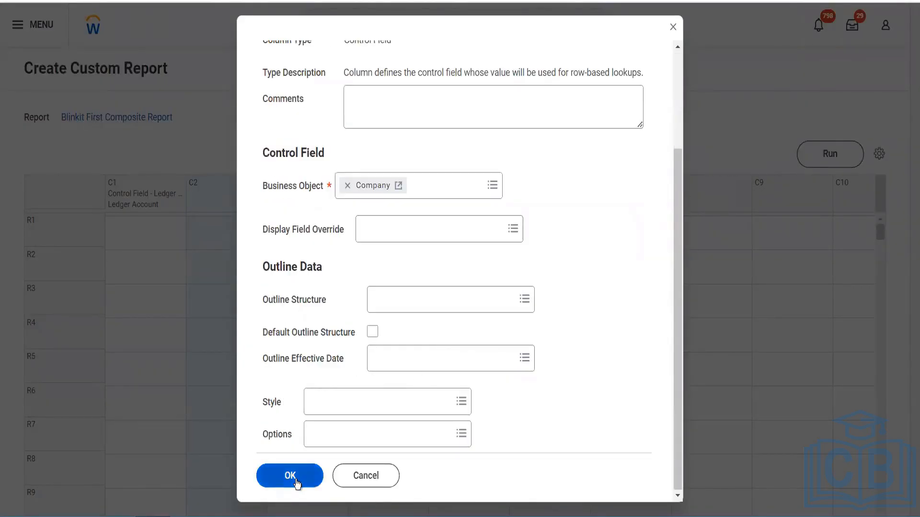
pyautogui.click(295, 478)
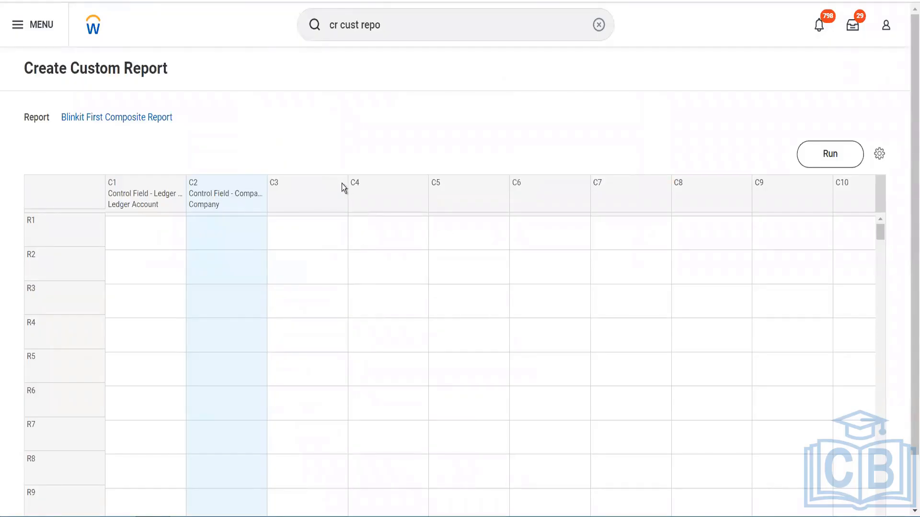
# Define column C3 as a data column and name it Beginning Balance
pyautogui.click(342, 184)
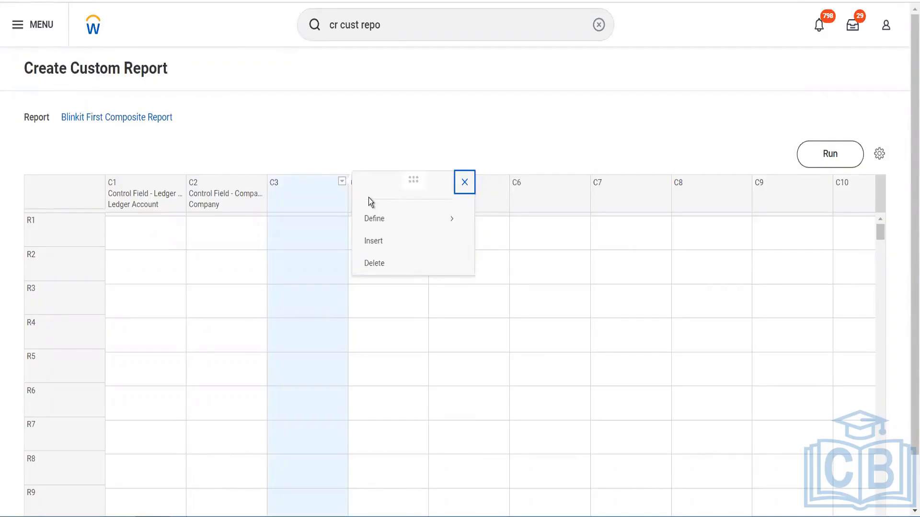
pyautogui.click(447, 227)
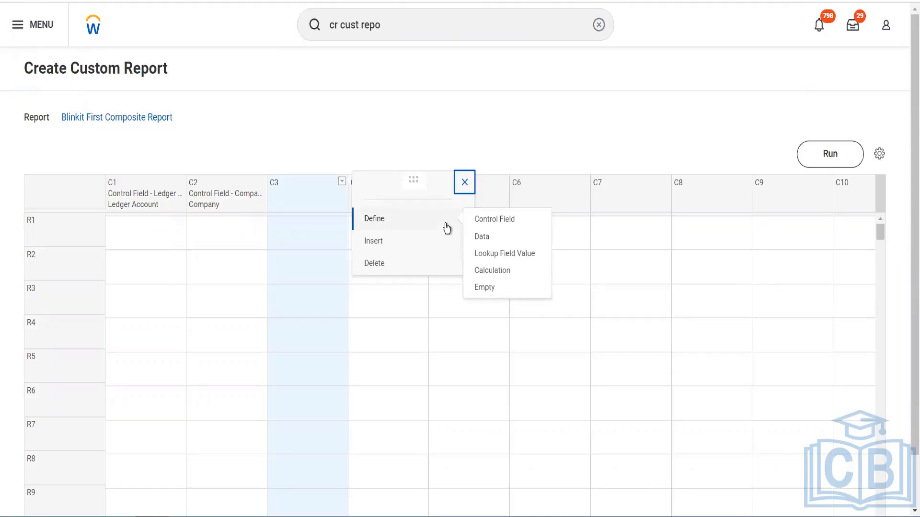
pyautogui.click(496, 241)
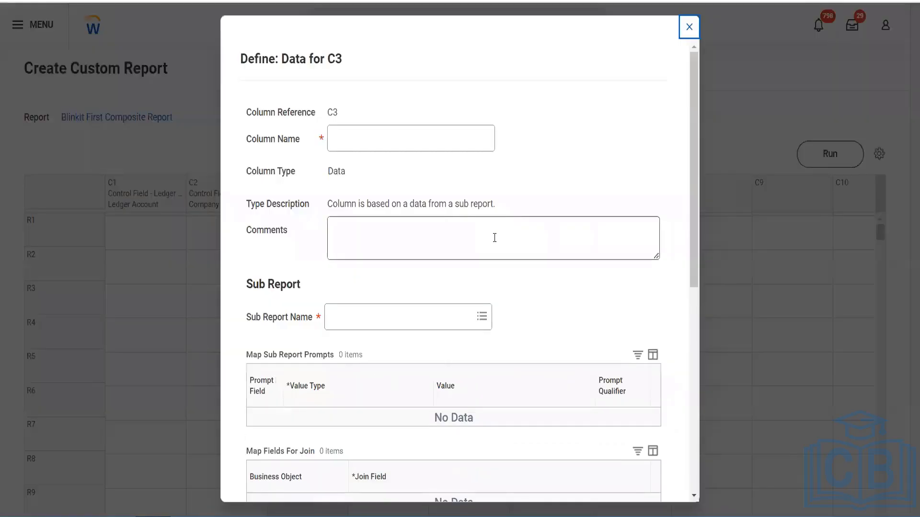
pyautogui.click(413, 137)
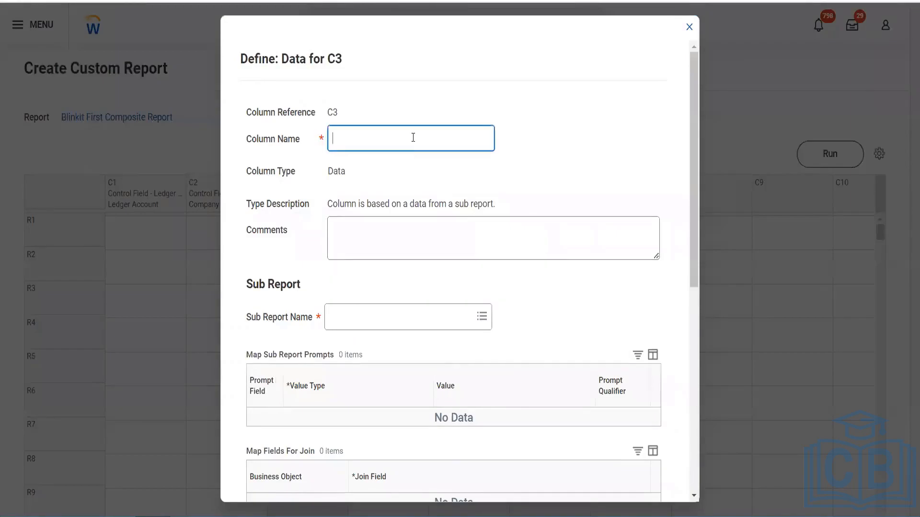
pyautogui.write('Beginin')
pyautogui.write('g')
pyautogui.press('BackSpace')
pyautogui.press('BackSpace')
pyautogui.press('BackSpace')
pyautogui.press('BackSpace')
pyautogui.write('ning Balance')
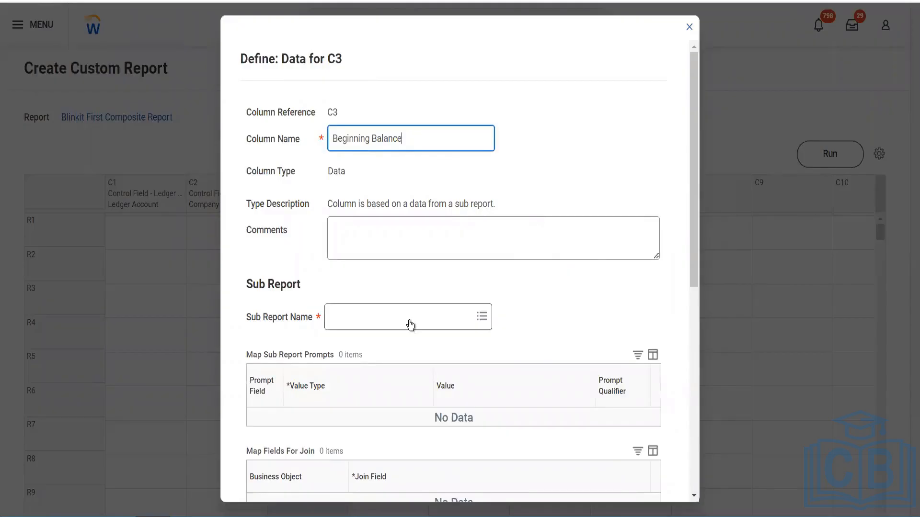
# Base column C3 on the sub report Blinkit First Matrix Report with Beginning Balance as the field to aggregate, and save the definition
pyautogui.click(383, 324)
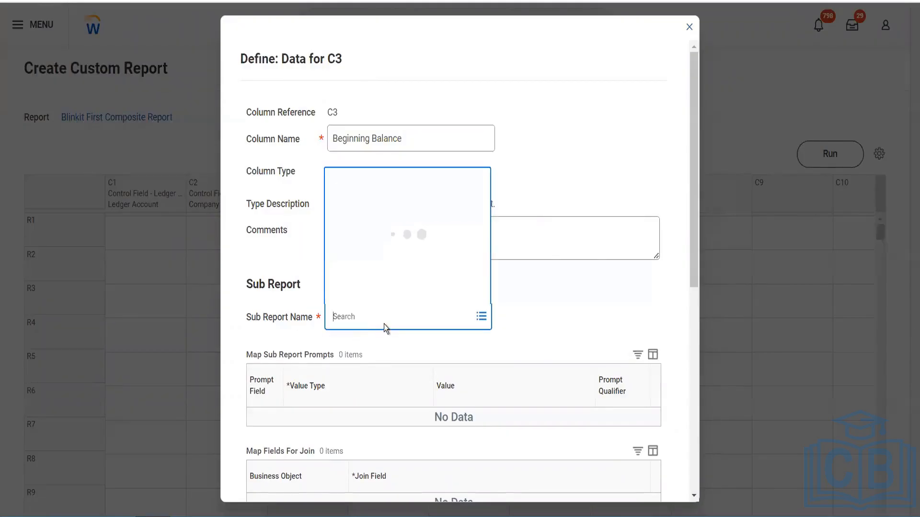
pyautogui.write('advance')
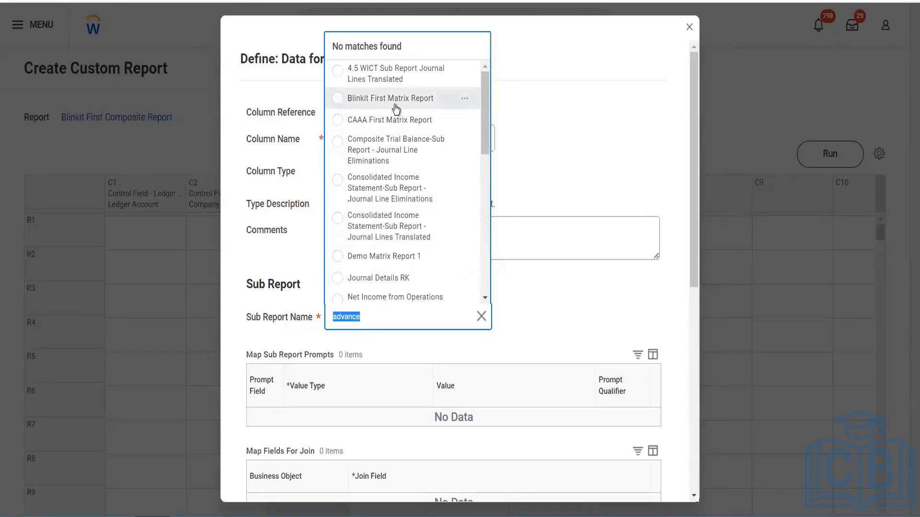
pyautogui.press('Return')
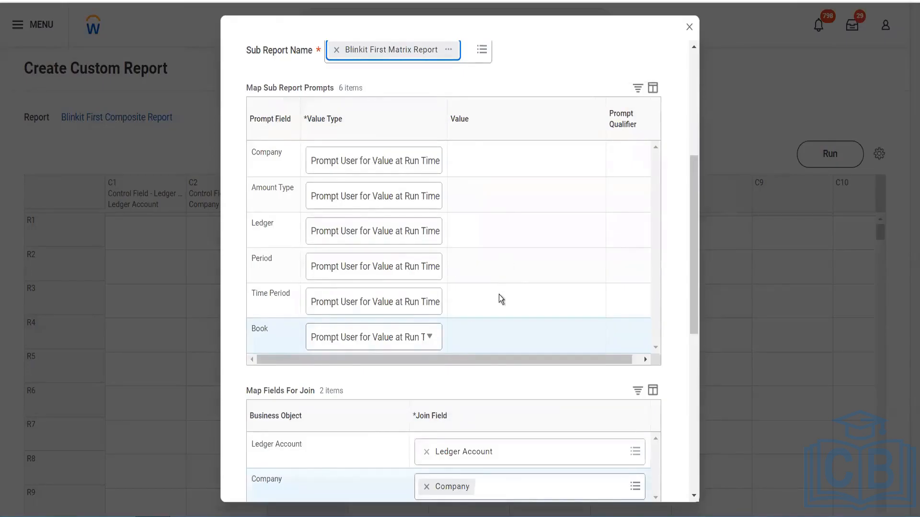
pyautogui.scroll(-3, 498, 295)
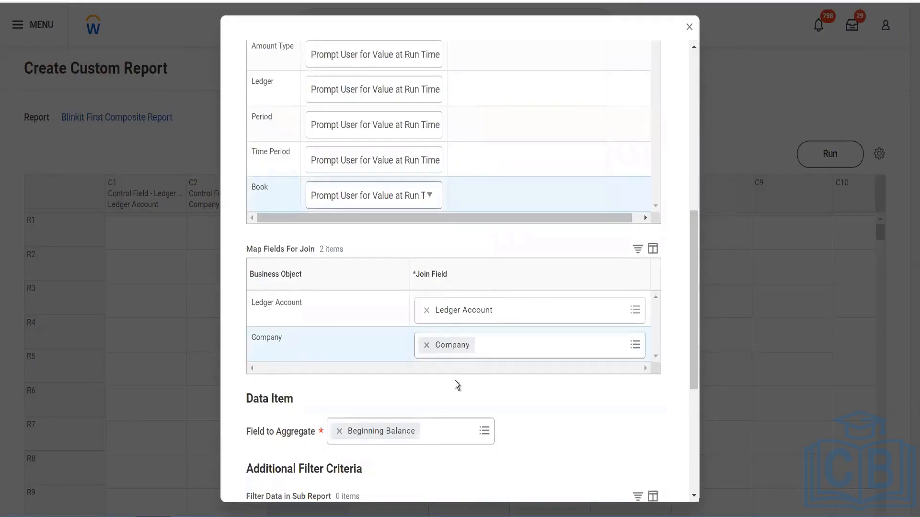
pyautogui.scroll(-4, 456, 383)
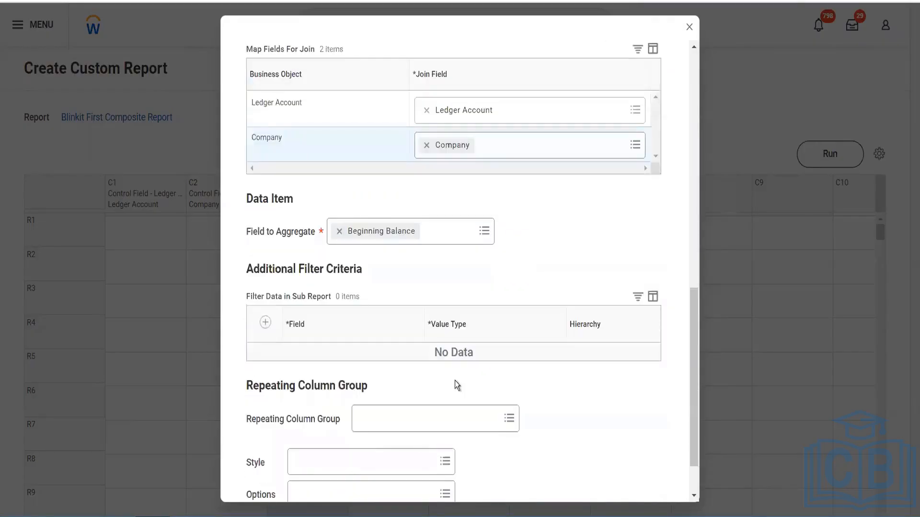
pyautogui.scroll(-2, 455, 385)
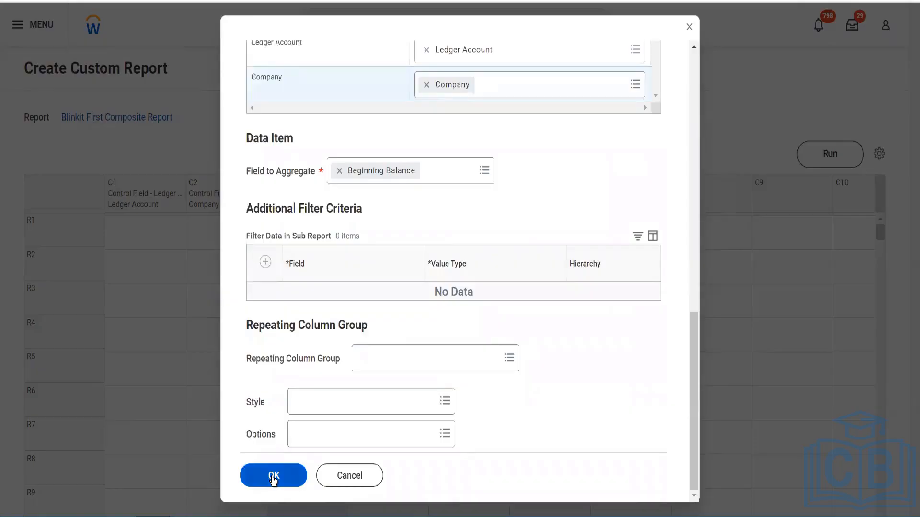
pyautogui.click(454, 171)
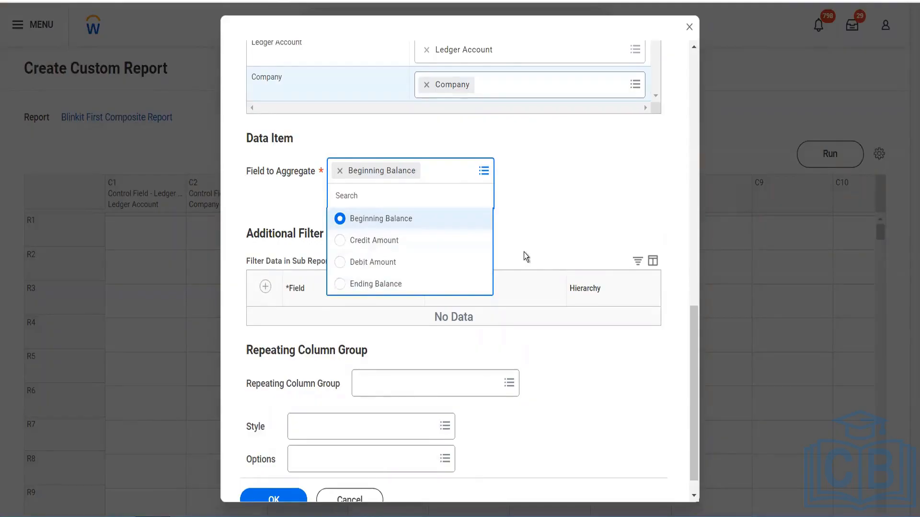
pyautogui.click(271, 495)
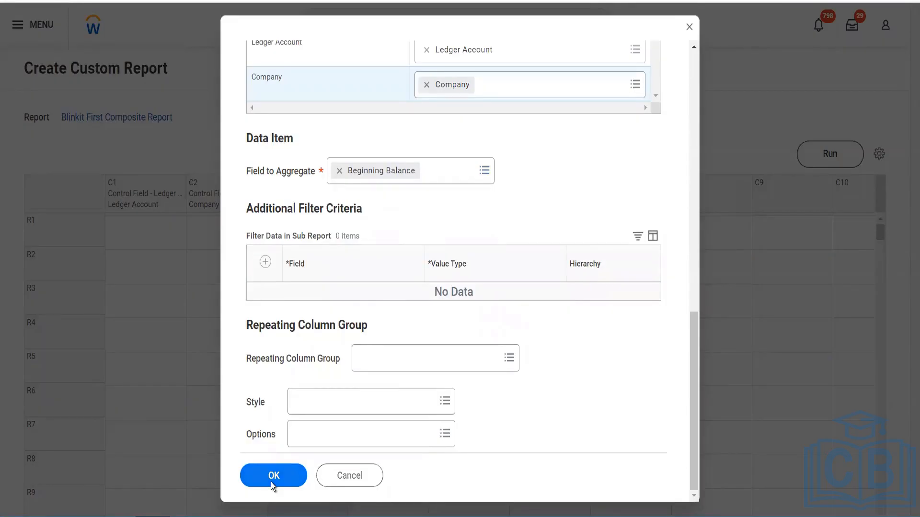
pyautogui.click(272, 482)
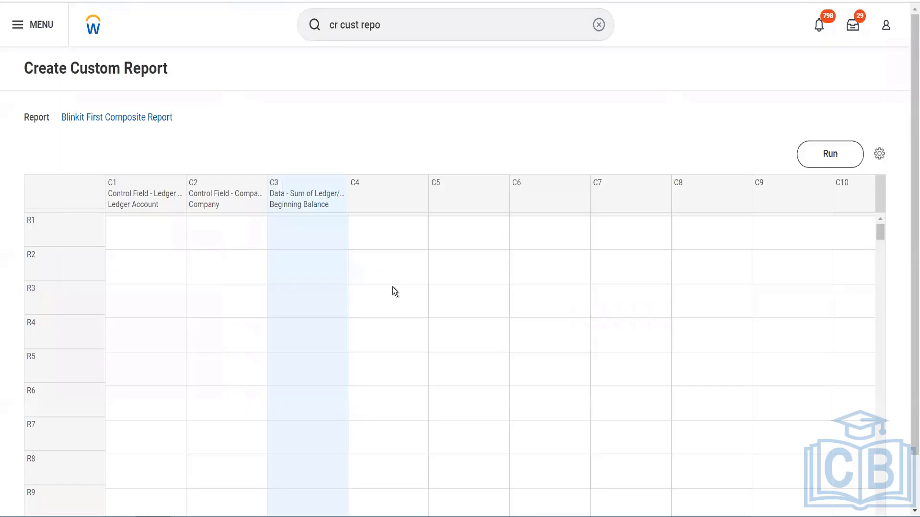
# Duplicate the Beginning Balance data column C3 into columns C4, C5 and C6
pyautogui.click(395, 197)
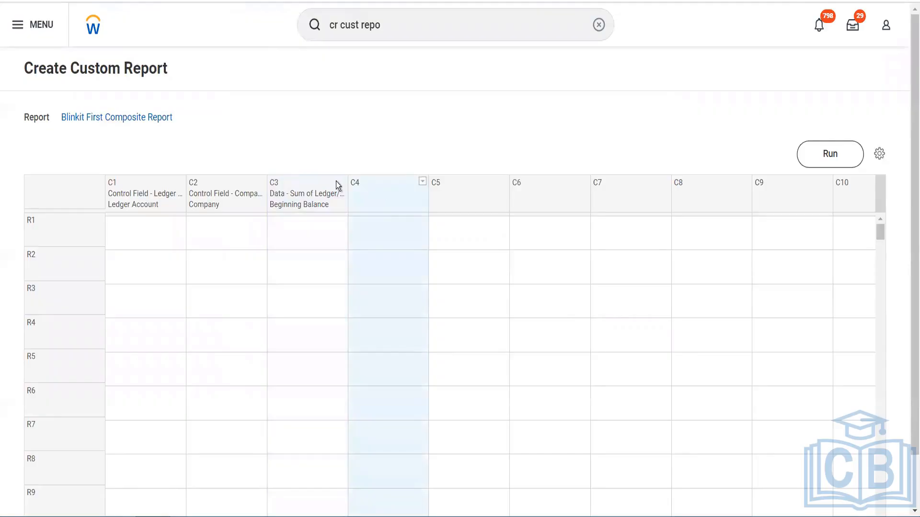
pyautogui.click(335, 181)
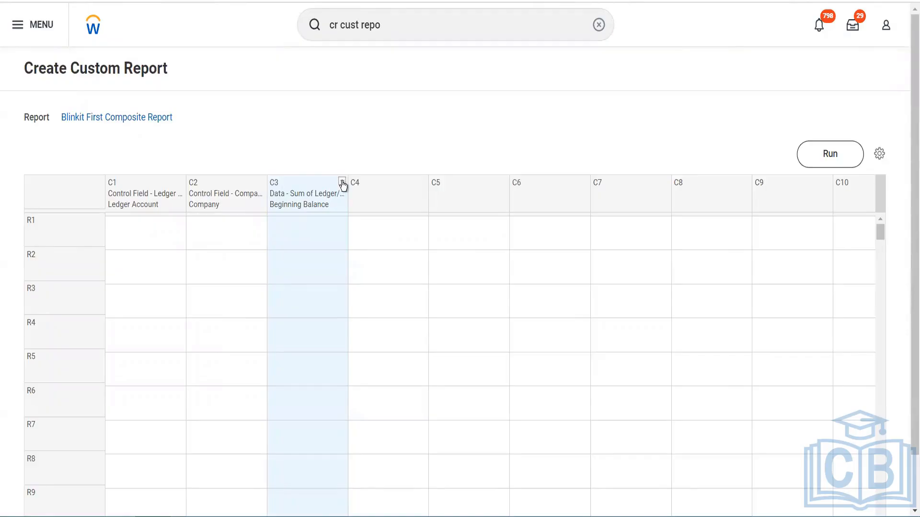
pyautogui.click(342, 182)
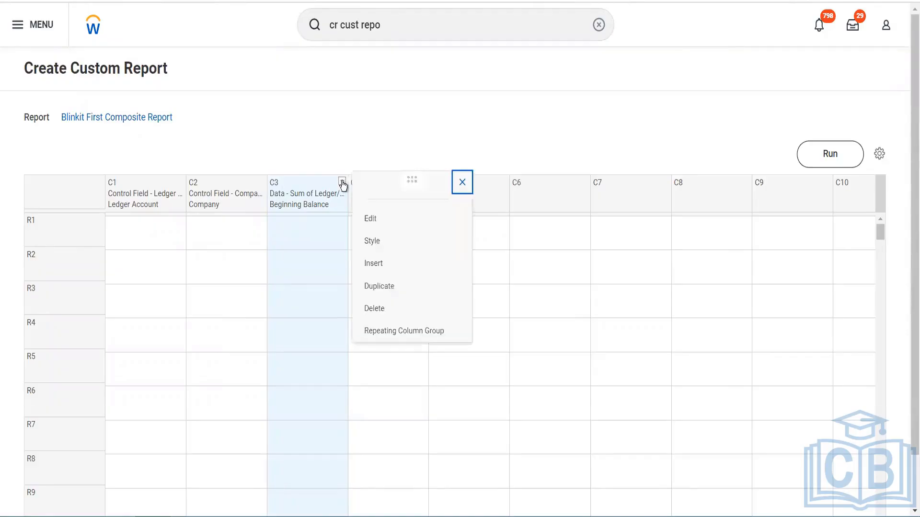
pyautogui.click(401, 288)
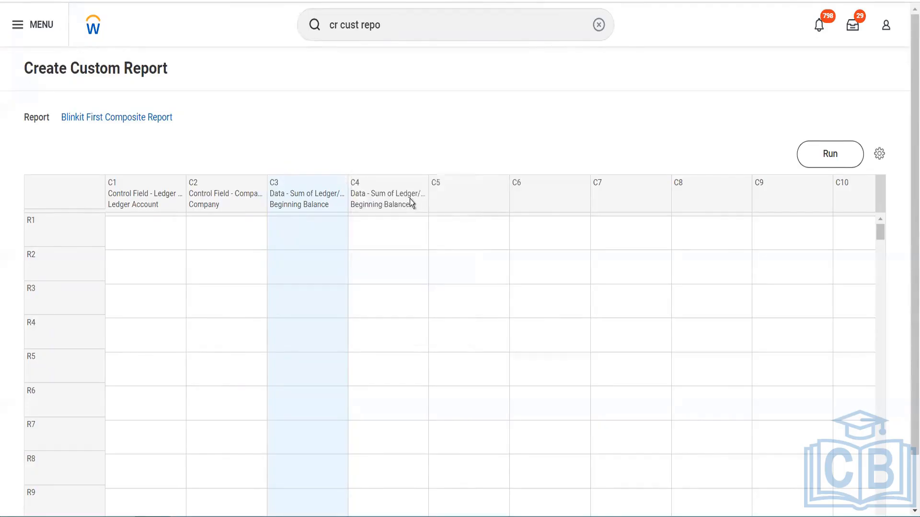
pyautogui.click(422, 181)
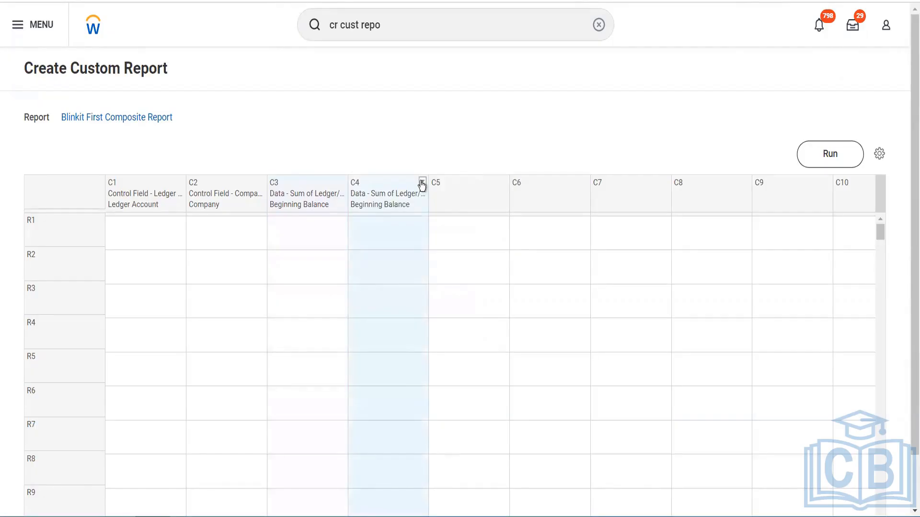
pyautogui.click(421, 183)
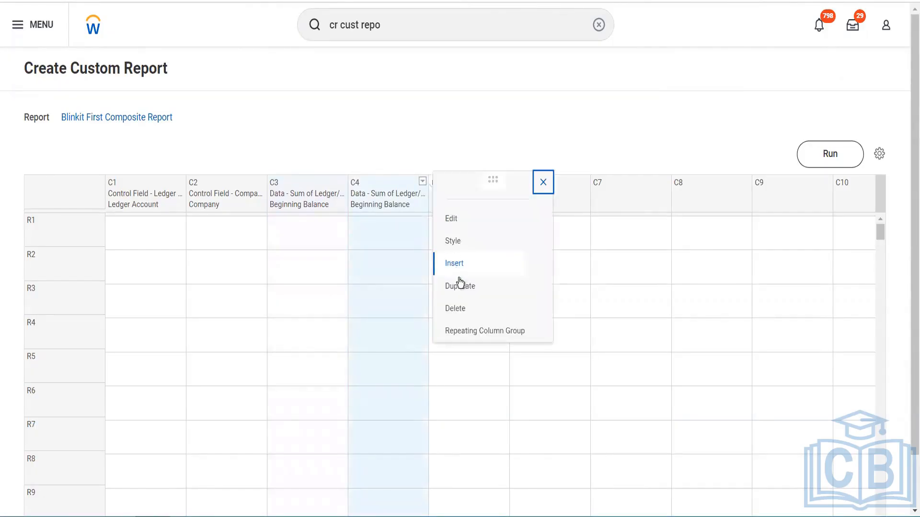
pyautogui.click(460, 287)
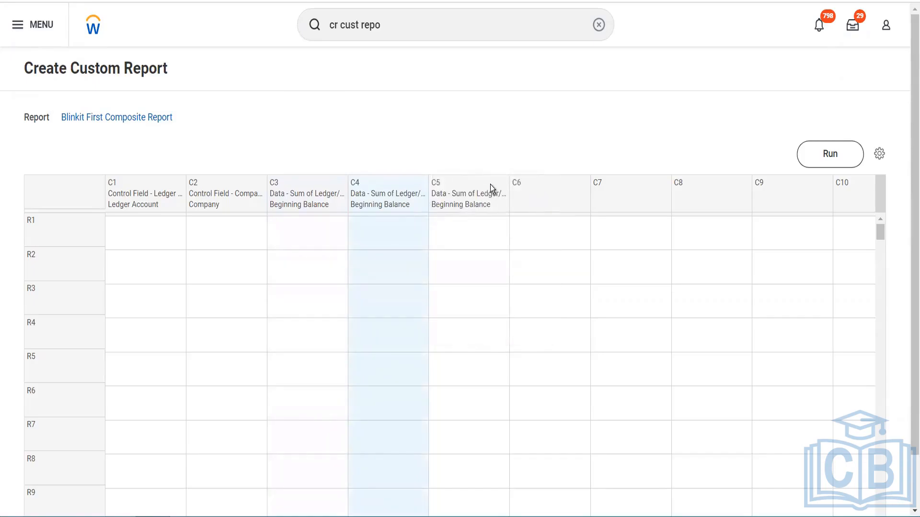
pyautogui.click(504, 183)
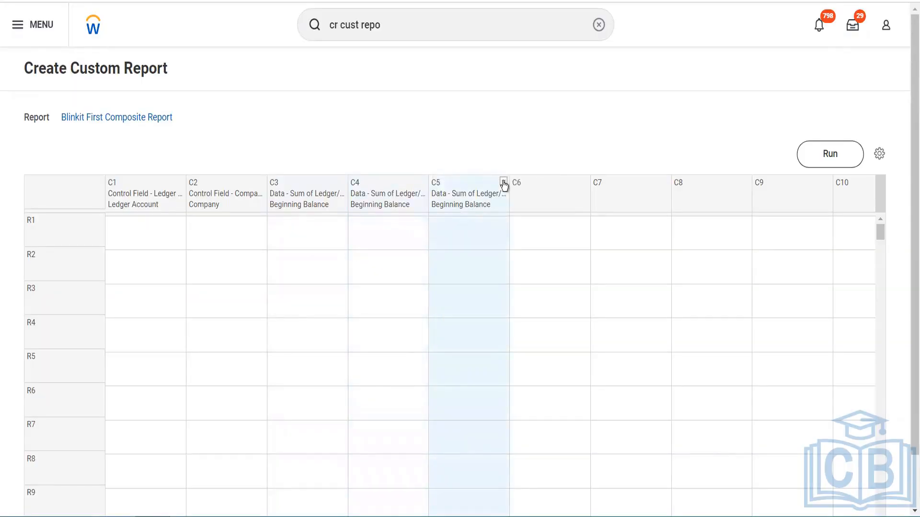
pyautogui.click(504, 184)
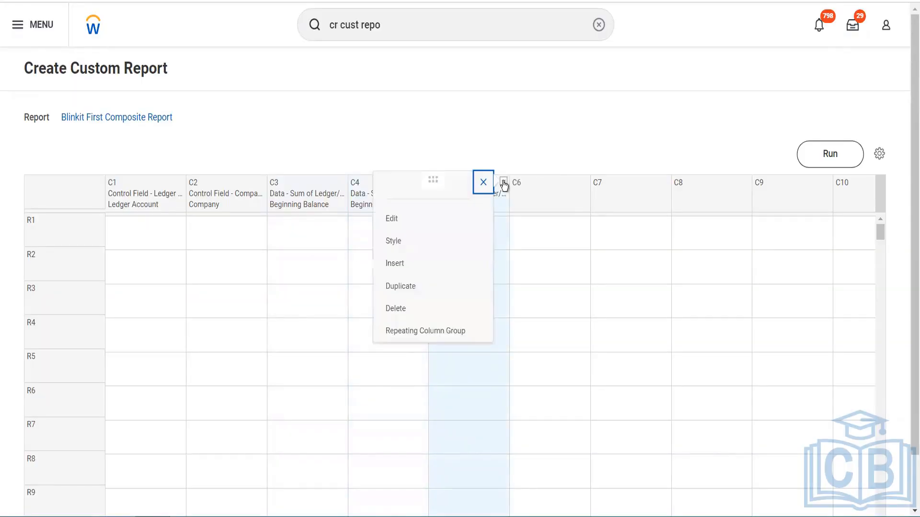
pyautogui.click(432, 293)
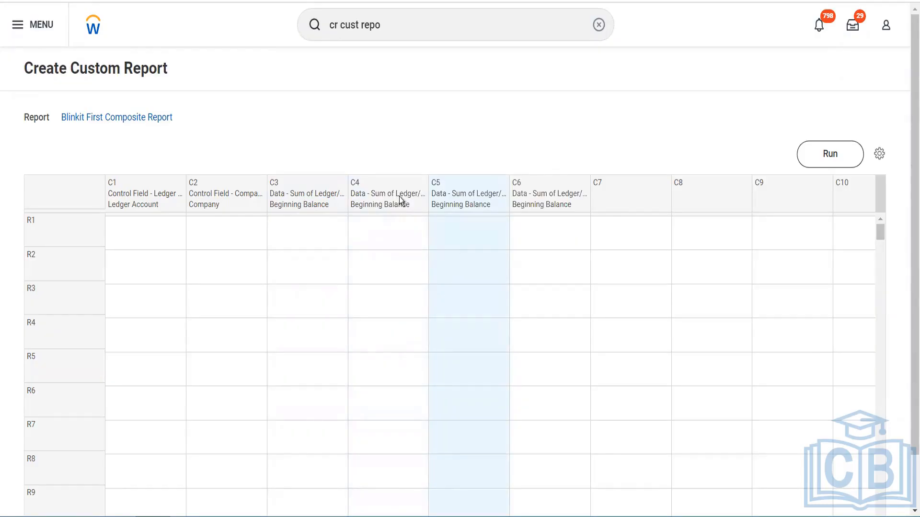
# Edit column C4 and rename it Debit Amount
pyautogui.click(412, 191)
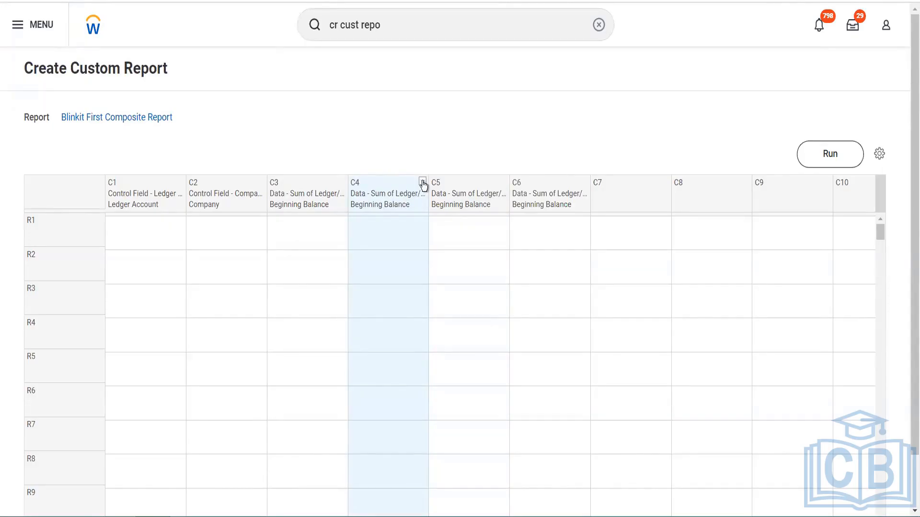
pyautogui.click(423, 182)
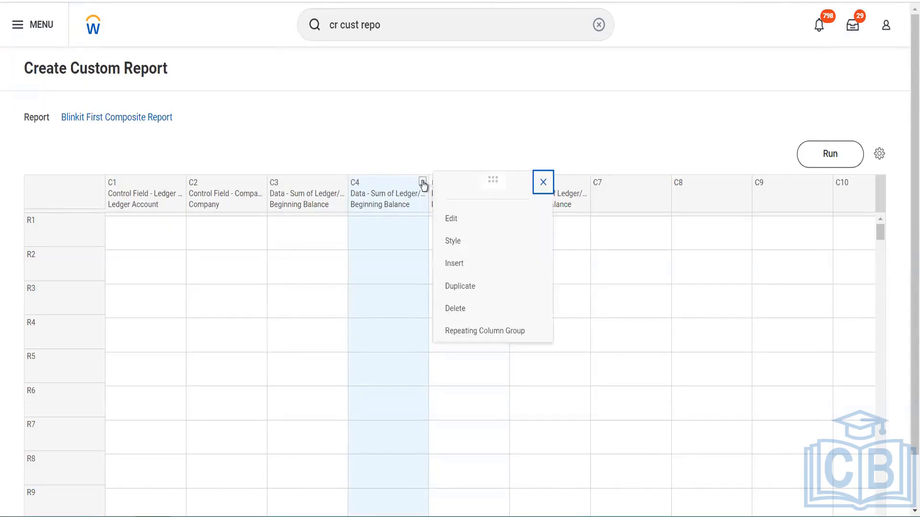
pyautogui.click(457, 220)
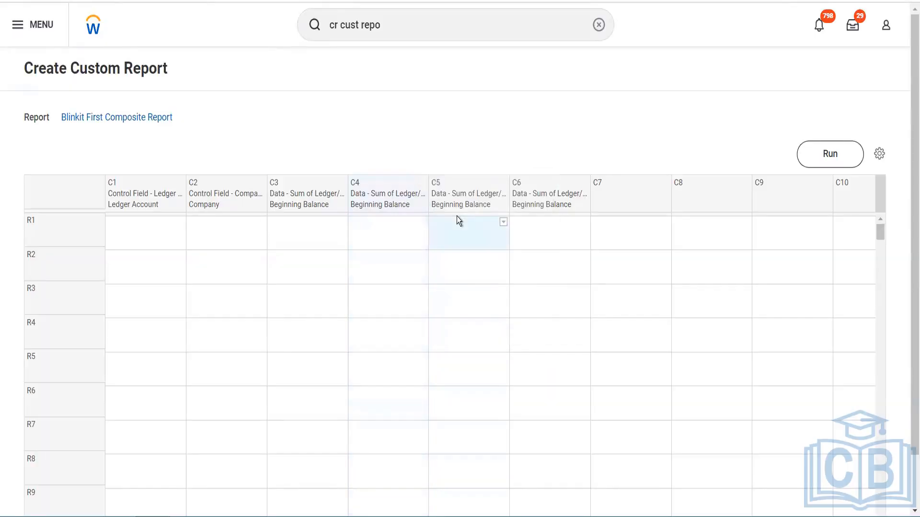
pyautogui.click(398, 200)
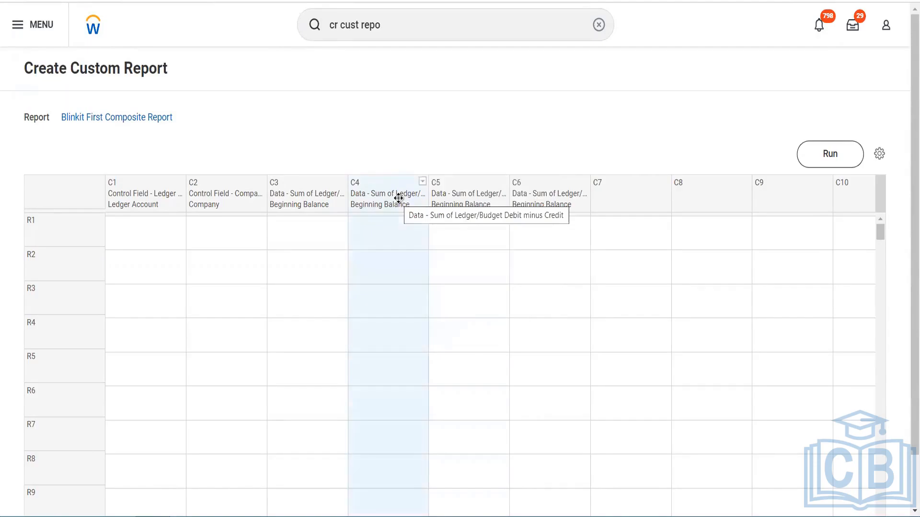
pyautogui.click(422, 185)
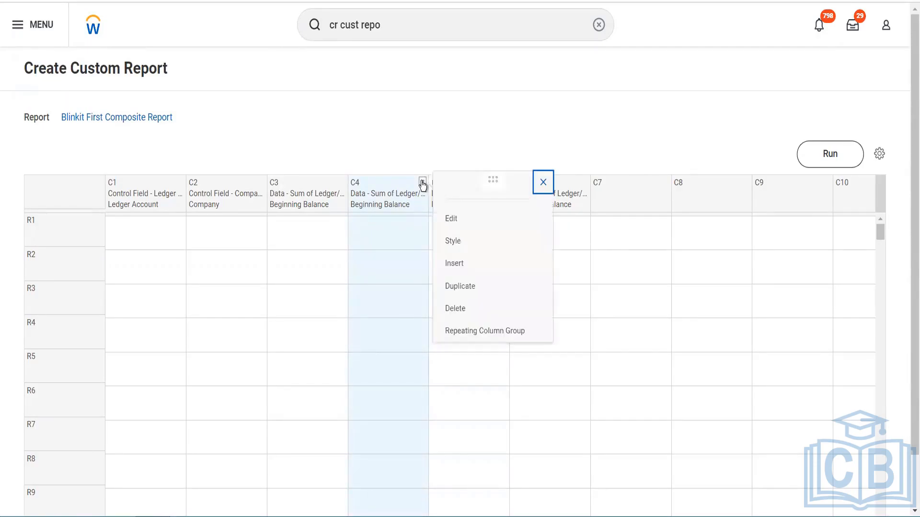
pyautogui.click(465, 225)
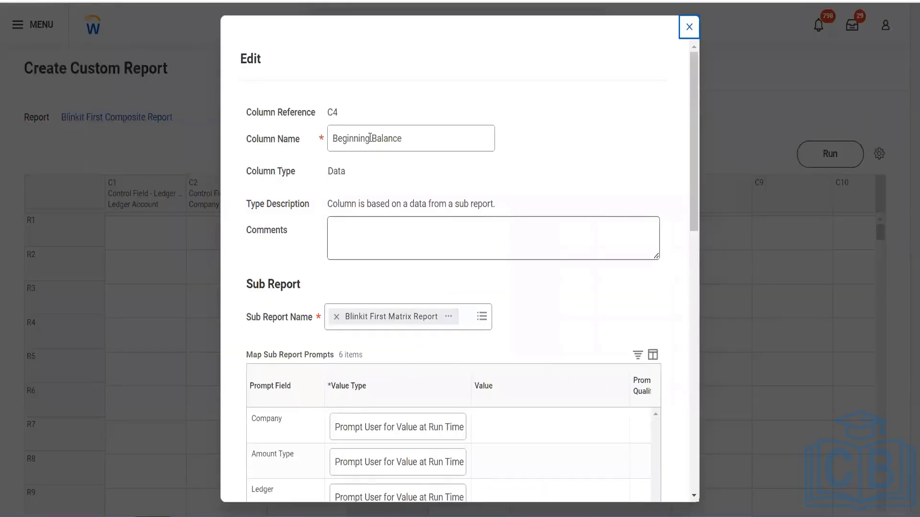
pyautogui.moveTo(371, 139); pyautogui.dragTo(310, 140)
pyautogui.moveTo(425, 127); pyautogui.dragTo(324, 132)
pyautogui.write('Debit Amount')
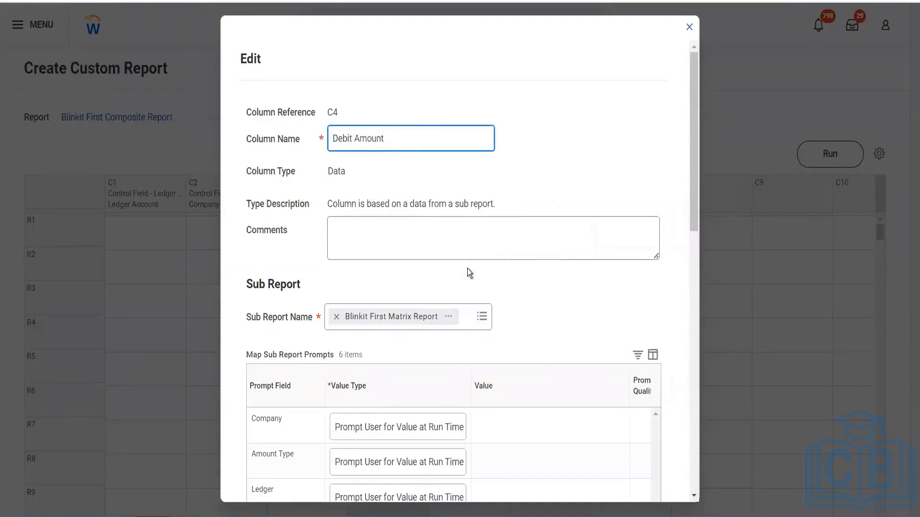
# Set Debit Amount as the field to aggregate for column C4 and save the column definition
pyautogui.scroll(-5, 468, 271)
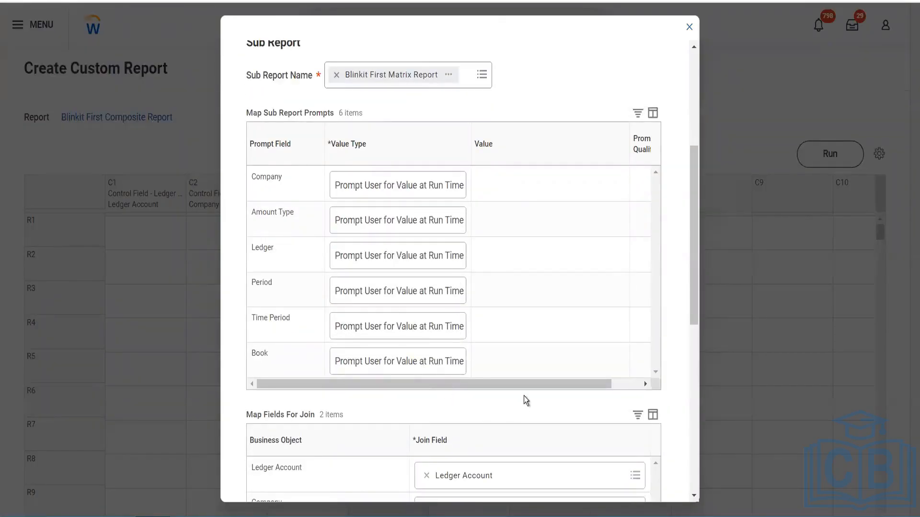
pyautogui.scroll(-9, 524, 397)
pyautogui.scroll(10, 482, 273)
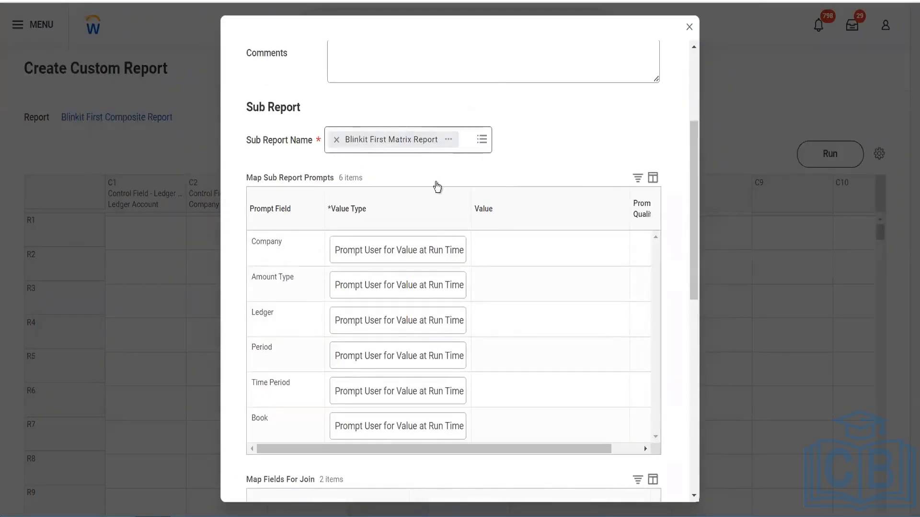
pyautogui.scroll(-10, 450, 453)
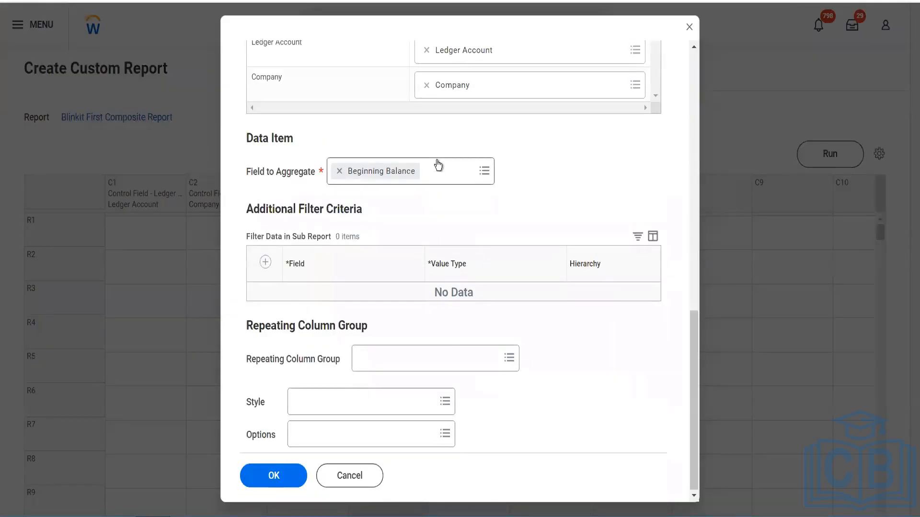
pyautogui.click(438, 165)
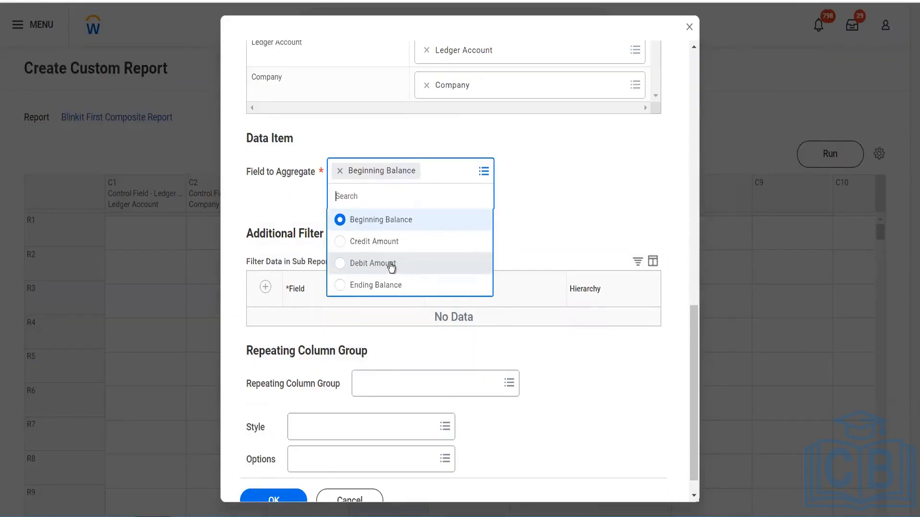
pyautogui.click(390, 264)
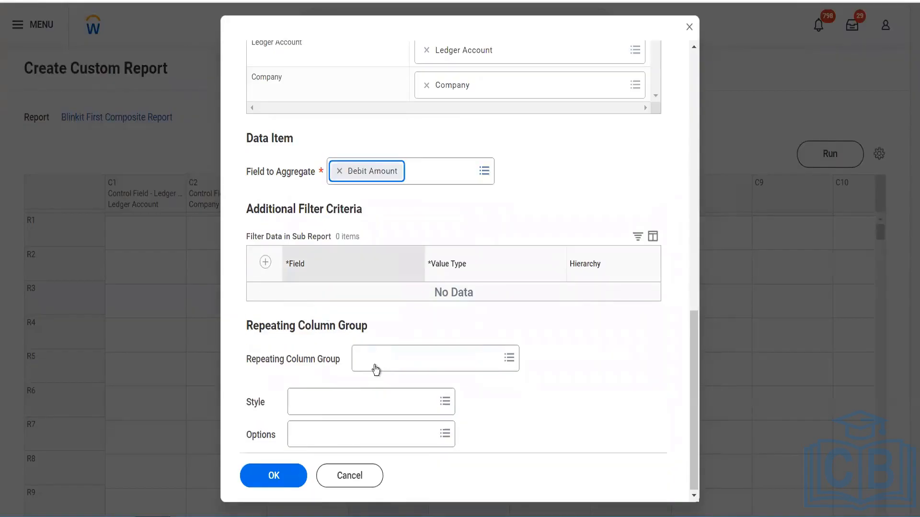
pyautogui.click(470, 363)
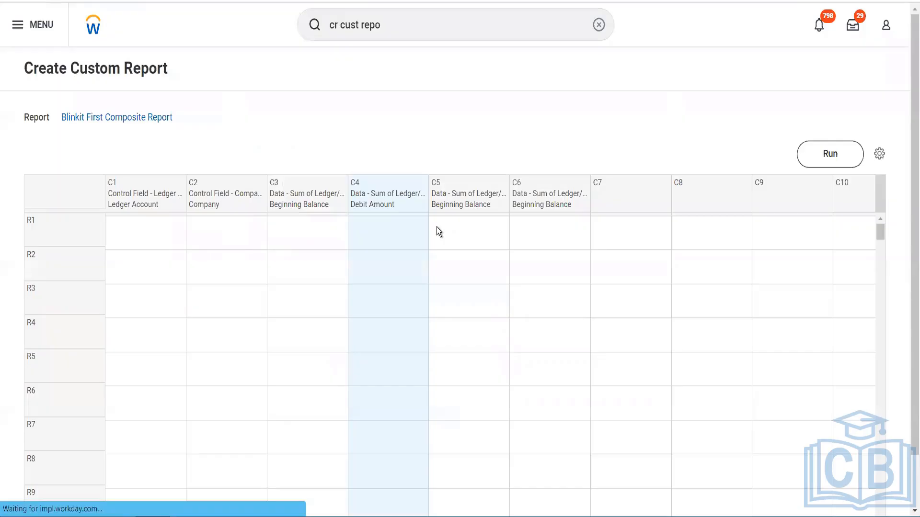
# Close the blank Create Custom Report form, search for "edit cust report" and open the Edit Custom Report task
pyautogui.click(504, 182)
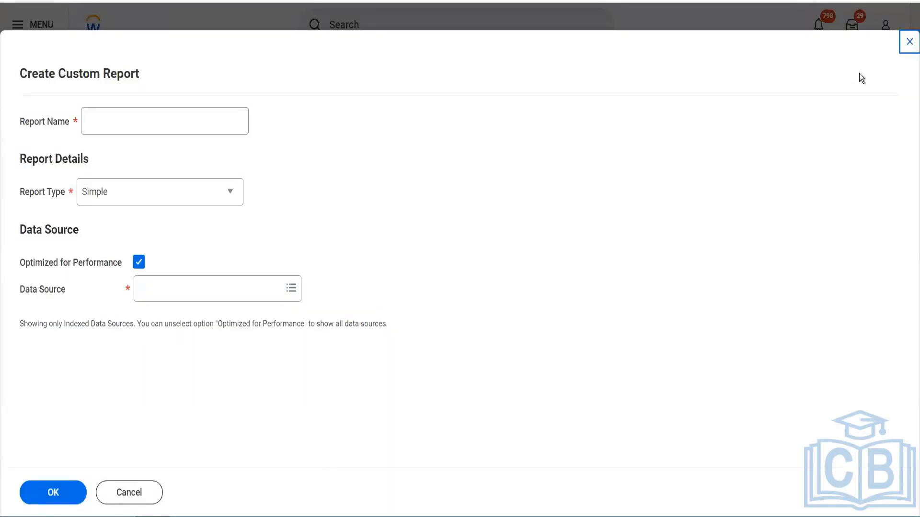
pyautogui.click(908, 45)
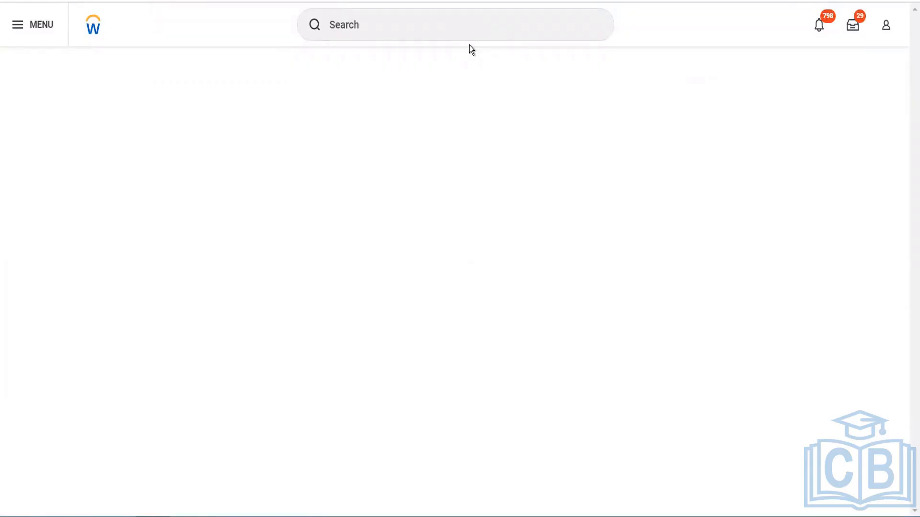
pyautogui.click(441, 27)
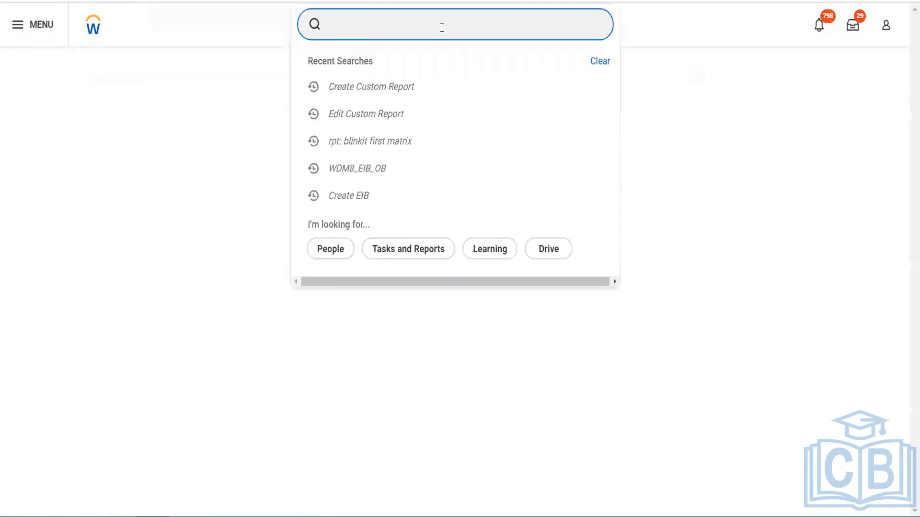
pyautogui.write('edit cust repo')
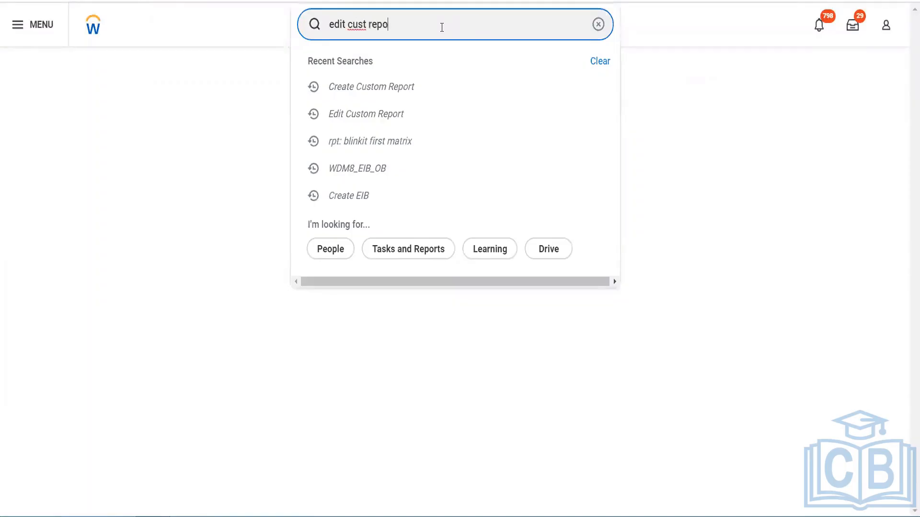
pyautogui.write('rt')
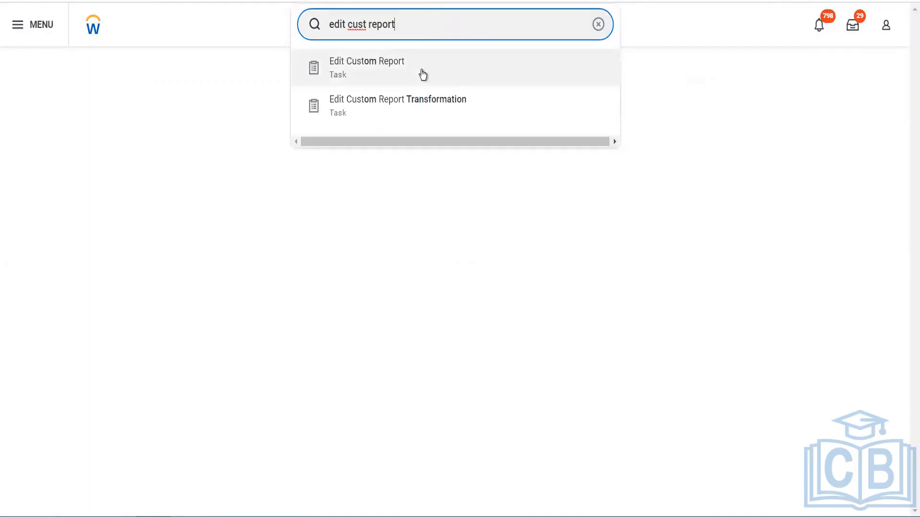
pyautogui.click(421, 71)
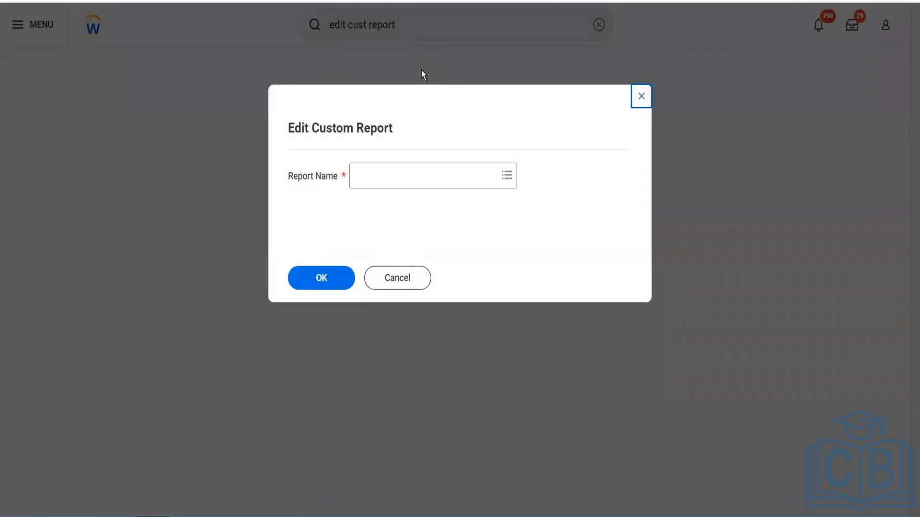
# Find Blinkit First Composite Report by searching "blinkit" and open it for editing
pyautogui.click(400, 167)
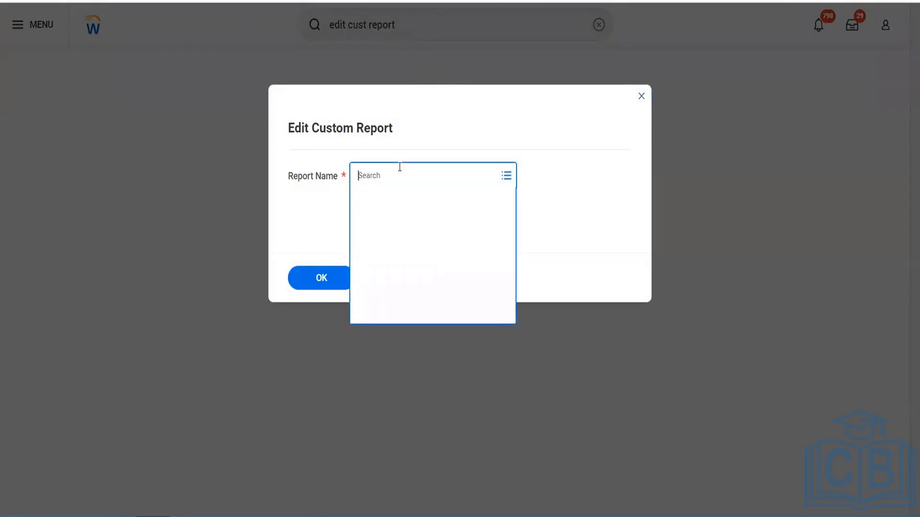
pyautogui.write('blinkit')
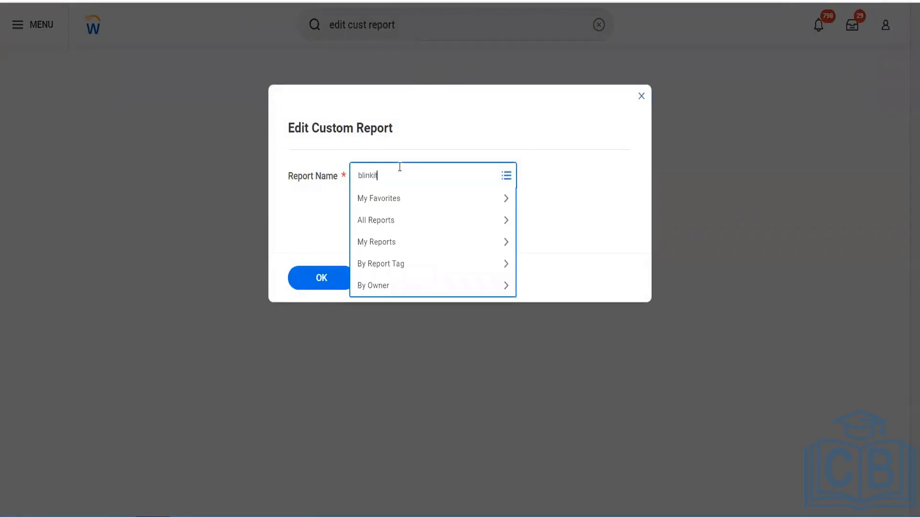
pyautogui.press('Return')
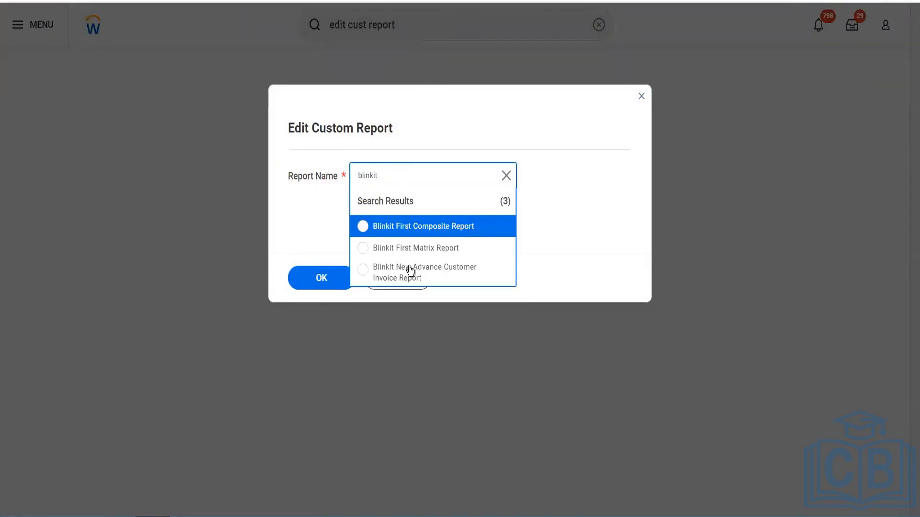
pyautogui.click(421, 229)
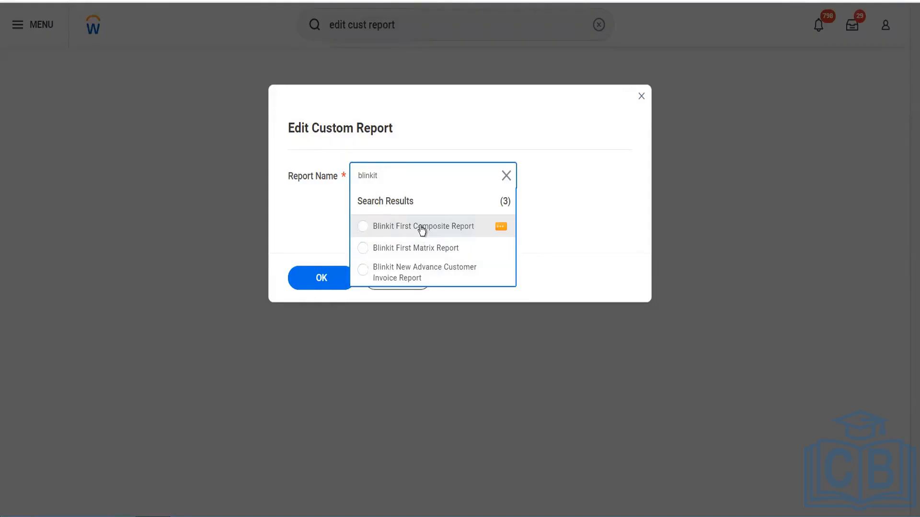
pyautogui.click(323, 272)
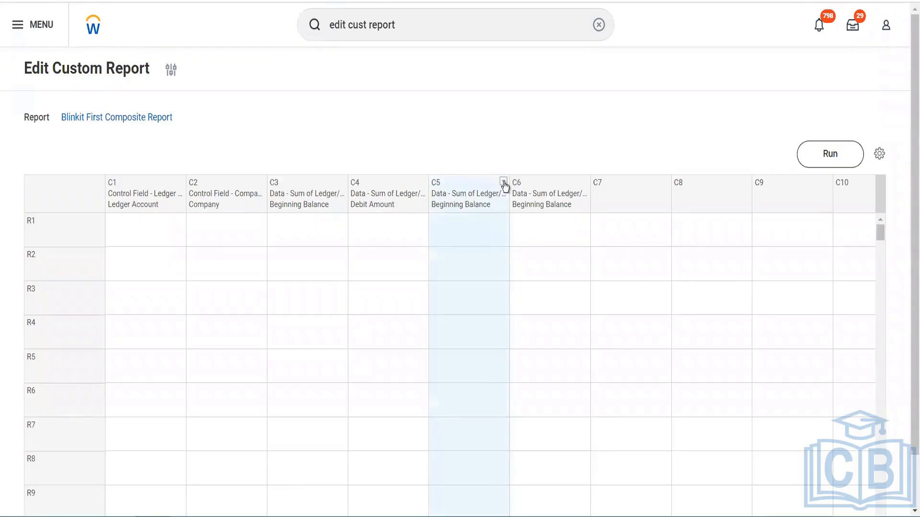
# Edit column C5 and set Credit Amount as its field to aggregate
pyautogui.click(504, 182)
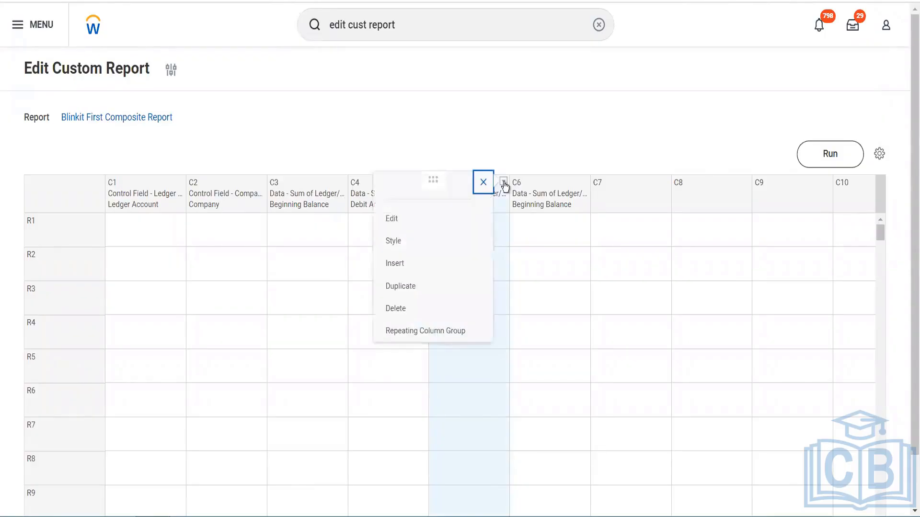
pyautogui.click(421, 219)
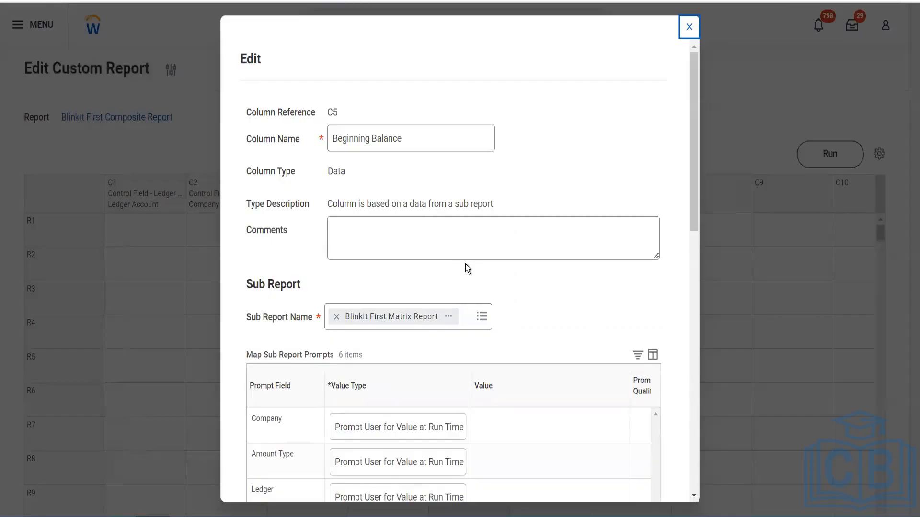
pyautogui.scroll(-10, 467, 268)
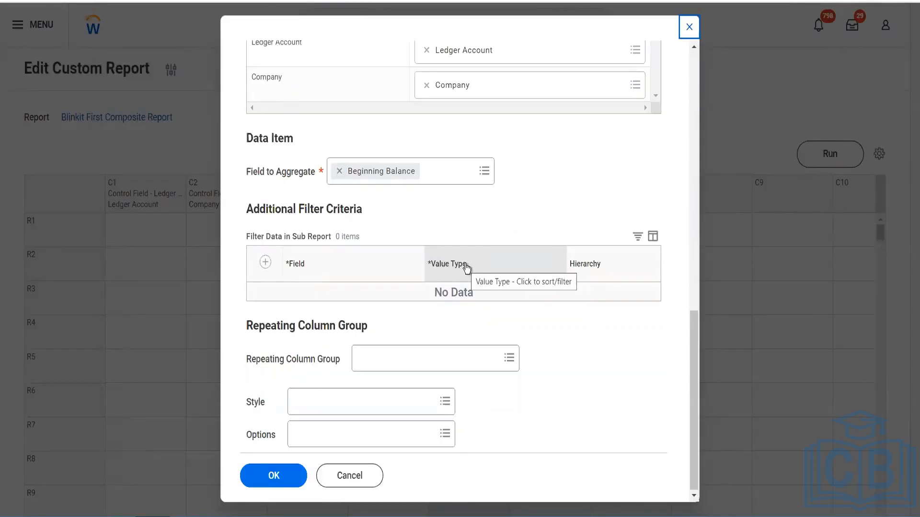
pyautogui.click(446, 174)
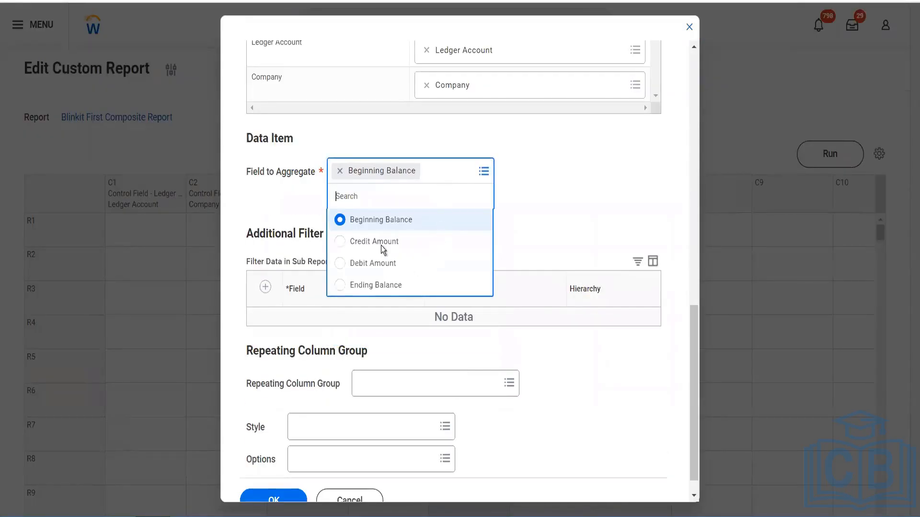
pyautogui.click(381, 243)
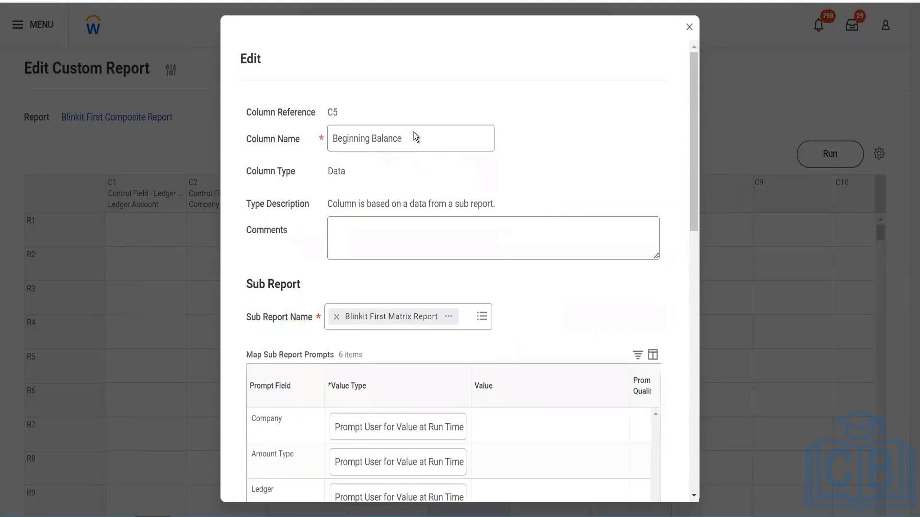
# Rename column C5 as Credit Amount and save the column definition
pyautogui.tripleClick(404, 141)
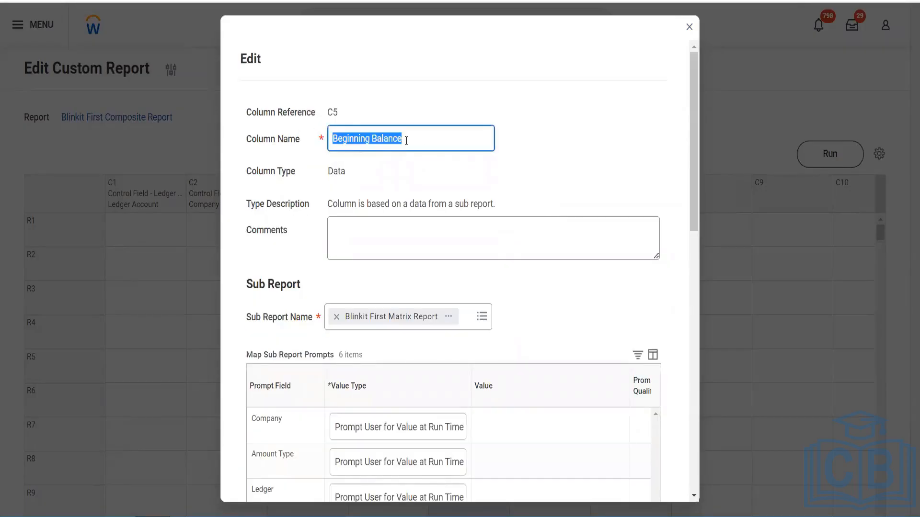
pyautogui.write('Credit Amount')
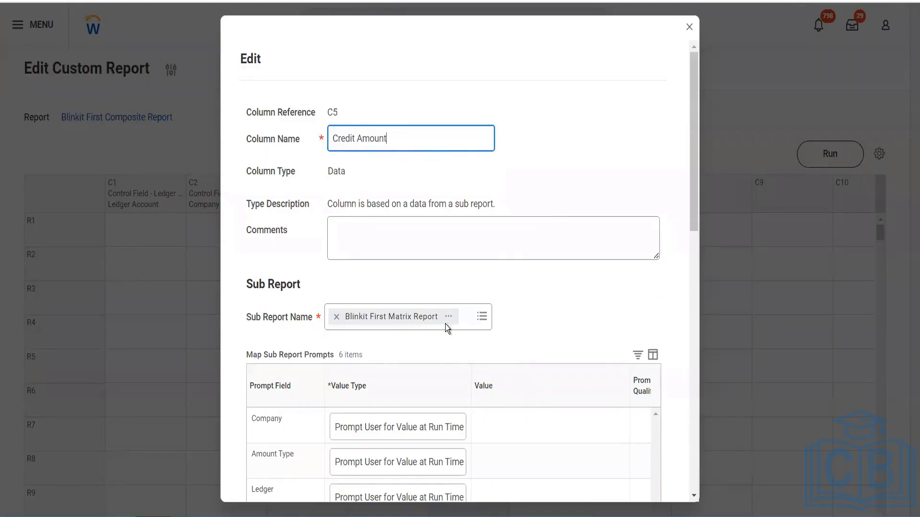
pyautogui.scroll(-10, 445, 324)
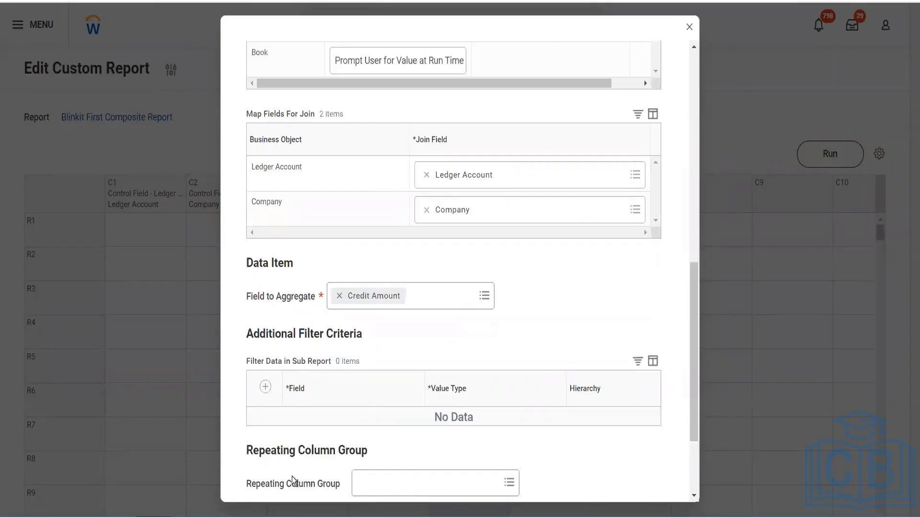
pyautogui.scroll(-3, 318, 428)
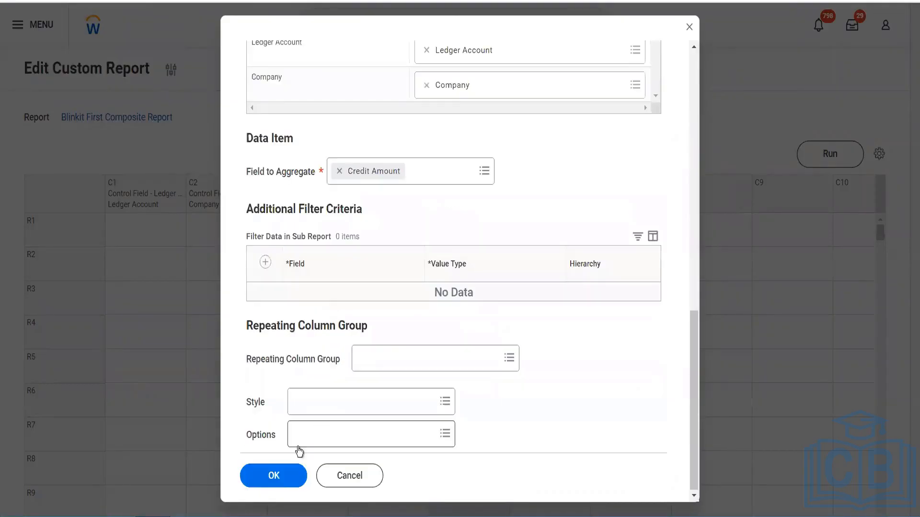
pyautogui.click(280, 480)
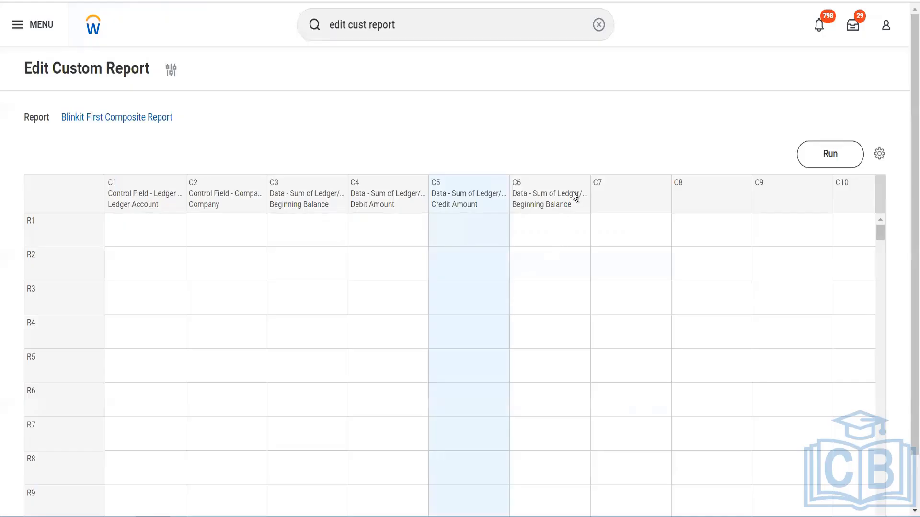
# Edit column C6 and rename it Ending Balance
pyautogui.click(584, 182)
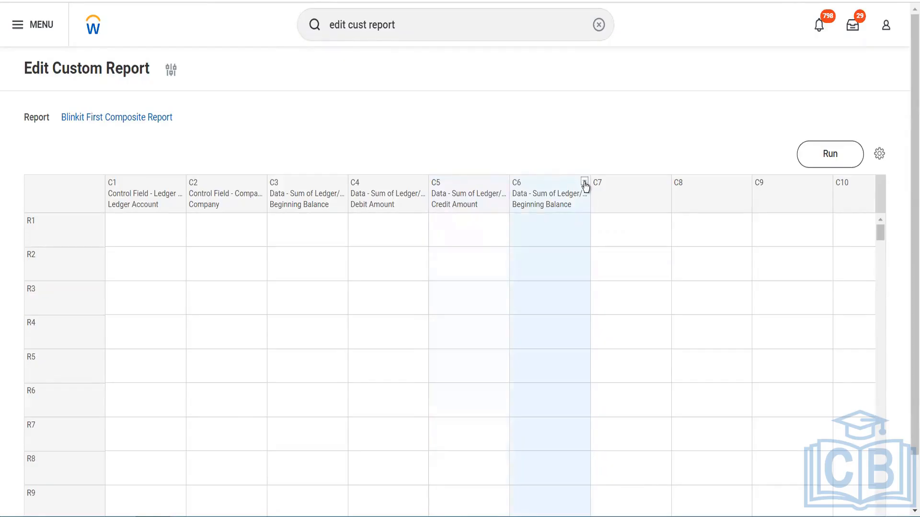
pyautogui.click(584, 182)
pyautogui.click(517, 220)
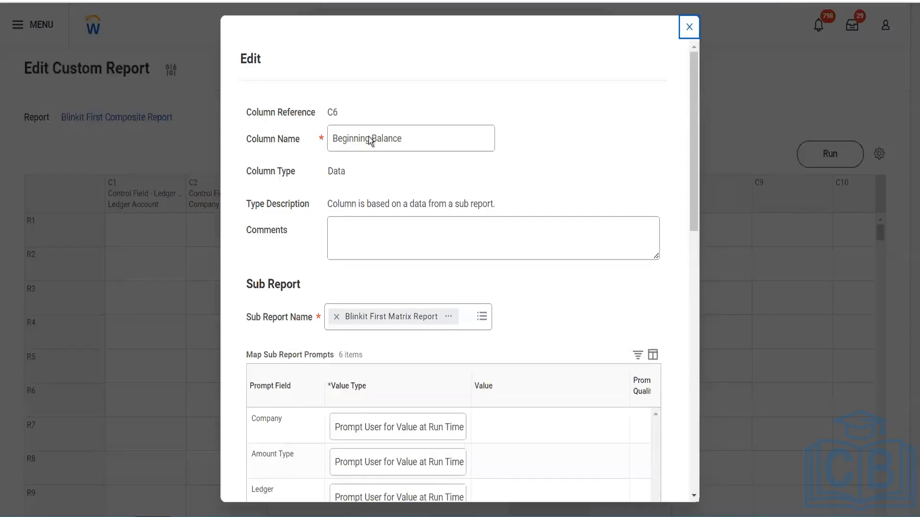
pyautogui.click(370, 140)
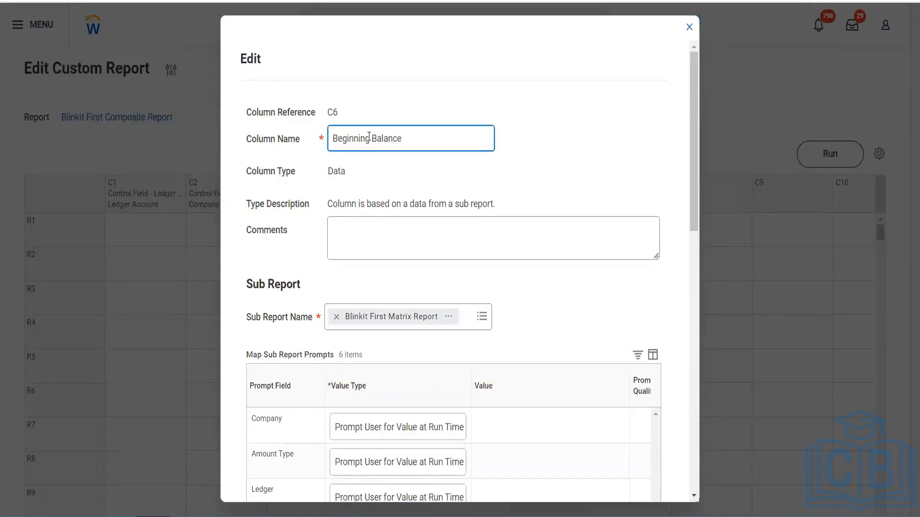
pyautogui.moveTo(370, 140); pyautogui.dragTo(321, 133)
pyautogui.write('Endign')
pyautogui.press('BackSpace')
pyautogui.press('BackSpace')
pyautogui.write('ng Balance')
pyautogui.hotkey('shift', 'Right')
pyautogui.hotkey('shift', 'Right')
pyautogui.hotkey('shift', 'Right')
pyautogui.hotkey('shift', 'Right')
pyautogui.hotkey('shift', 'Right')
pyautogui.hotkey('shift', 'Right')
pyautogui.hotkey('shift', 'Right')
pyautogui.hotkey('shift', 'Right')
pyautogui.press('BackSpace')
# Set Ending Balance as the field to aggregate for column C6 and save the column definition
pyautogui.scroll(-7, 478, 280)
pyautogui.scroll(-5, 447, 266)
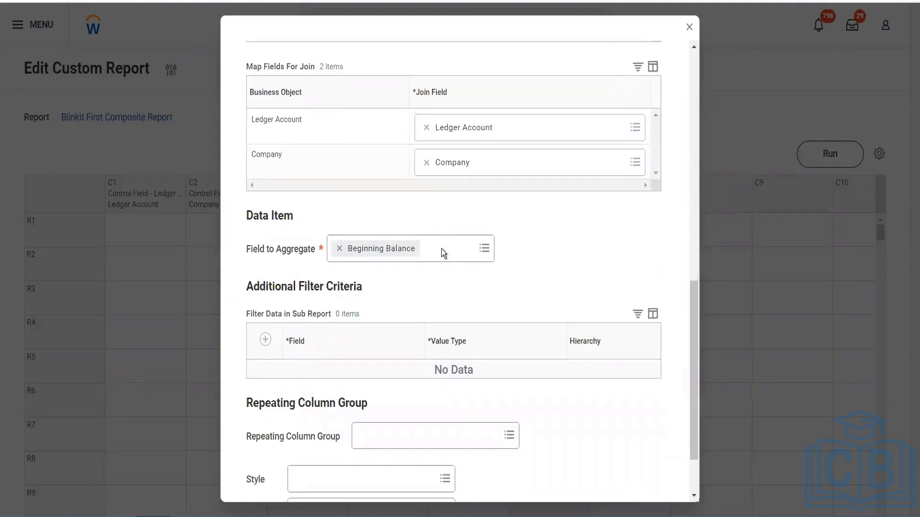
pyautogui.click(441, 249)
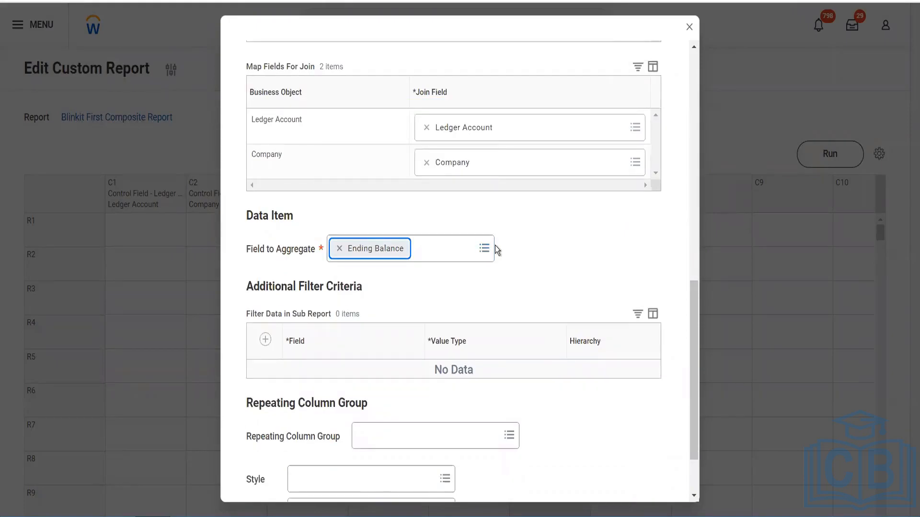
pyautogui.scroll(-2, 496, 245)
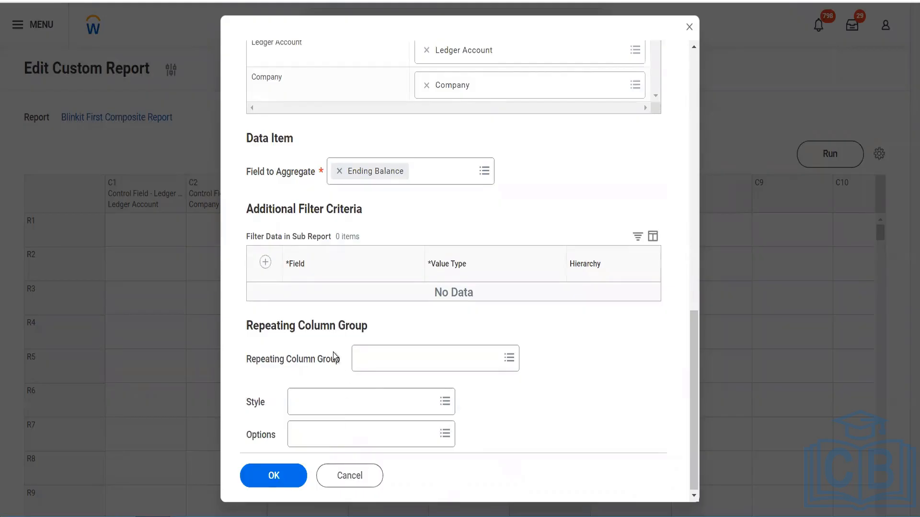
pyautogui.click(266, 483)
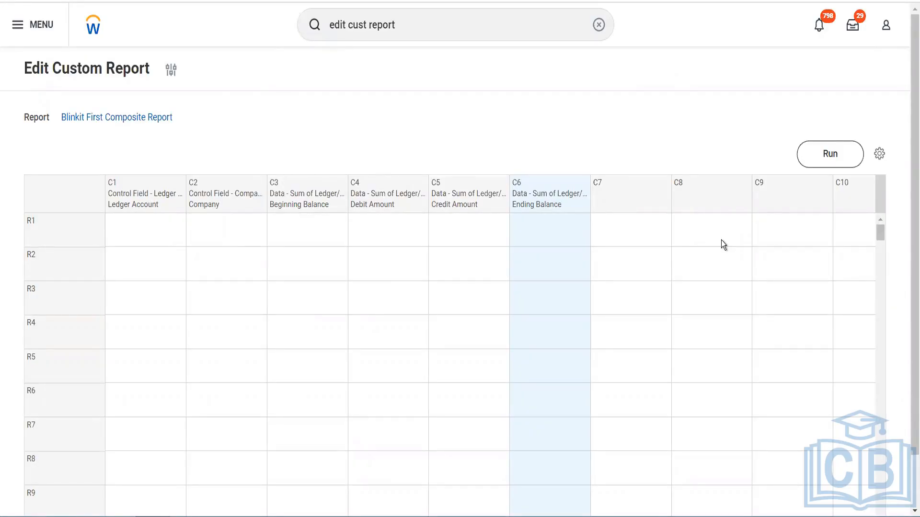
# Open the composite report settings and turn on Enable Save Parameters in the advanced options
pyautogui.click(880, 154)
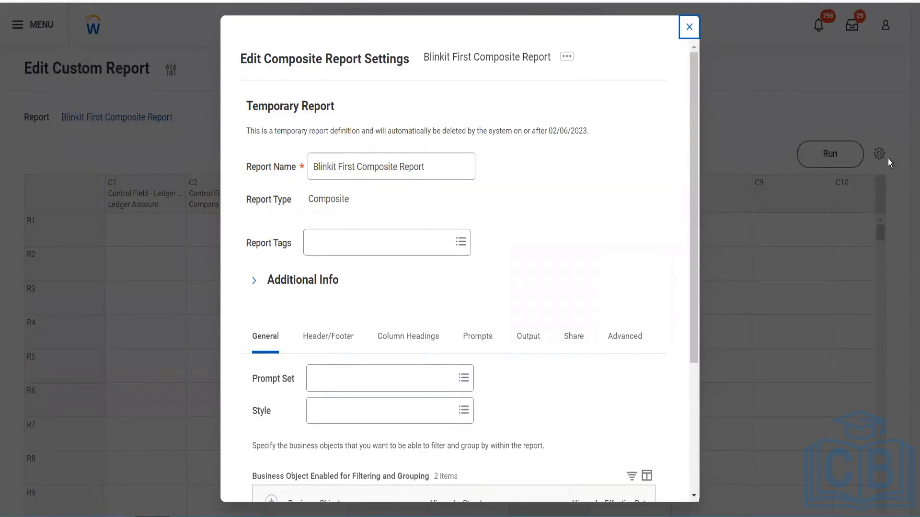
pyautogui.click(690, 30)
pyautogui.scroll(-2, 577, 335)
pyautogui.click(577, 260)
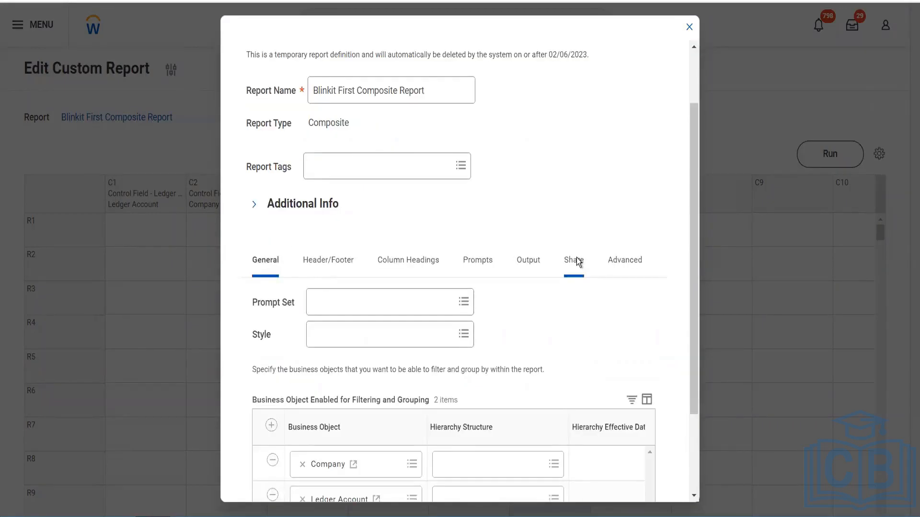
pyautogui.click(459, 386)
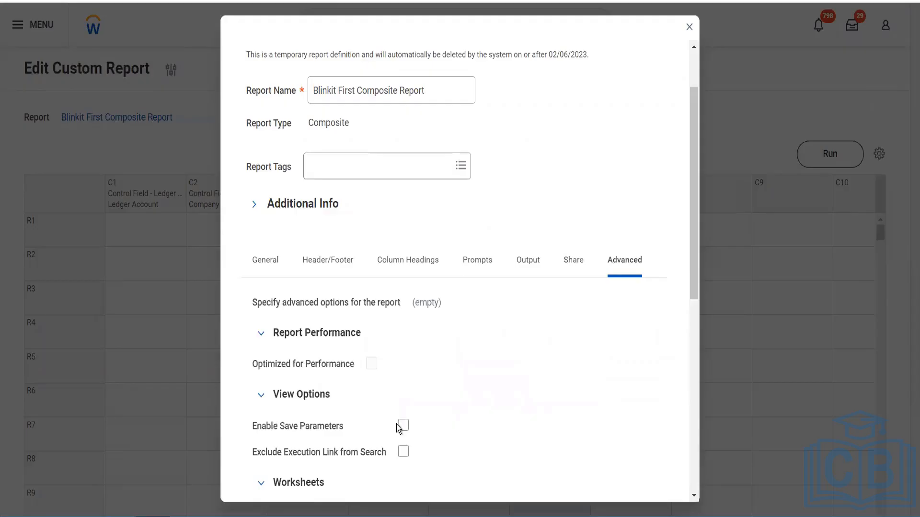
pyautogui.scroll(-3, 397, 424)
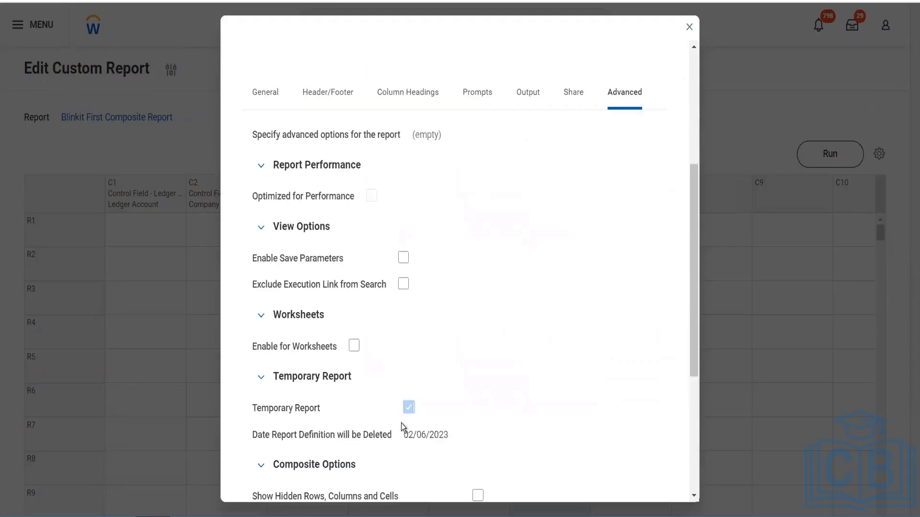
pyautogui.click(403, 257)
# Populate the undefined prompt defaults in the report's prompt settings and save the composite report settings
pyautogui.click(492, 102)
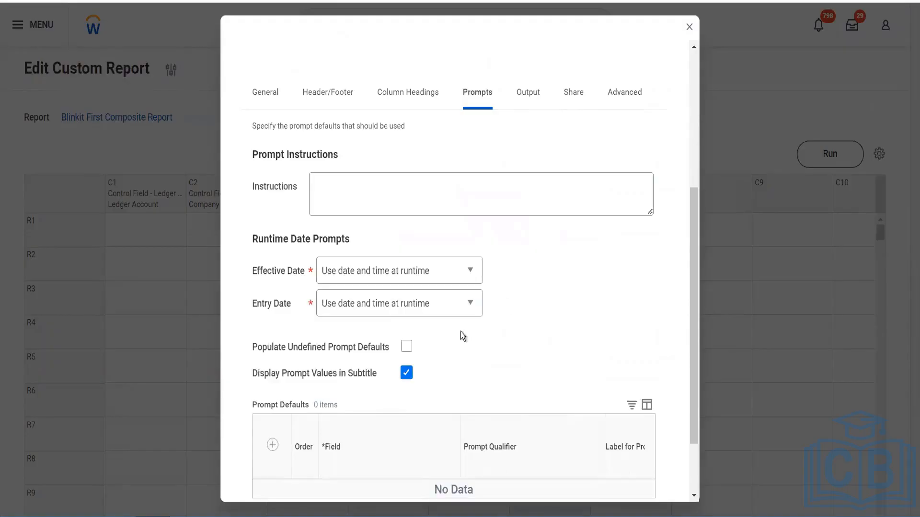
pyautogui.scroll(-2, 413, 350)
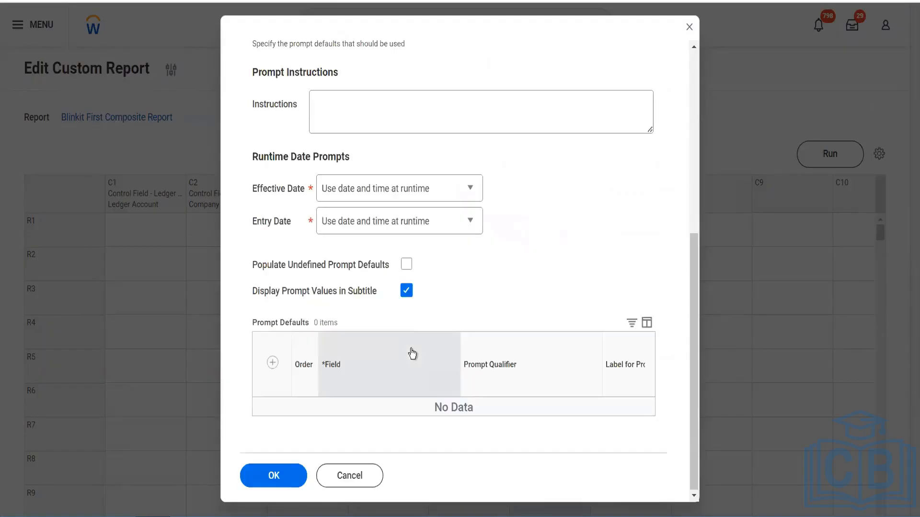
pyautogui.click(408, 268)
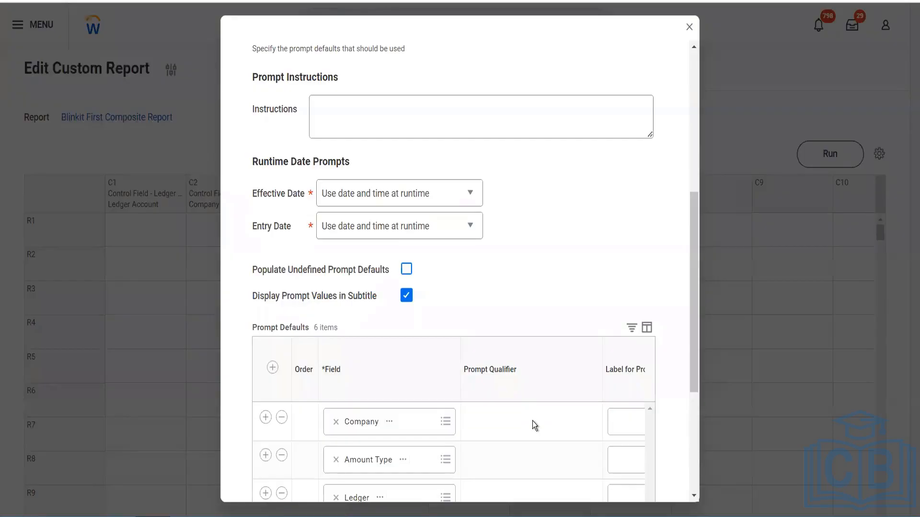
pyautogui.scroll(-5, 498, 280)
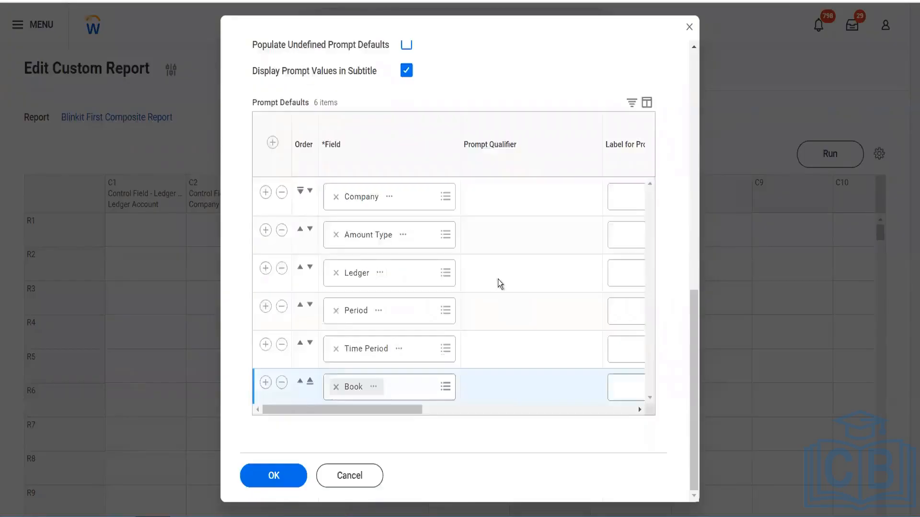
pyautogui.click(280, 476)
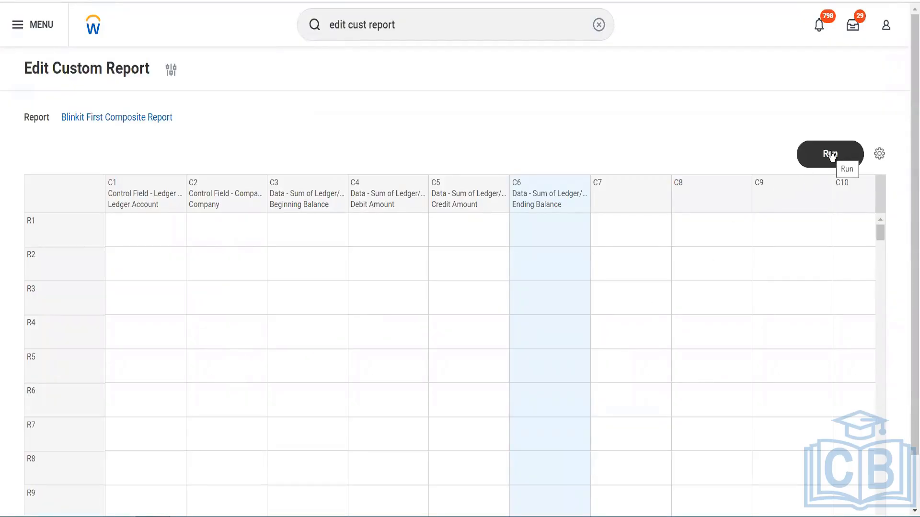
# Run Blinkit First Composite Report and set the Company prompt to GMS USA Global Modern Services,USA
pyautogui.click(831, 155)
pyautogui.click(831, 156)
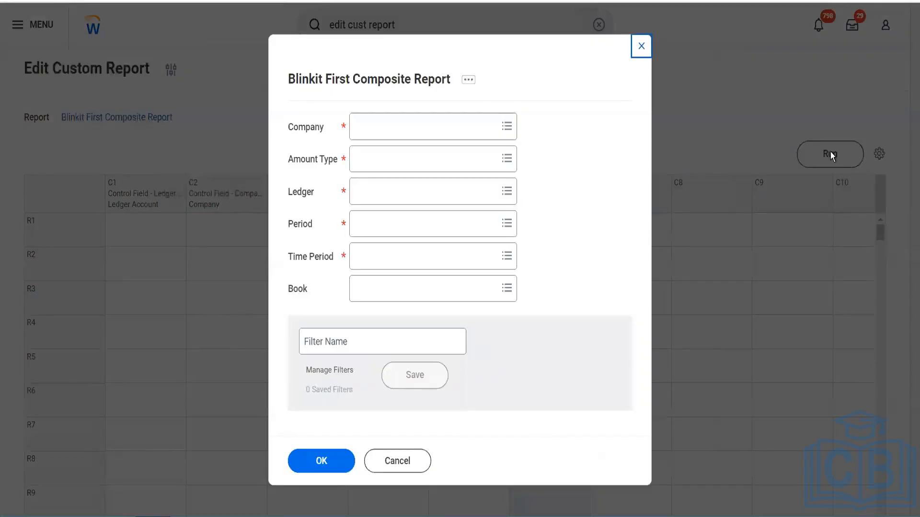
pyautogui.click(420, 124)
pyautogui.write('ZG')
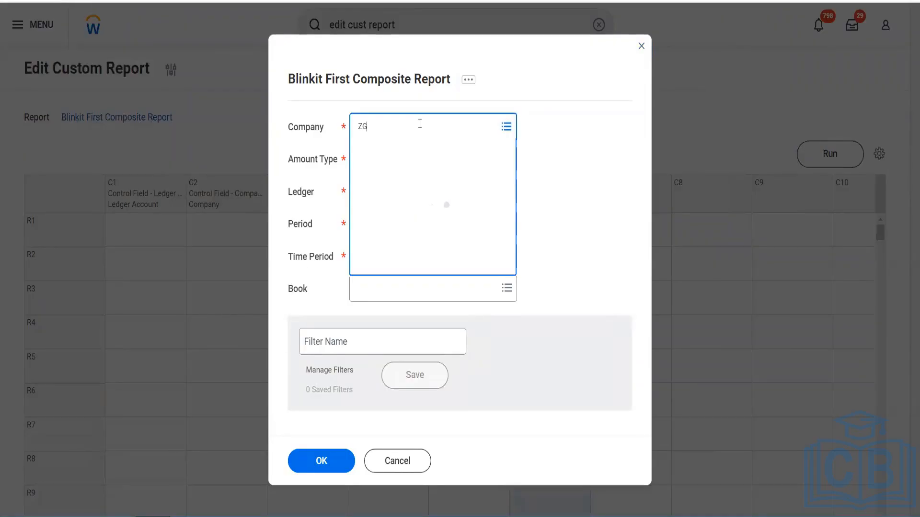
pyautogui.press('BackSpace')
pyautogui.press('BackSpace')
pyautogui.write('GMS USA')
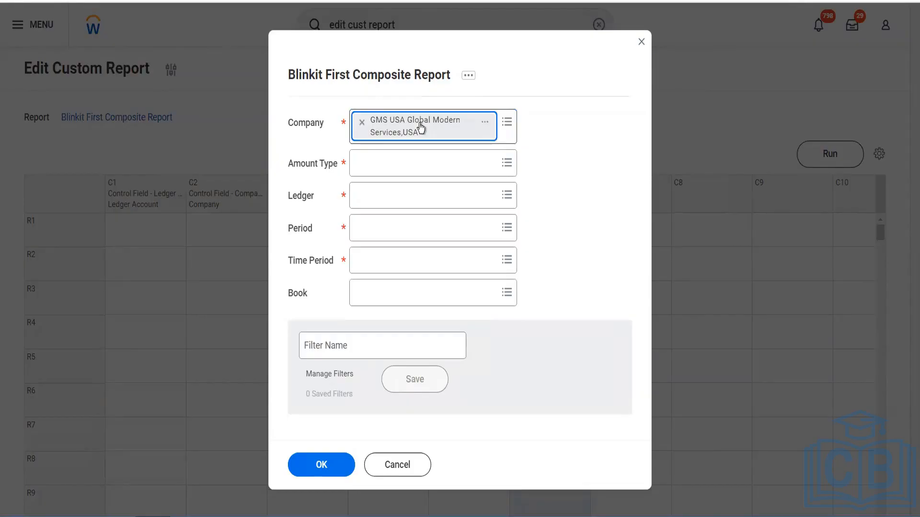
# Set the Amount Type prompt to Activity and the Ledger prompt to Actuals
pyautogui.click(406, 155)
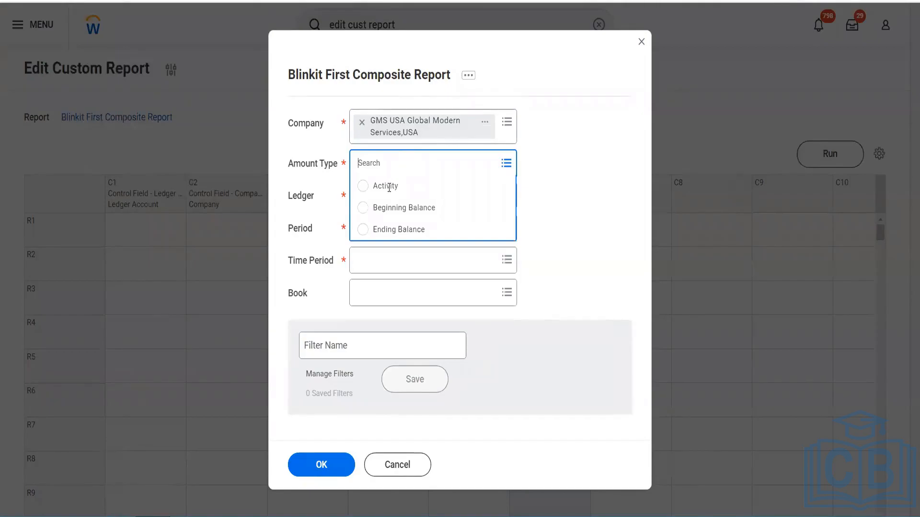
pyautogui.click(391, 192)
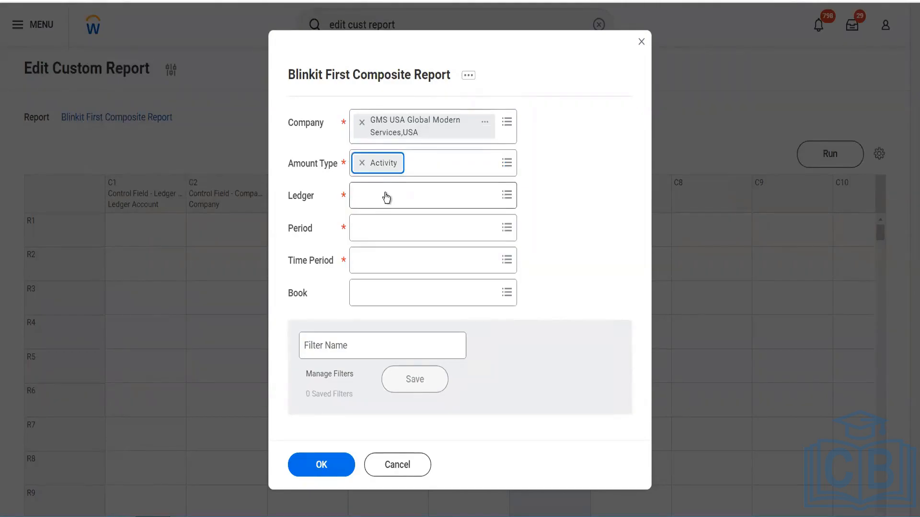
pyautogui.click(385, 195)
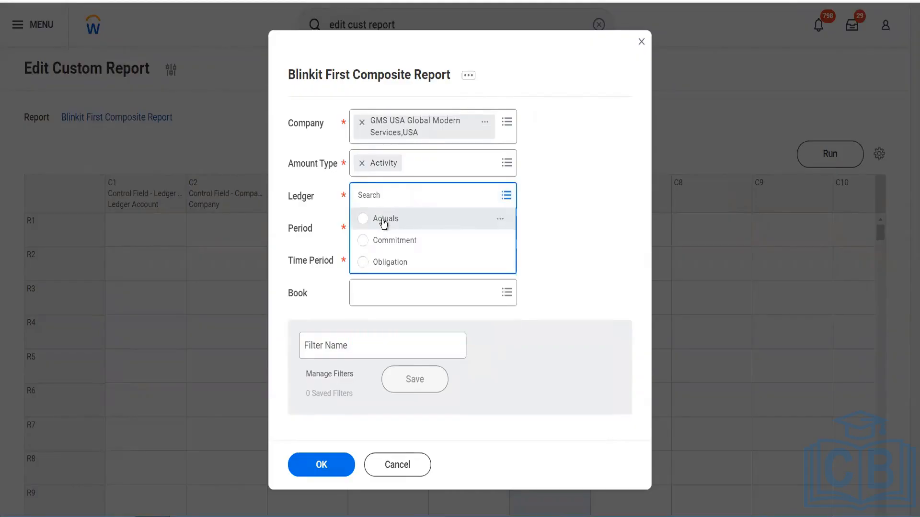
pyautogui.click(383, 221)
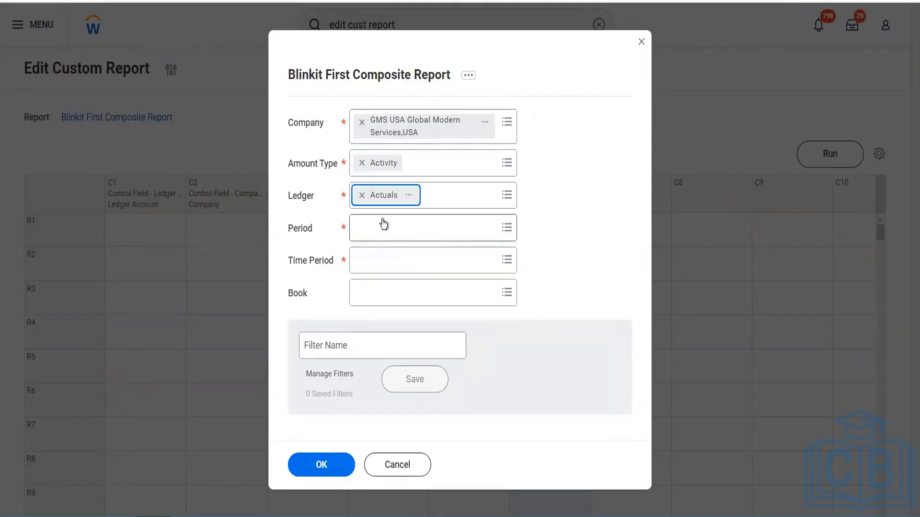
# Search the Period prompt for "jan 2022" and select the period 2022V - Jan
pyautogui.click(383, 223)
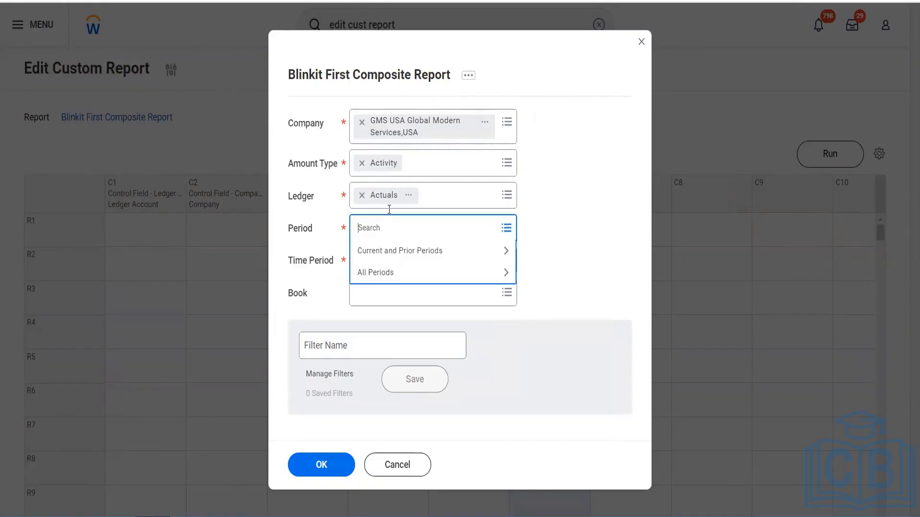
pyautogui.write('jan 2022')
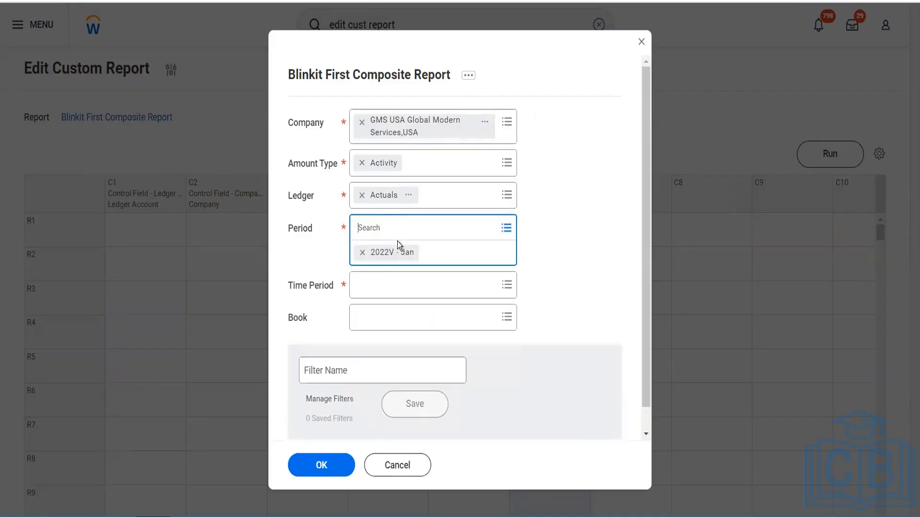
# Set the Time Period prompt to Current Period
pyautogui.click(382, 283)
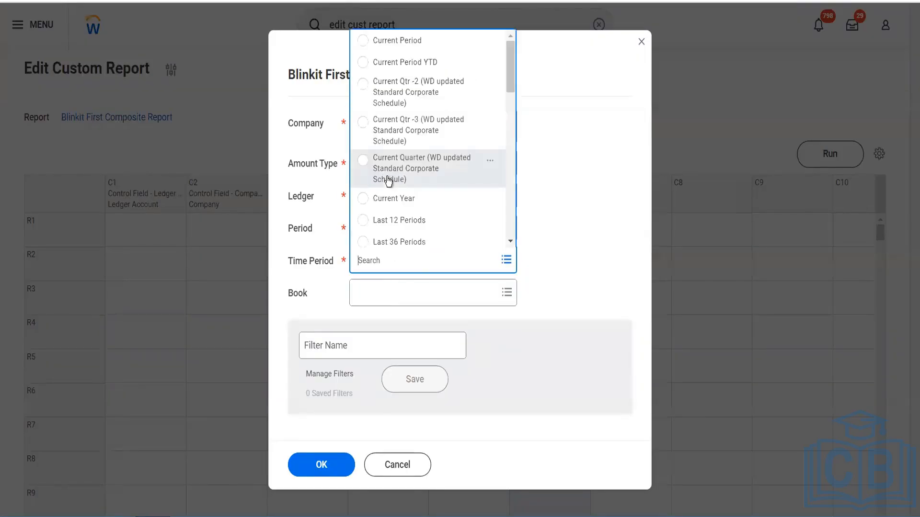
pyautogui.click(395, 40)
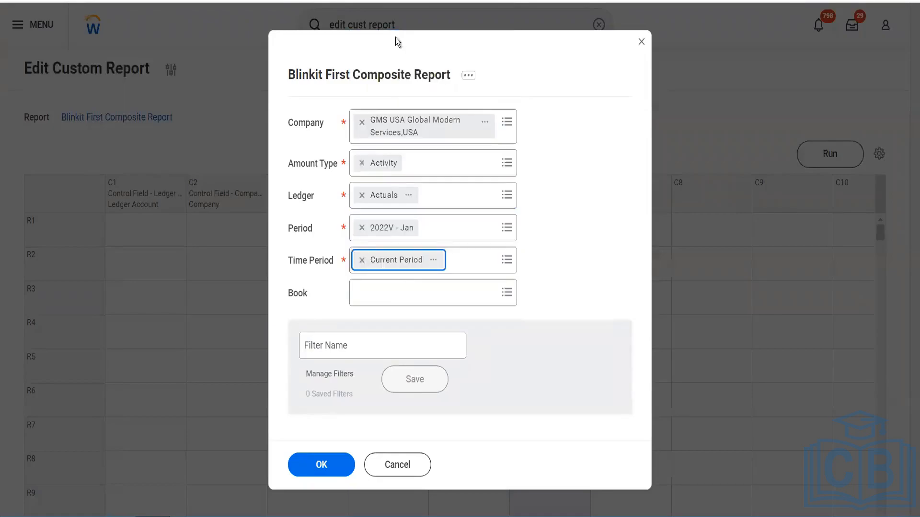
# Save the prompt values as a filter named GMS UAS and run Blinkit First Composite Report with them
pyautogui.click(360, 341)
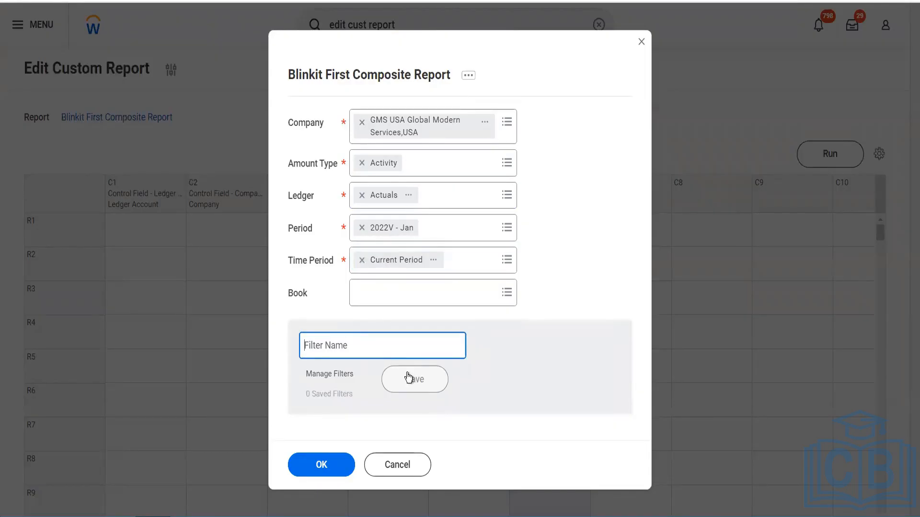
pyautogui.write('GMS UAS')
pyautogui.click(408, 380)
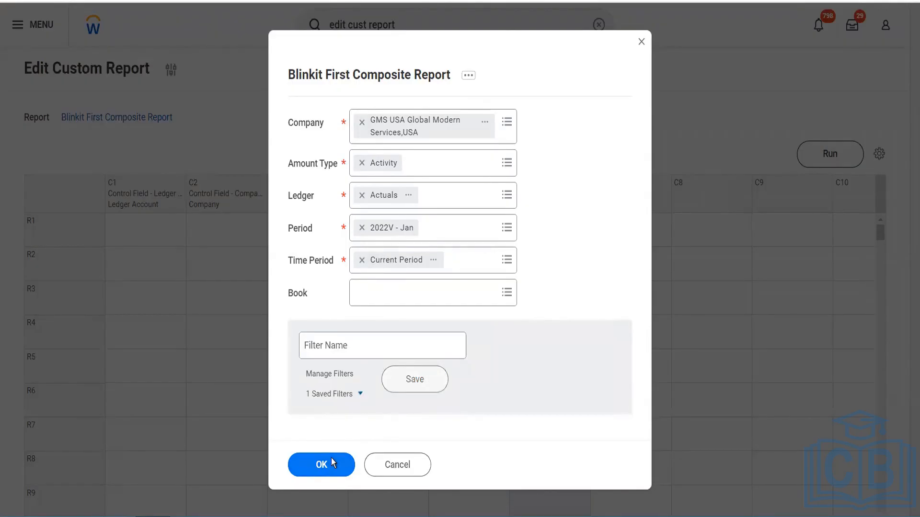
pyautogui.click(332, 459)
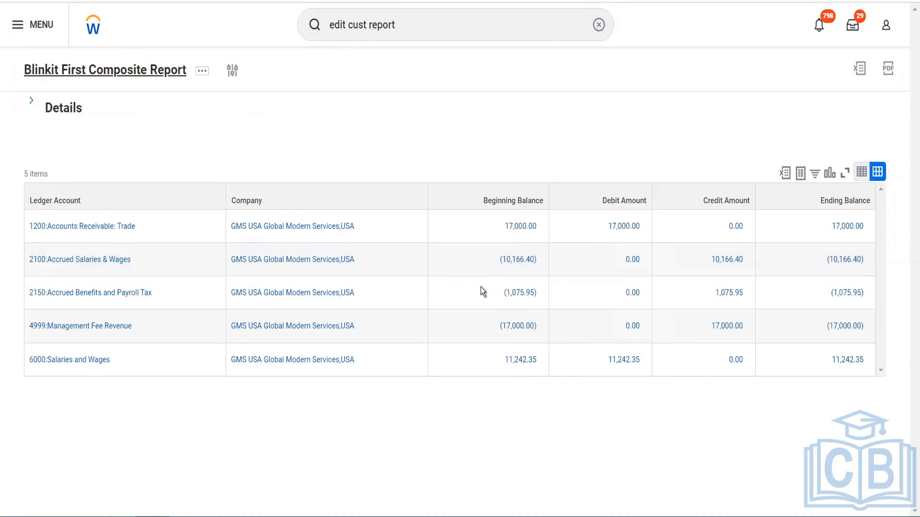
# Return to the composite report's layout and open the Ending Balance column (C6) for editing
pyautogui.hotkey('alt', 'Left')
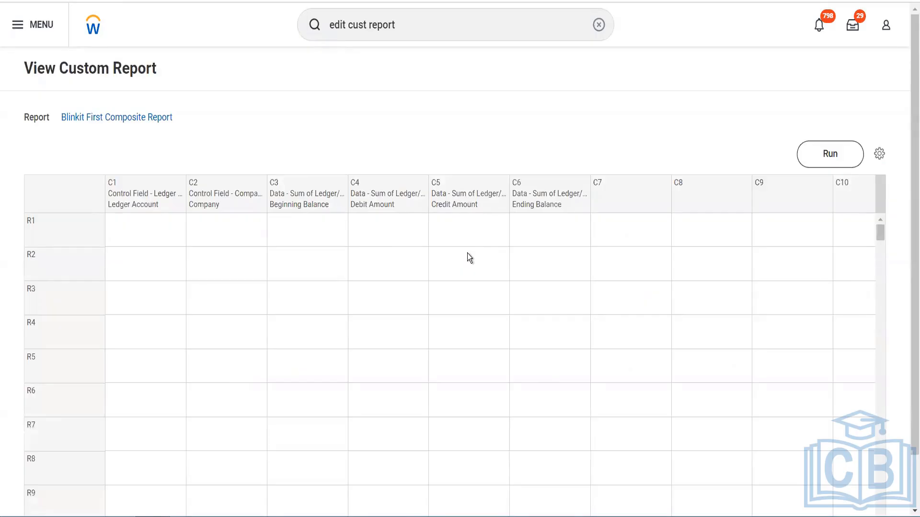
pyautogui.click(562, 205)
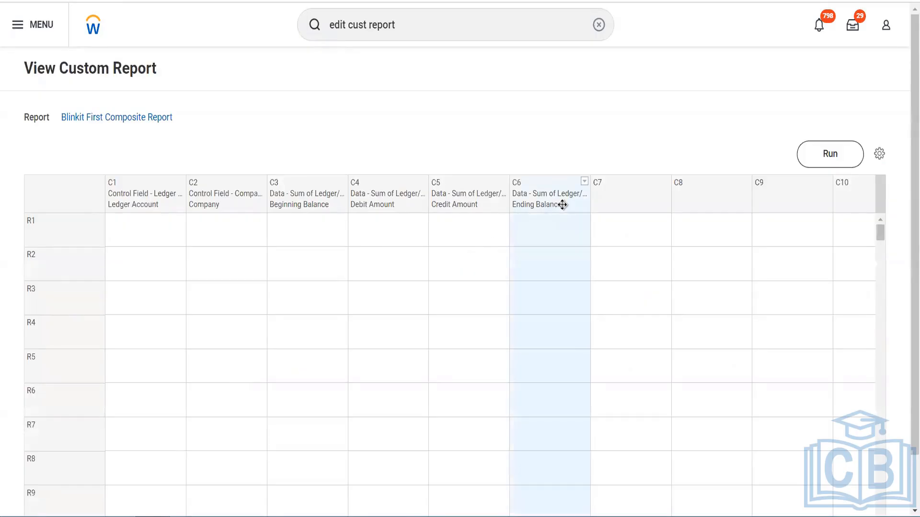
pyautogui.click(584, 185)
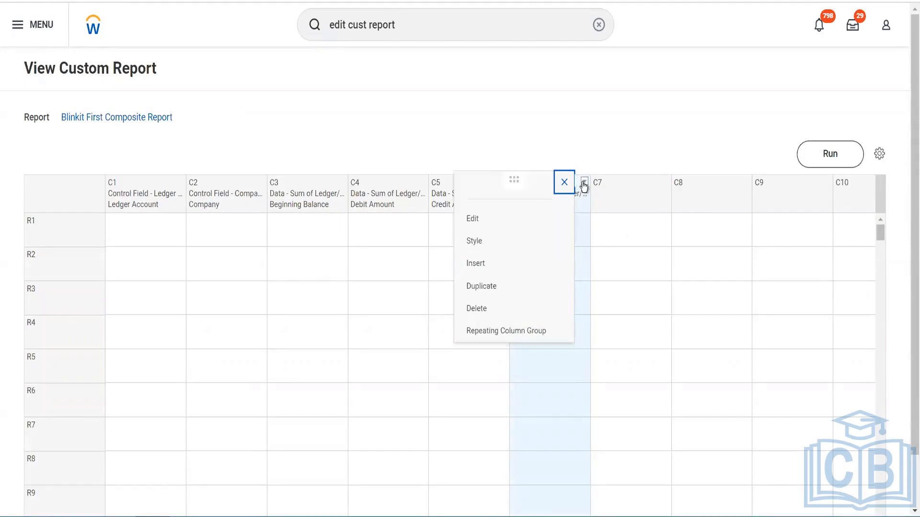
pyautogui.click(492, 224)
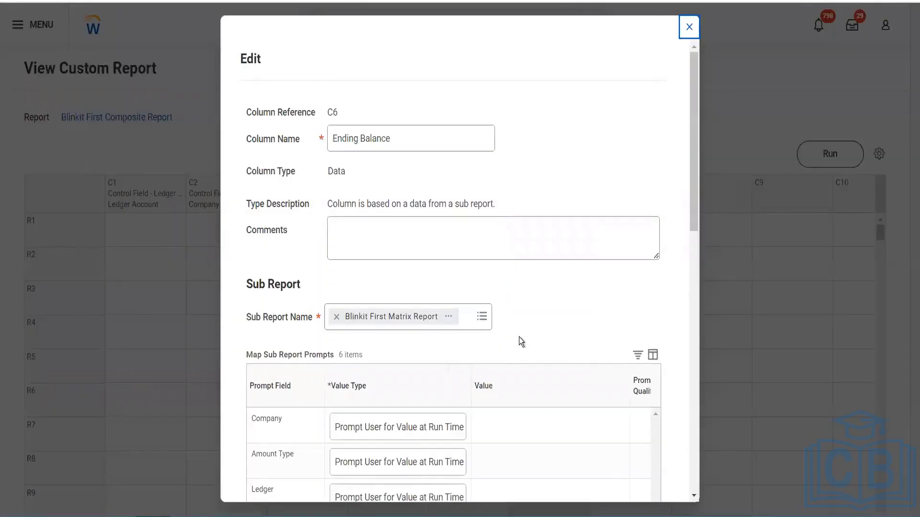
# Examine the custom styles available for the Ending Balance column
pyautogui.scroll(-10, 519, 337)
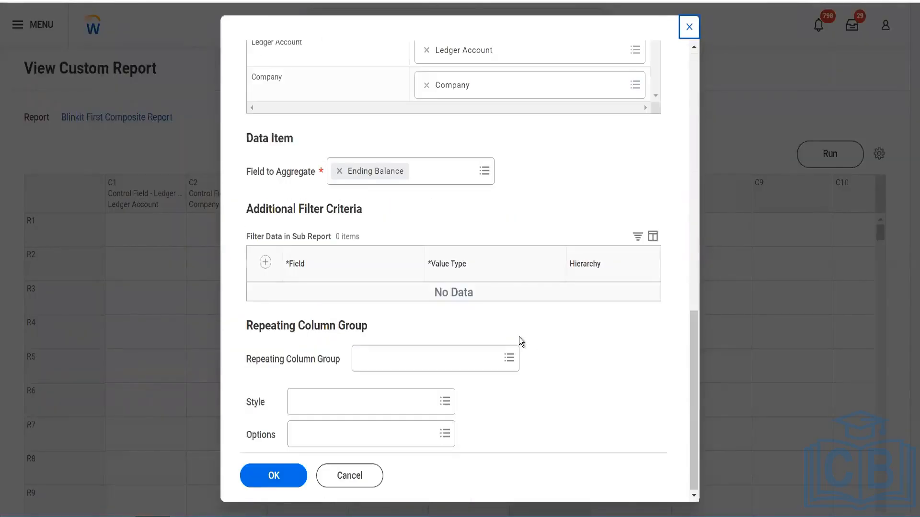
pyautogui.click(333, 407)
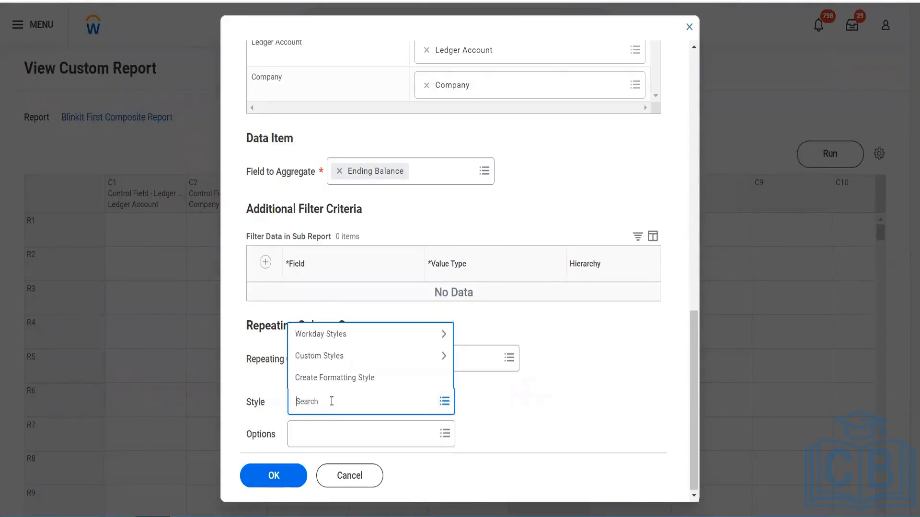
pyautogui.click(339, 357)
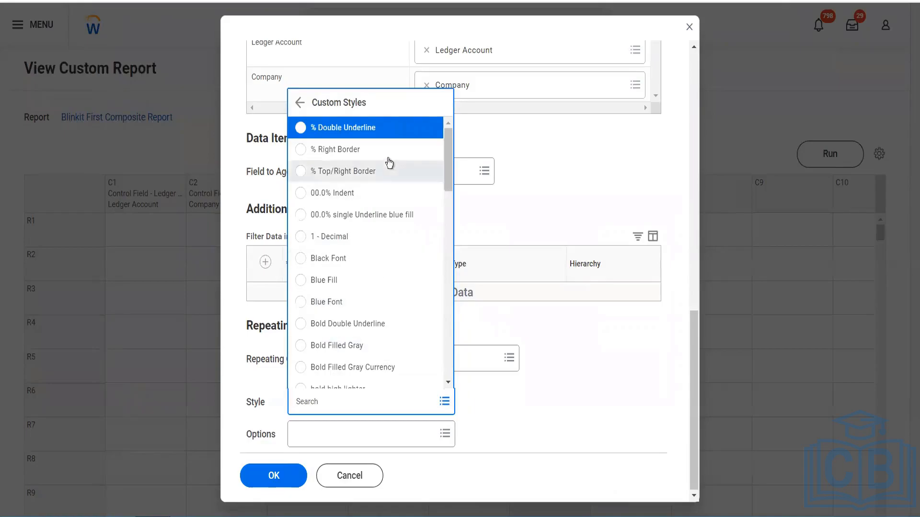
pyautogui.scroll(-3, 389, 297)
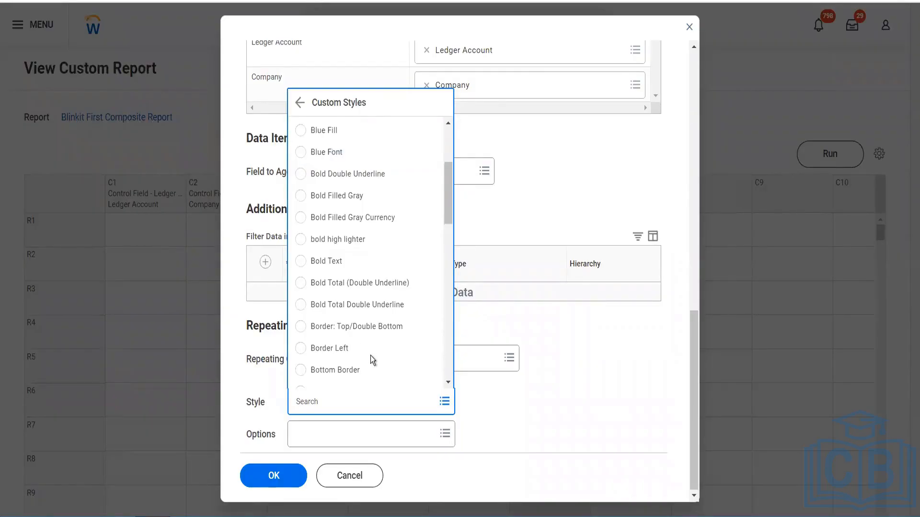
pyautogui.scroll(-1, 378, 371)
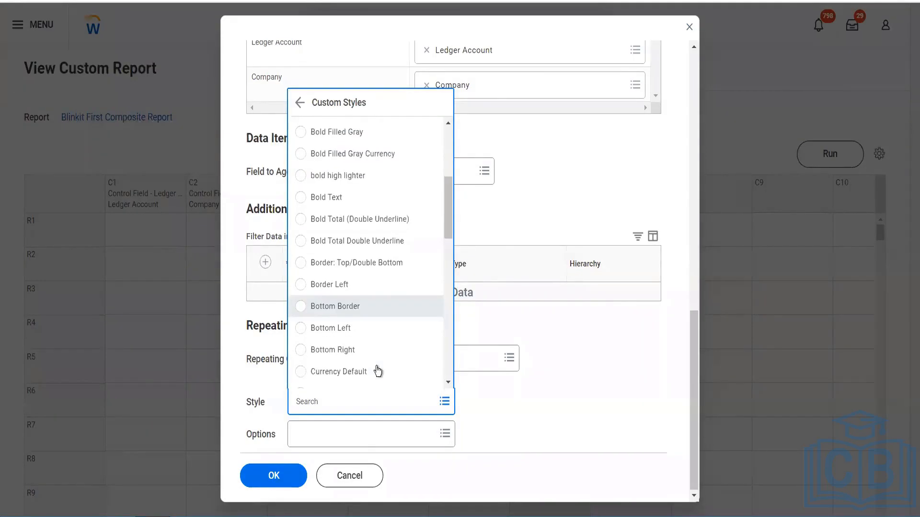
pyautogui.scroll(-3, 376, 367)
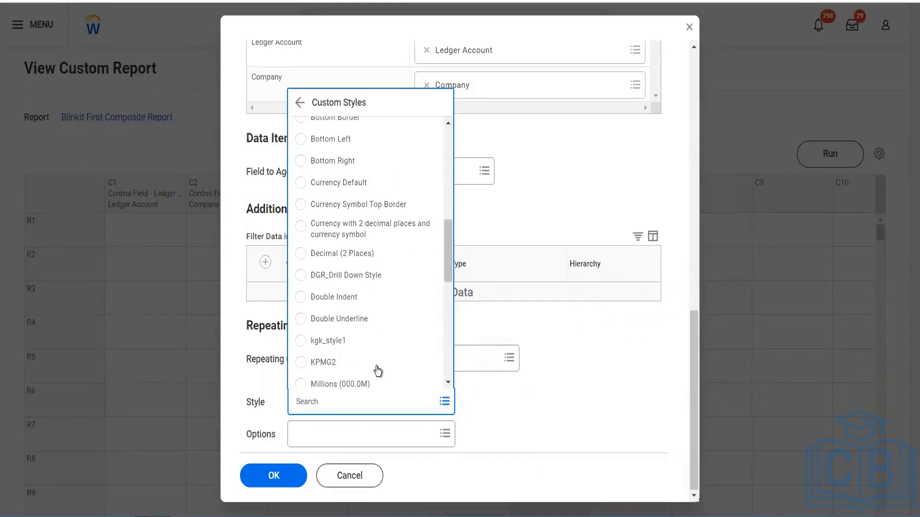
pyautogui.scroll(-3, 373, 359)
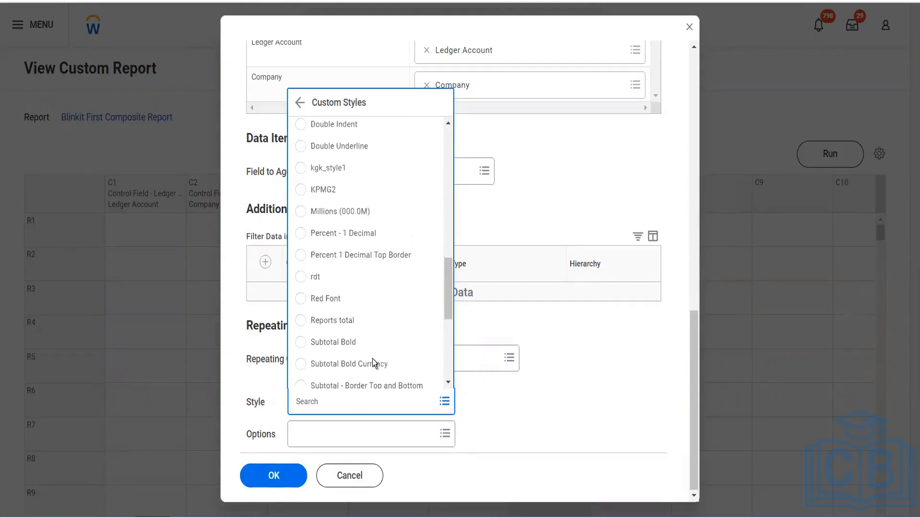
pyautogui.scroll(-2, 374, 360)
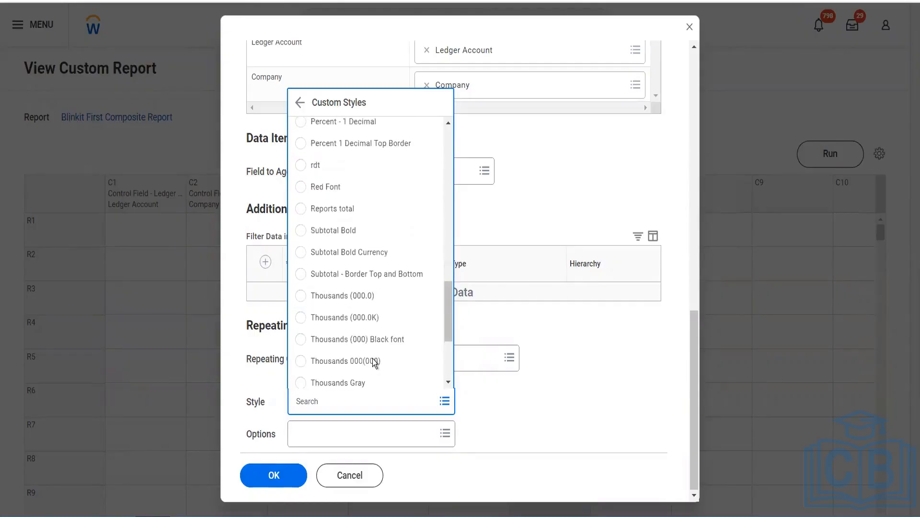
pyautogui.scroll(-2, 373, 362)
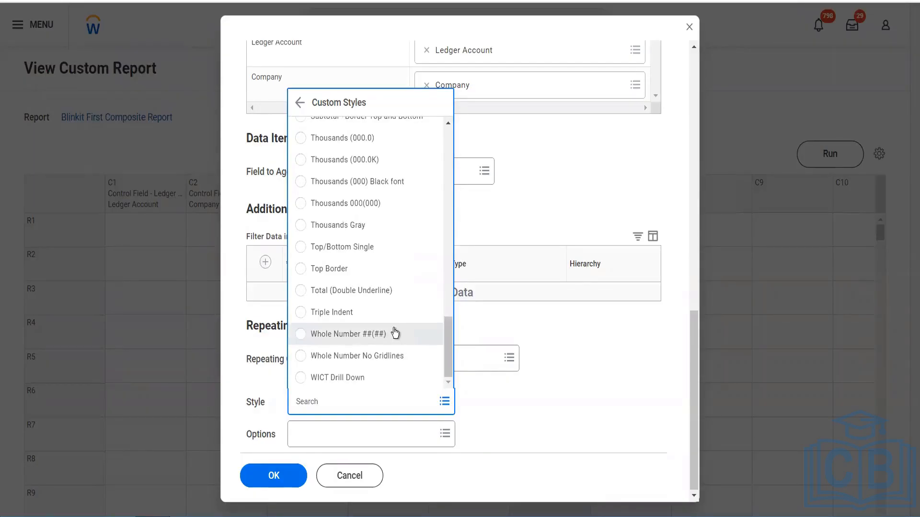
pyautogui.scroll(8, 394, 334)
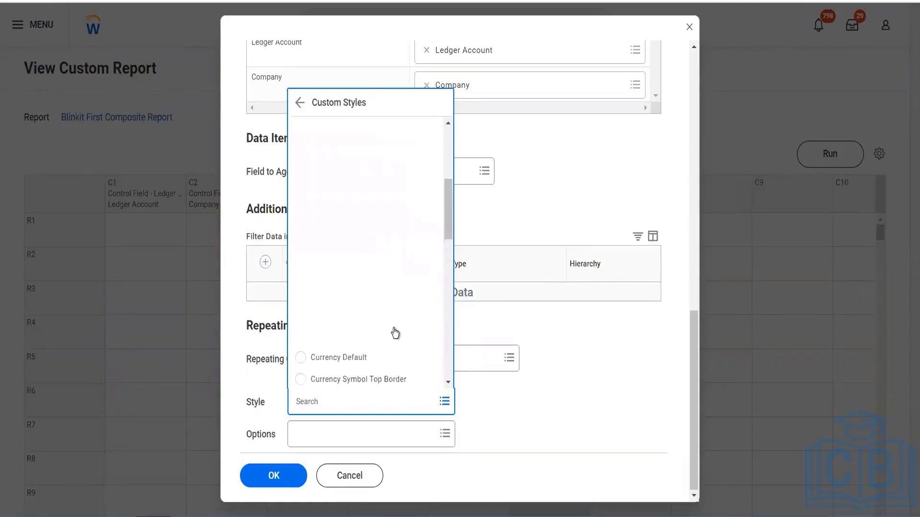
# Search the column styles for "bold" and apply Bold Filled Gray to the Ending Balance column
pyautogui.click(334, 400)
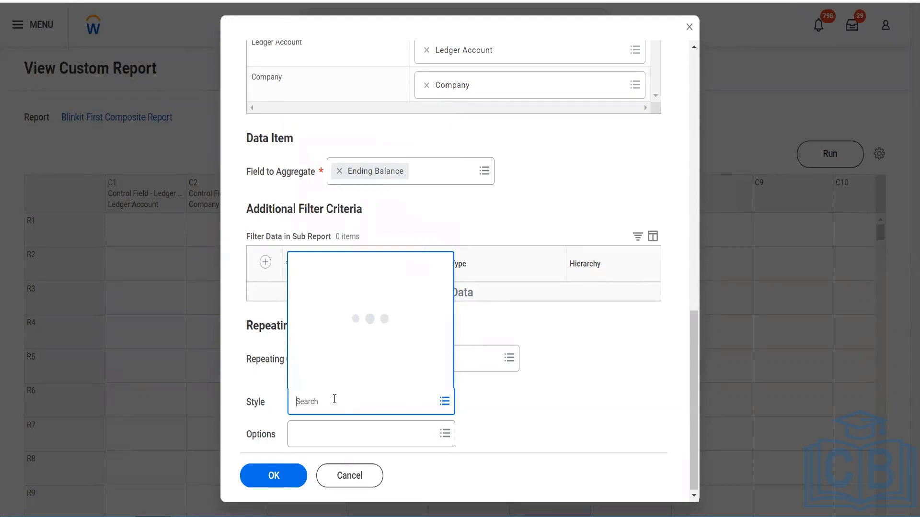
pyautogui.write('bold')
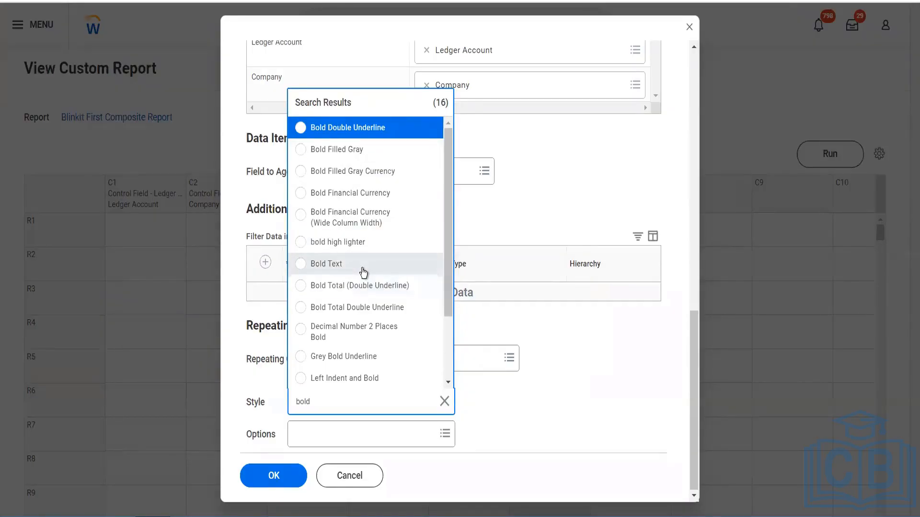
pyautogui.click(348, 154)
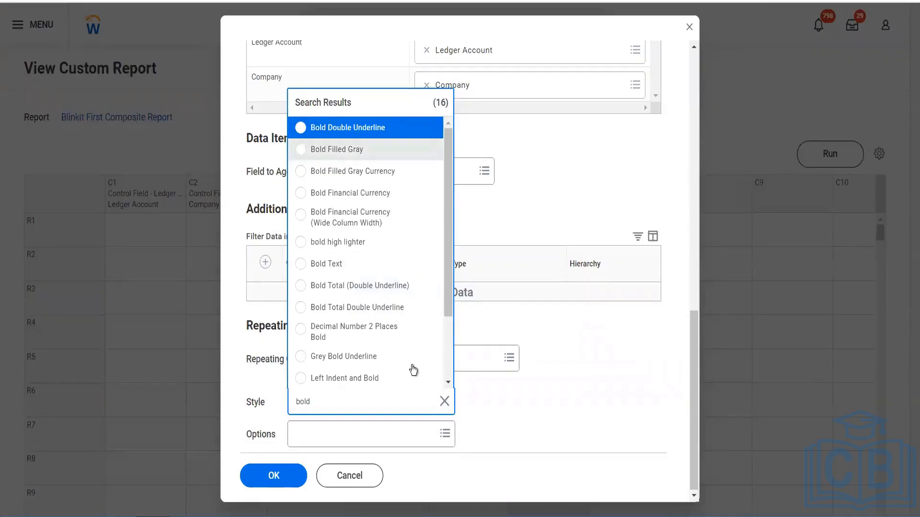
# Review the existing display options for the Ending Balance column and start creating an analytic indicator for it
pyautogui.click(386, 441)
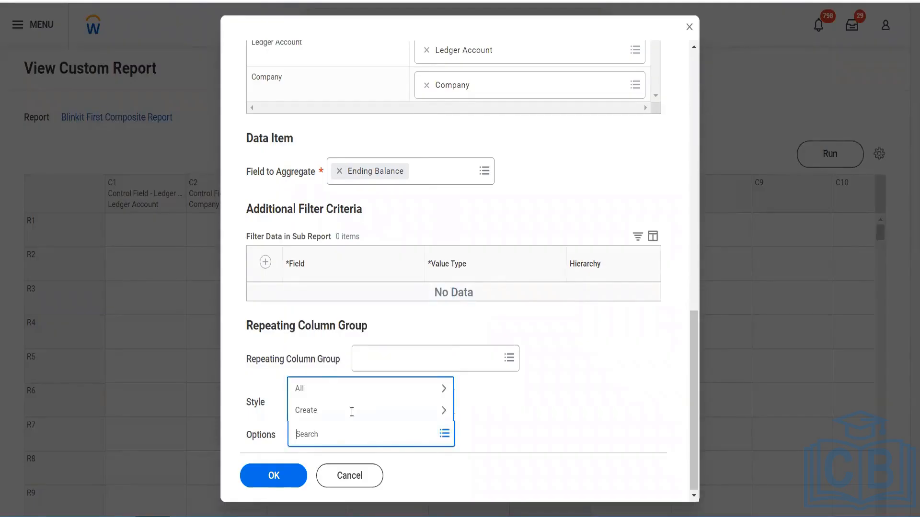
pyautogui.click(328, 389)
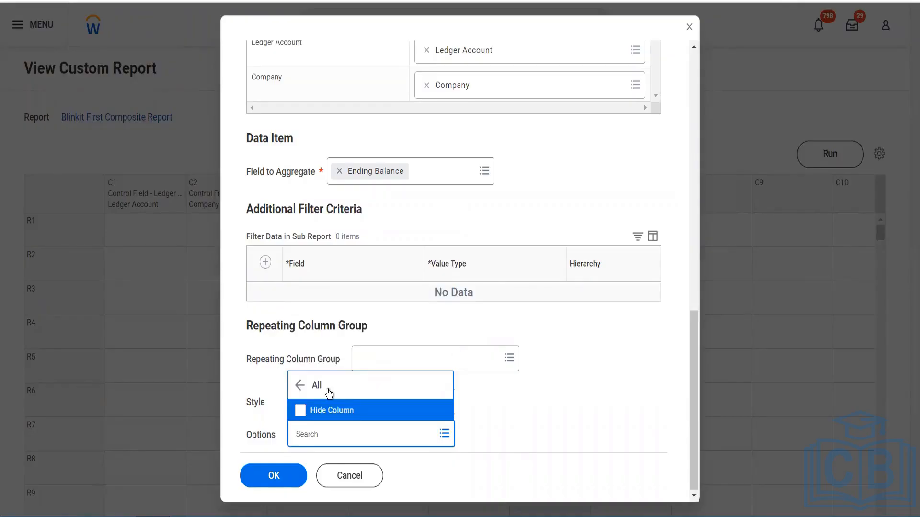
pyautogui.click(298, 393)
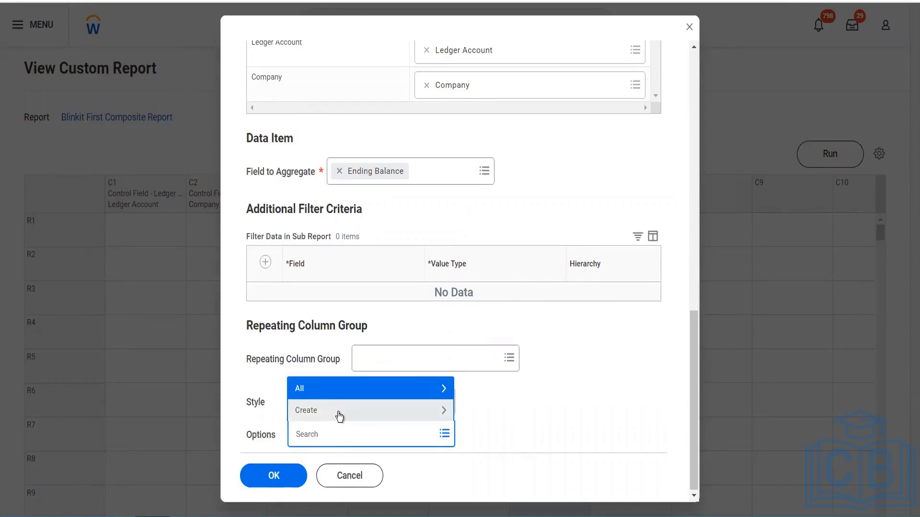
pyautogui.click(339, 413)
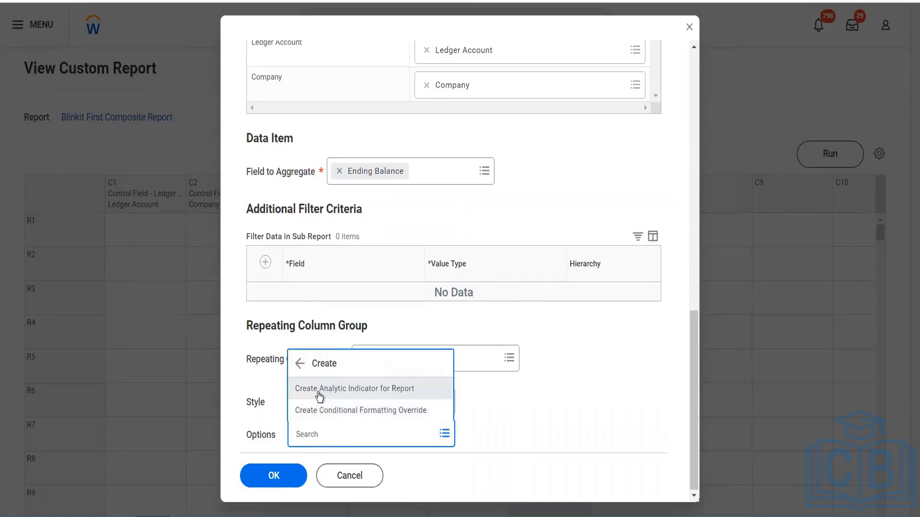
pyautogui.click(356, 394)
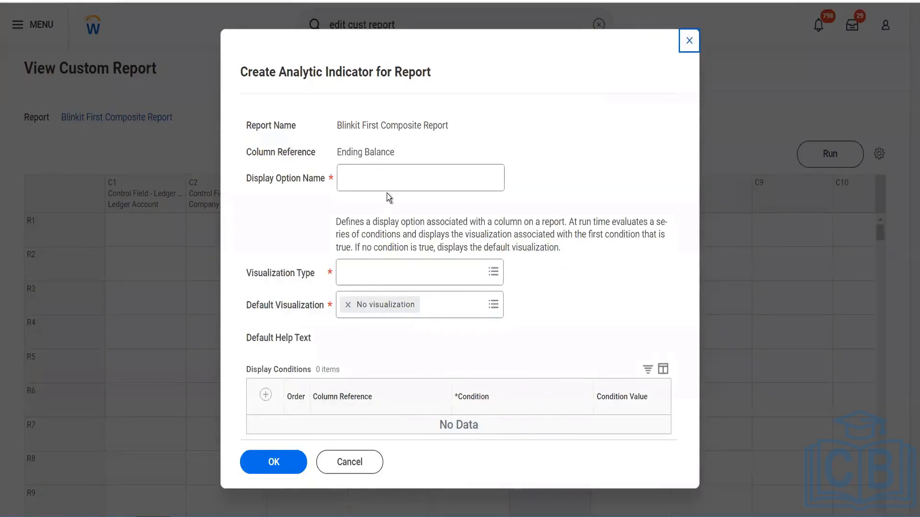
# Set the analytic indicator's visualization type to Flag and name the display option Red Flag
pyautogui.click(373, 267)
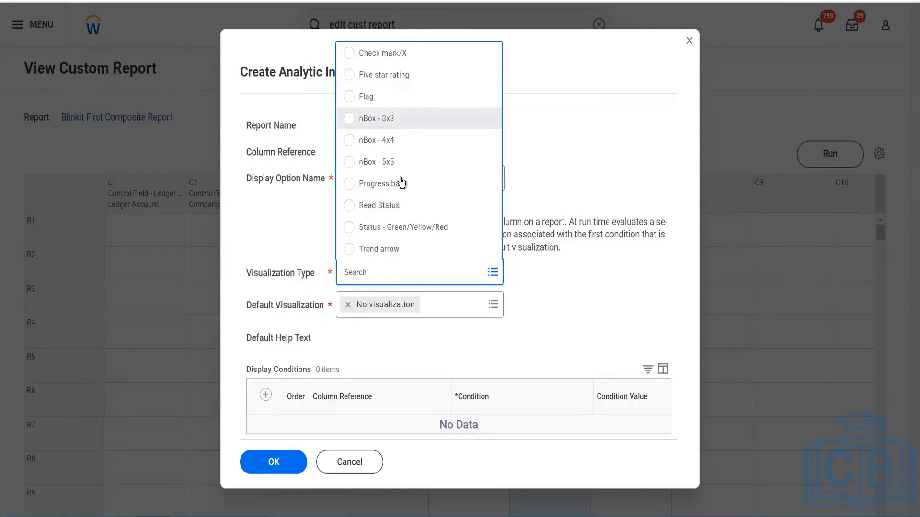
pyautogui.click(366, 97)
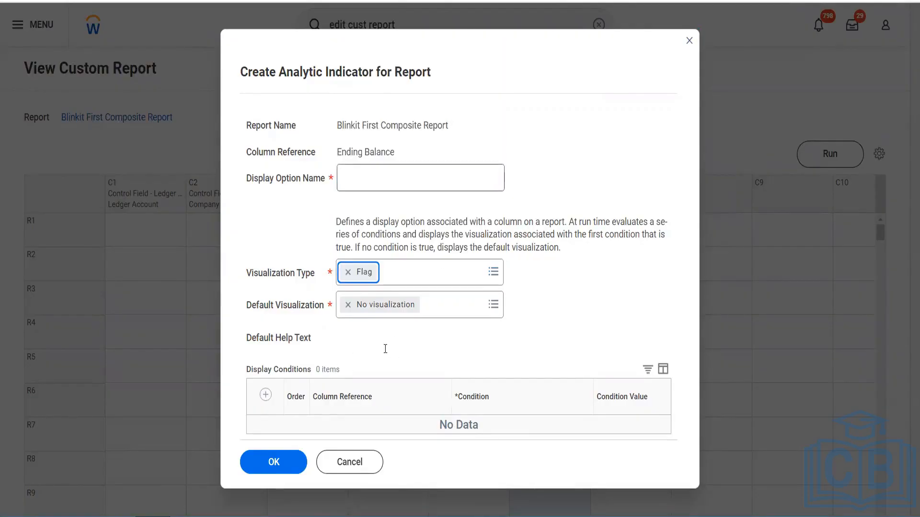
pyautogui.click(375, 170)
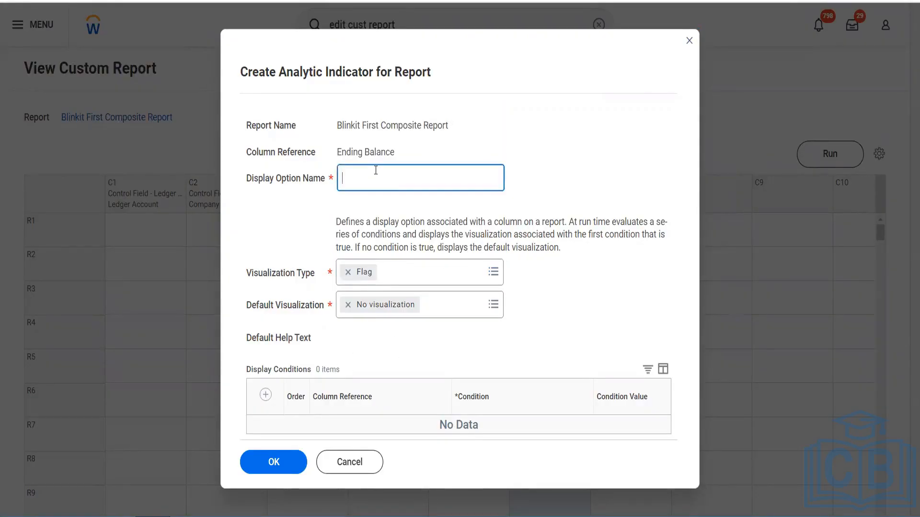
pyautogui.write('Red Flag')
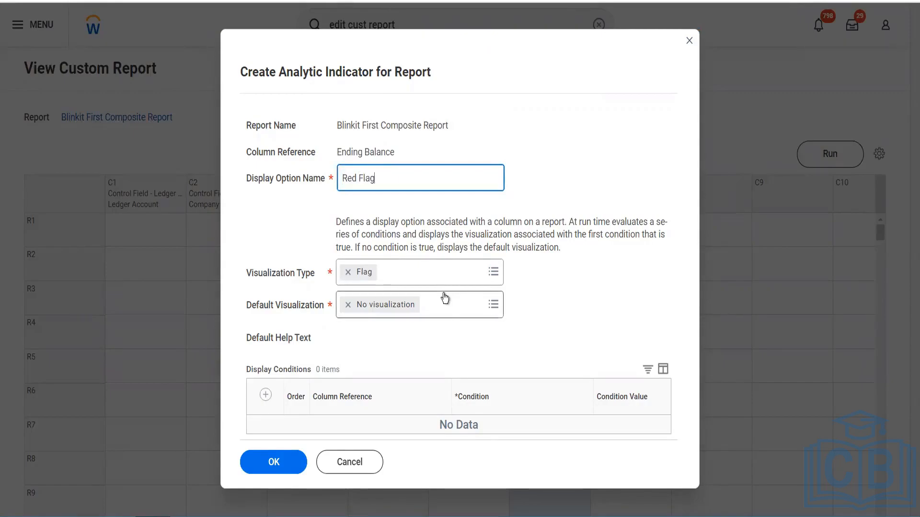
# Add a display condition row to the analytic indicator and set its default visualization to Red flag
pyautogui.click(266, 397)
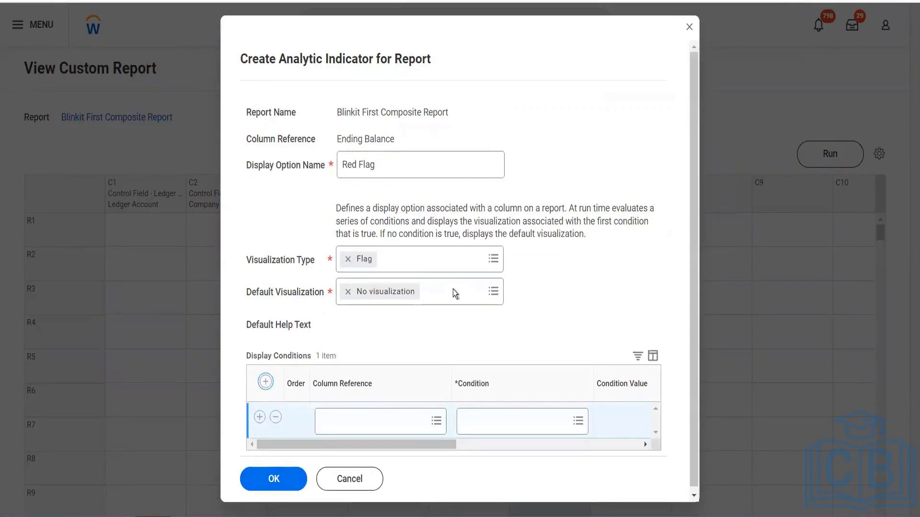
pyautogui.click(480, 296)
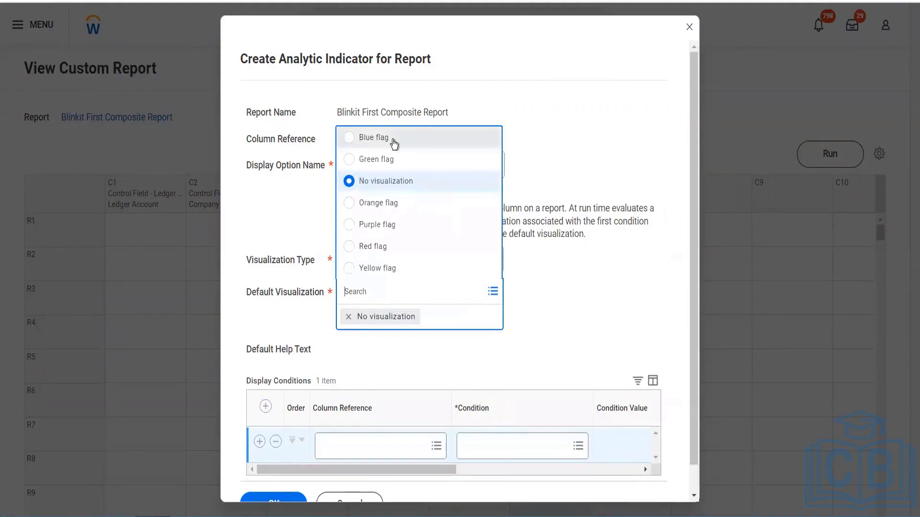
pyautogui.click(392, 256)
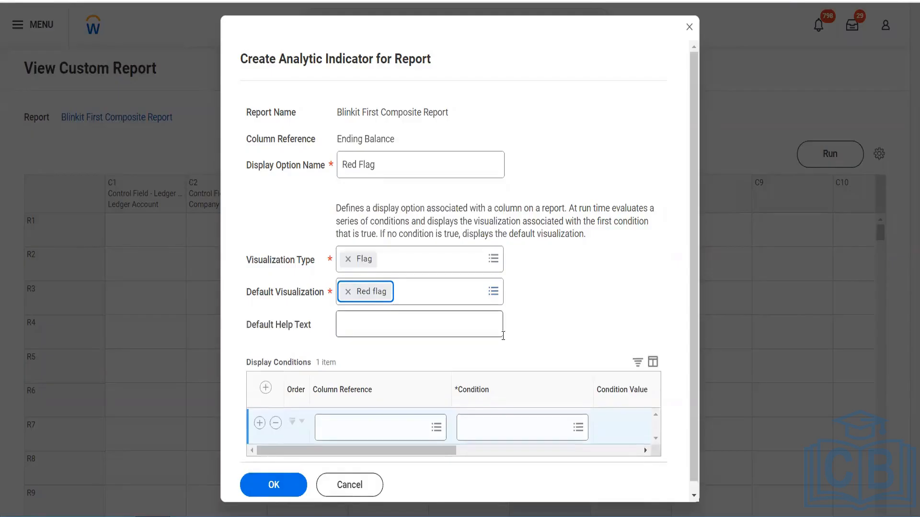
# Enter default help text asking readers to reach out to the named contact if there is a red flag
pyautogui.click(431, 333)
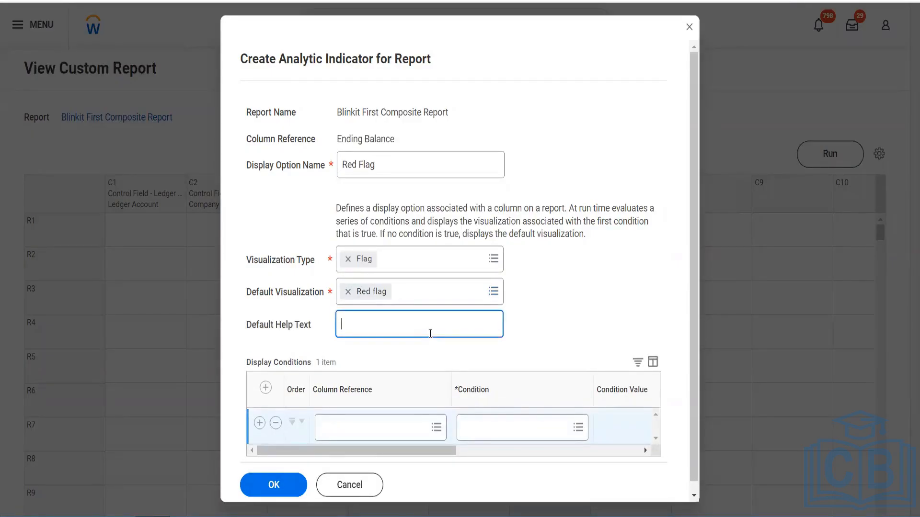
pyautogui.write('Please reach o')
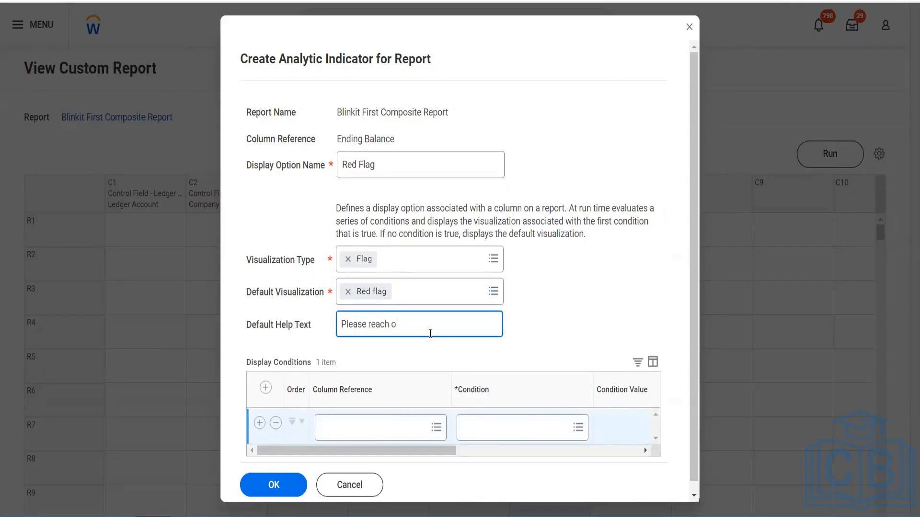
pyautogui.write('ut to Terresa if there is a red')
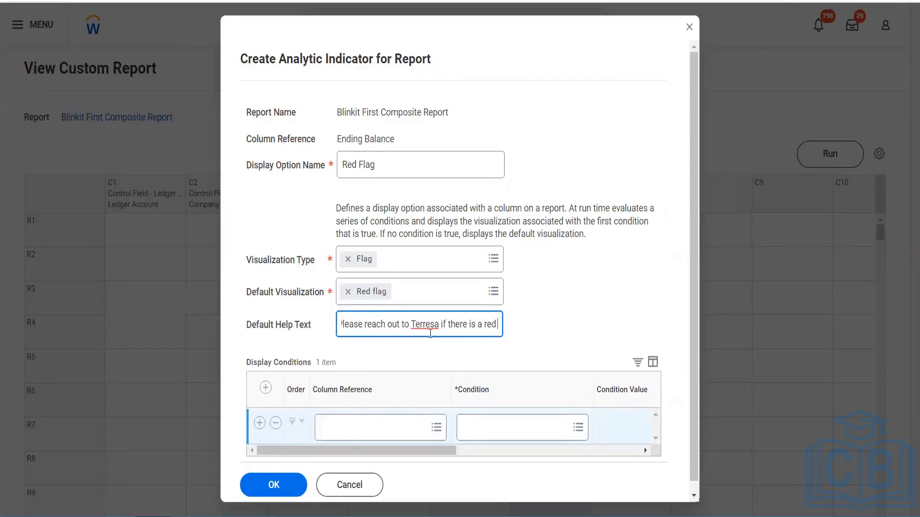
pyautogui.write(' flag')
# Set the display condition's column reference to C6 (Ending Balance) and its condition to less than
pyautogui.scroll(-1, 430, 333)
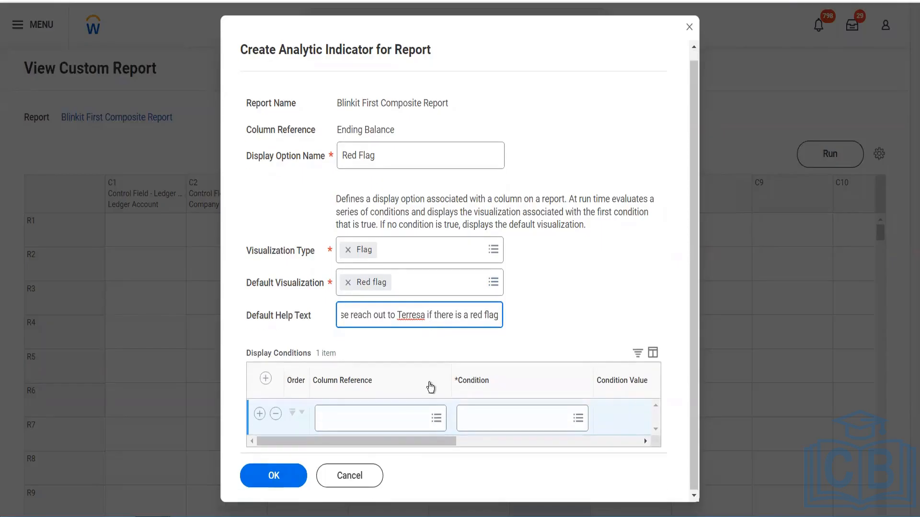
pyautogui.click(383, 420)
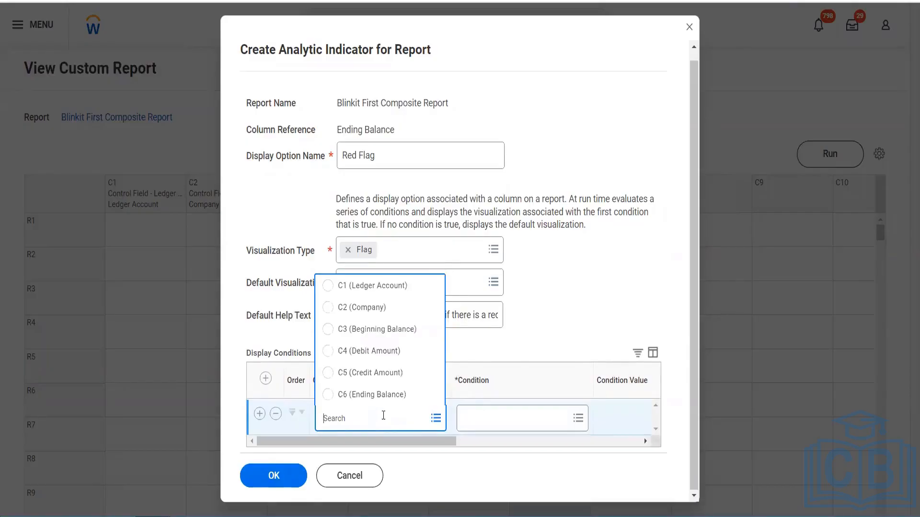
pyautogui.click(384, 395)
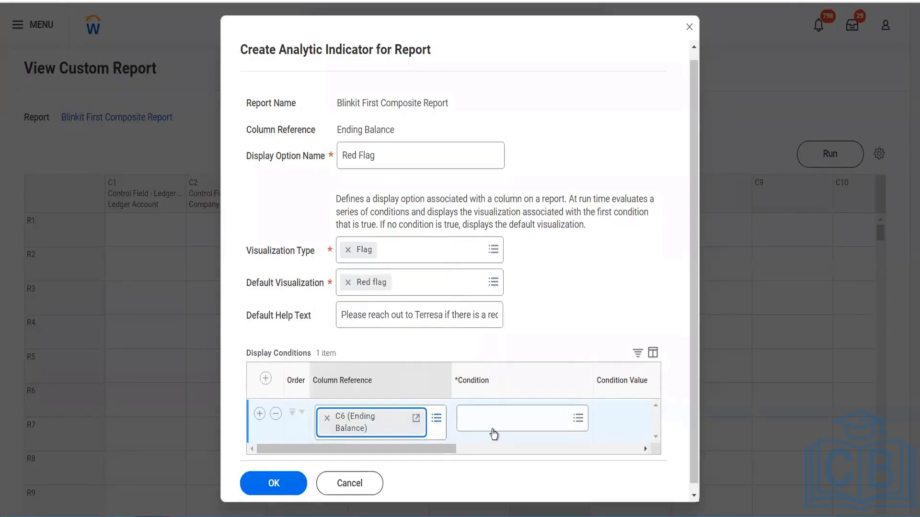
pyautogui.moveTo(435, 450); pyautogui.dragTo(478, 452)
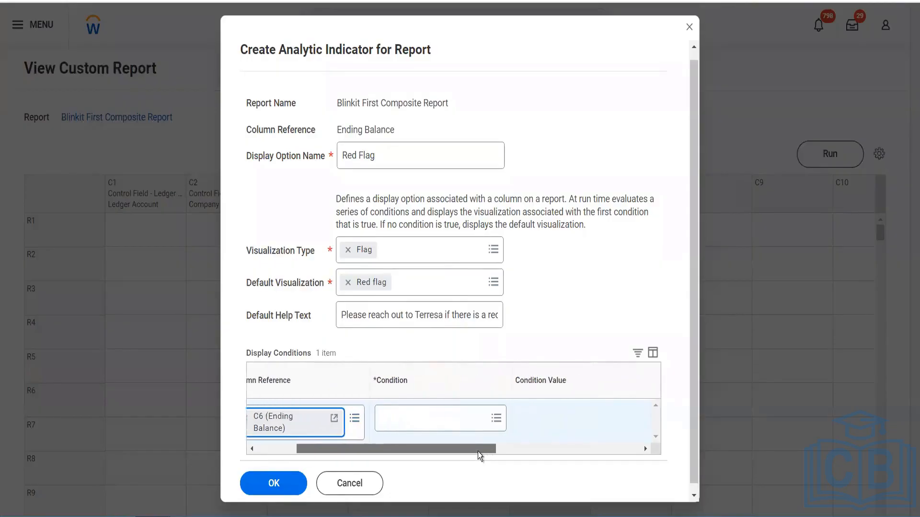
pyautogui.click(429, 421)
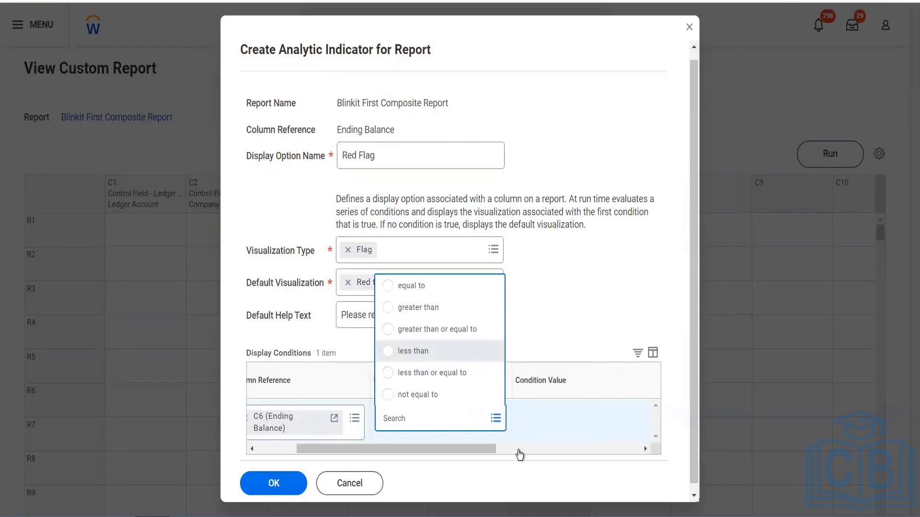
pyautogui.click(519, 449)
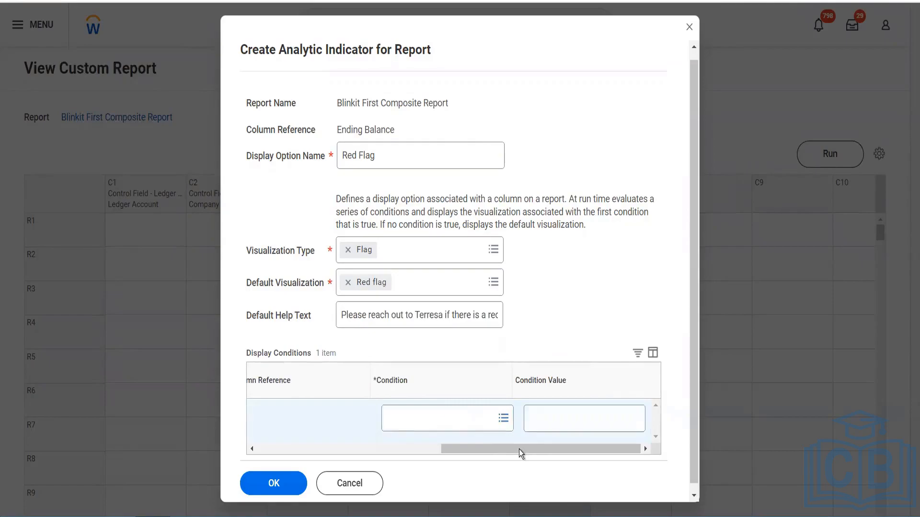
# Set the display condition's value to 2500
pyautogui.click(391, 453)
pyautogui.moveTo(429, 456); pyautogui.dragTo(465, 454)
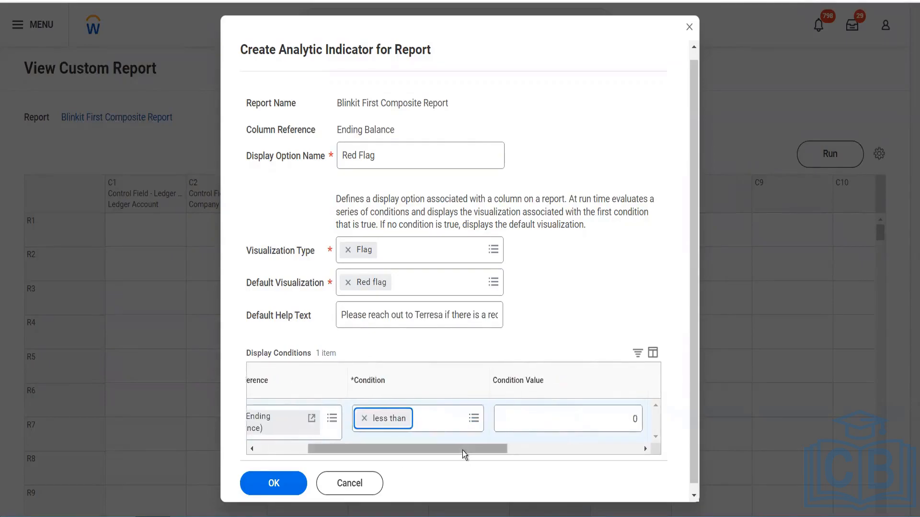
pyautogui.click(602, 425)
pyautogui.click(630, 421)
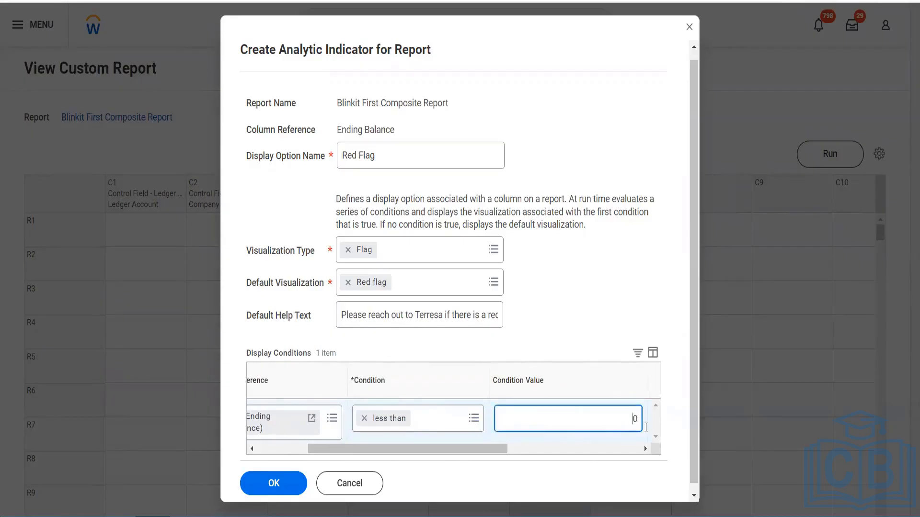
pyautogui.doubleClick(648, 427)
pyautogui.write('025000')
pyautogui.press('BackSpace')
pyautogui.press('BackSpace')
pyautogui.press('BackSpace')
pyautogui.press('BackSpace')
pyautogui.press('BackSpace')
pyautogui.press('BackSpace')
pyautogui.write('0')
pyautogui.press('BackSpace')
pyautogui.write('2500')
pyautogui.press('Tab')
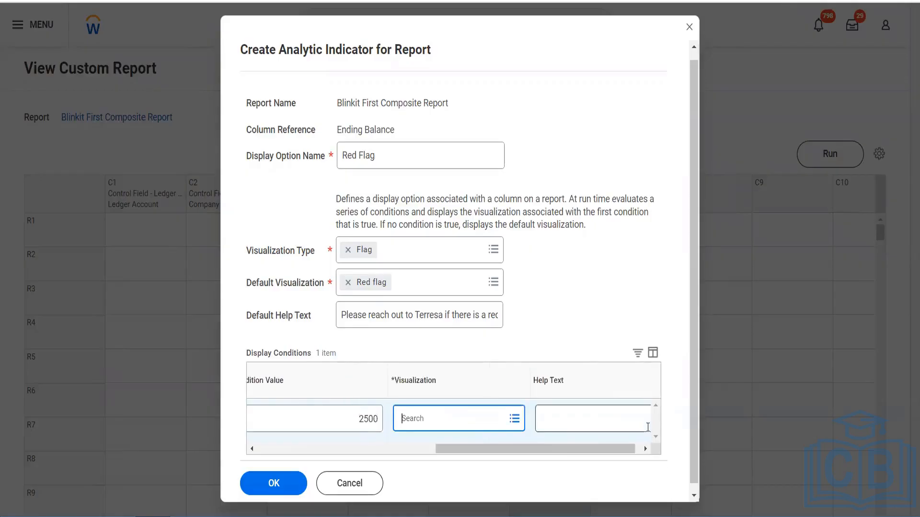
# Set the condition's visualization to Red flag and copy the default help text into its help text
pyautogui.click(474, 426)
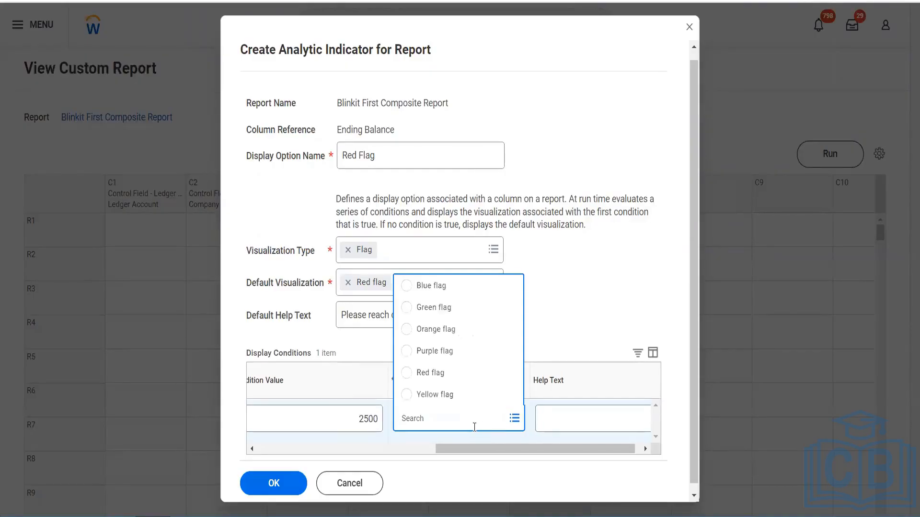
pyautogui.click(441, 373)
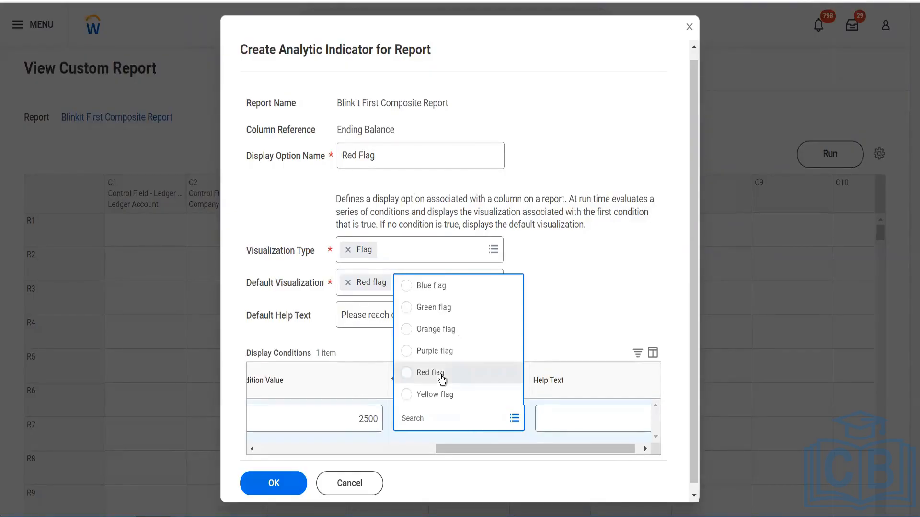
pyautogui.click(381, 319)
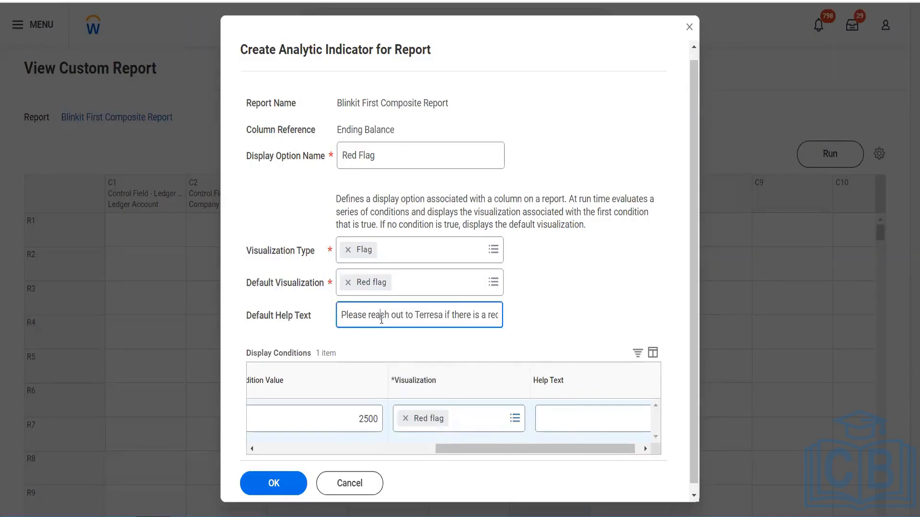
pyautogui.hotkey('ctrl', 'a')
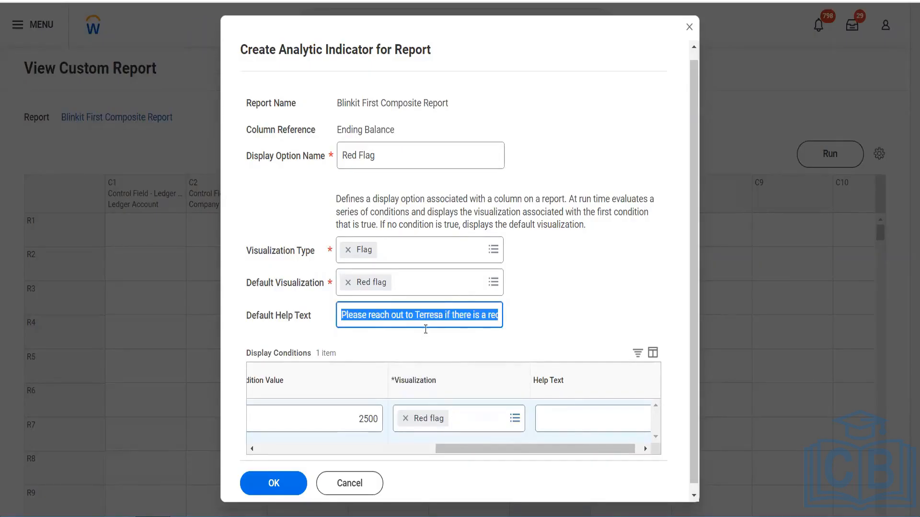
pyautogui.click(569, 415)
pyautogui.write('Please reach out to Terresa if there is a red flag')
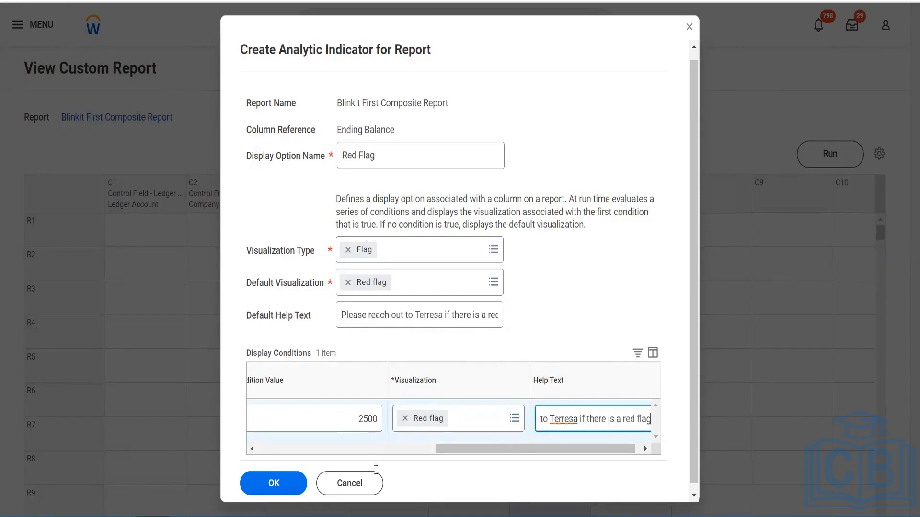
# Save the Red Flag indicator and the updated Ending Balance column definition
pyautogui.click(265, 488)
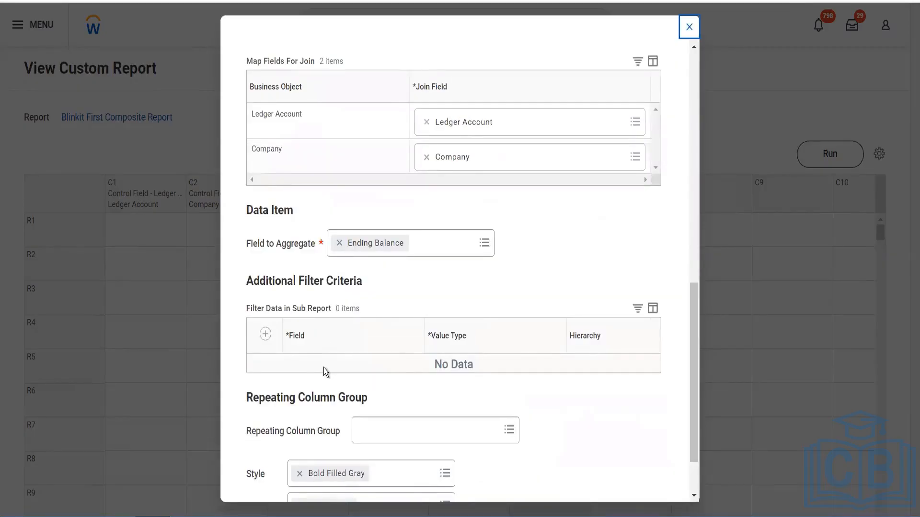
pyautogui.scroll(-2, 324, 367)
pyautogui.click(283, 476)
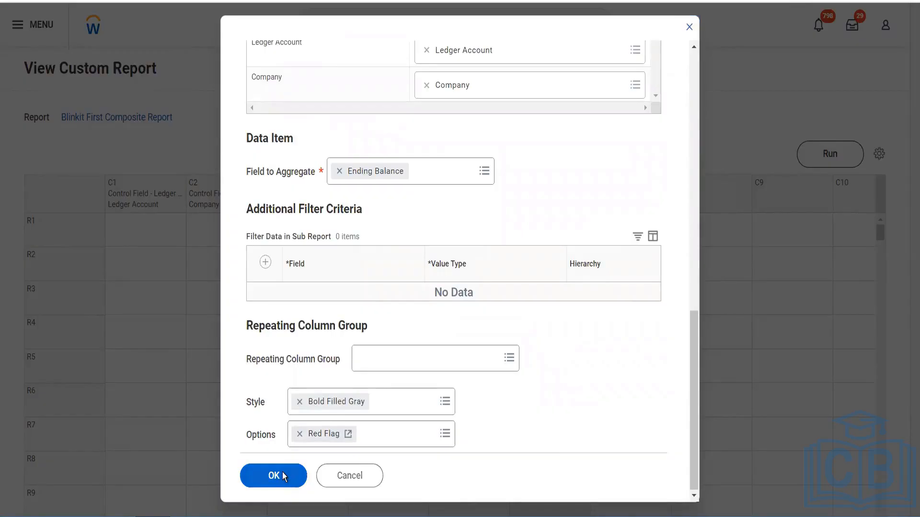
pyautogui.click(283, 476)
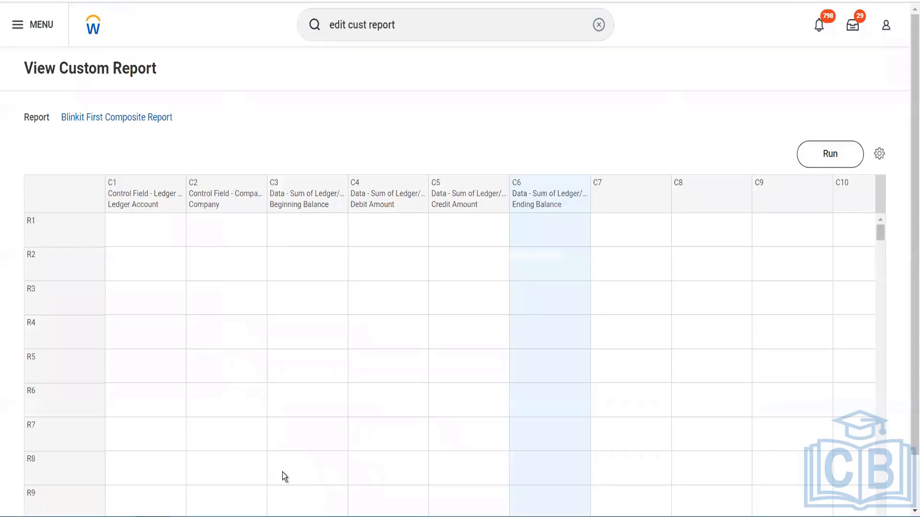
# Define row R1 as a Combine Data row named Total
pyautogui.click(93, 233)
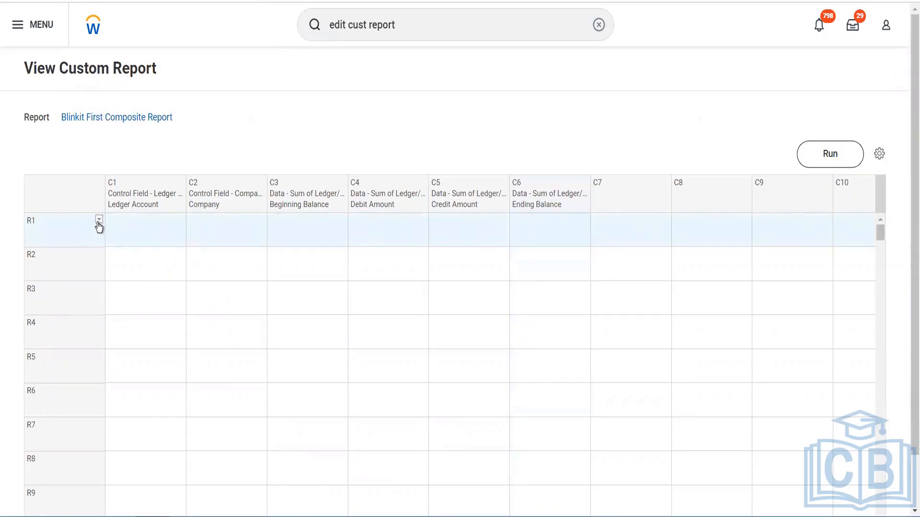
pyautogui.click(99, 221)
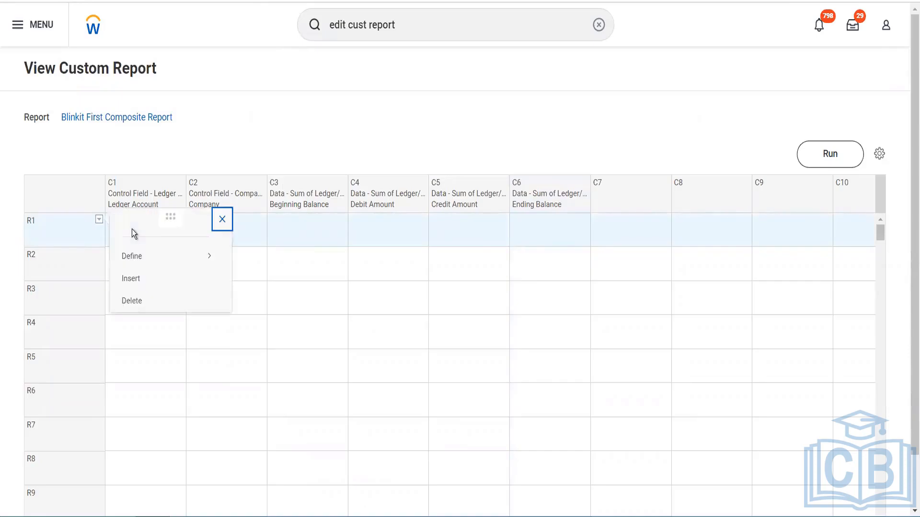
pyautogui.click(182, 261)
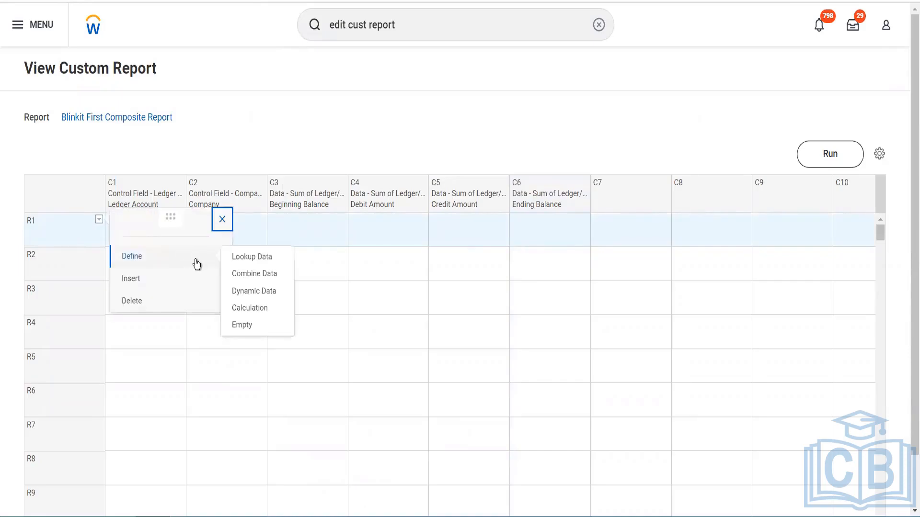
pyautogui.click(255, 277)
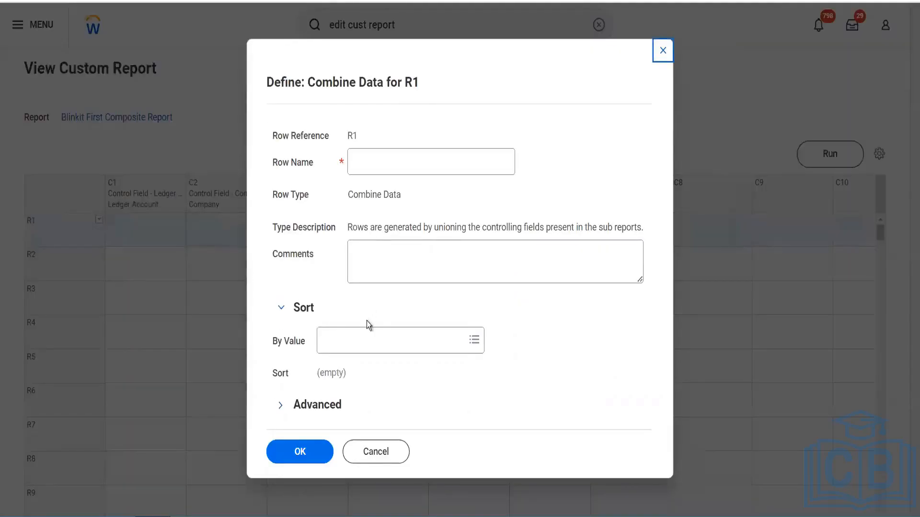
pyautogui.click(406, 161)
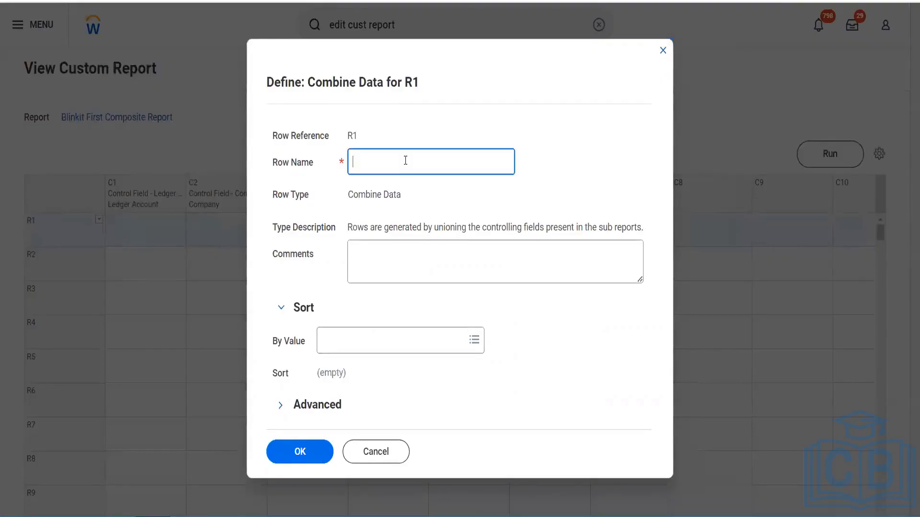
pyautogui.write('Total')
# Sort row R1 by the value R1C1 (current row) (Ledger Account) and save the row definition
pyautogui.click(412, 341)
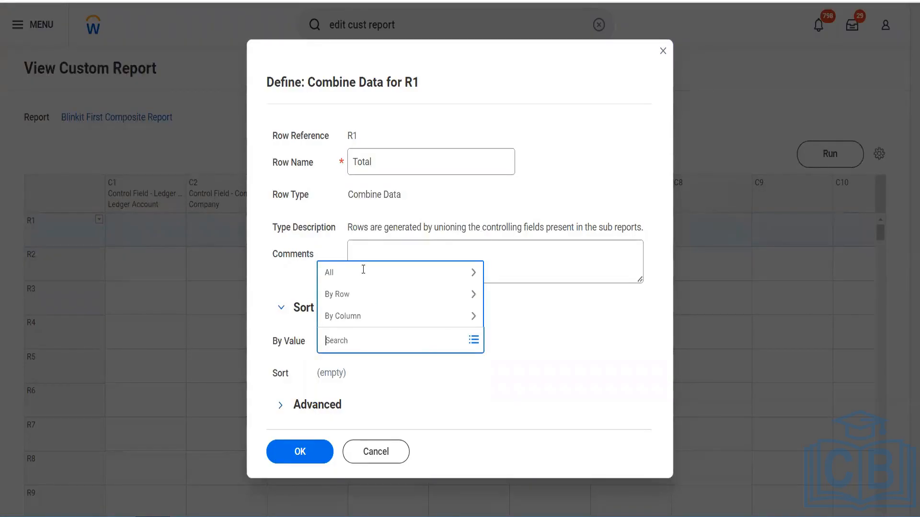
pyautogui.click(363, 271)
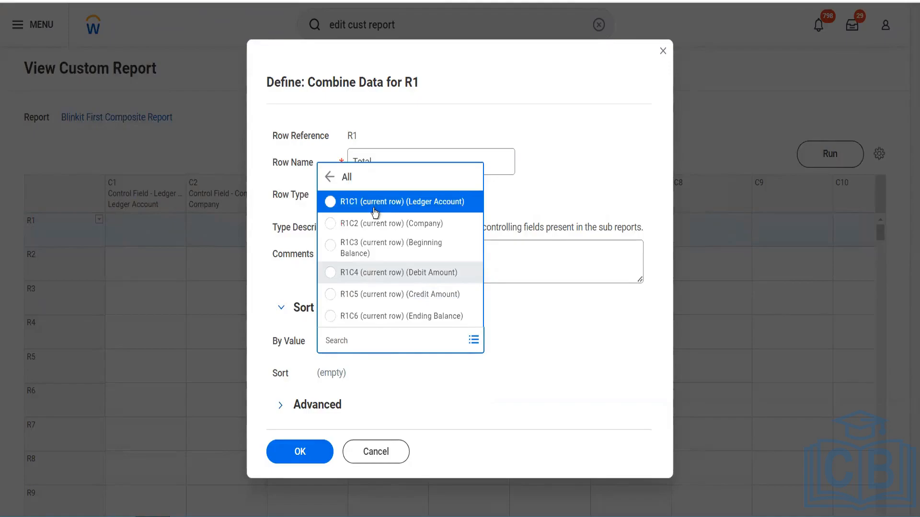
pyautogui.click(375, 210)
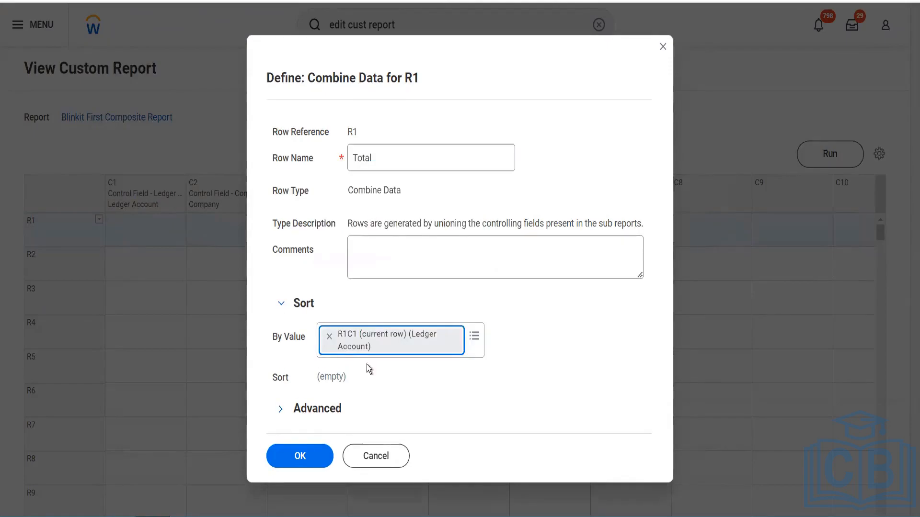
pyautogui.click(306, 465)
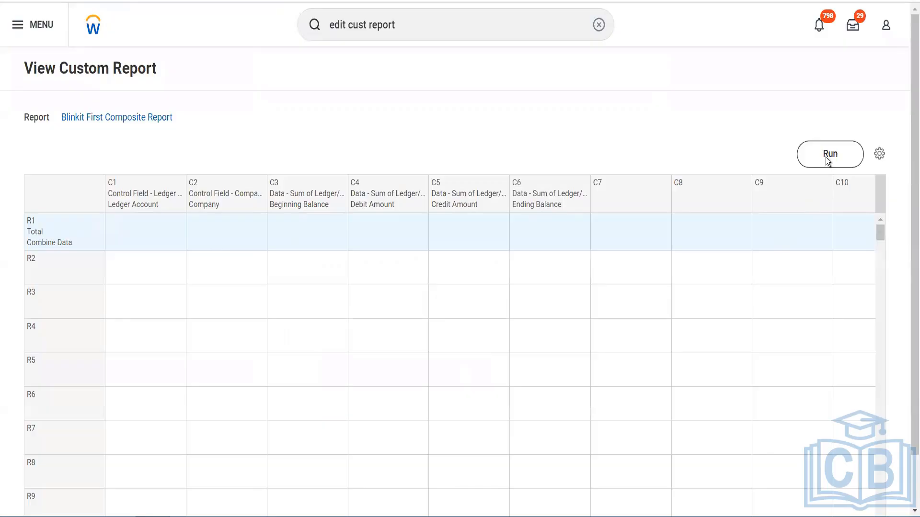
# Run the composite report with the saved filter GMS UAS and check the help text on an Ending Balance flag
pyautogui.click(826, 158)
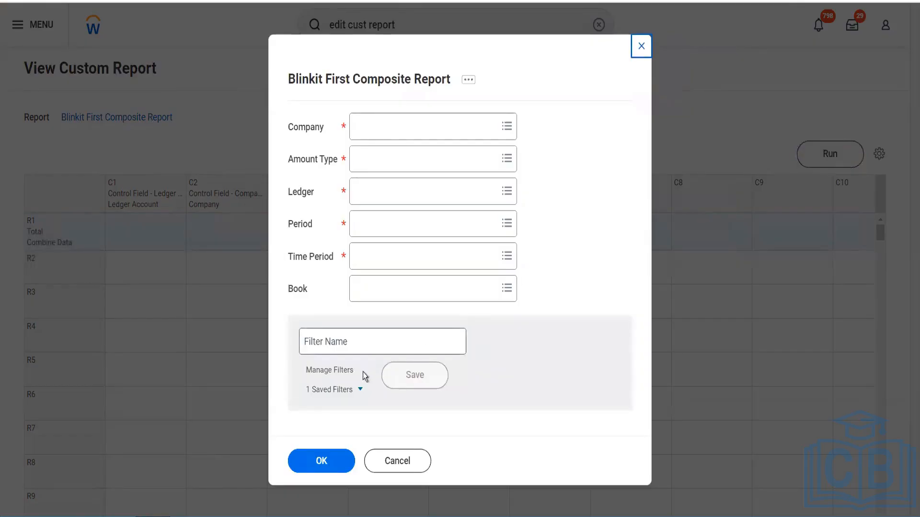
pyautogui.click(347, 390)
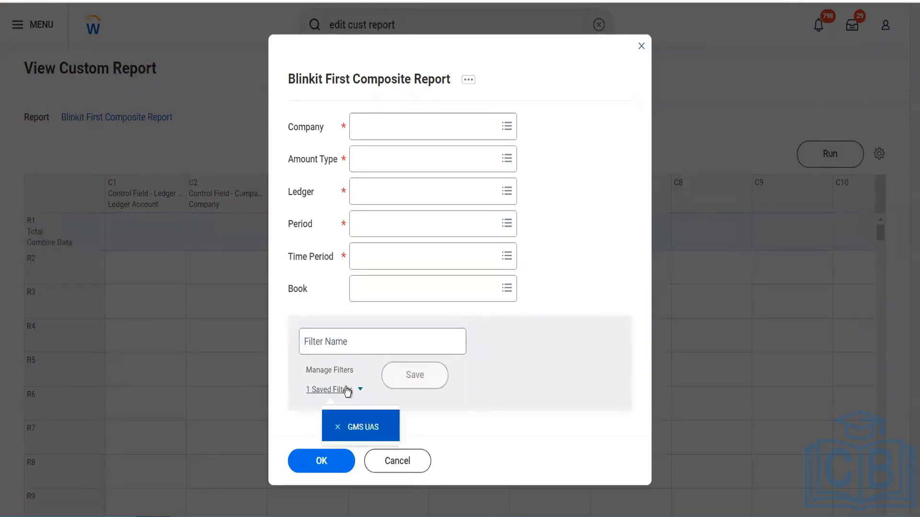
pyautogui.click(367, 429)
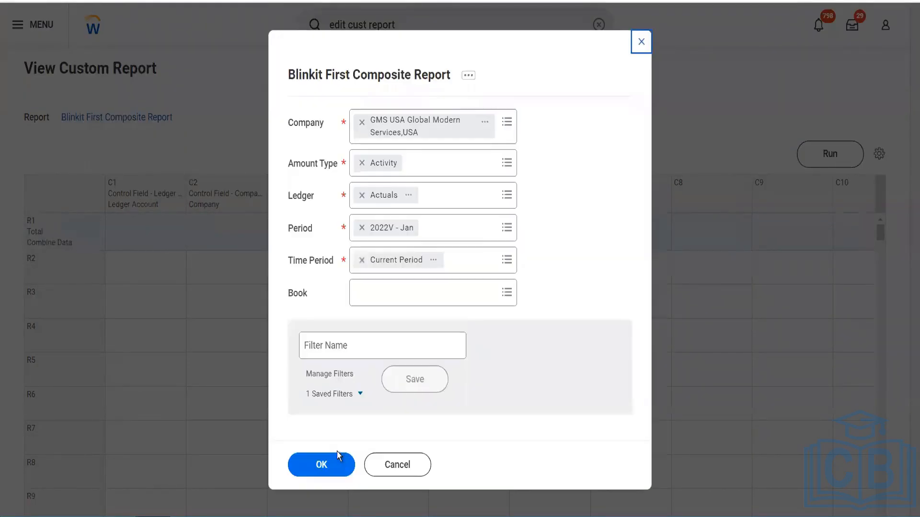
pyautogui.click(330, 467)
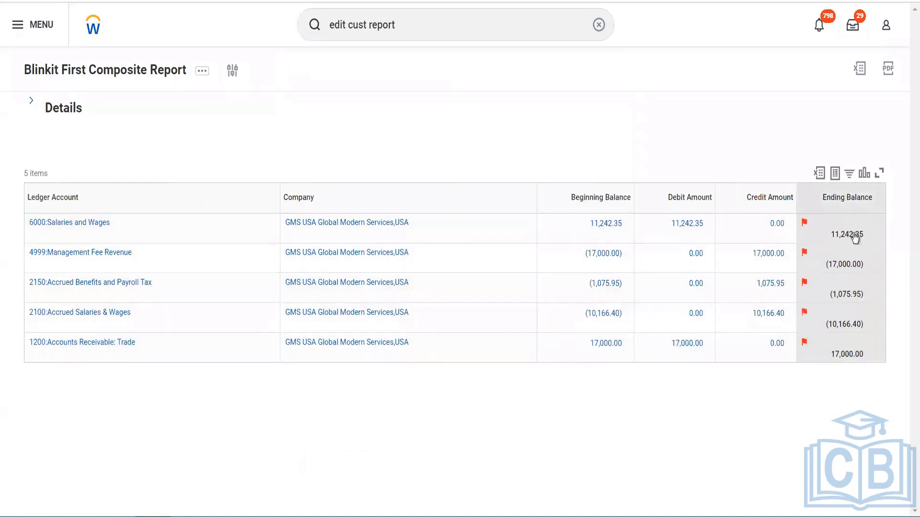
pyautogui.moveTo(869, 314)
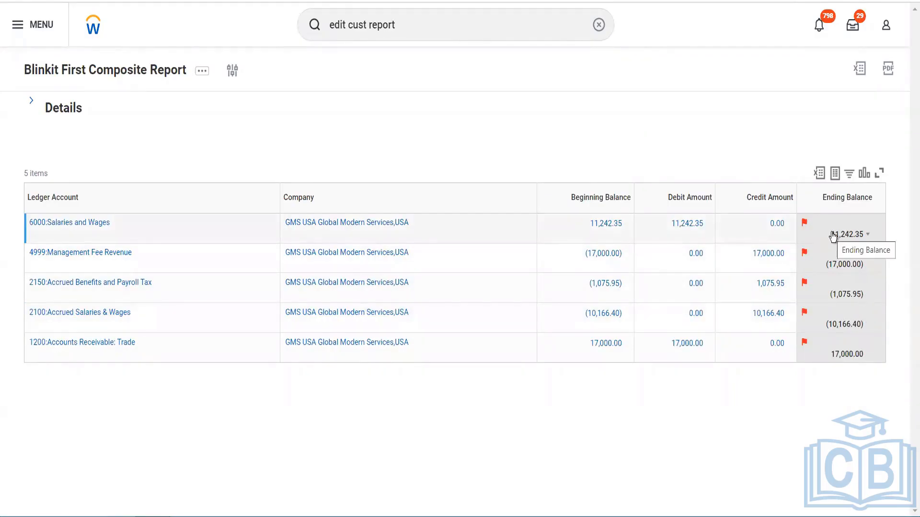
pyautogui.moveTo(806, 224)
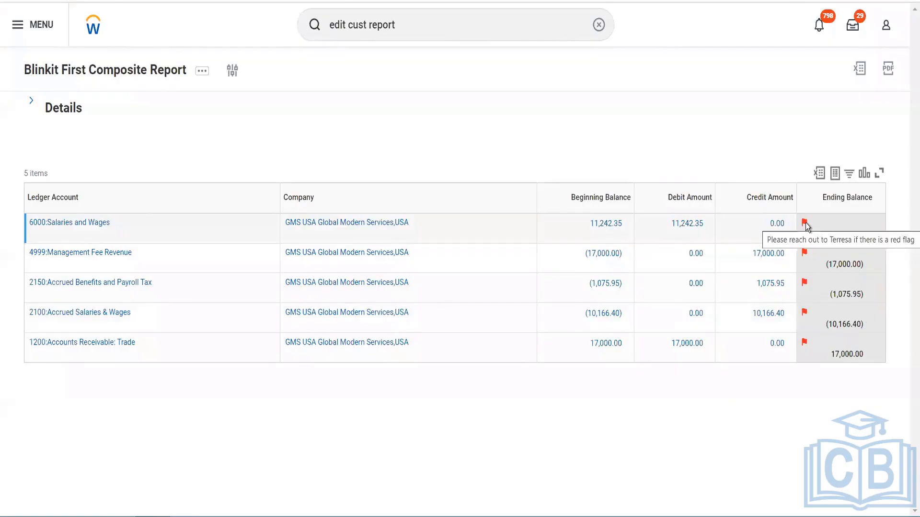
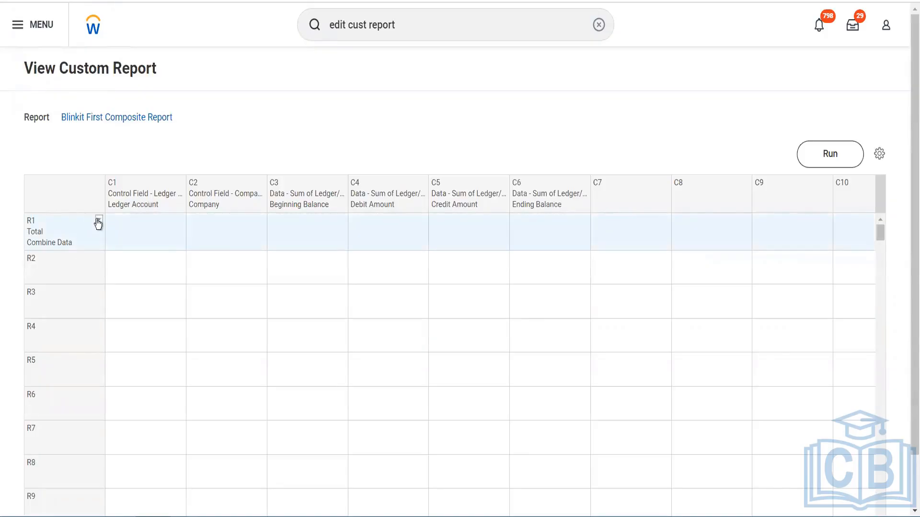
# Edit row R1 Total, check its advanced options, and apply the Grand Total style
pyautogui.click(98, 222)
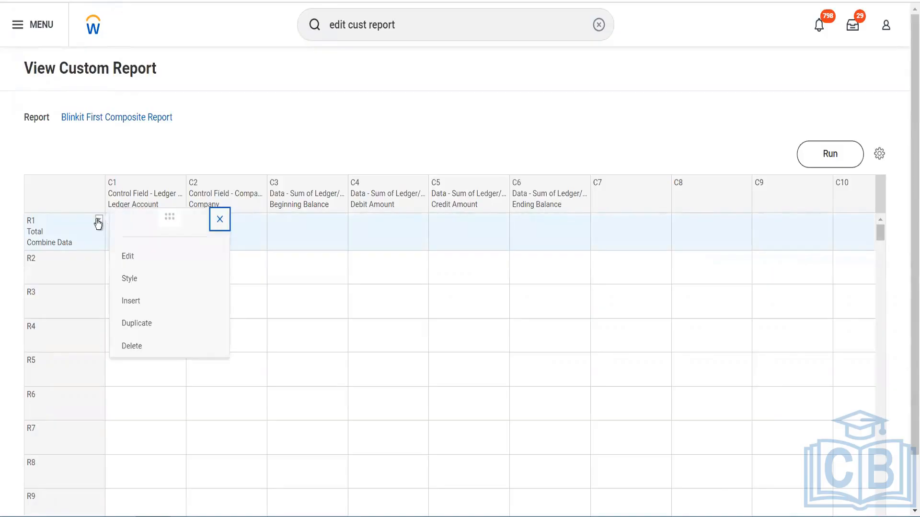
pyautogui.click(145, 261)
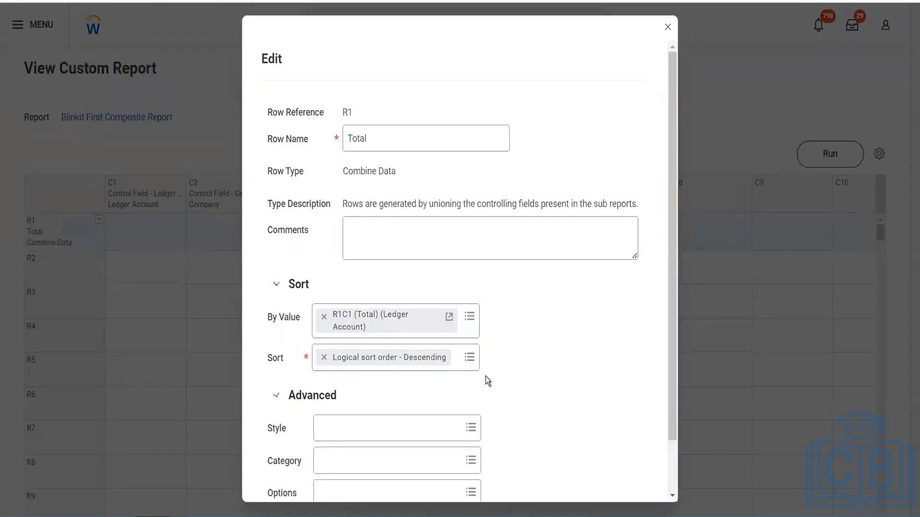
pyautogui.scroll(-2, 485, 375)
pyautogui.click(362, 442)
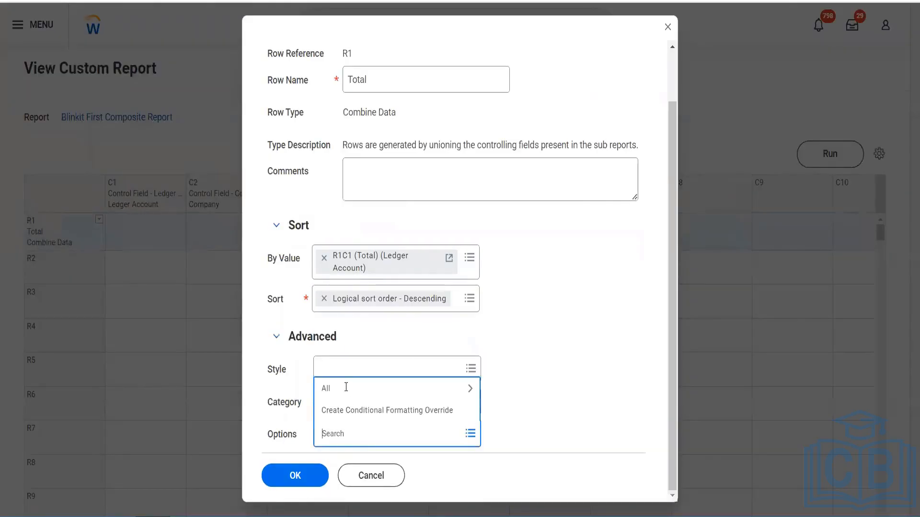
pyautogui.click(347, 391)
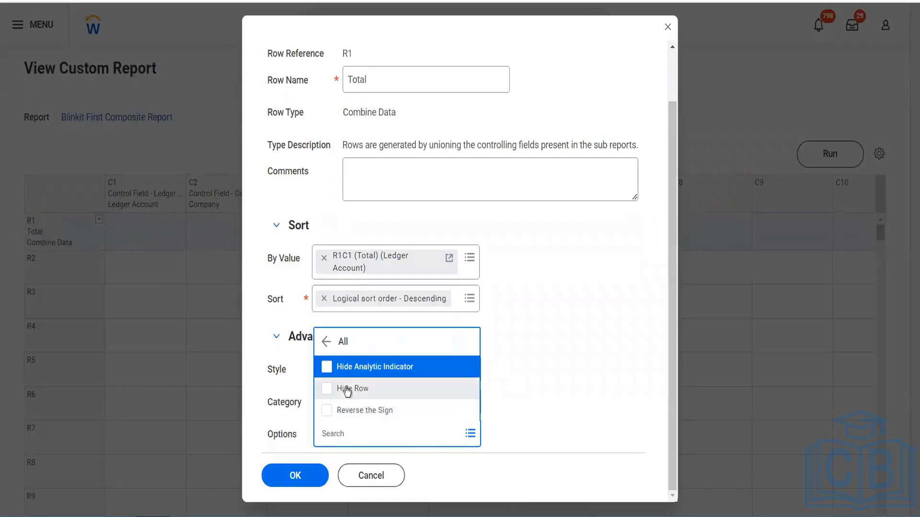
pyautogui.click(526, 378)
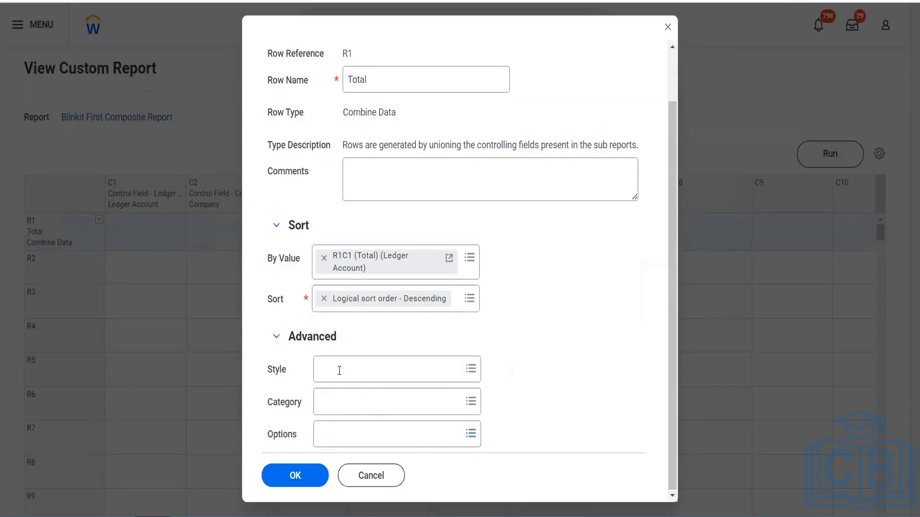
pyautogui.click(340, 371)
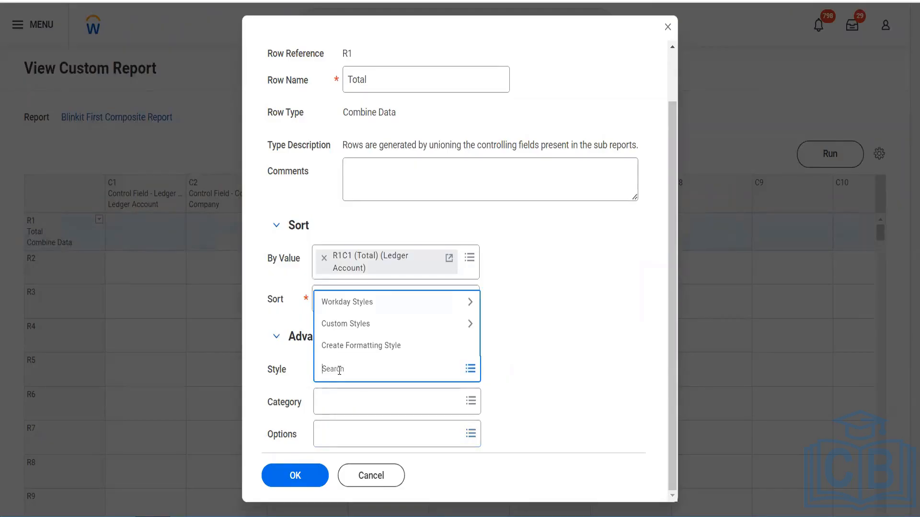
pyautogui.write('grand total')
pyautogui.press('Return')
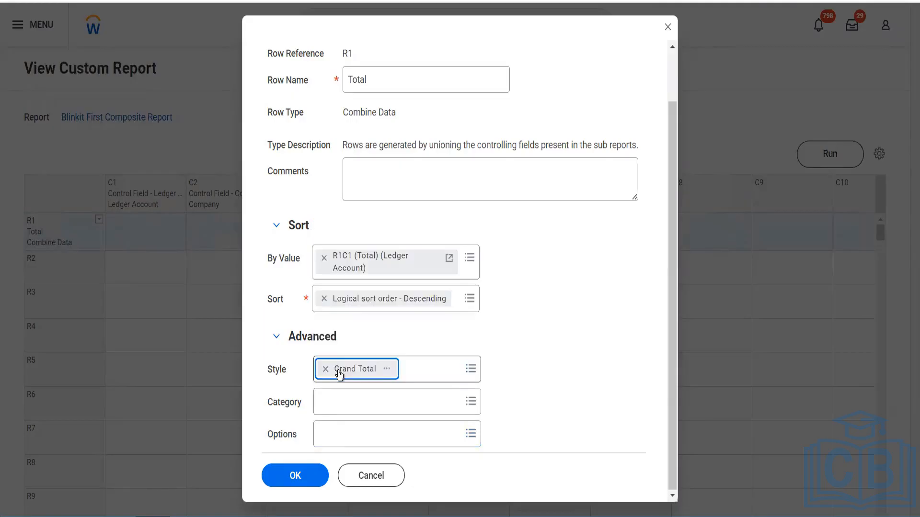
# Sort row R1 by R1C3 (Total) (Beginning Balance) in Total - Descending order and save the row
pyautogui.click(470, 305)
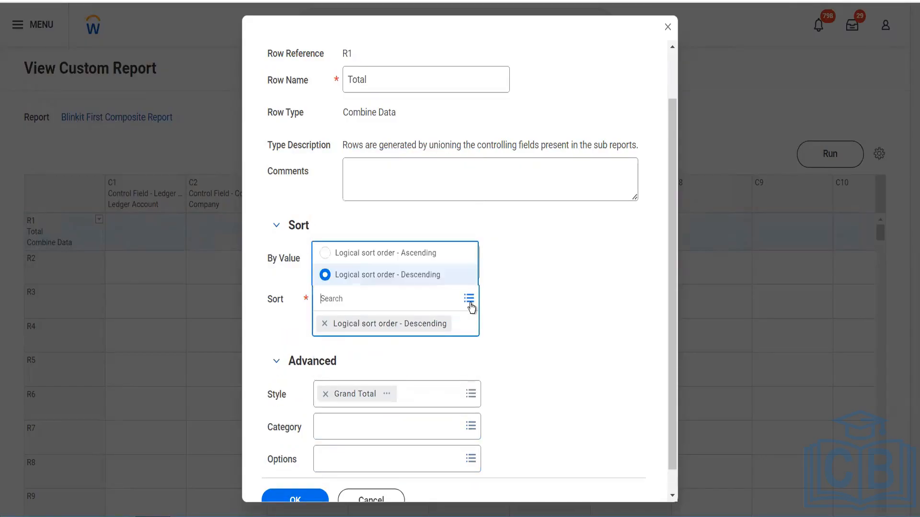
pyautogui.click(429, 262)
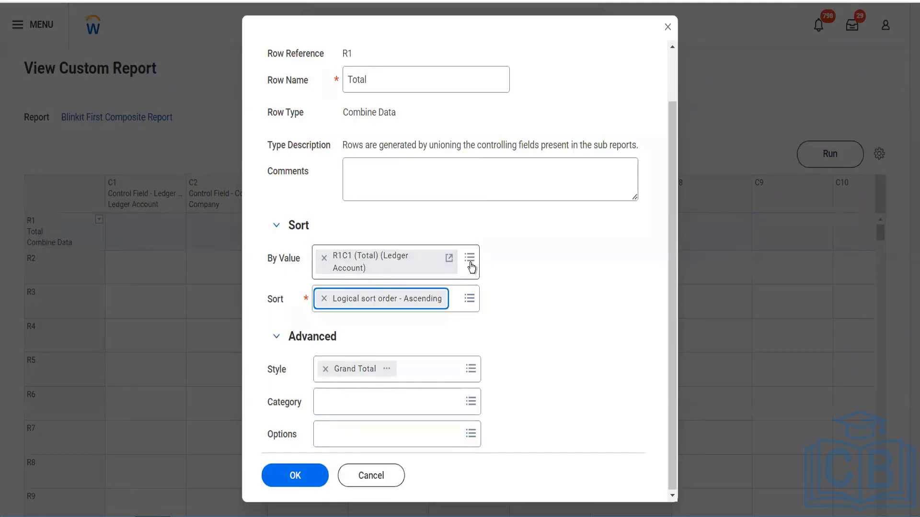
pyautogui.click(471, 269)
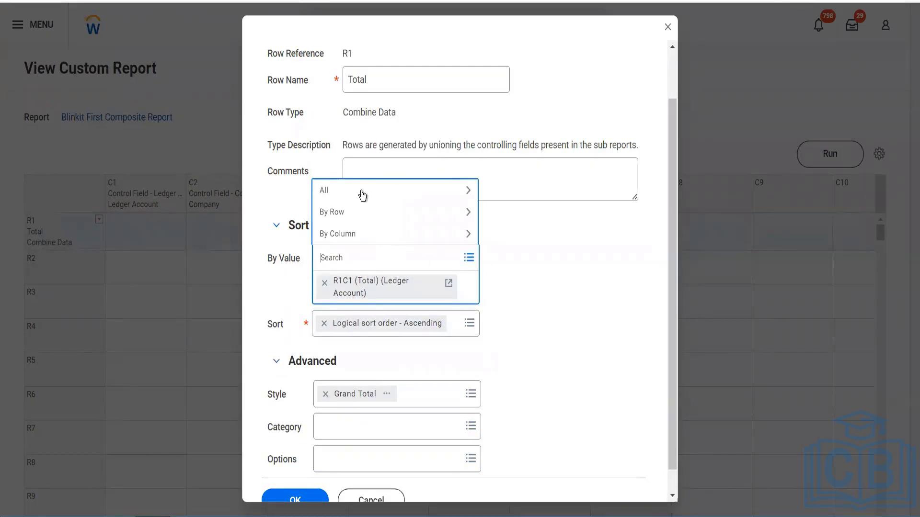
pyautogui.click(359, 187)
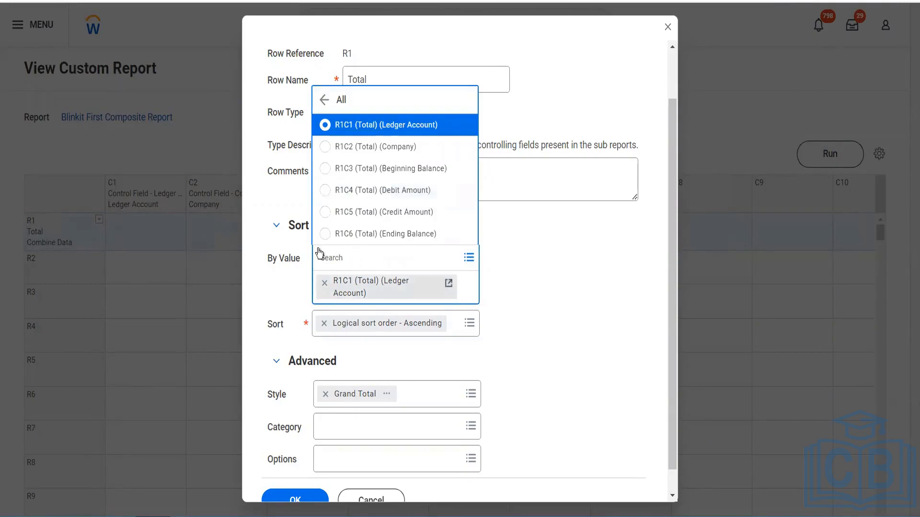
pyautogui.click(325, 169)
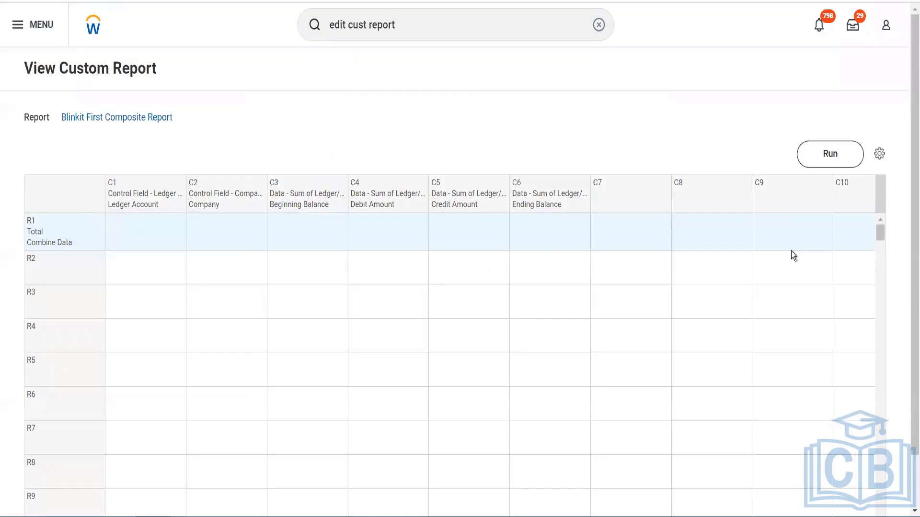
# Run the composite report with the saved filter GMS UAS, review the row order and styling, and return to the report layout
pyautogui.click(813, 158)
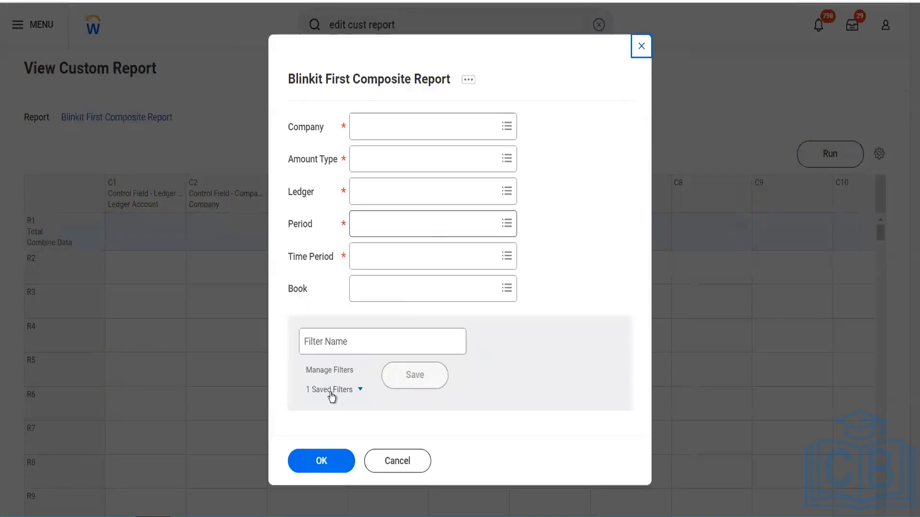
pyautogui.click(378, 398)
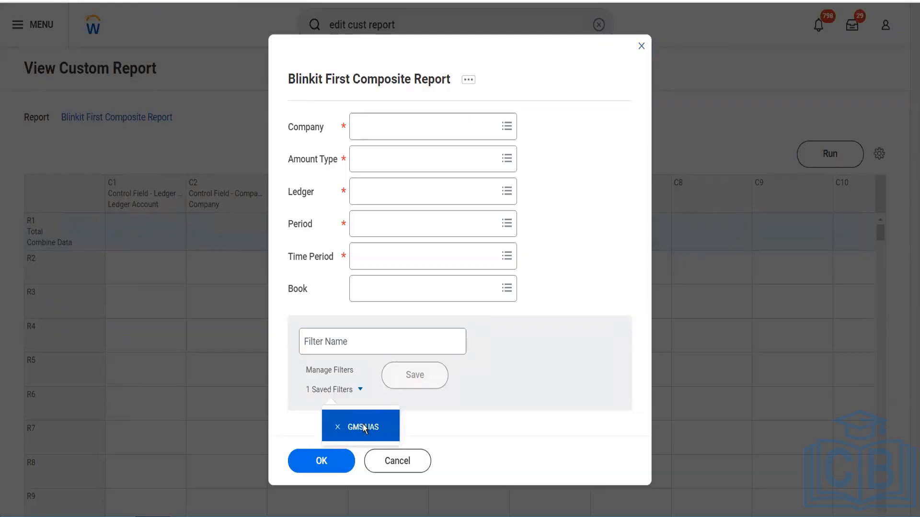
pyautogui.click(364, 427)
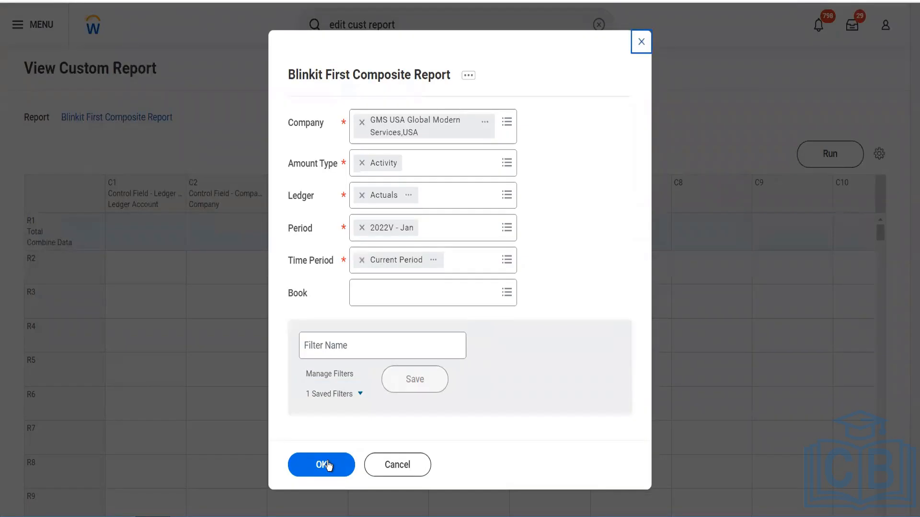
pyautogui.click(328, 465)
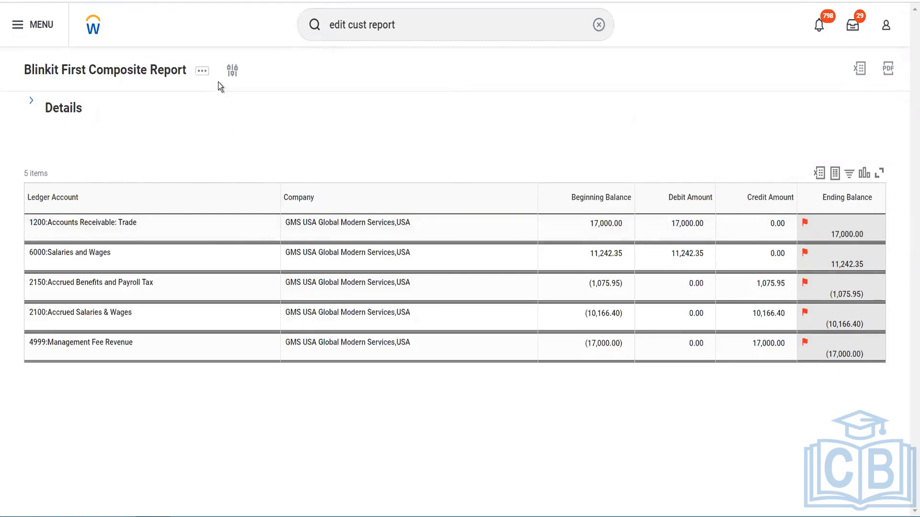
pyautogui.click(202, 70)
pyautogui.click(155, 76)
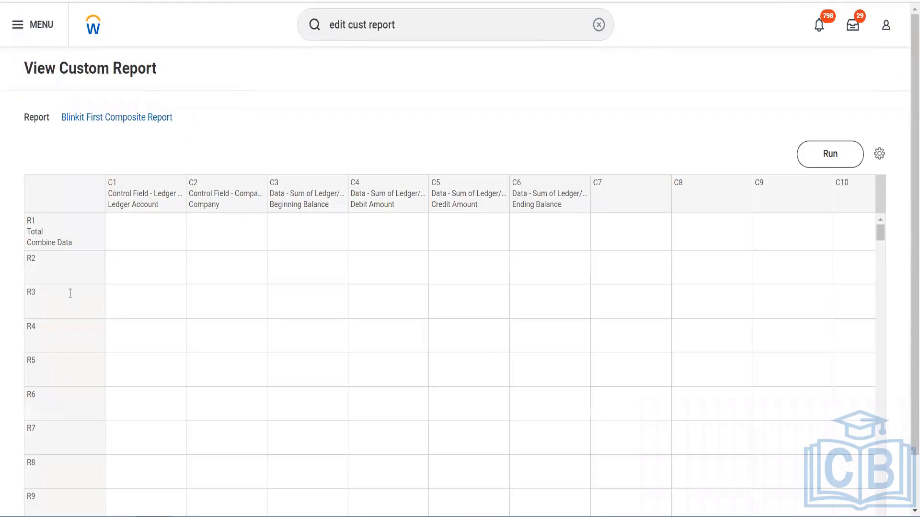
# Clear the sort value and the Grand Total style from row R1 and save the row
pyautogui.click(99, 221)
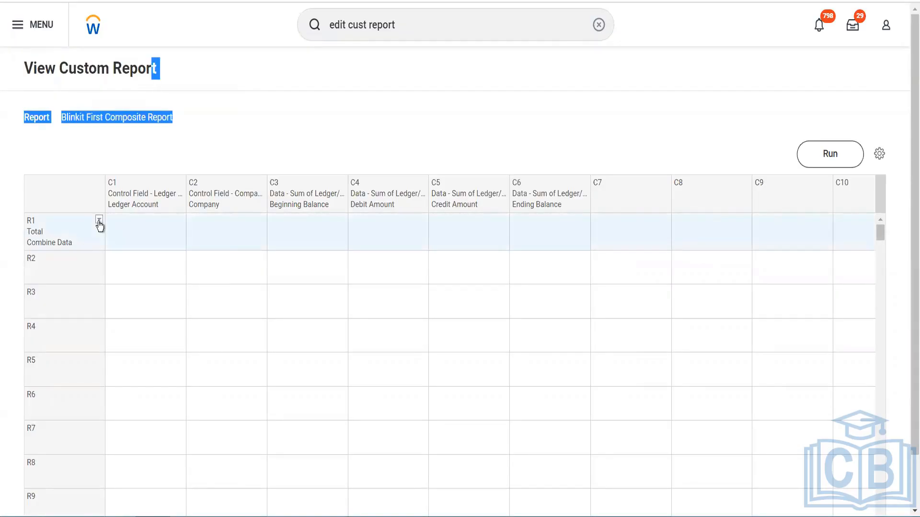
pyautogui.click(99, 221)
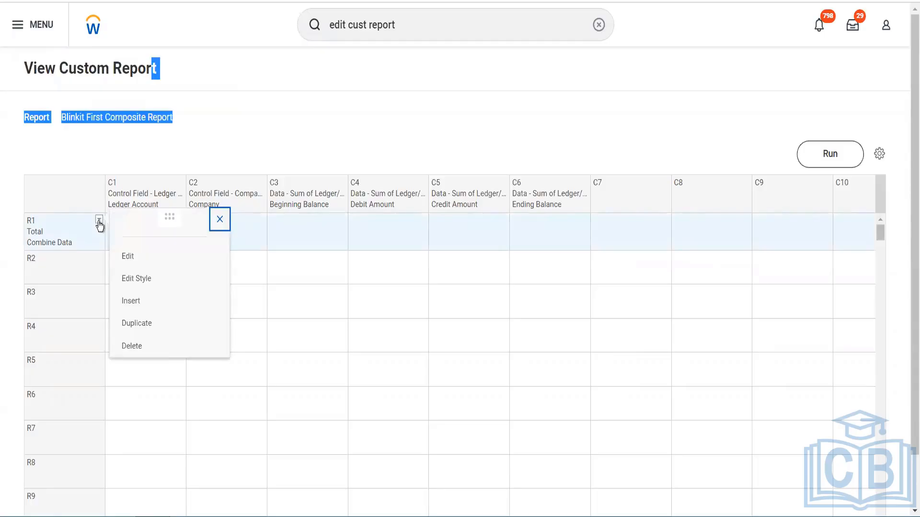
pyautogui.click(142, 254)
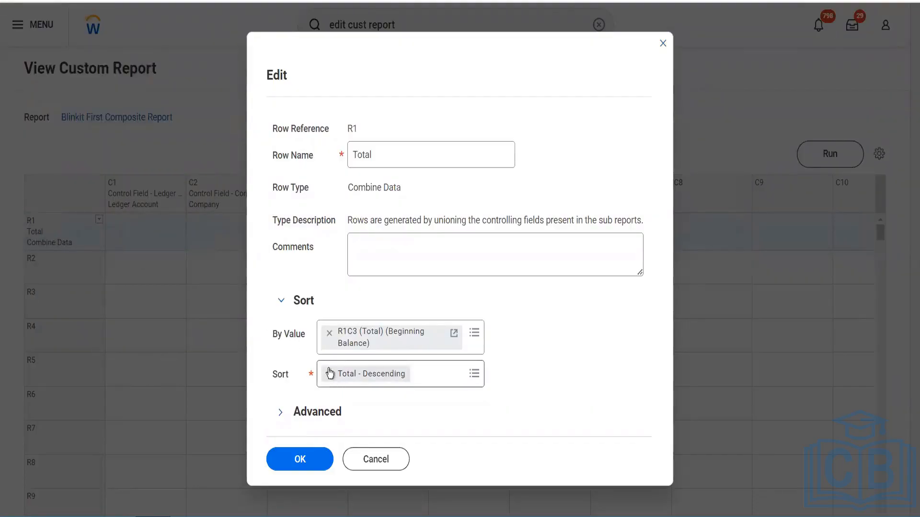
pyautogui.click(330, 335)
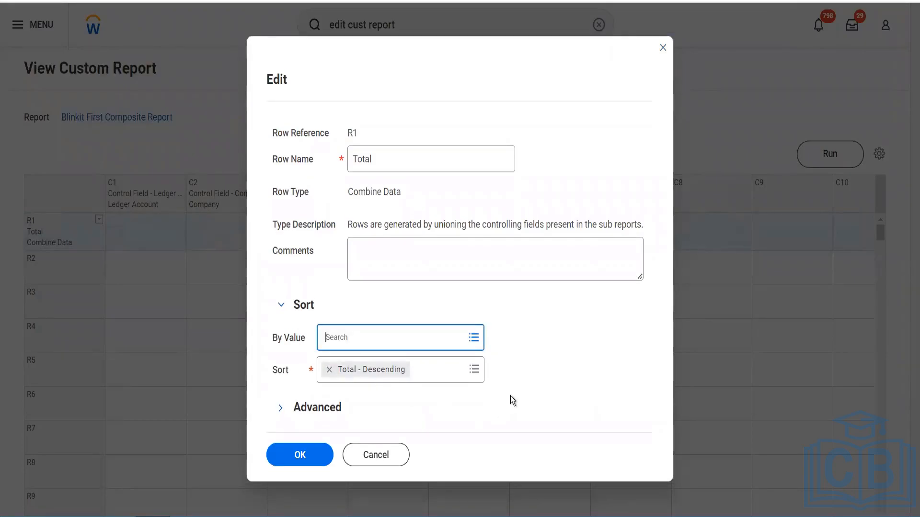
pyautogui.click(327, 408)
pyautogui.click(324, 413)
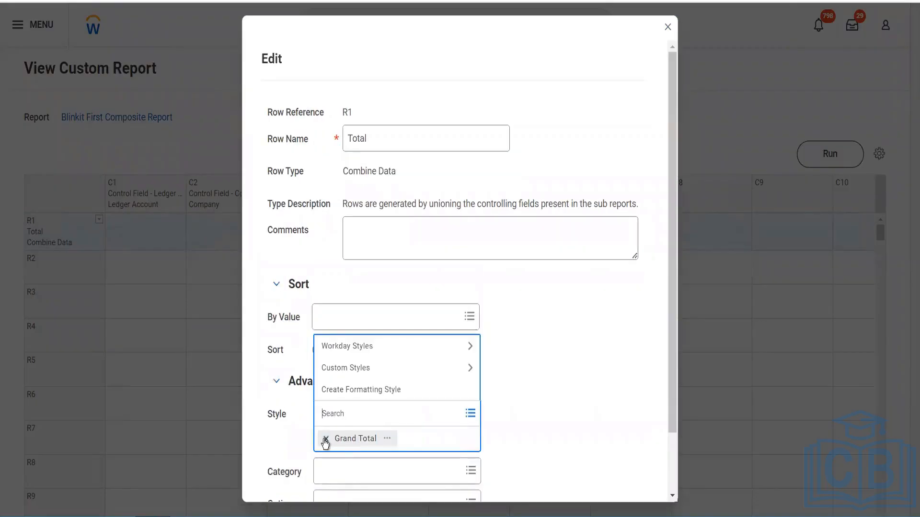
pyautogui.click(326, 441)
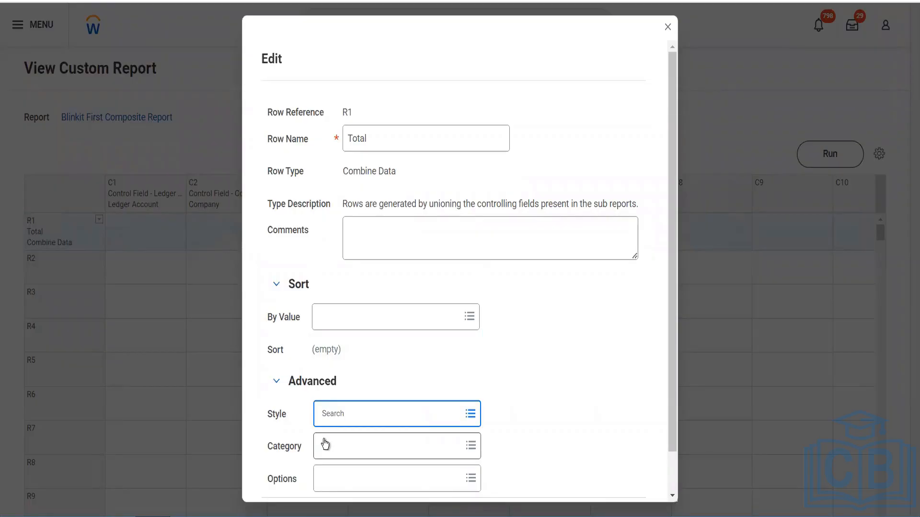
pyautogui.scroll(-1, 326, 444)
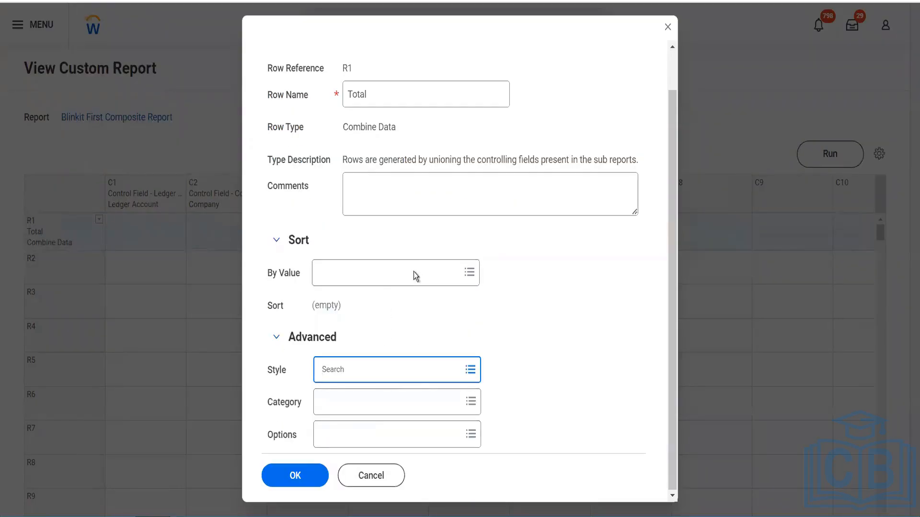
pyautogui.click(307, 476)
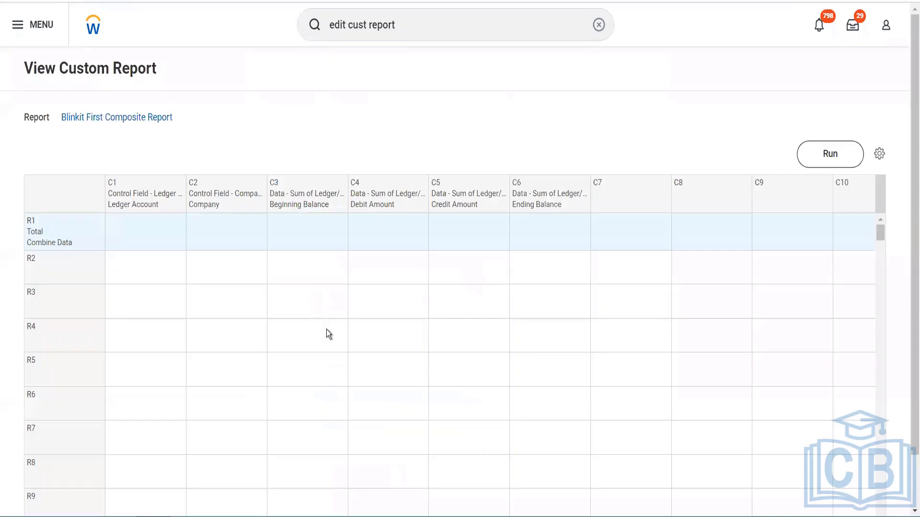
# Begin defining row R2 as a Calculation row with the calculation type Sum
pyautogui.click(97, 256)
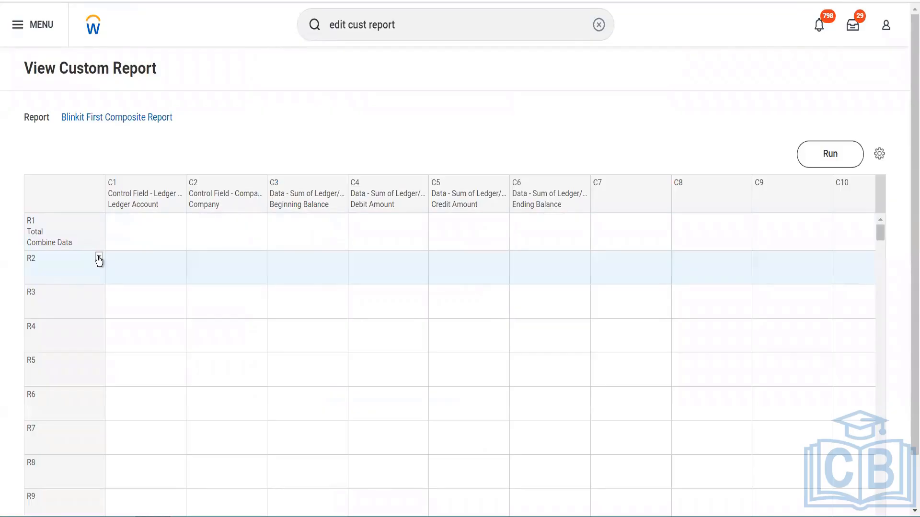
pyautogui.click(99, 259)
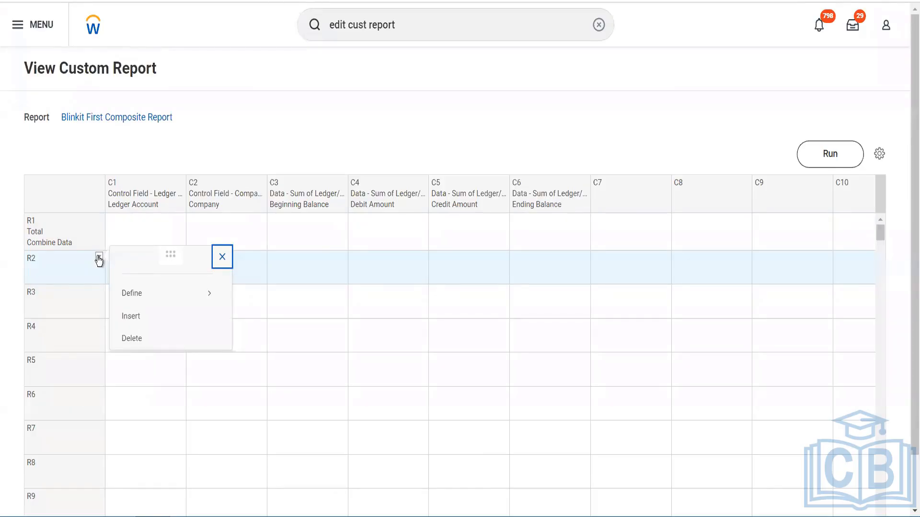
pyautogui.click(209, 292)
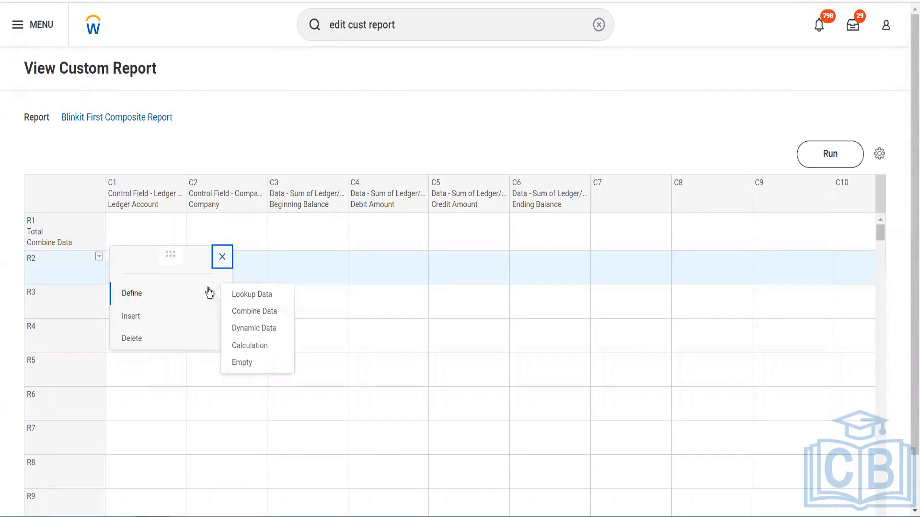
pyautogui.click(254, 345)
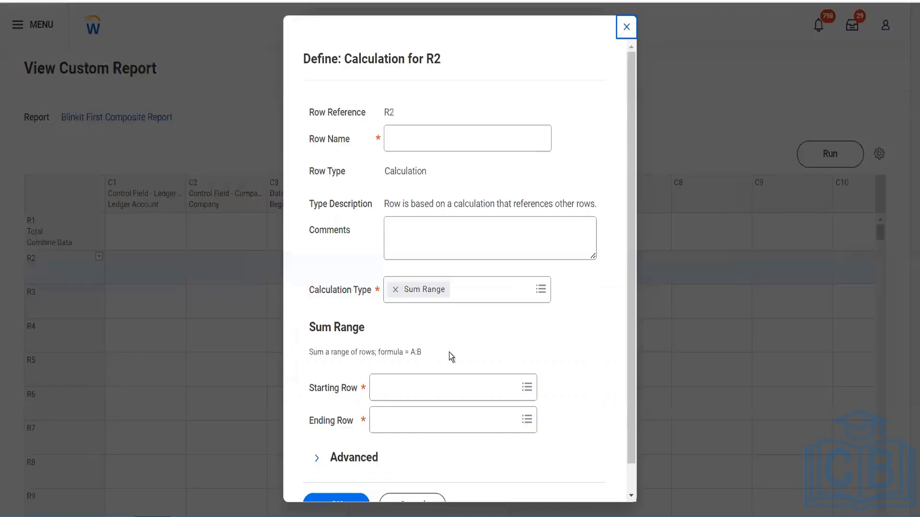
pyautogui.click(472, 292)
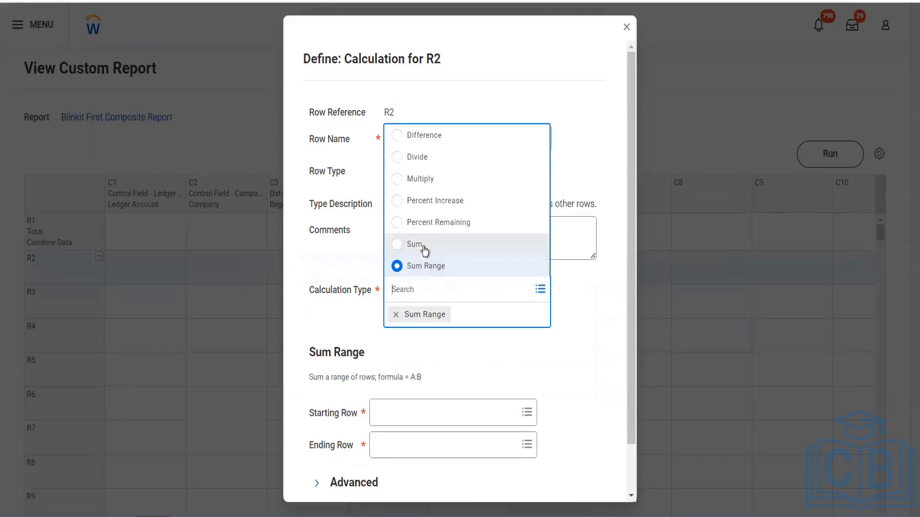
pyautogui.click(425, 249)
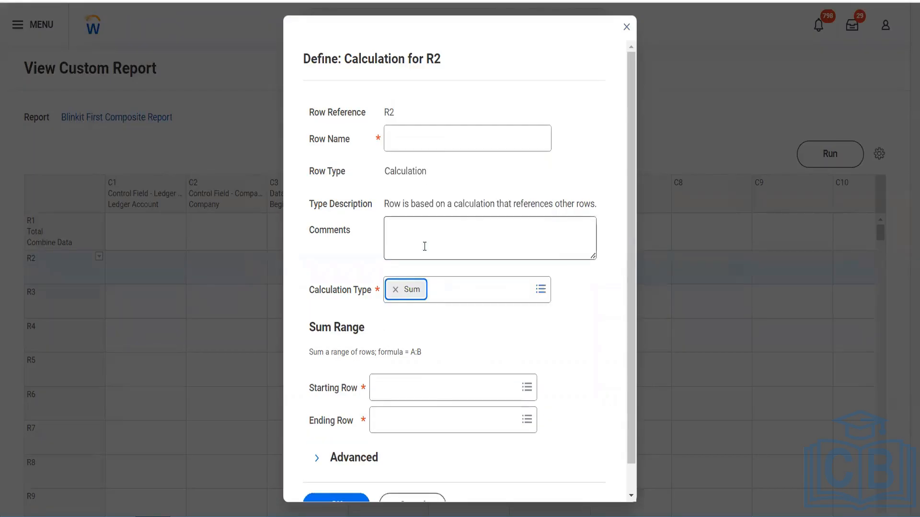
# Name the R2 calculation row Grand Total
pyautogui.click(423, 140)
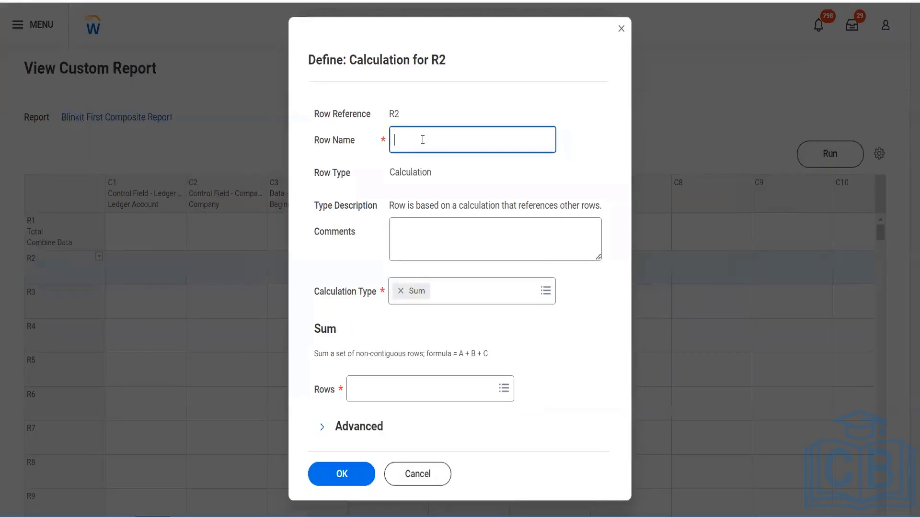
pyautogui.write('Greand')
pyautogui.press('BackSpace')
pyautogui.press('BackSpace')
pyautogui.press('BackSpace')
pyautogui.press('BackSpace')
pyautogui.write('and Toral')
pyautogui.press('BackSpace')
pyautogui.press('BackSpace')
pyautogui.press('BackSpace')
pyautogui.write('tal')
# Set R1 (Total) as the row summed by the R2 calculation and save the row definition
pyautogui.click(422, 387)
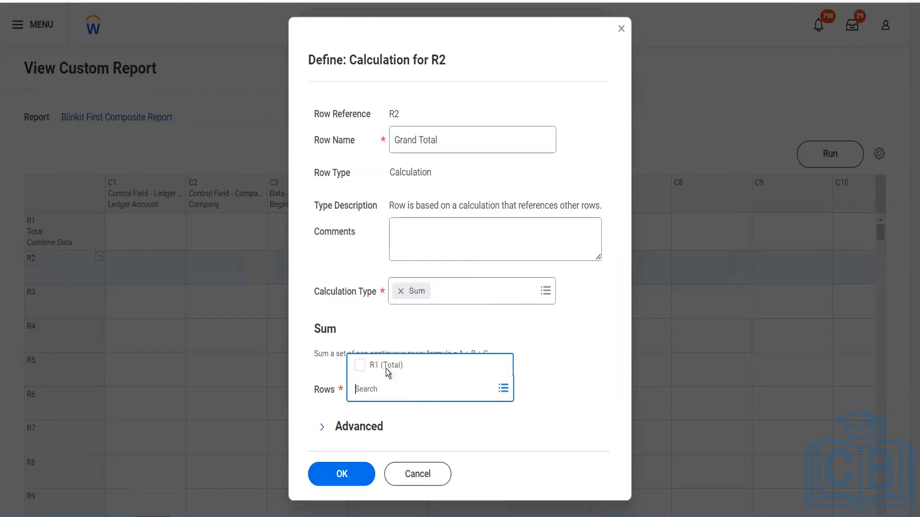
pyautogui.click(383, 368)
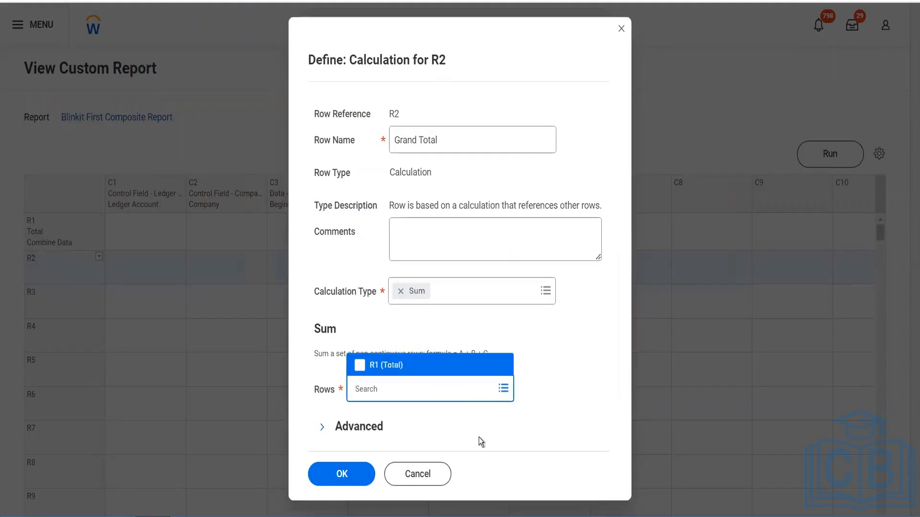
pyautogui.click(359, 368)
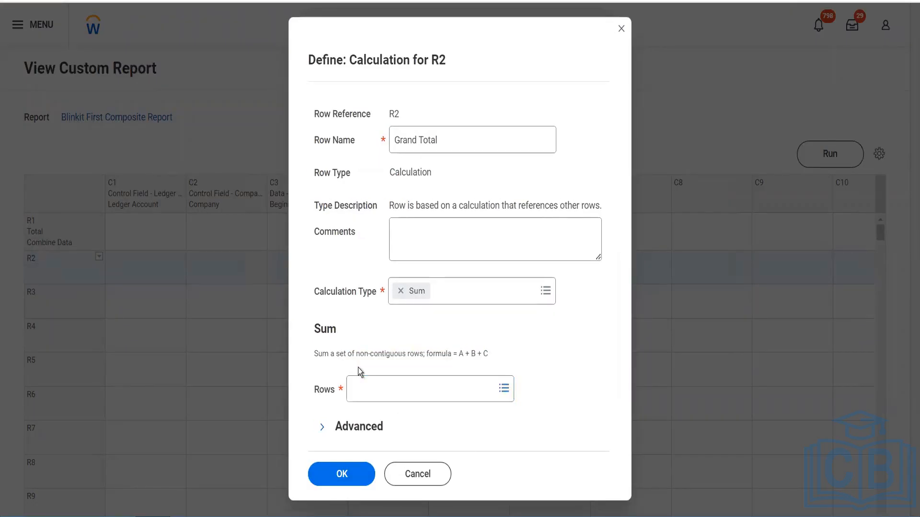
pyautogui.click(359, 387)
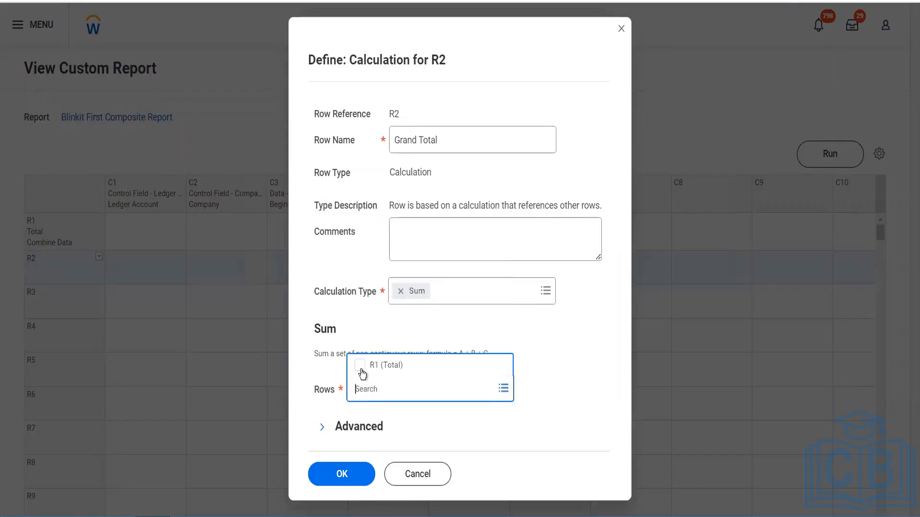
pyautogui.click(361, 369)
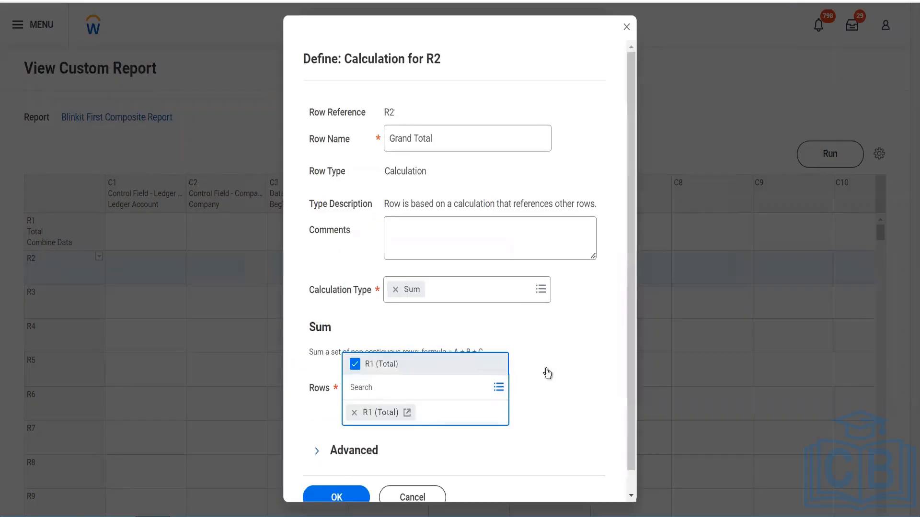
pyautogui.click(603, 371)
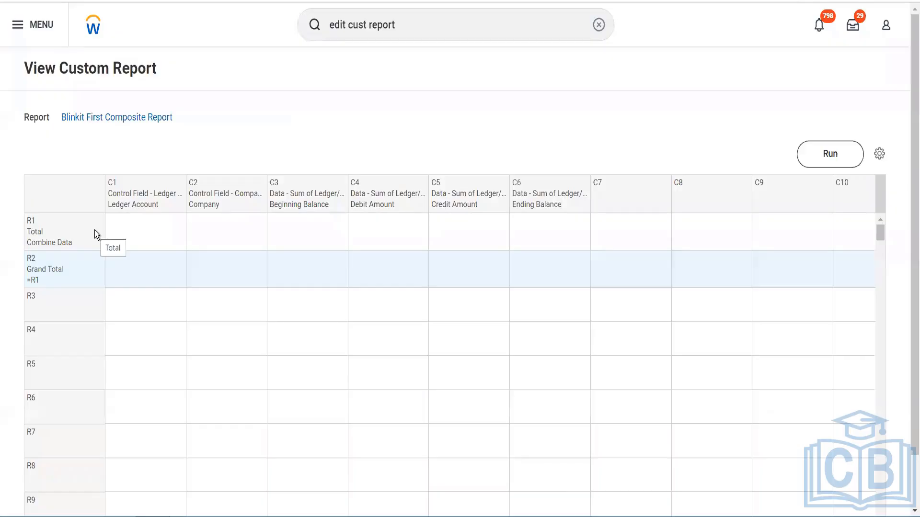
# Open the definition of the Total row R1 for editing
pyautogui.click(94, 230)
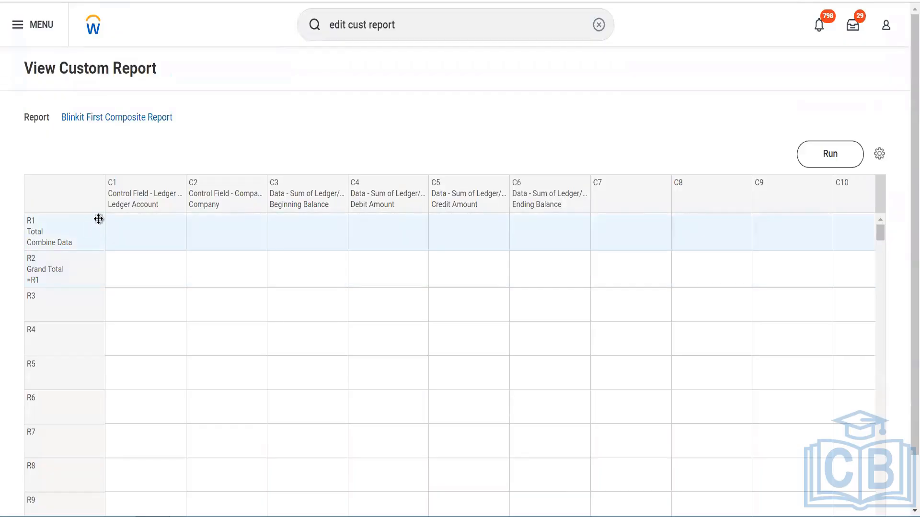
pyautogui.click(100, 223)
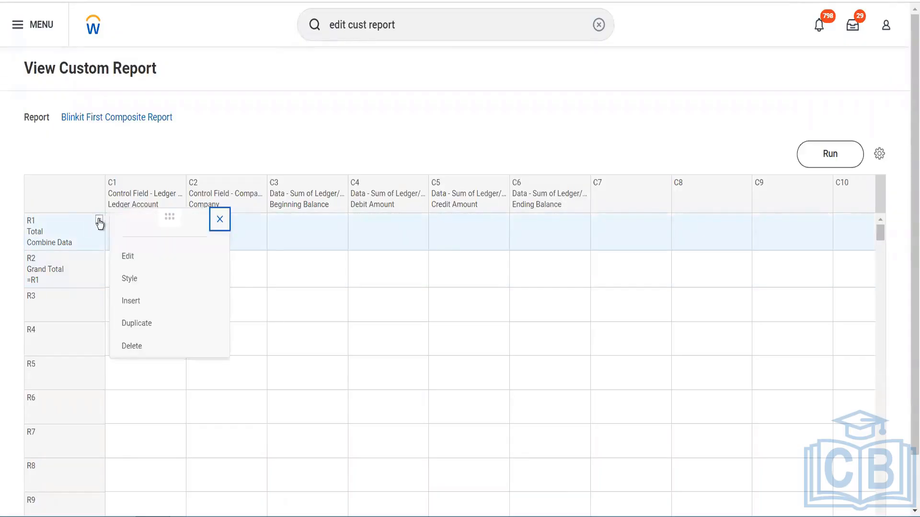
pyautogui.click(158, 258)
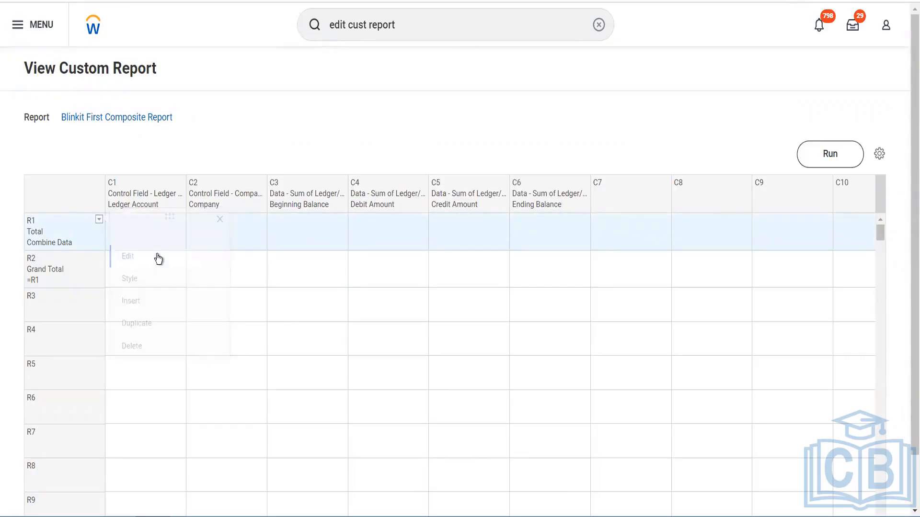